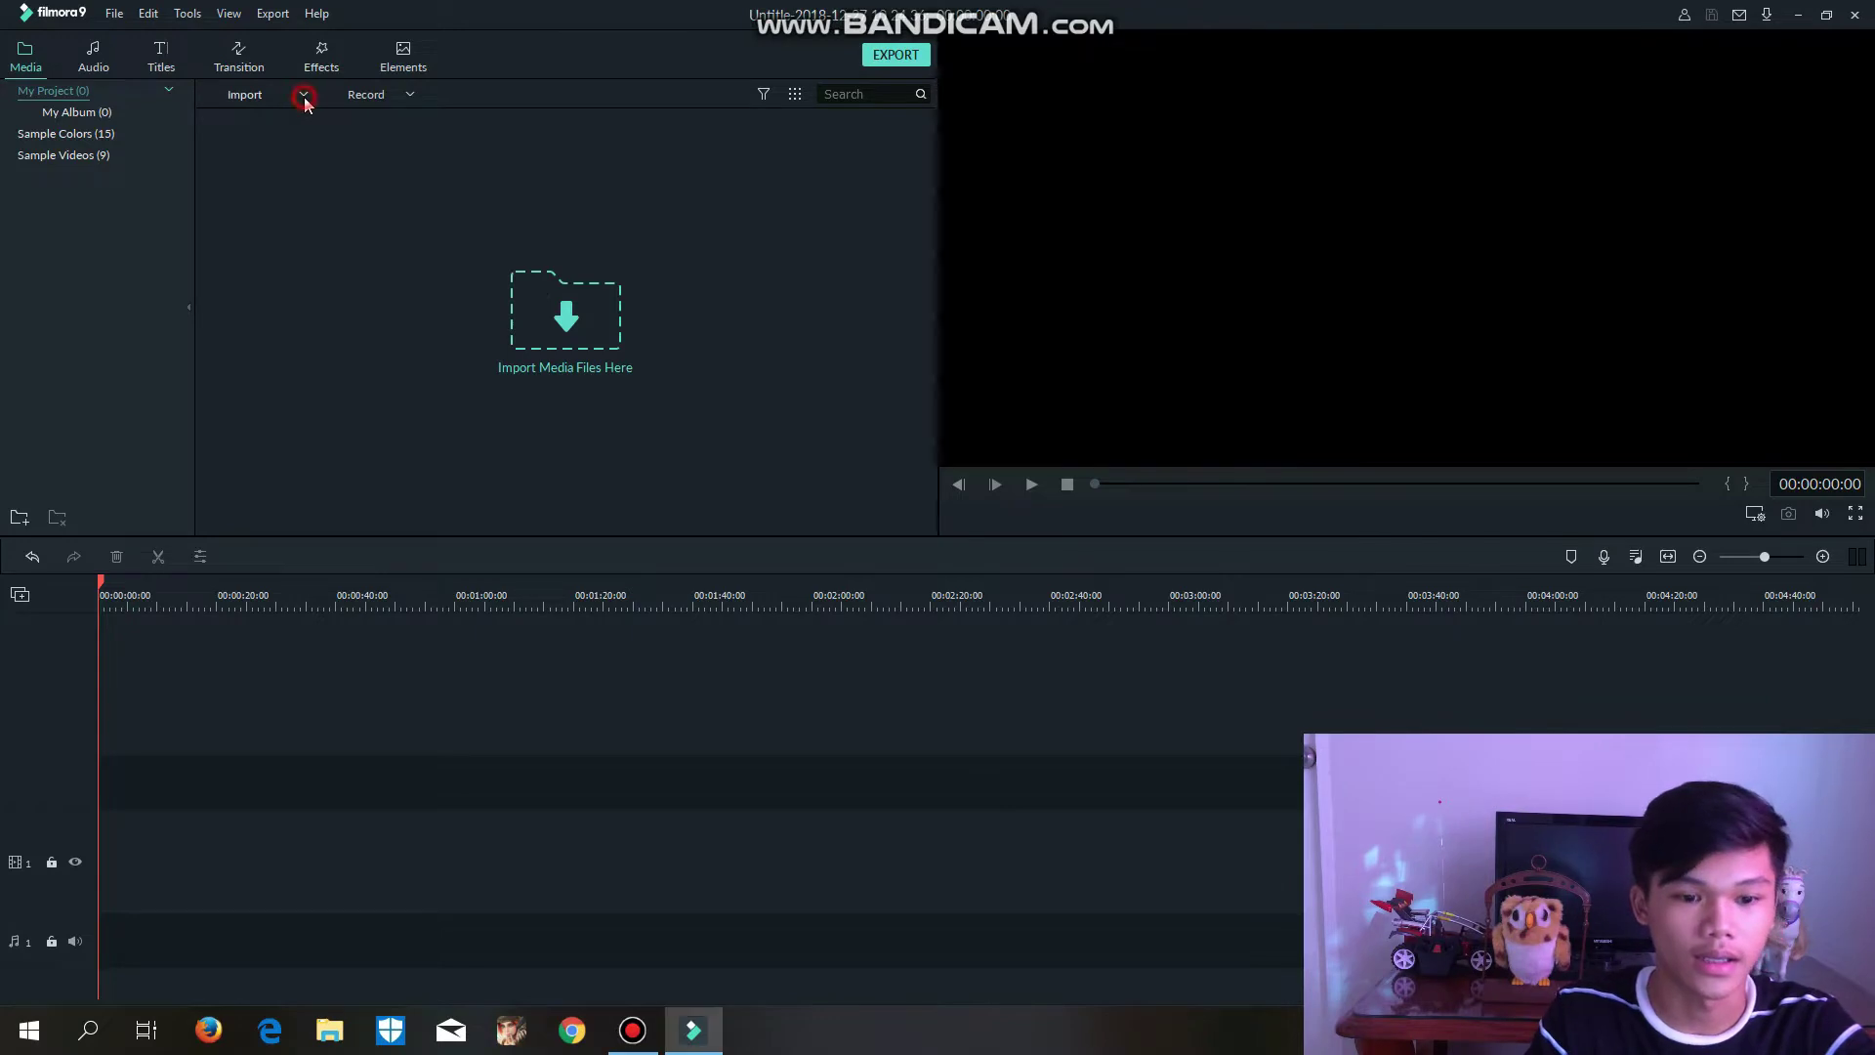
# - Start importing media files and browse to the folder 25 inside Downloads
pyautogui.click(464, 322)
pyautogui.click(512, 338)
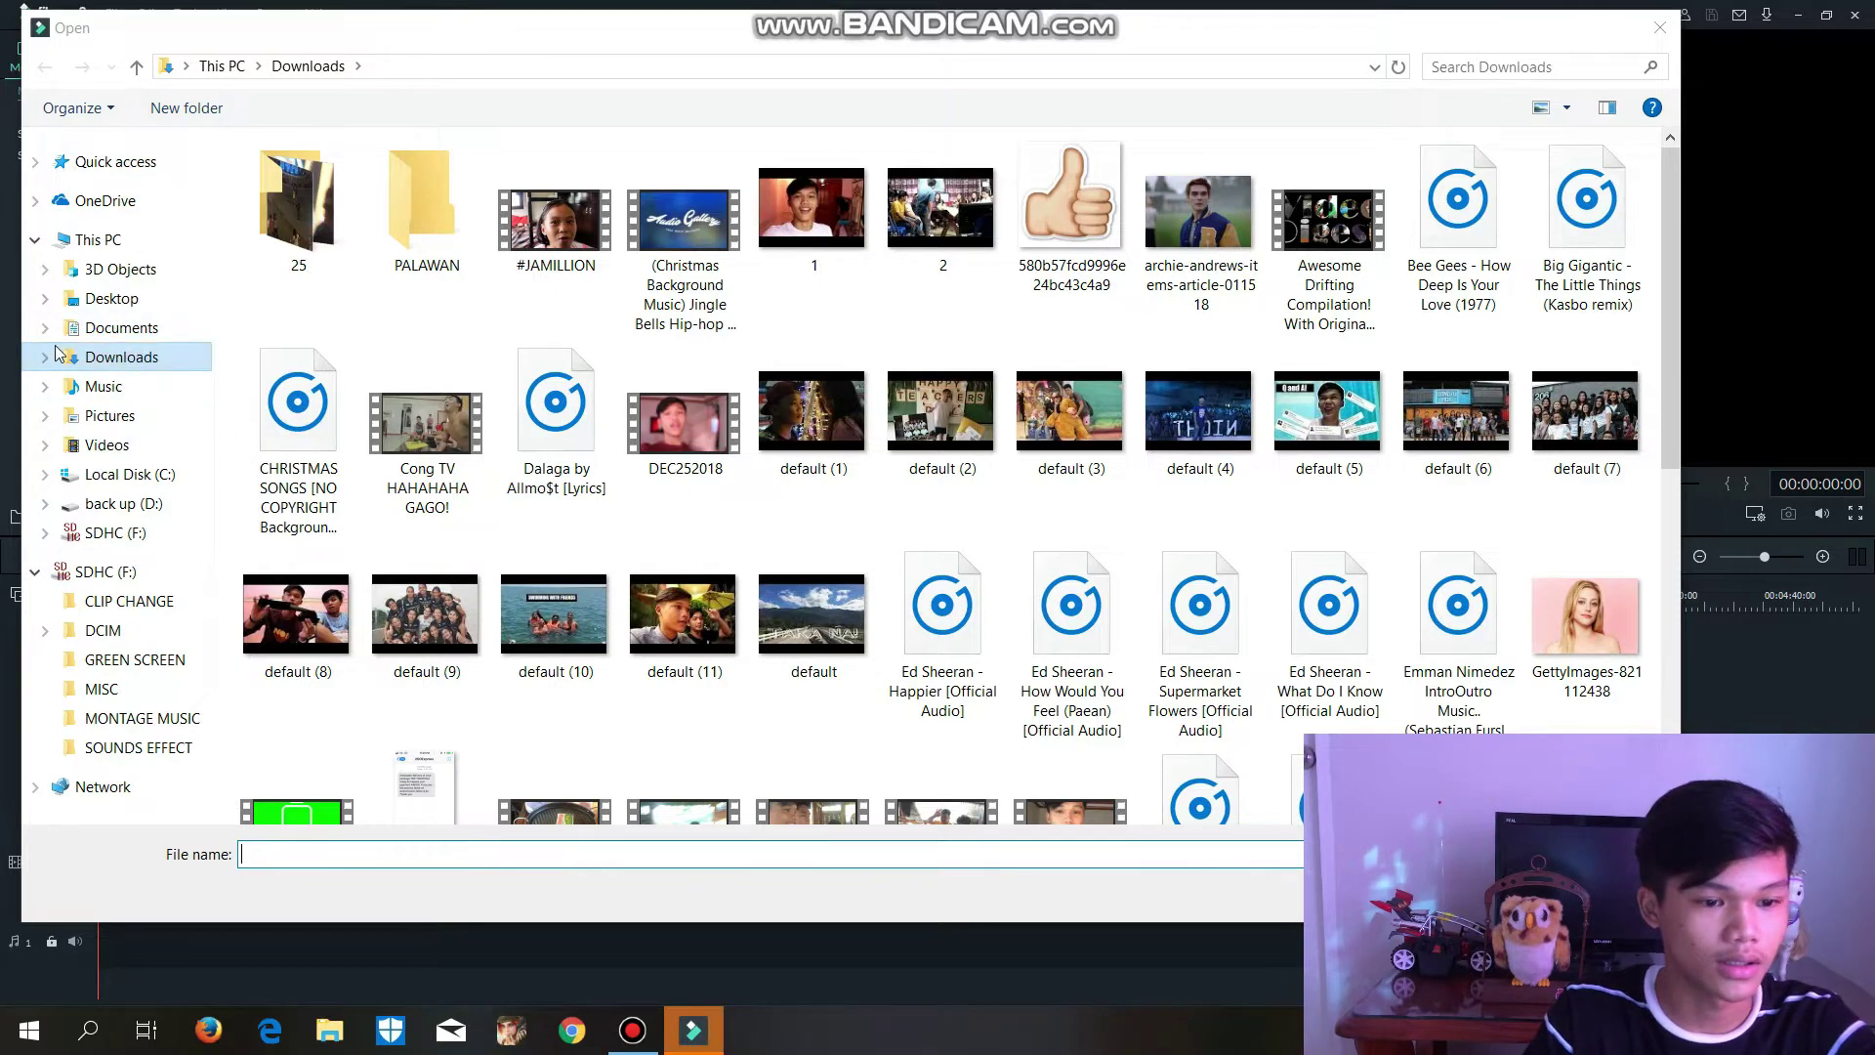
pyautogui.click(151, 363)
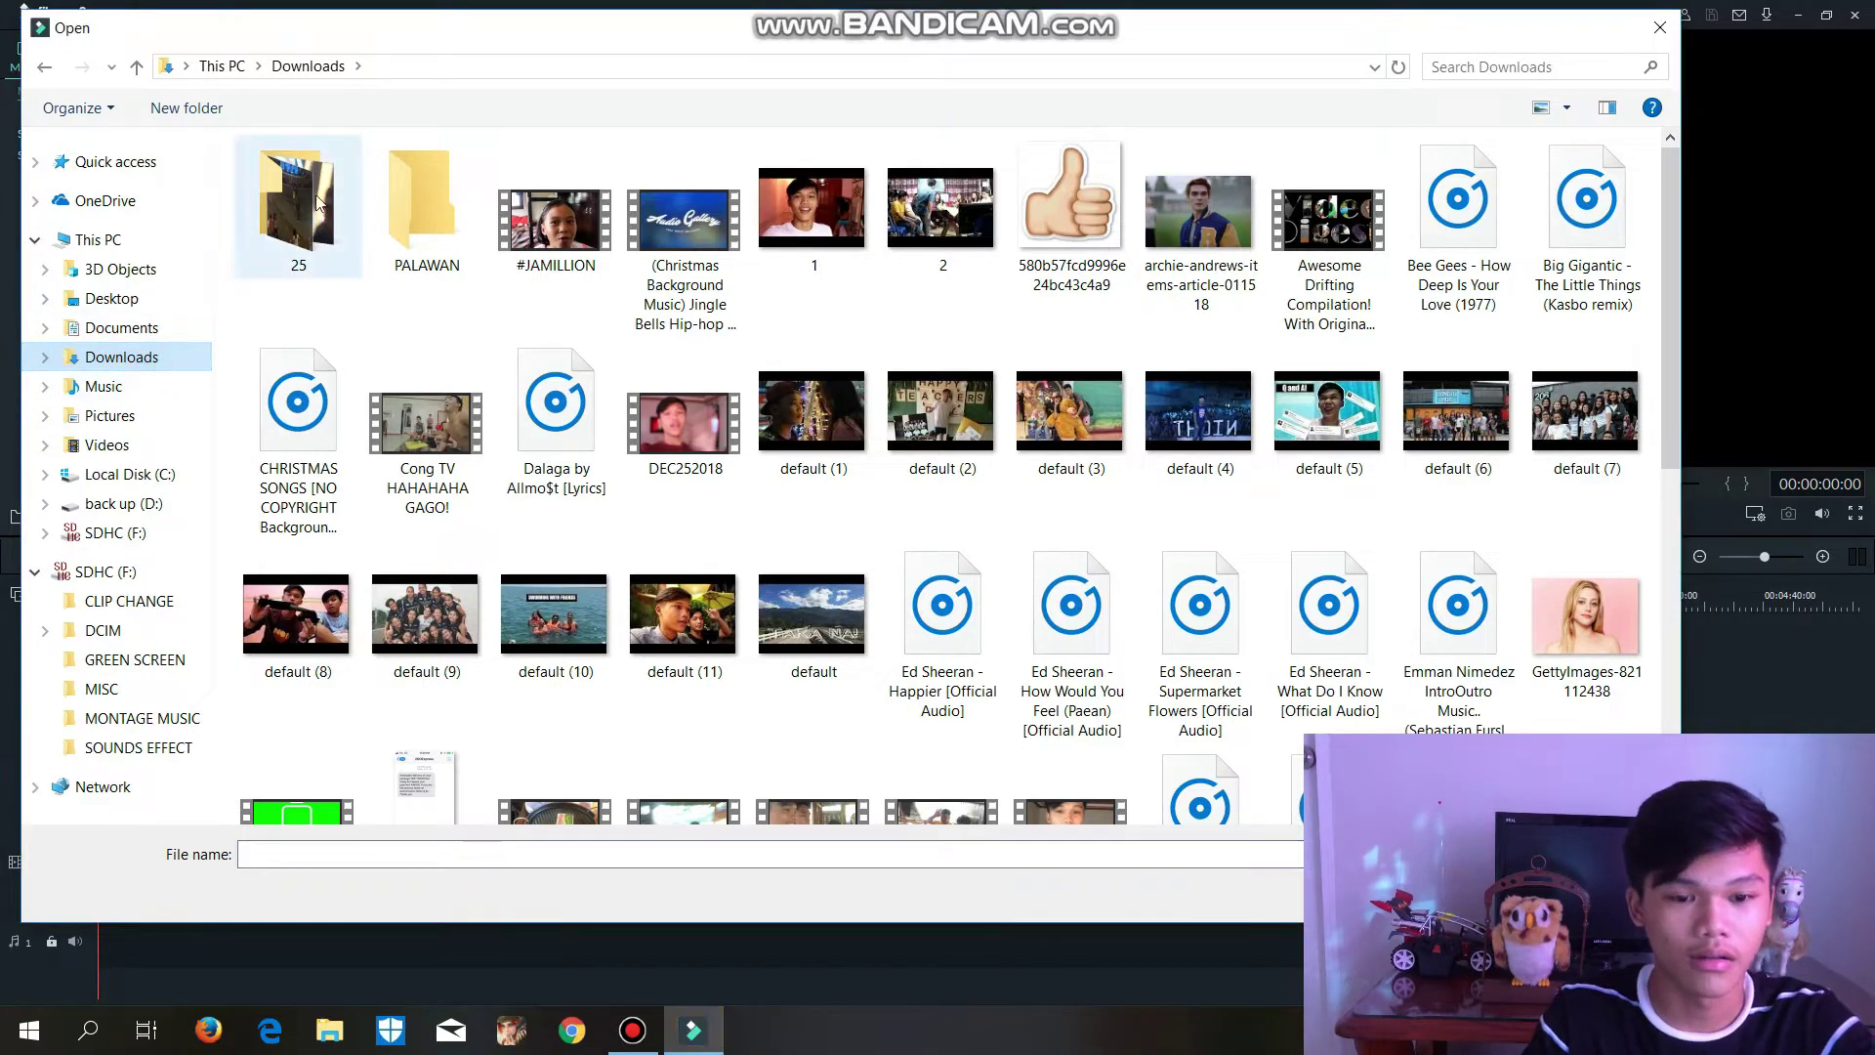
pyautogui.doubleClick(319, 203)
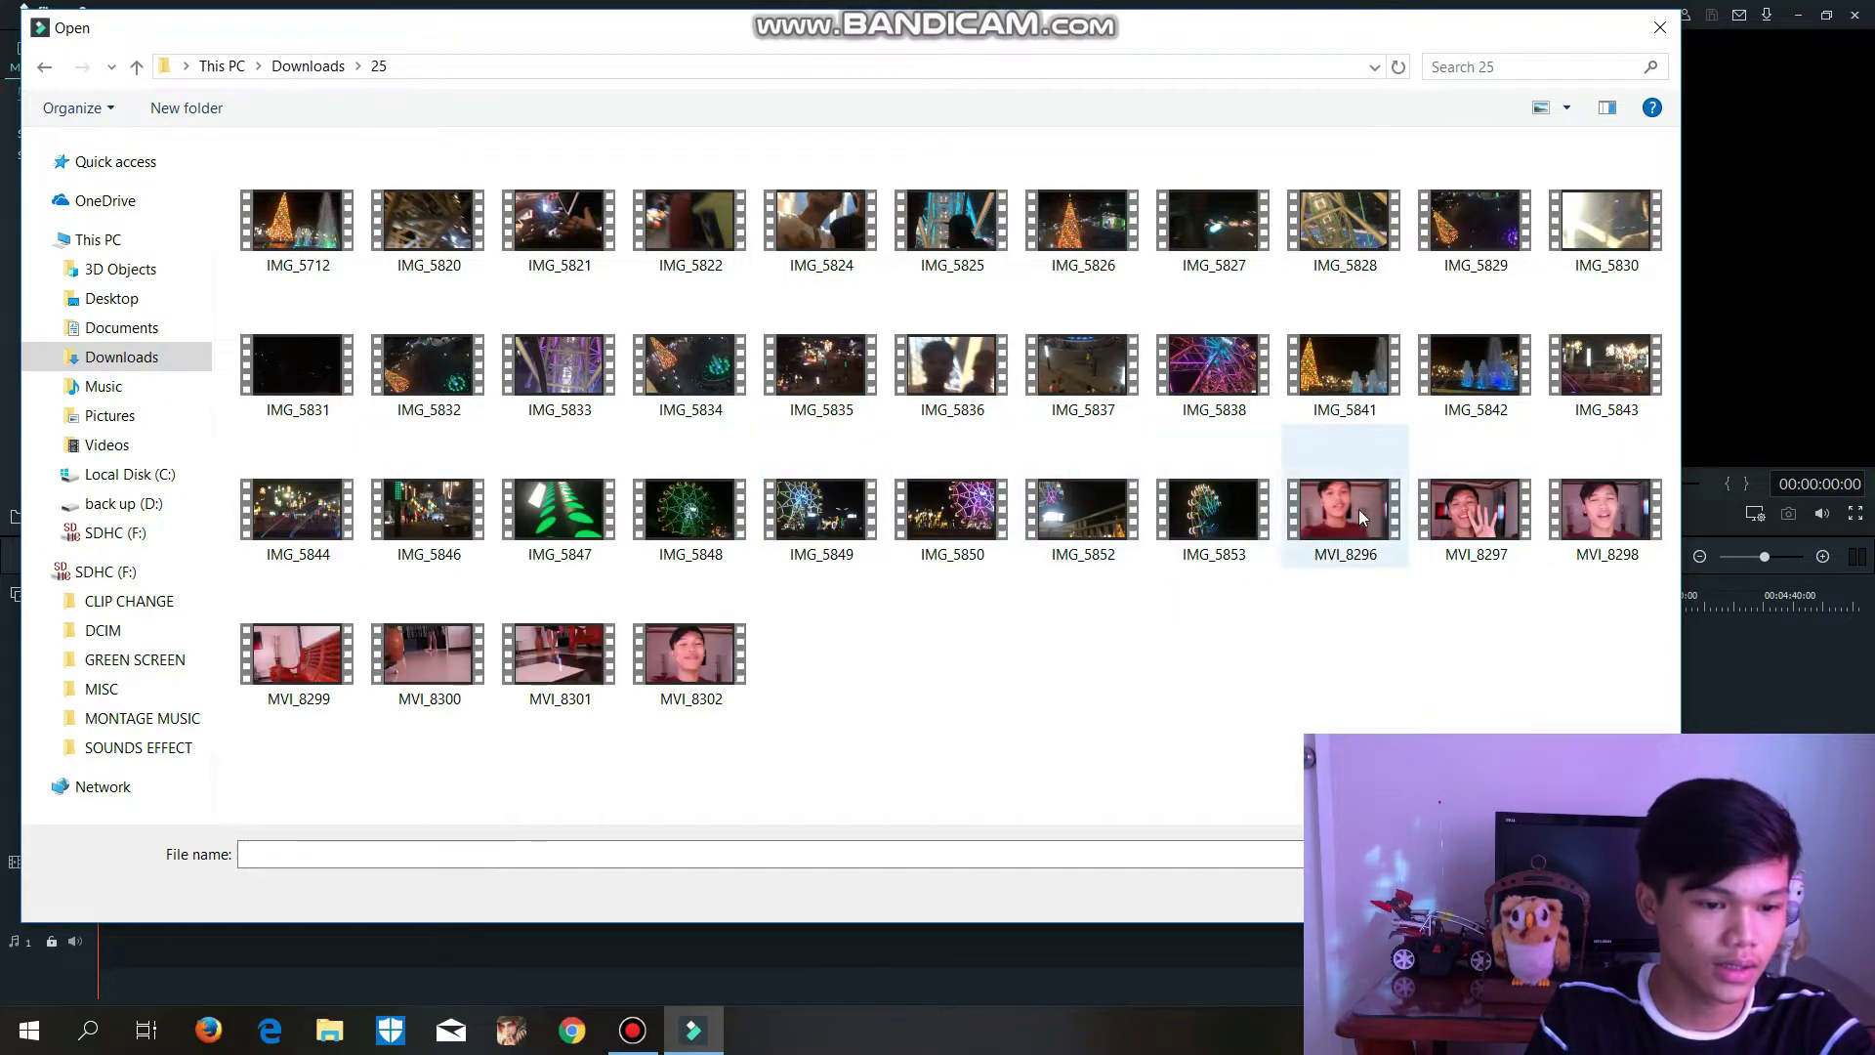
# - Import the seven video clips MVI_8296 through MVI_8302 into the project media
pyautogui.click(562, 659)
pyautogui.keyDown('shift'); pyautogui.click(455, 664); pyautogui.keyUp('shift')
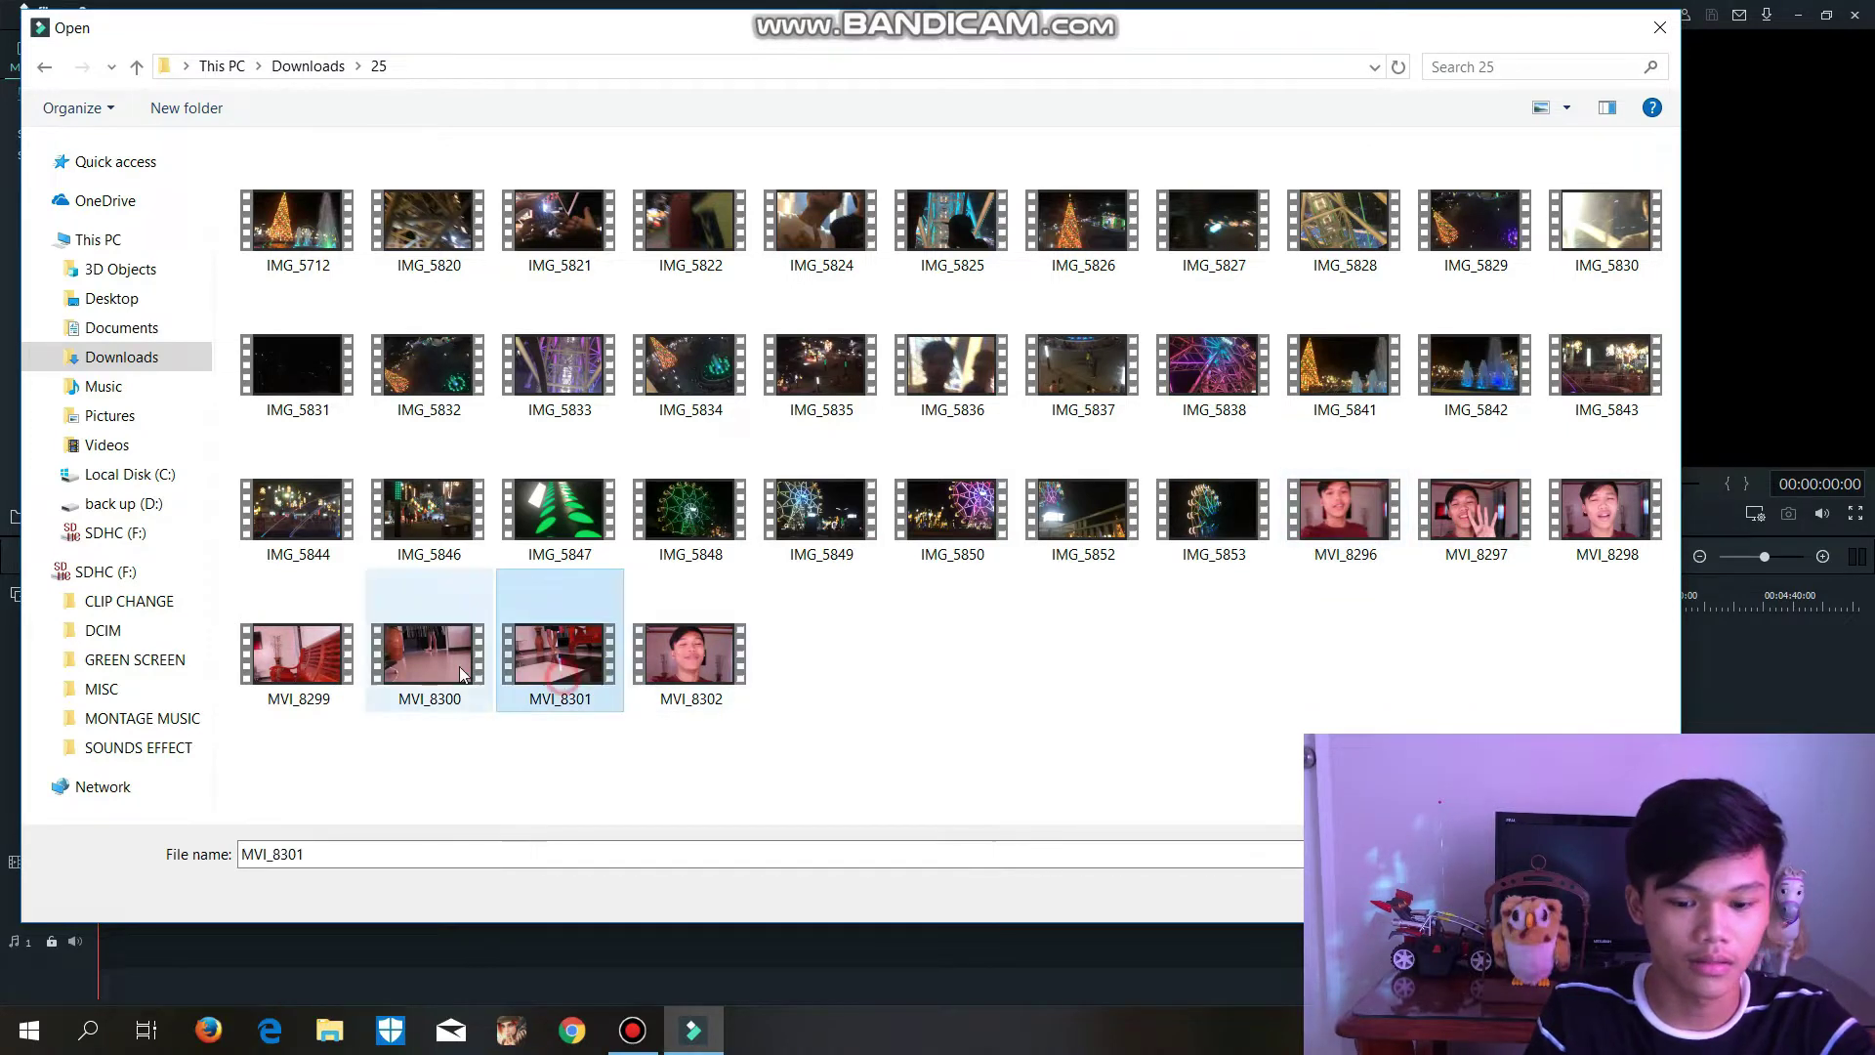
pyautogui.keyDown('ctrl'); pyautogui.click(327, 674); pyautogui.keyUp('ctrl')
pyautogui.keyDown('ctrl'); pyautogui.click(689, 654); pyautogui.keyUp('ctrl')
pyautogui.keyDown('ctrl'); pyautogui.click(1345, 508); pyautogui.keyUp('ctrl')
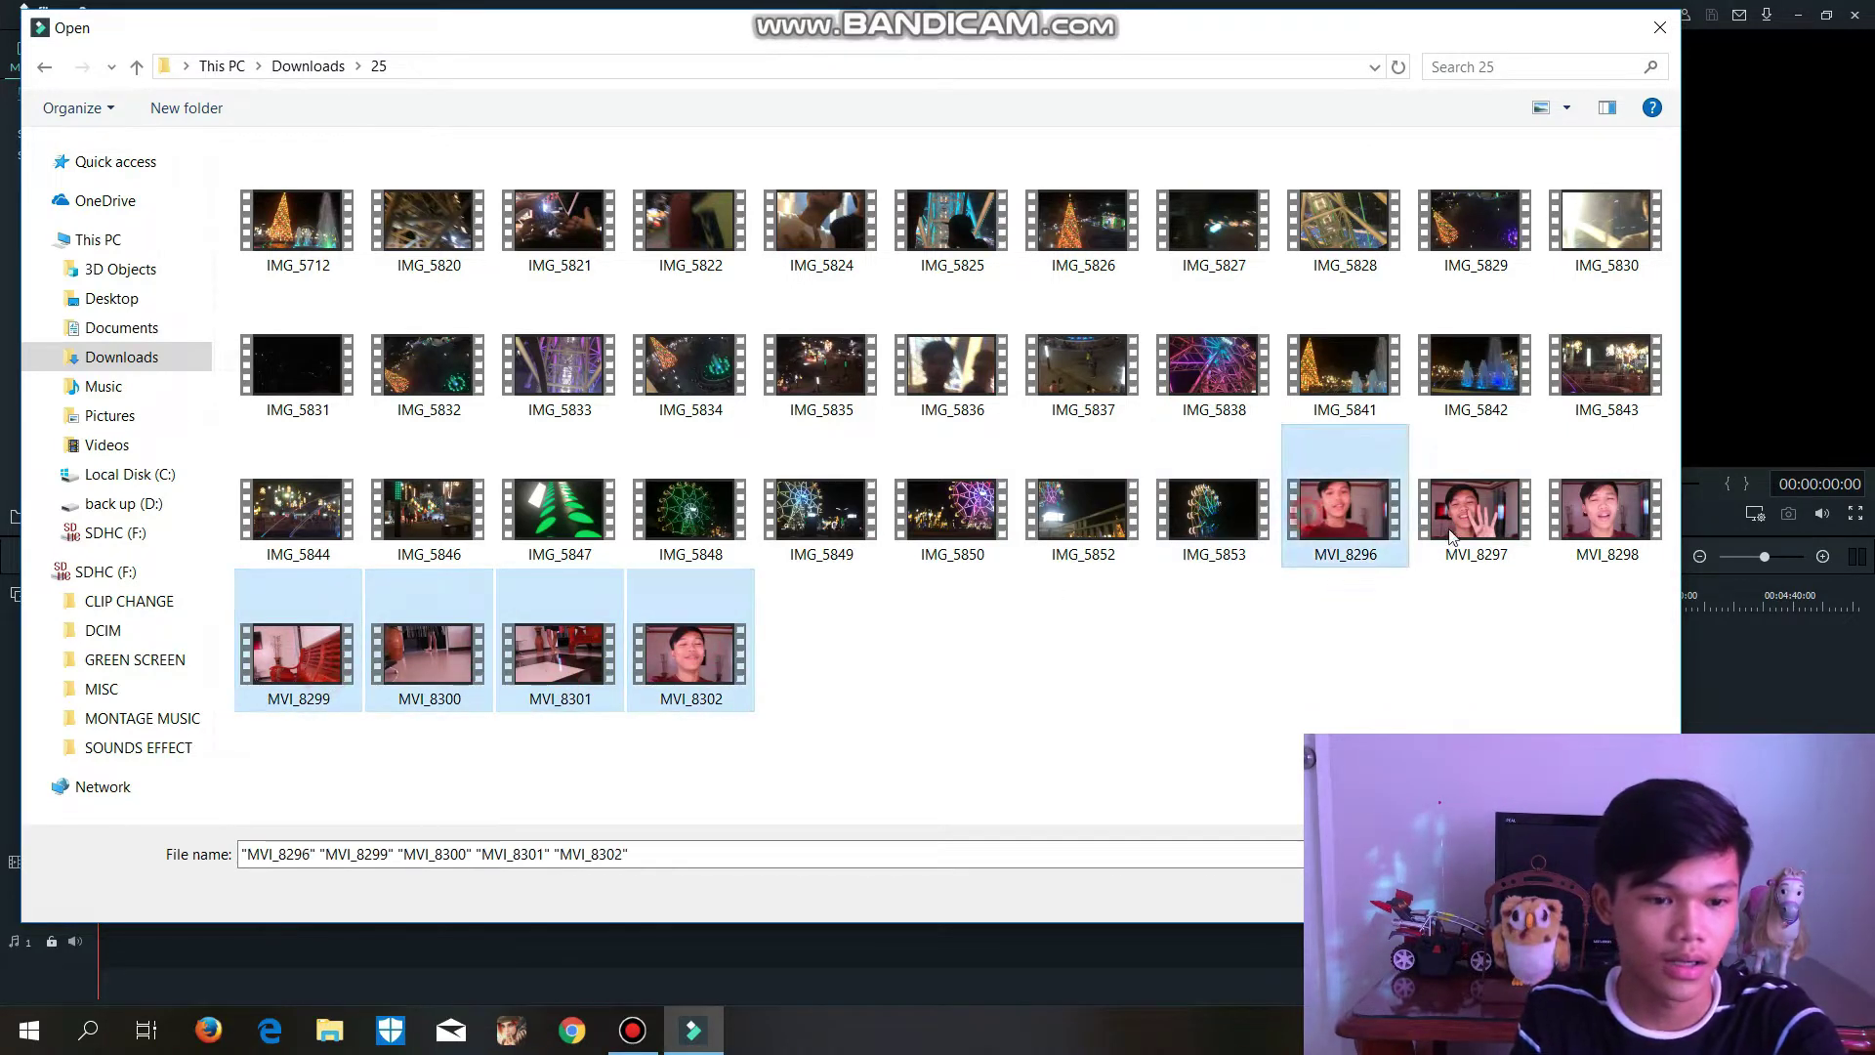
pyautogui.keyDown('ctrl'); pyautogui.click(1475, 508); pyautogui.keyUp('ctrl')
pyautogui.keyDown('ctrl'); pyautogui.click(1609, 509); pyautogui.keyUp('ctrl')
pyautogui.press('Return')
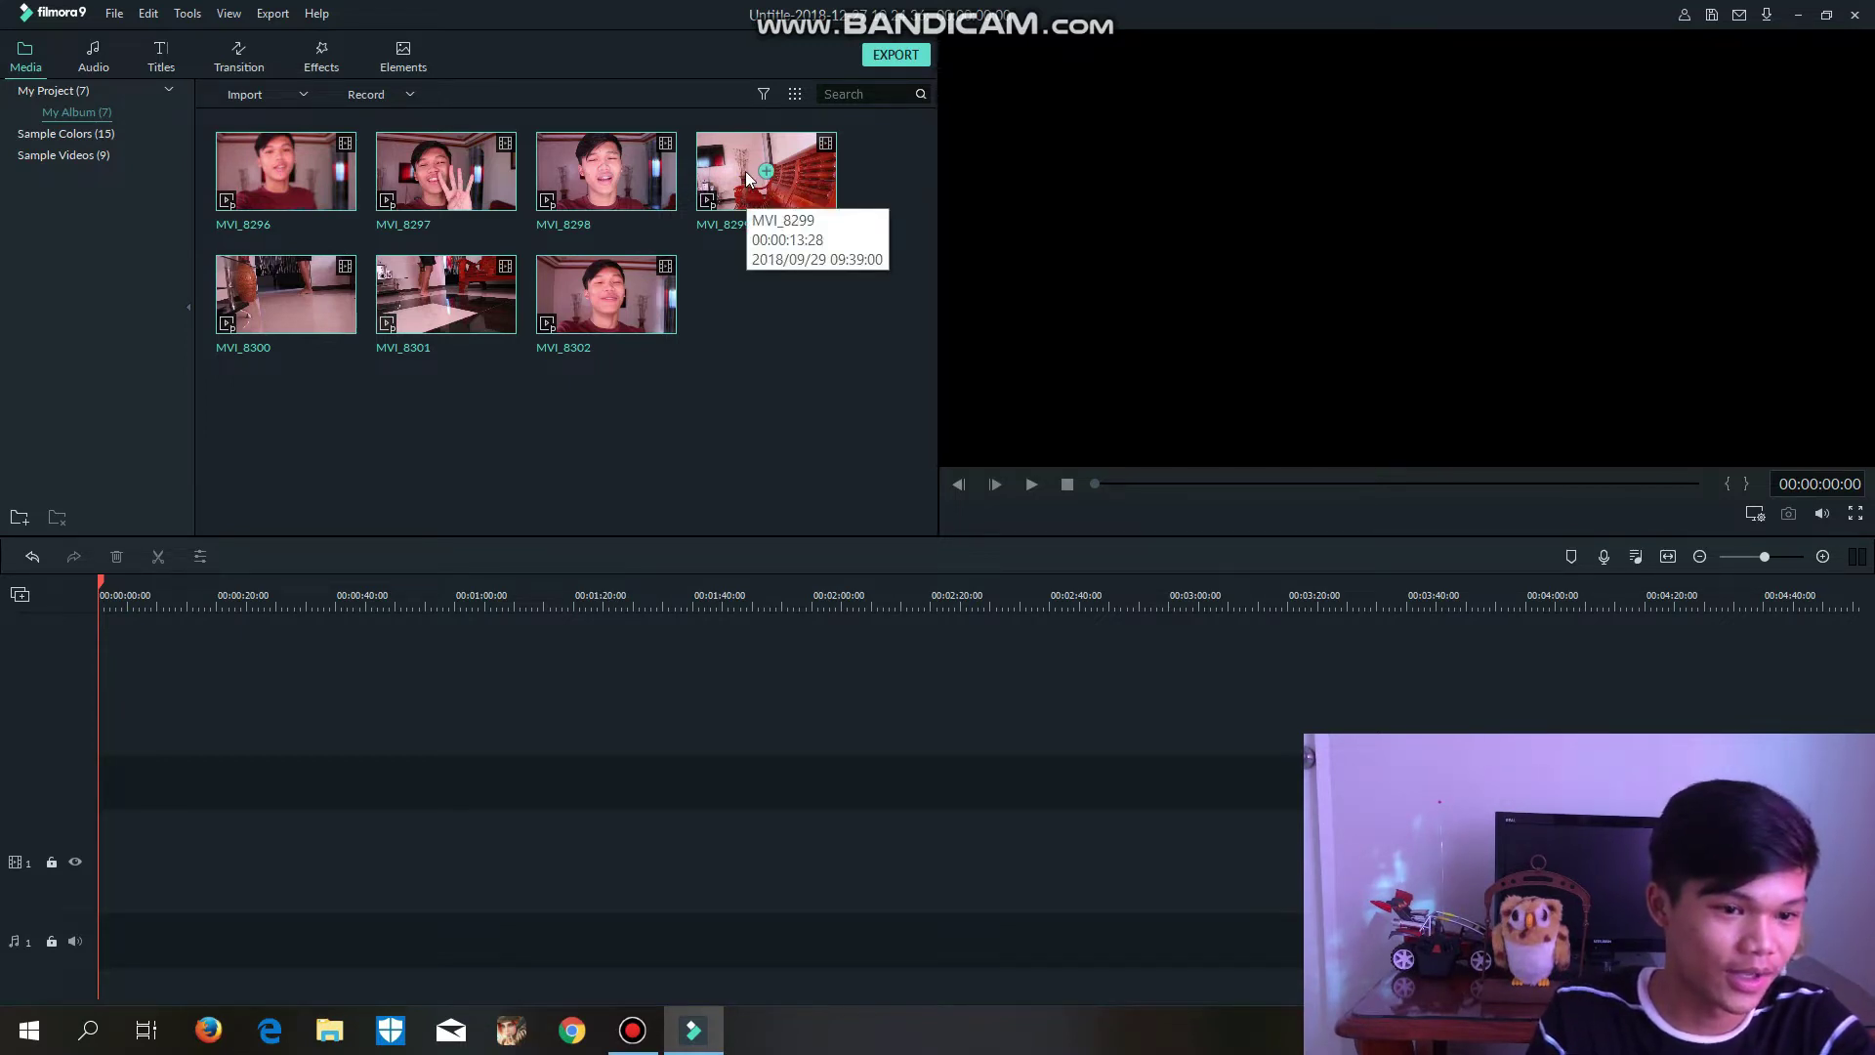
# - Place the clips MVI_8299, MVI_8300 and MVI_8301 one after another on video track 1, starting at the timeline's beginning
pyautogui.moveTo(732, 172); pyautogui.dragTo(716, 460)
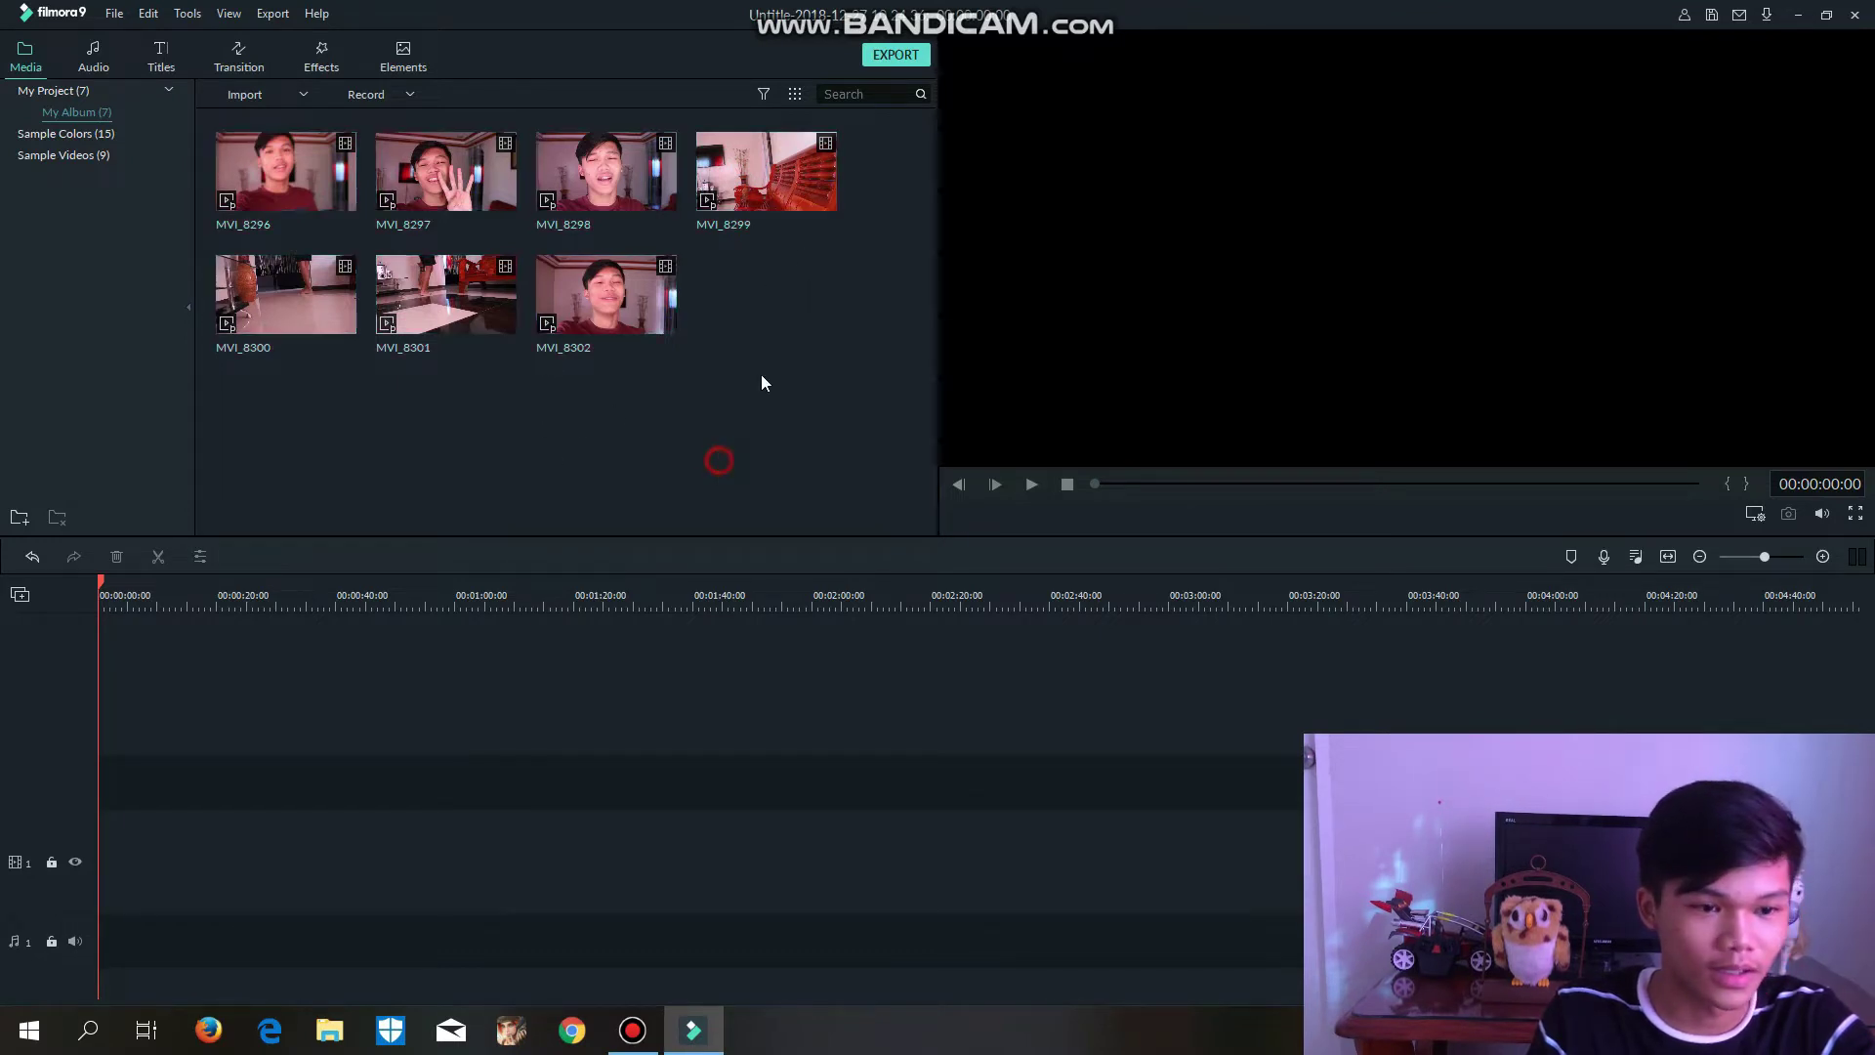
pyautogui.moveTo(788, 195); pyautogui.dragTo(82, 848)
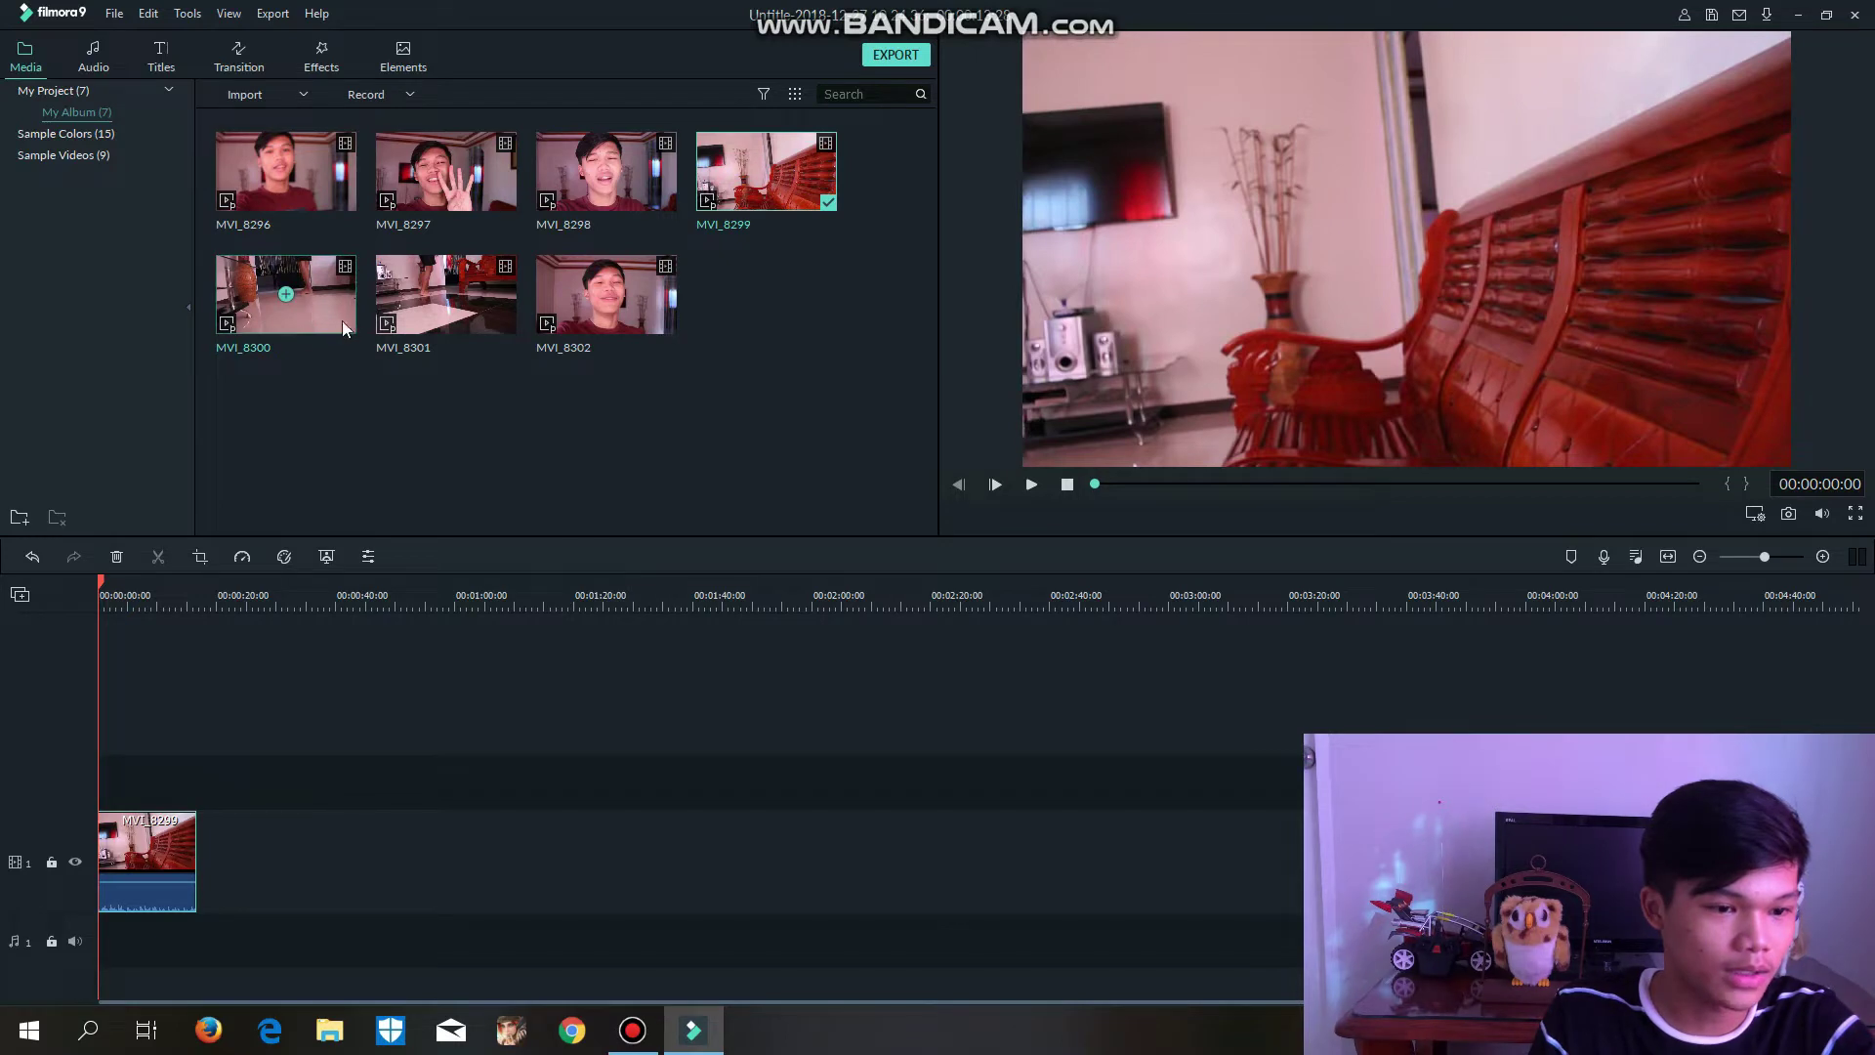
pyautogui.moveTo(338, 297); pyautogui.dragTo(200, 887)
pyautogui.moveTo(391, 325); pyautogui.dragTo(266, 864)
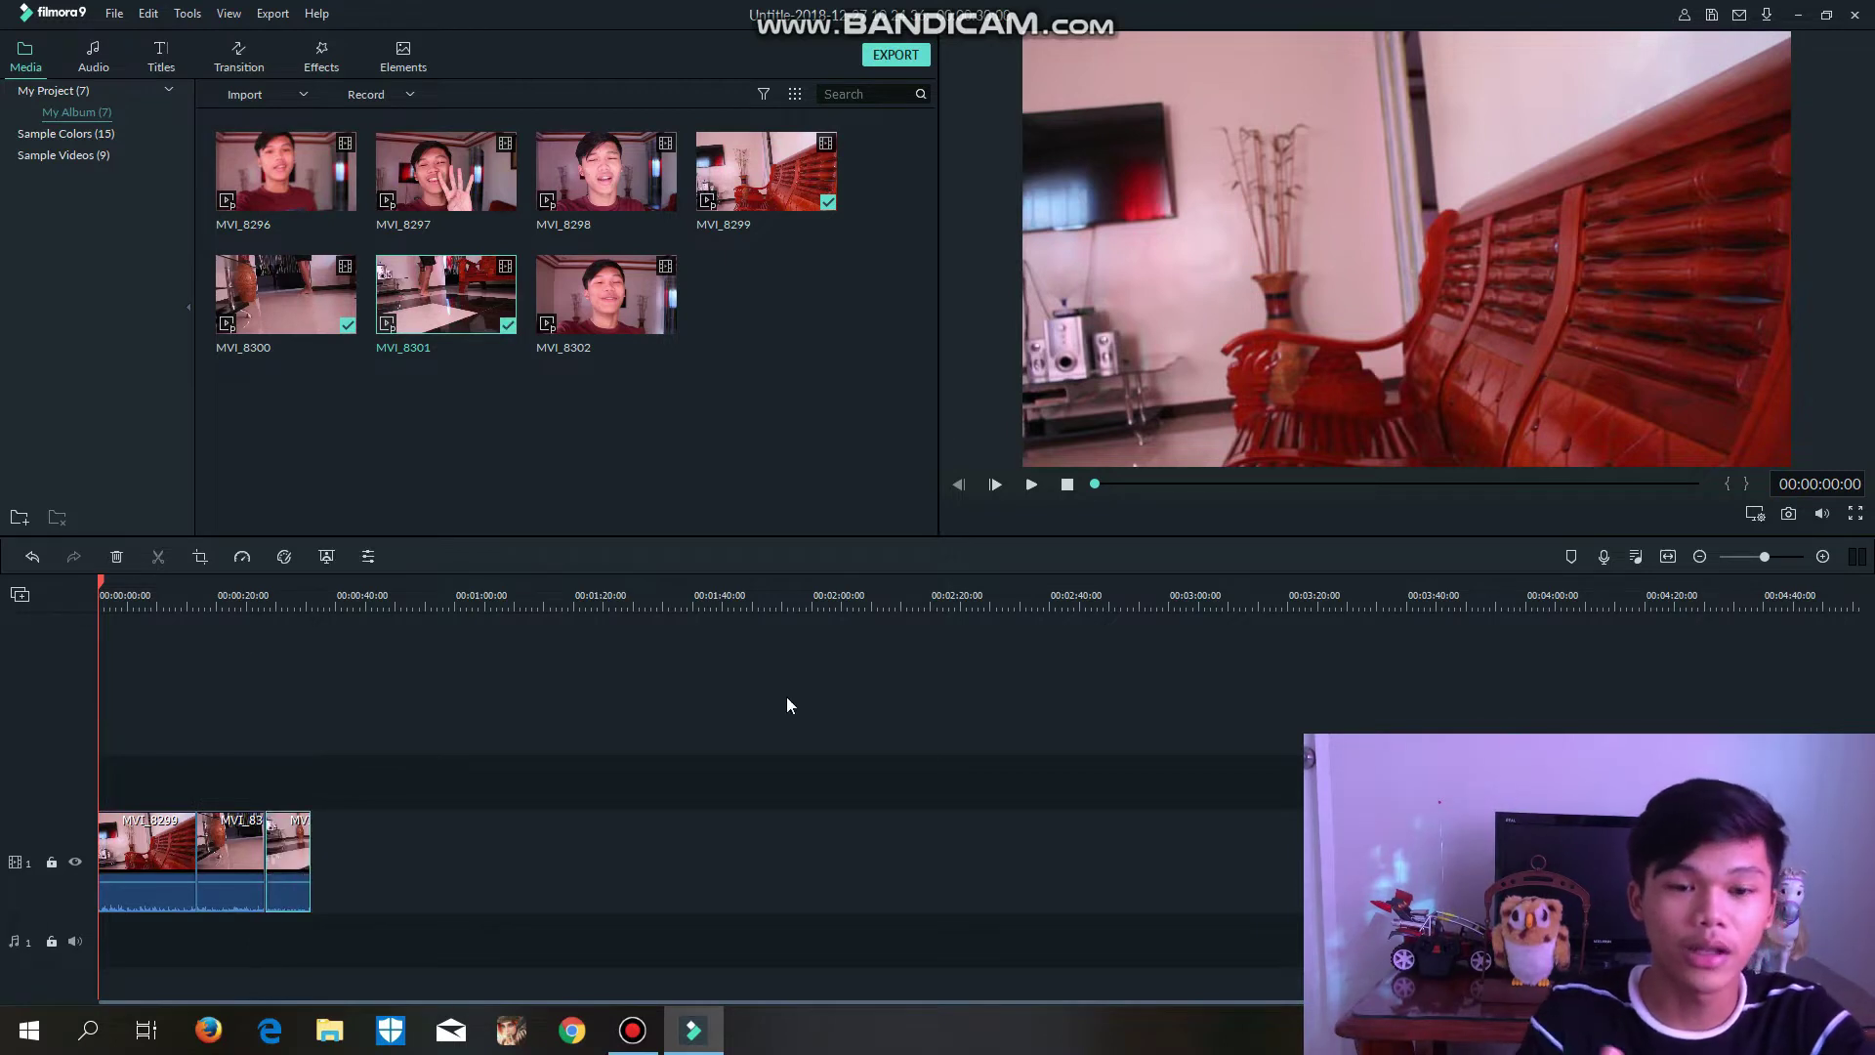
# - Play the timeline to about 00:00:08:15, split MVI_8299 there and delete the part before the cut
pyautogui.press('space')
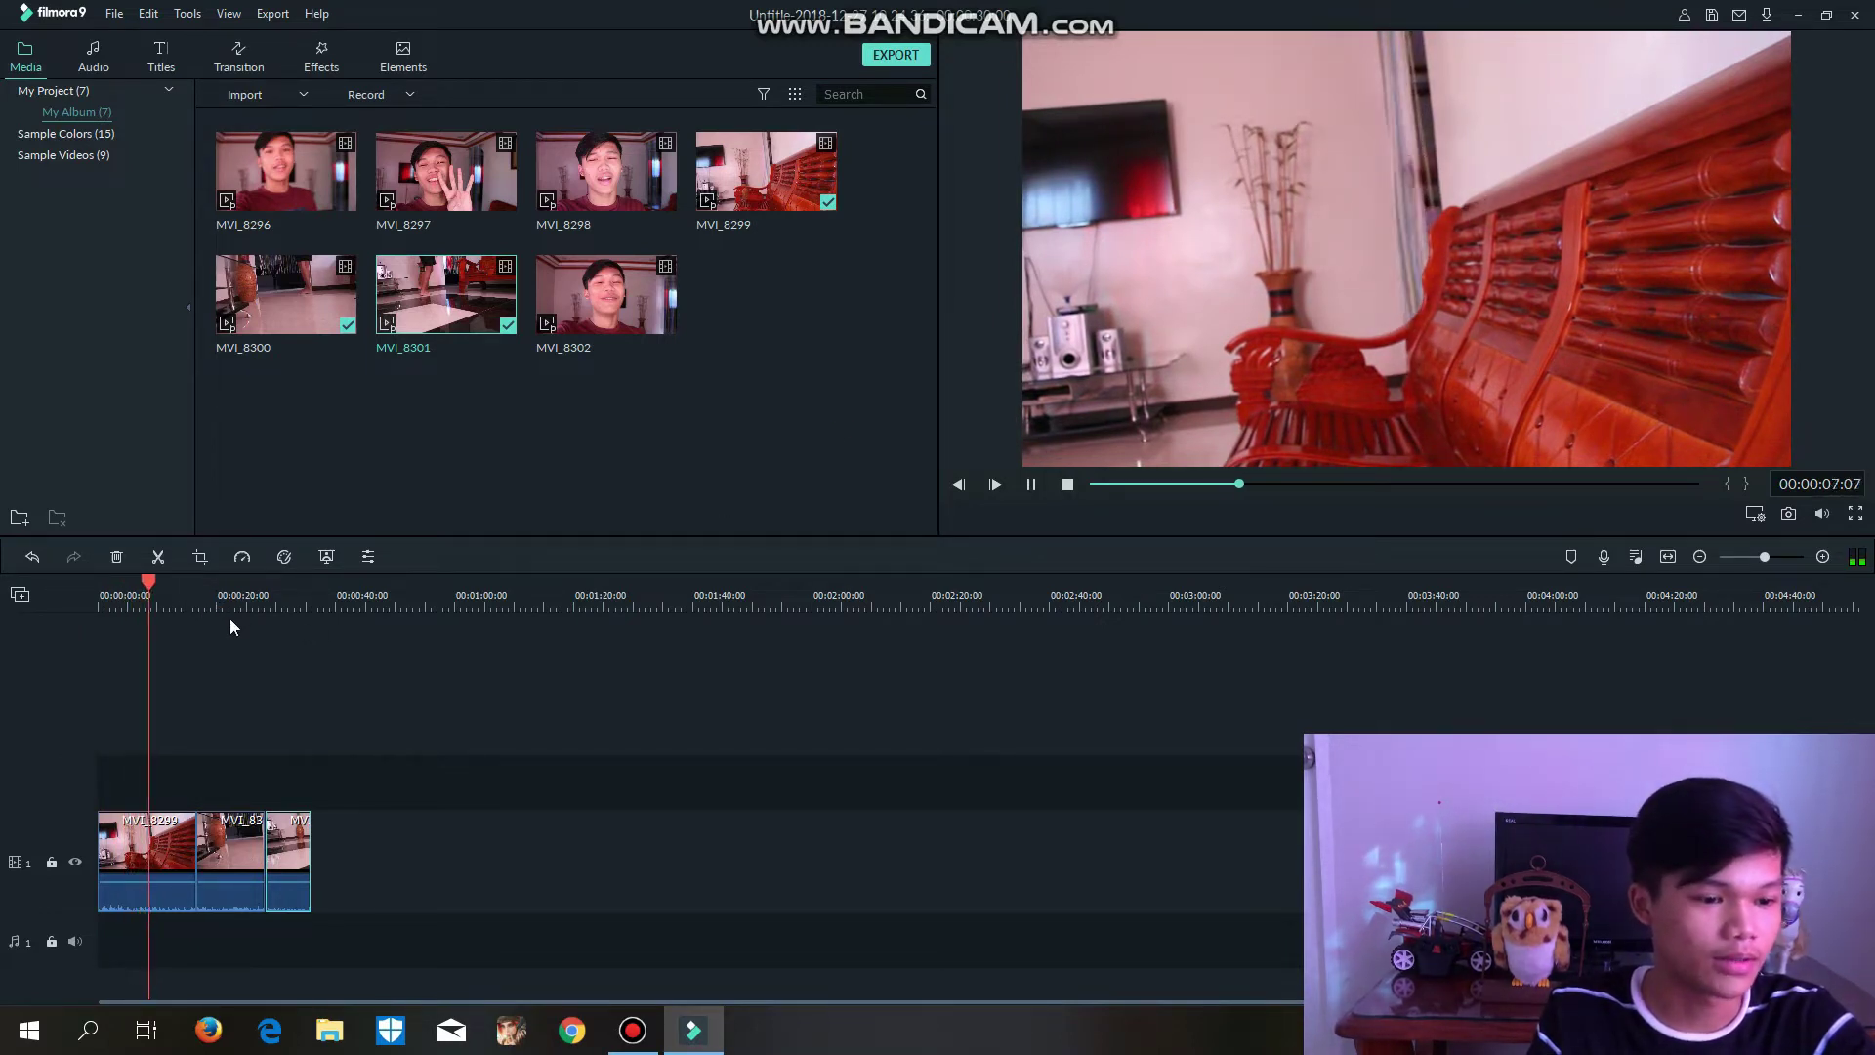
pyautogui.press('space')
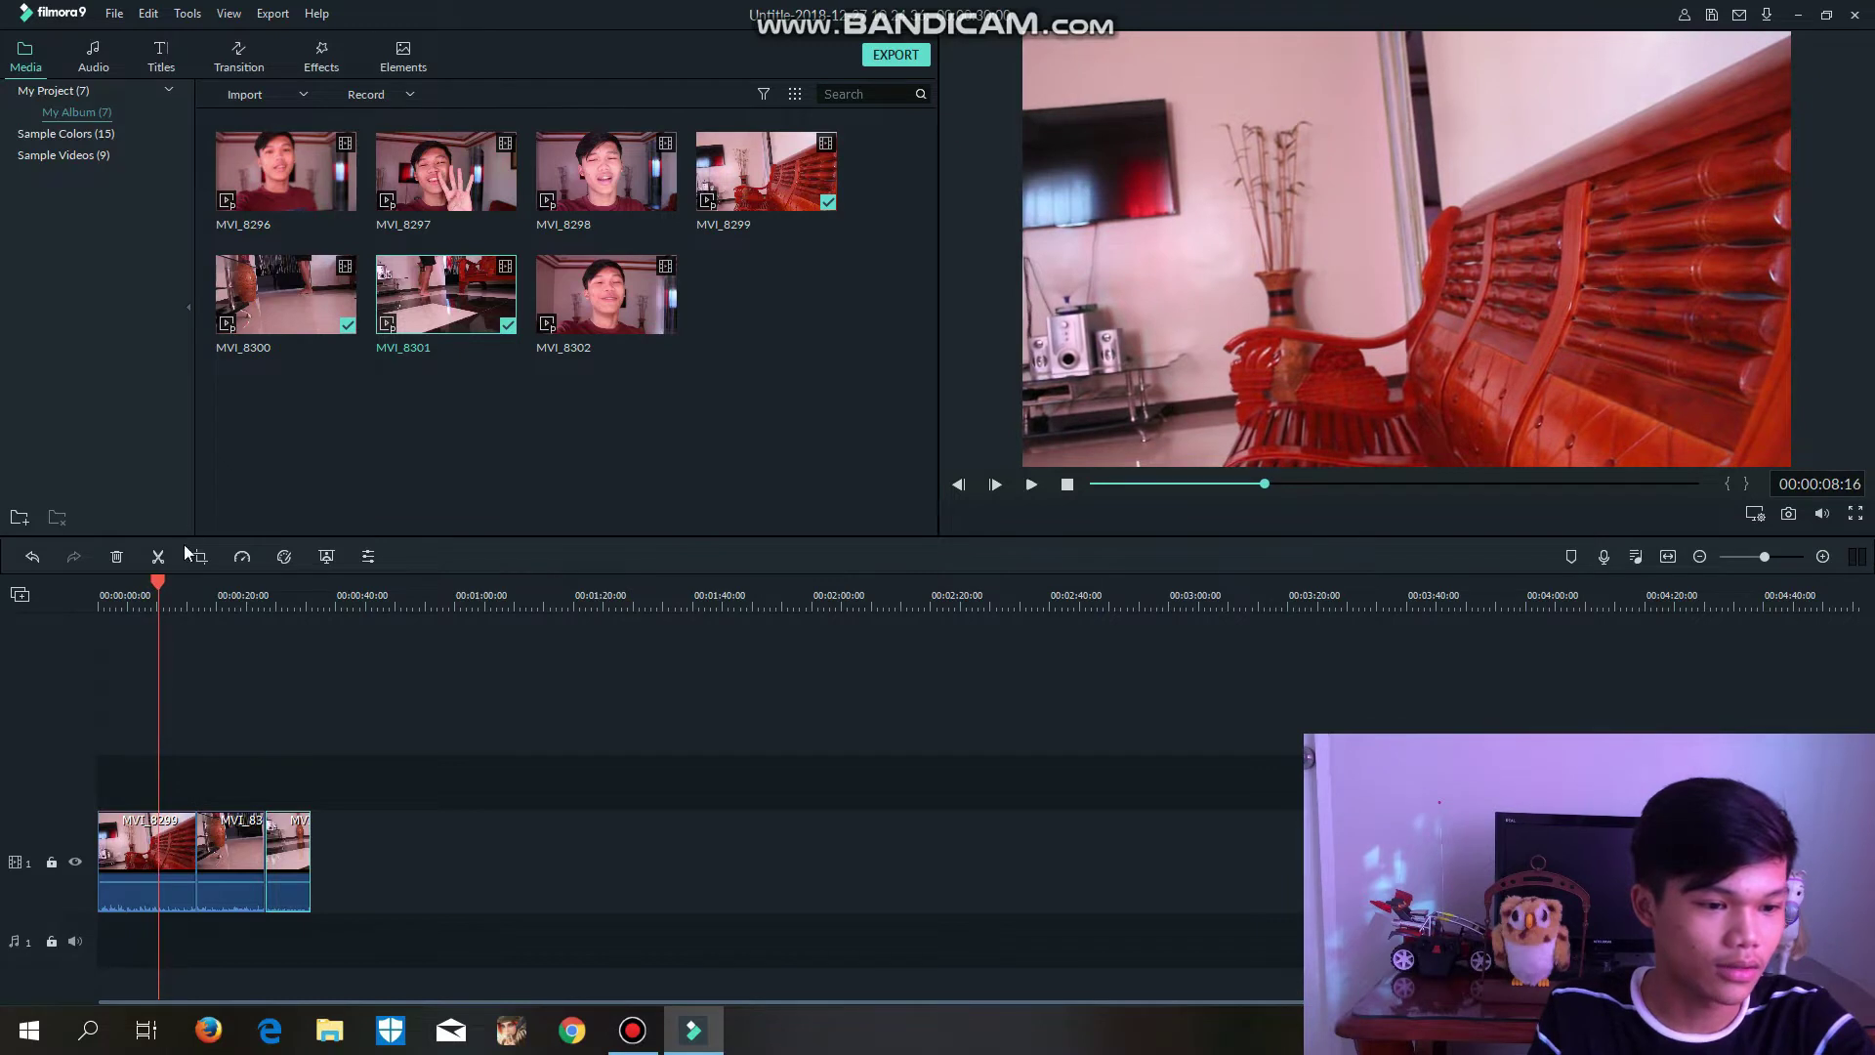
pyautogui.click(157, 557)
pyautogui.click(127, 846)
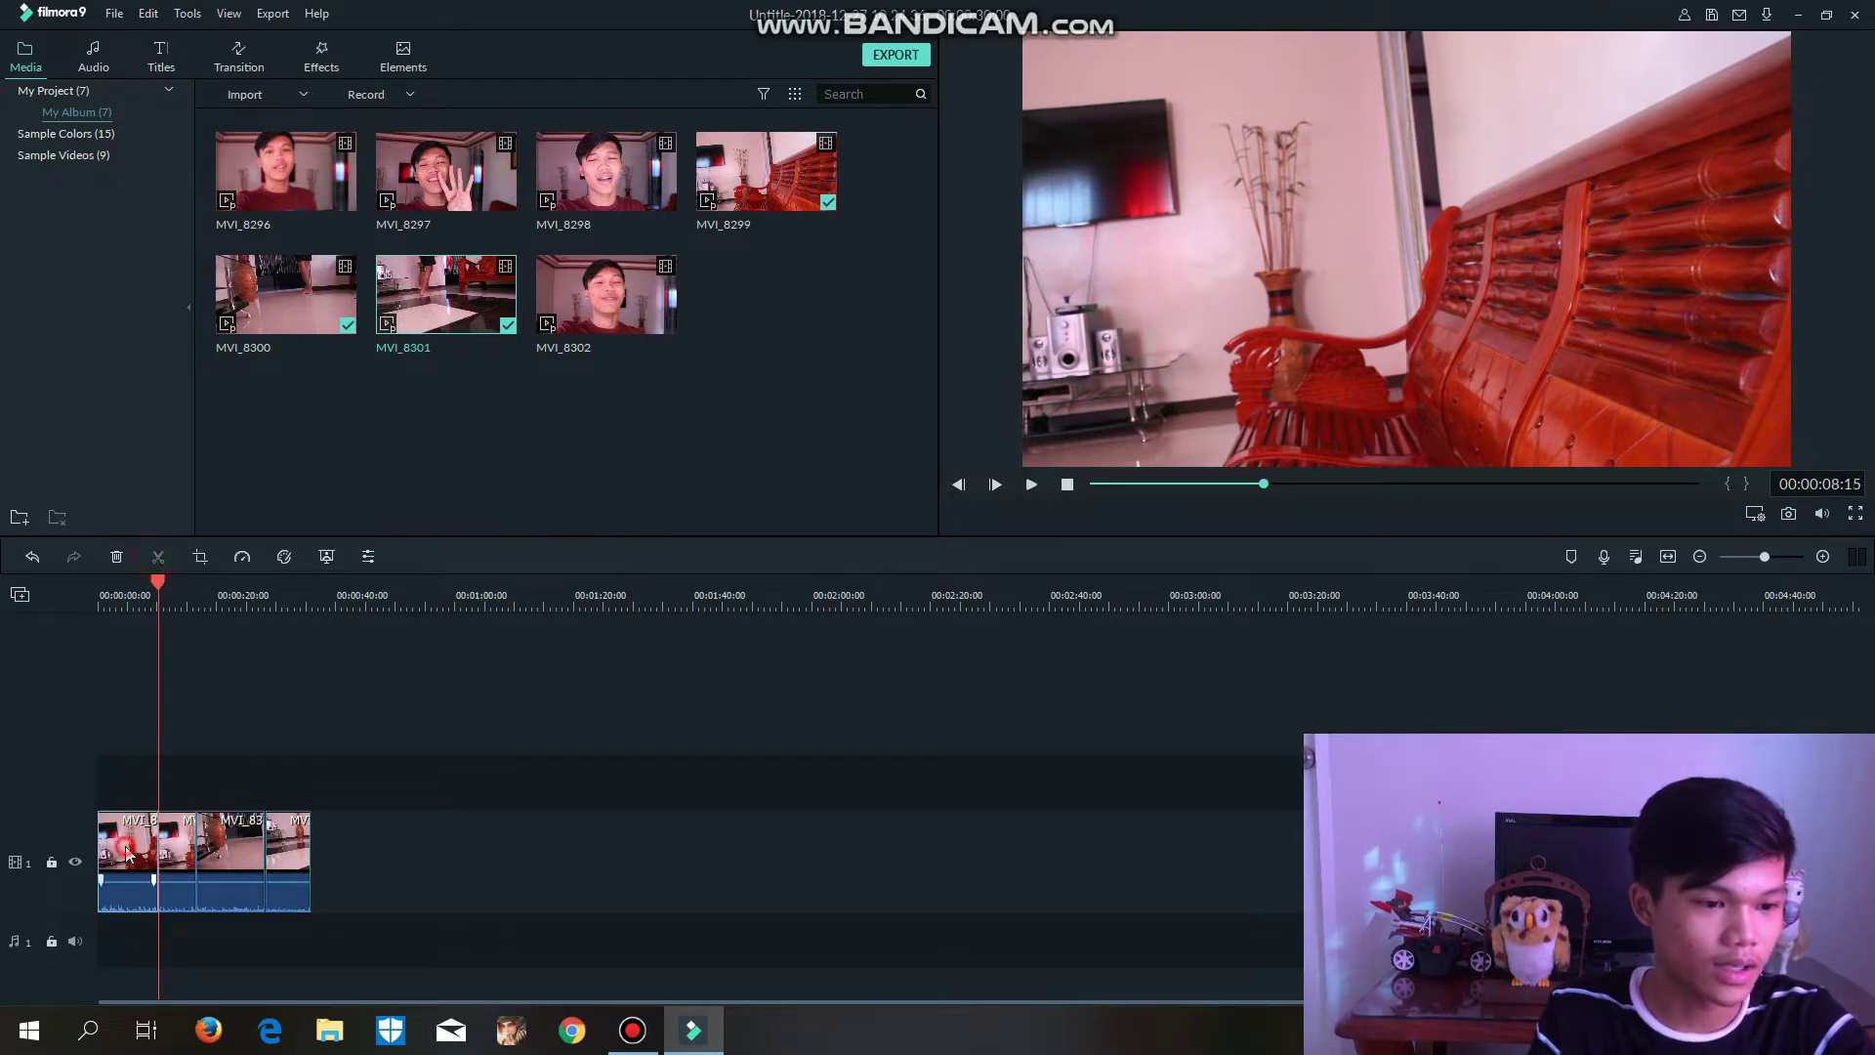
pyautogui.click(116, 557)
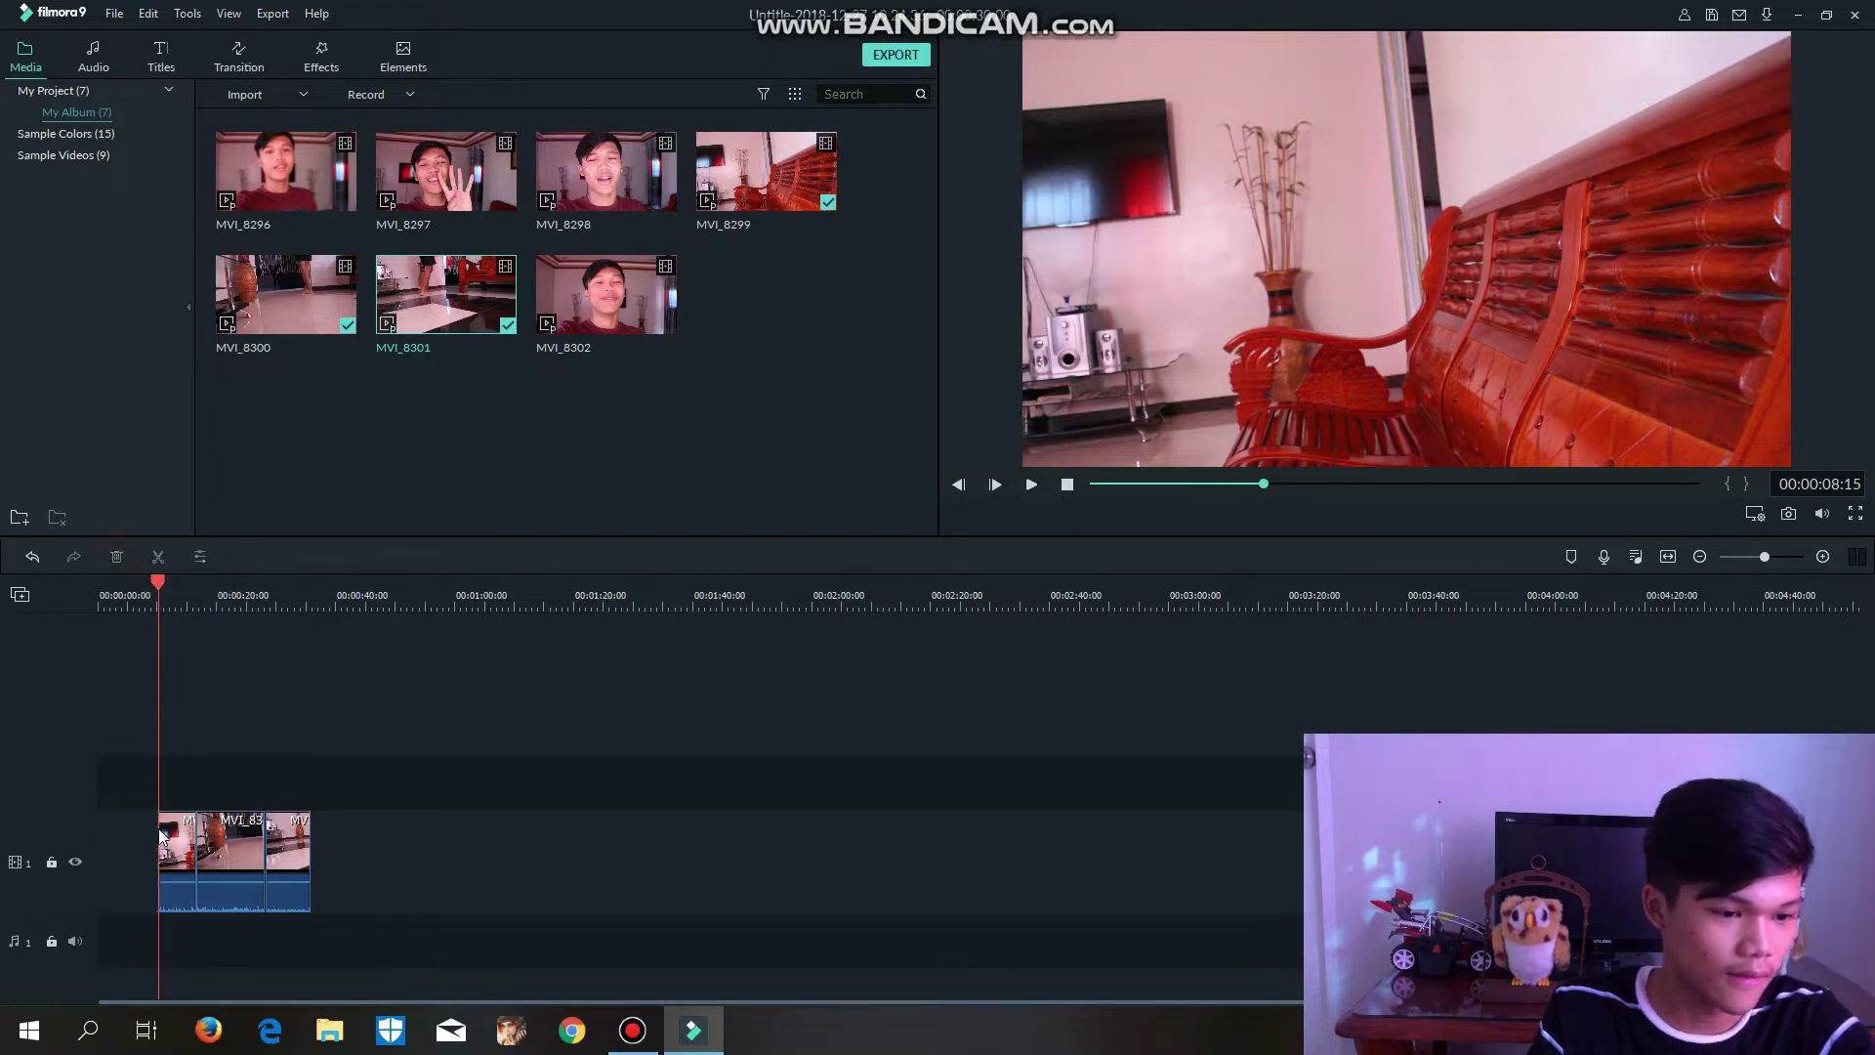
# - Move the remaining MVI_8299 piece to the start of the timeline and place MVI_8300 directly behind it
pyautogui.moveTo(161, 836); pyautogui.dragTo(109, 852)
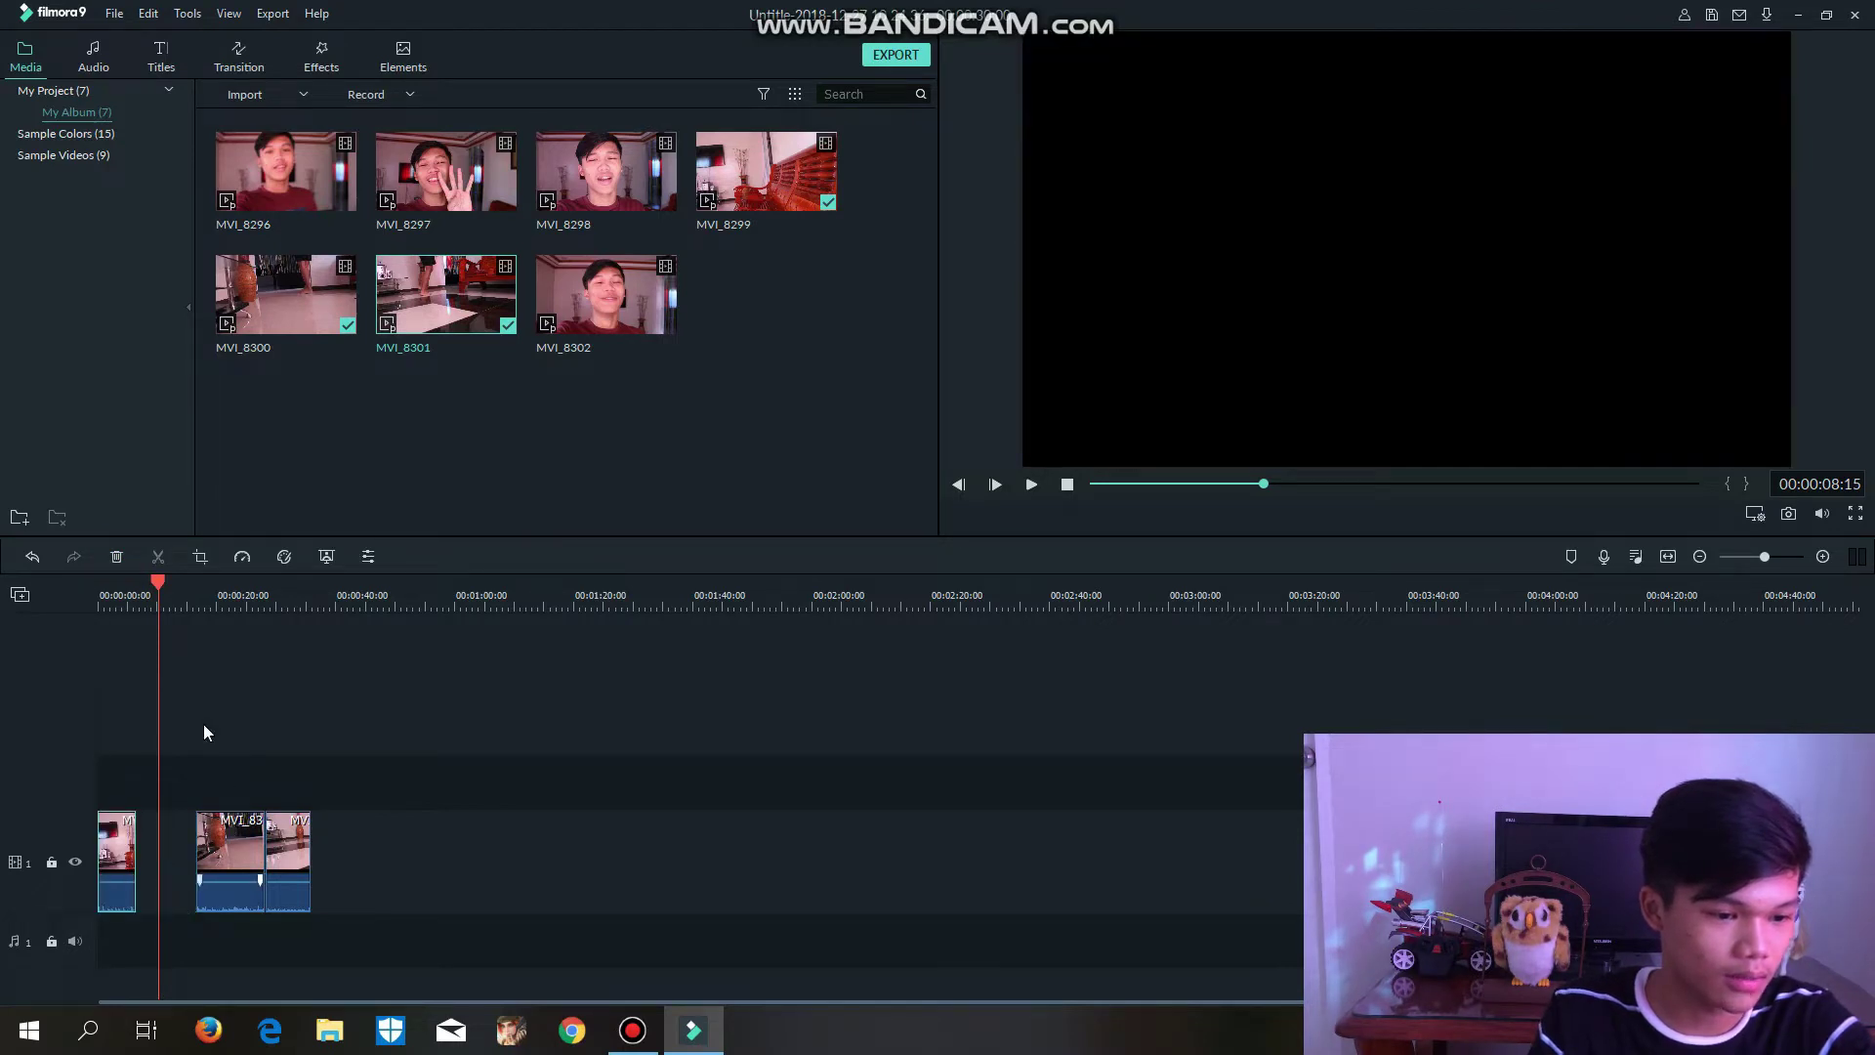
pyautogui.moveTo(160, 584); pyautogui.dragTo(86, 596)
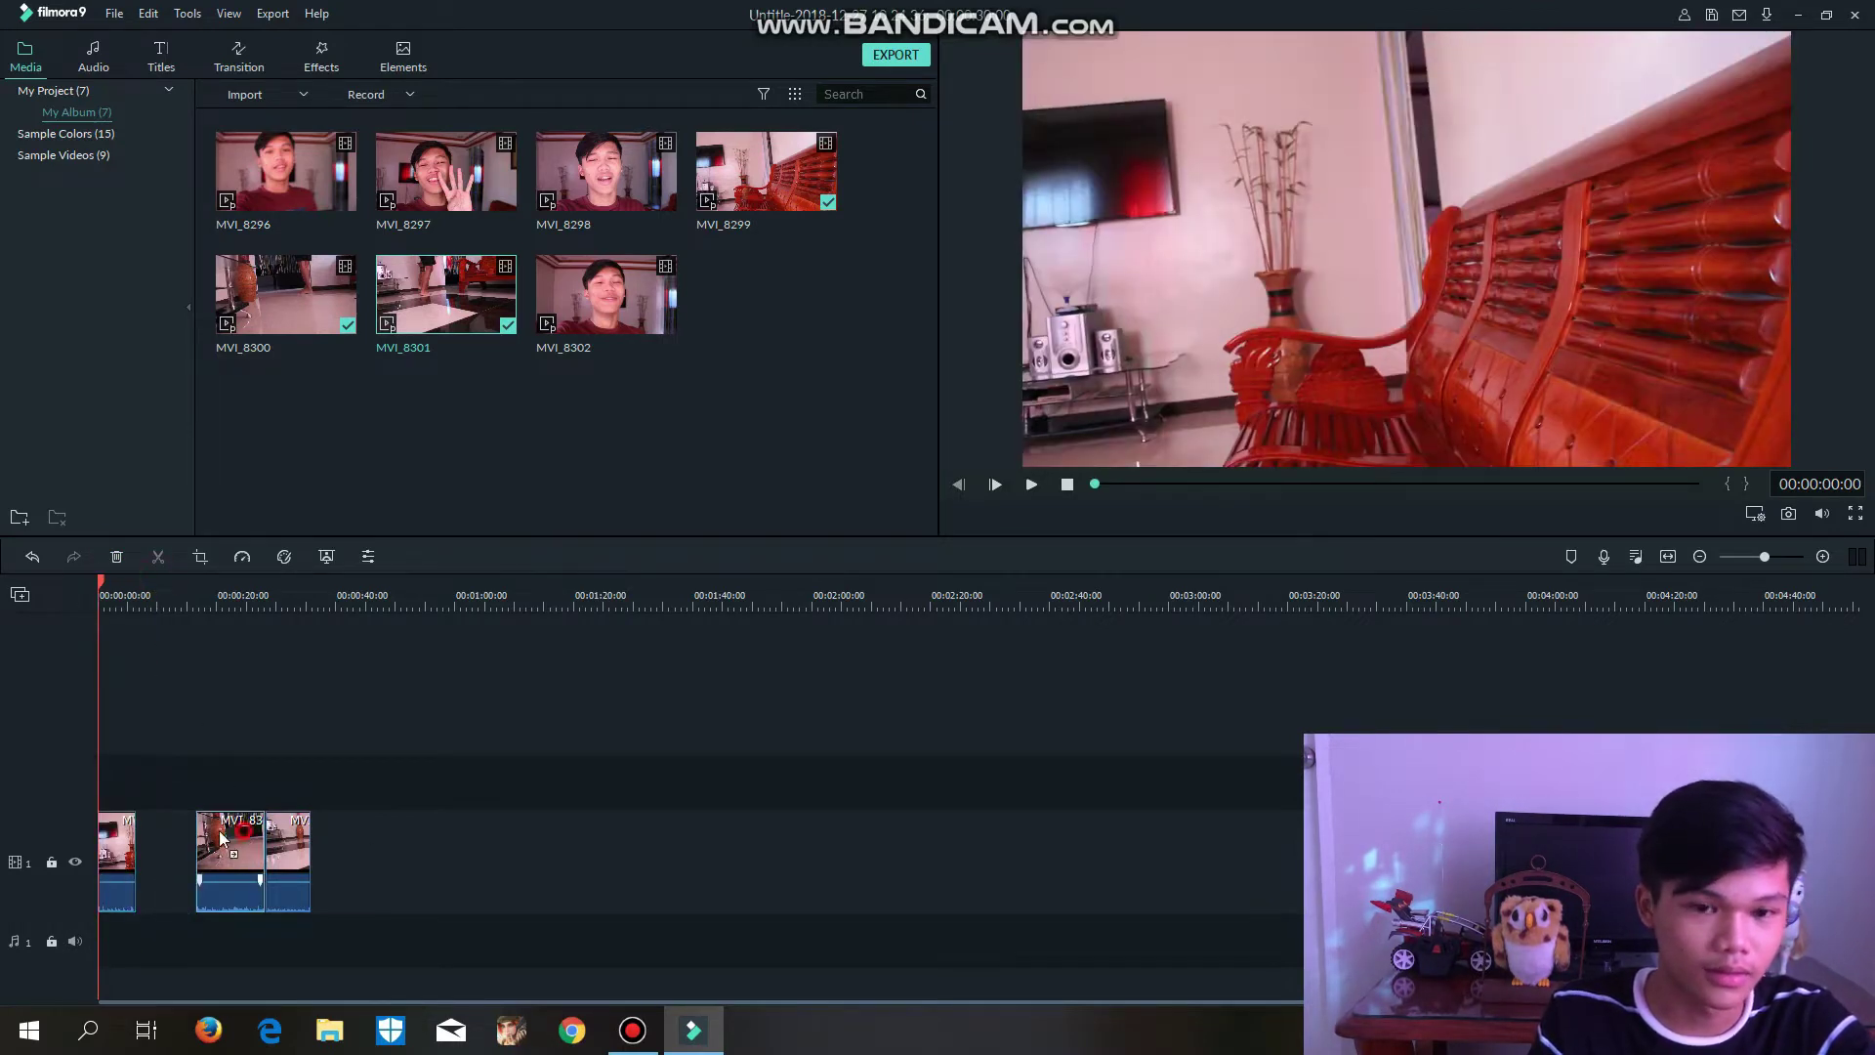
pyautogui.moveTo(237, 830); pyautogui.dragTo(177, 830)
# - Split MVI_8299 at about 00:00:01:22, delete the part after the cut and close the gap with MVI_8300
pyautogui.press('space')
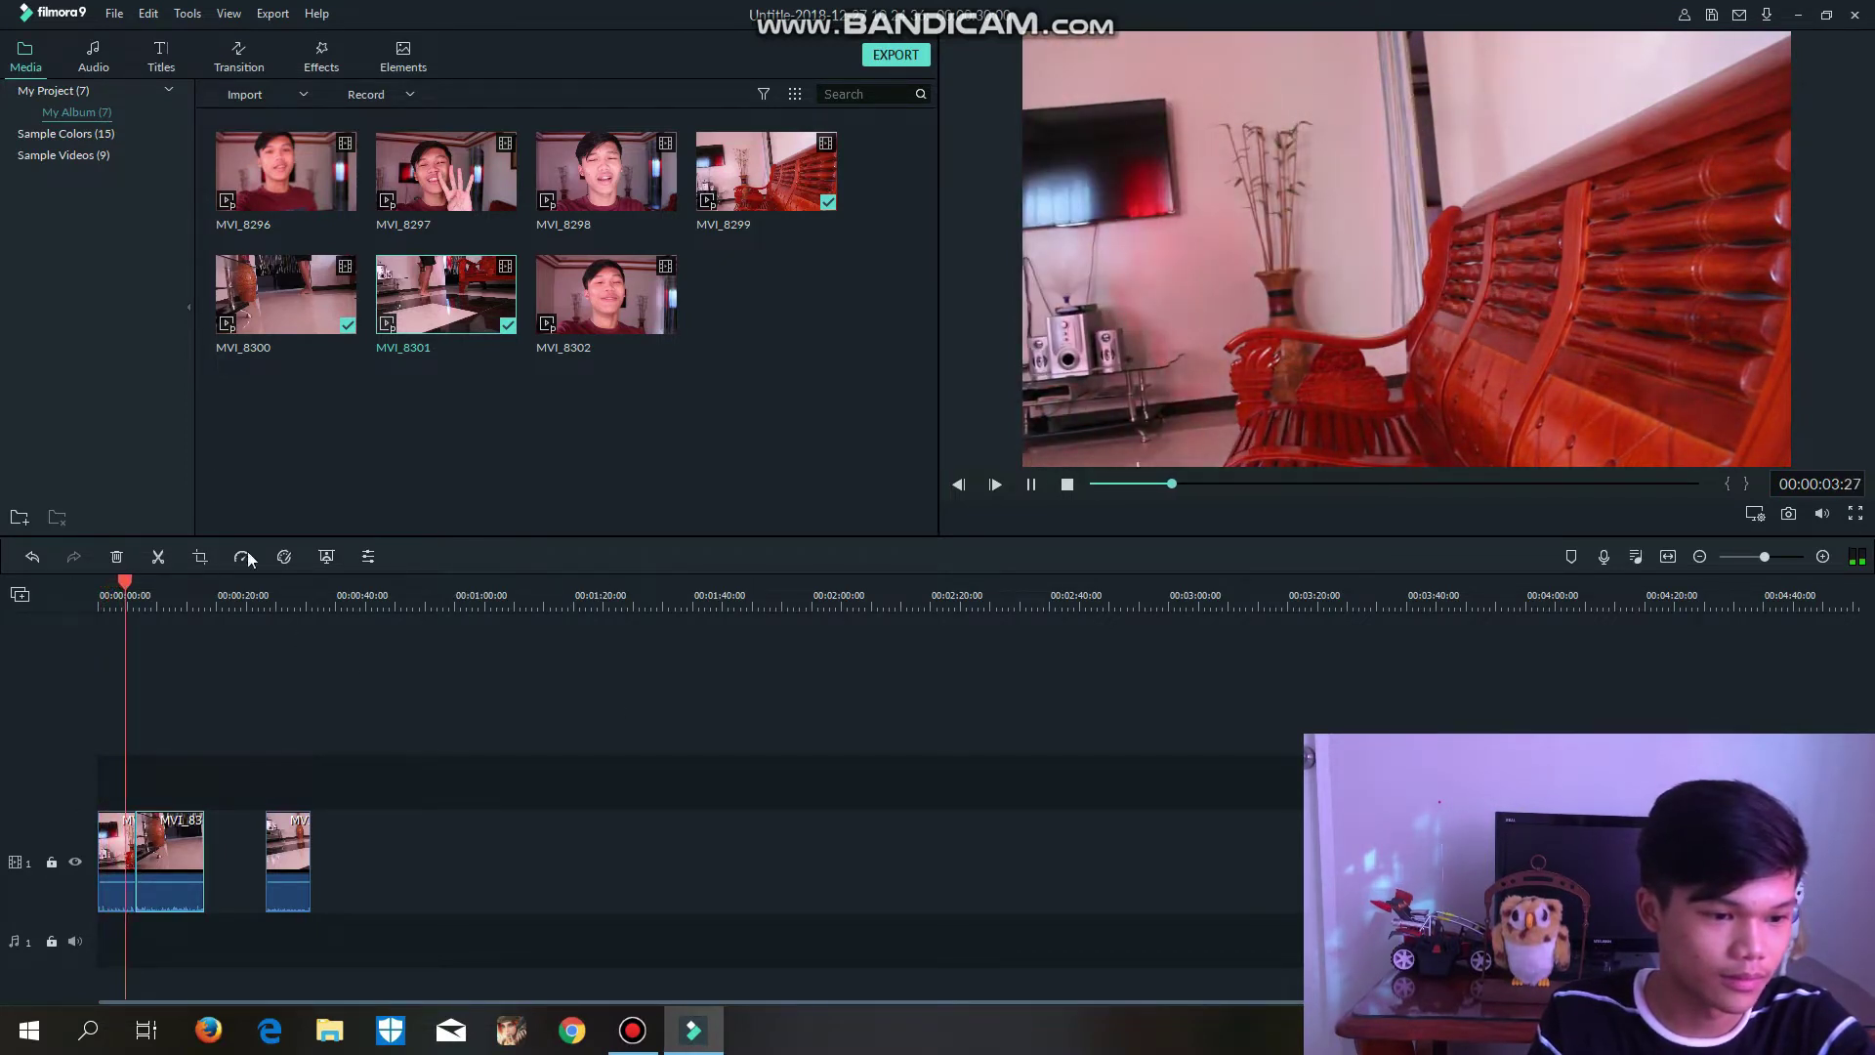
pyautogui.press('space')
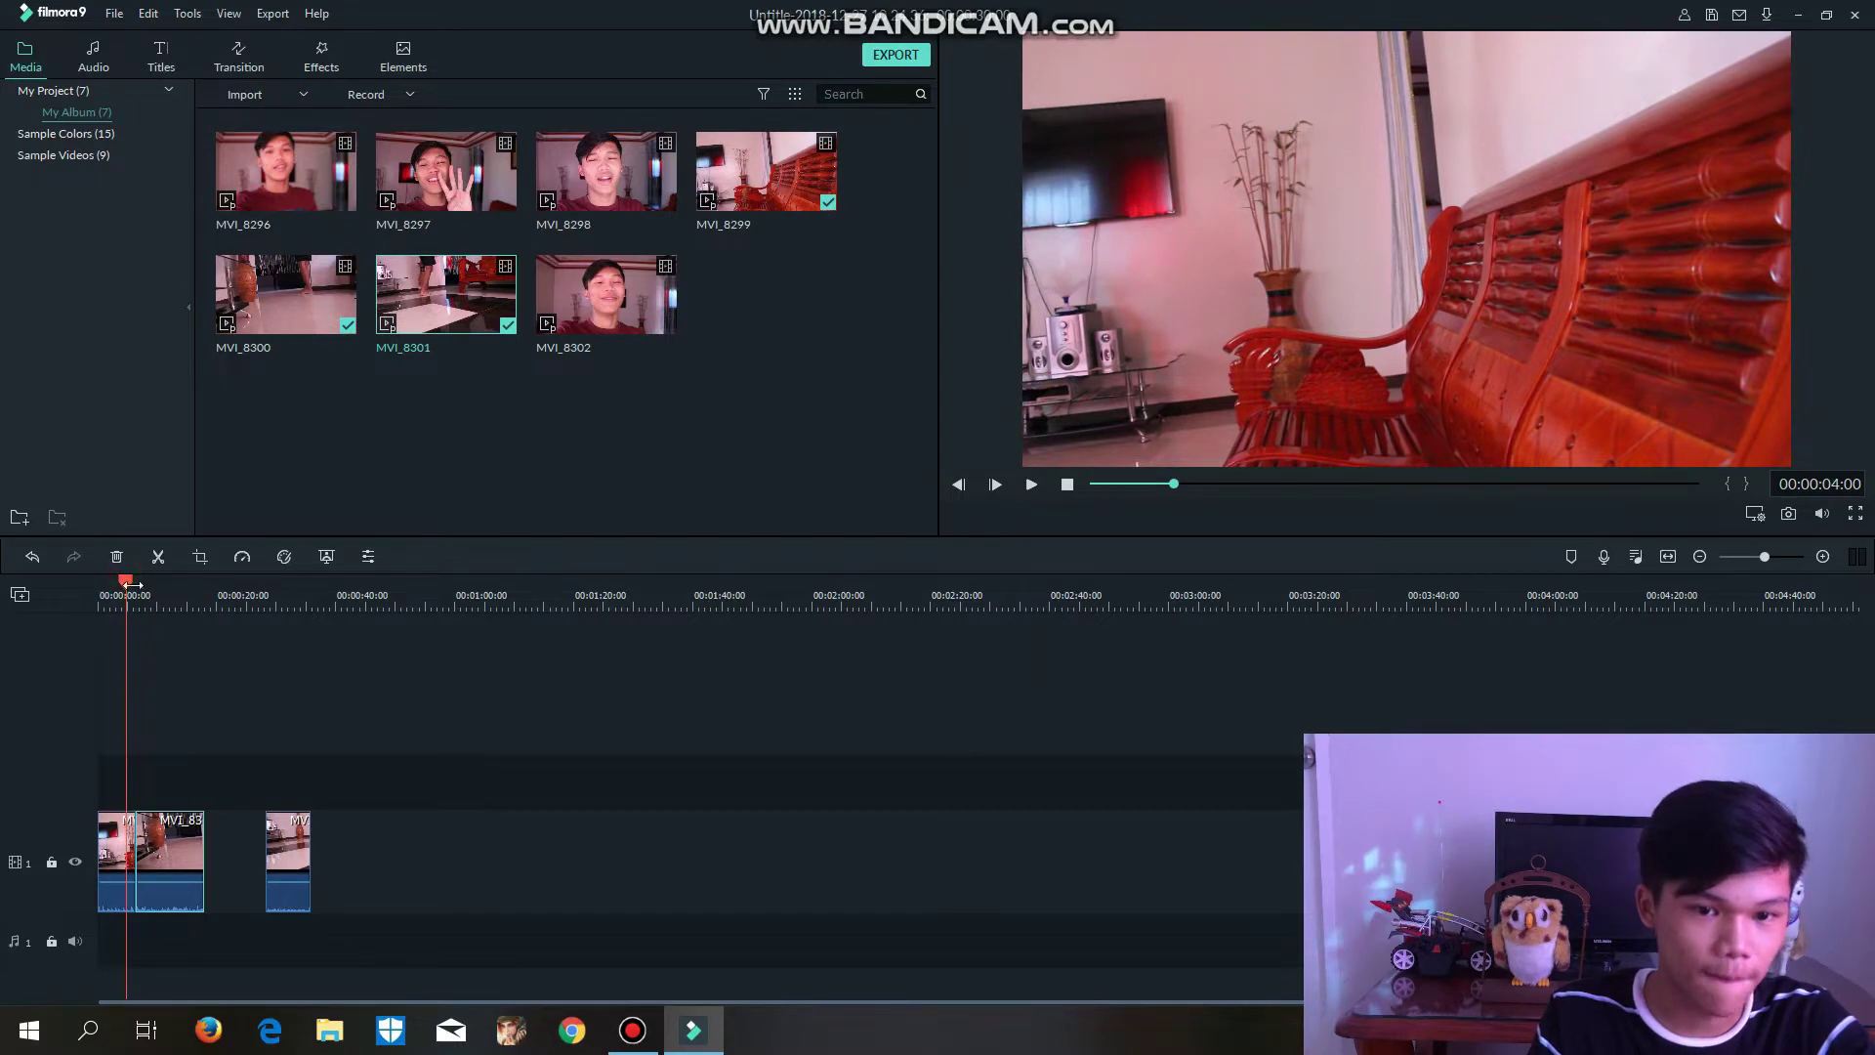
pyautogui.moveTo(125, 584); pyautogui.dragTo(97, 589)
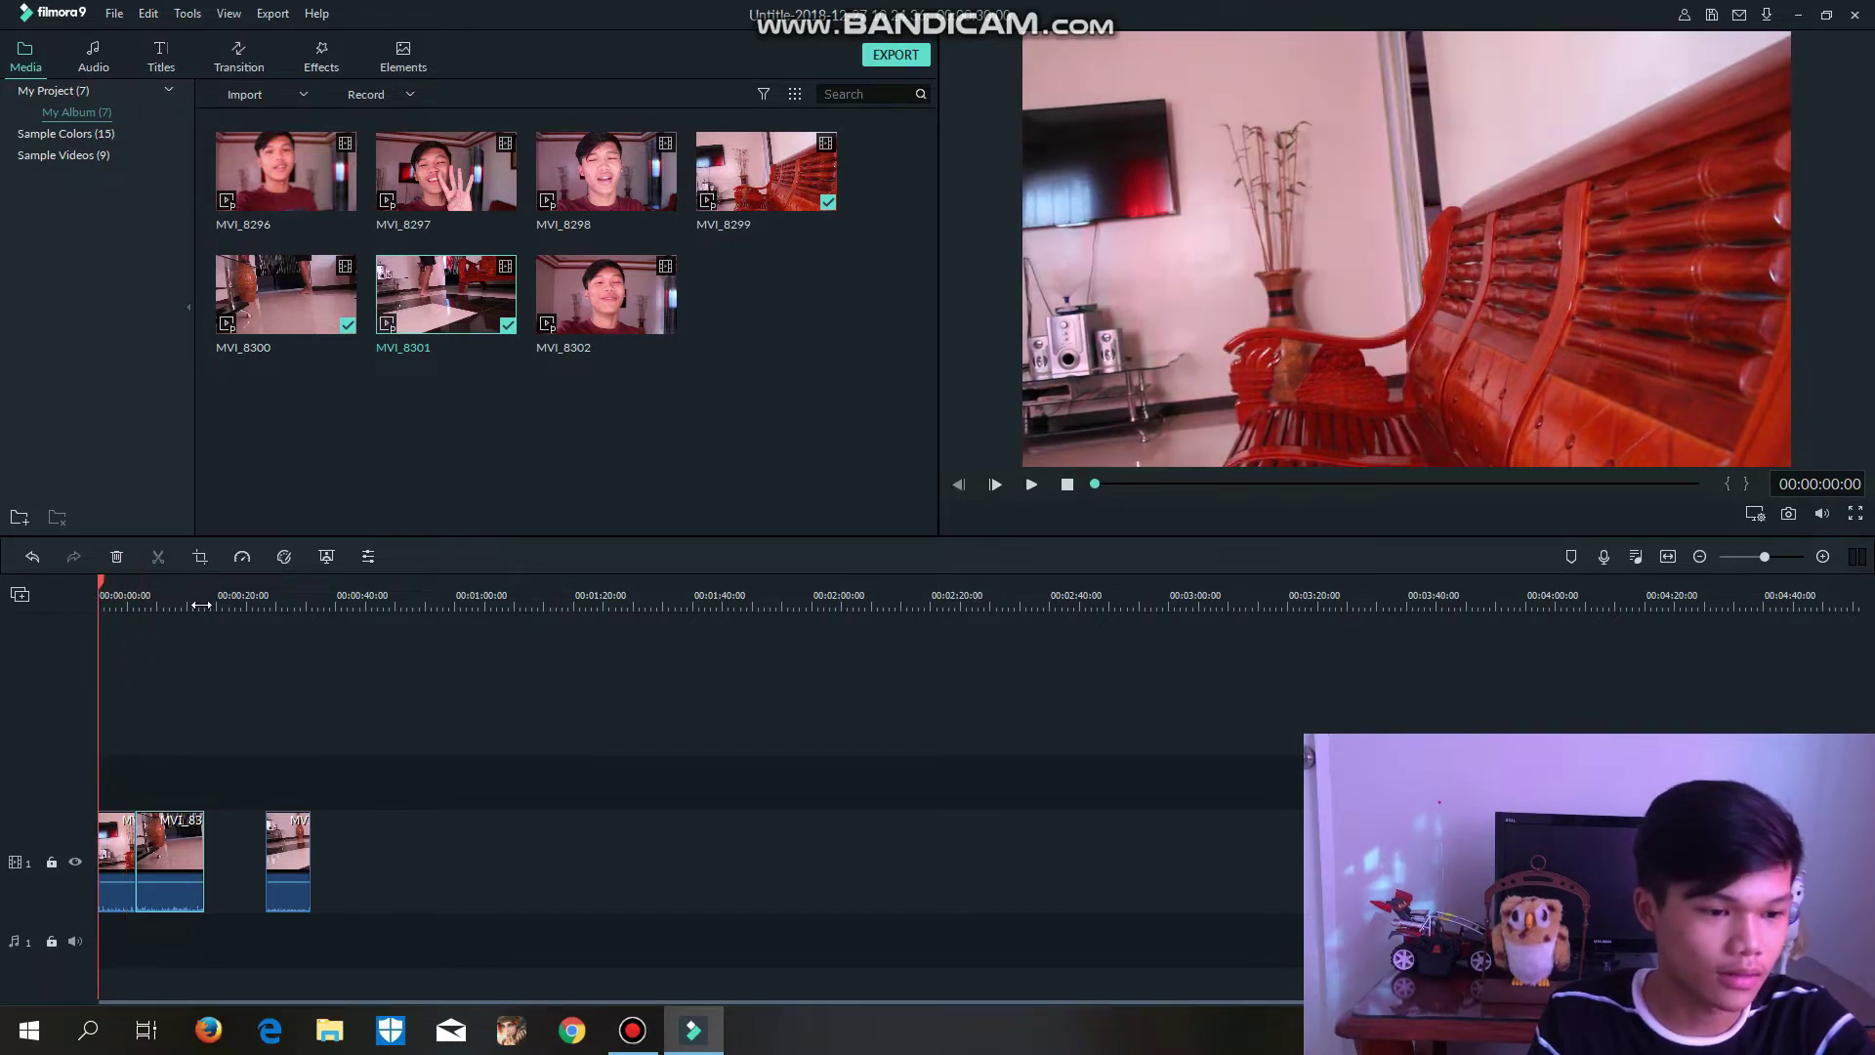
pyautogui.press('space')
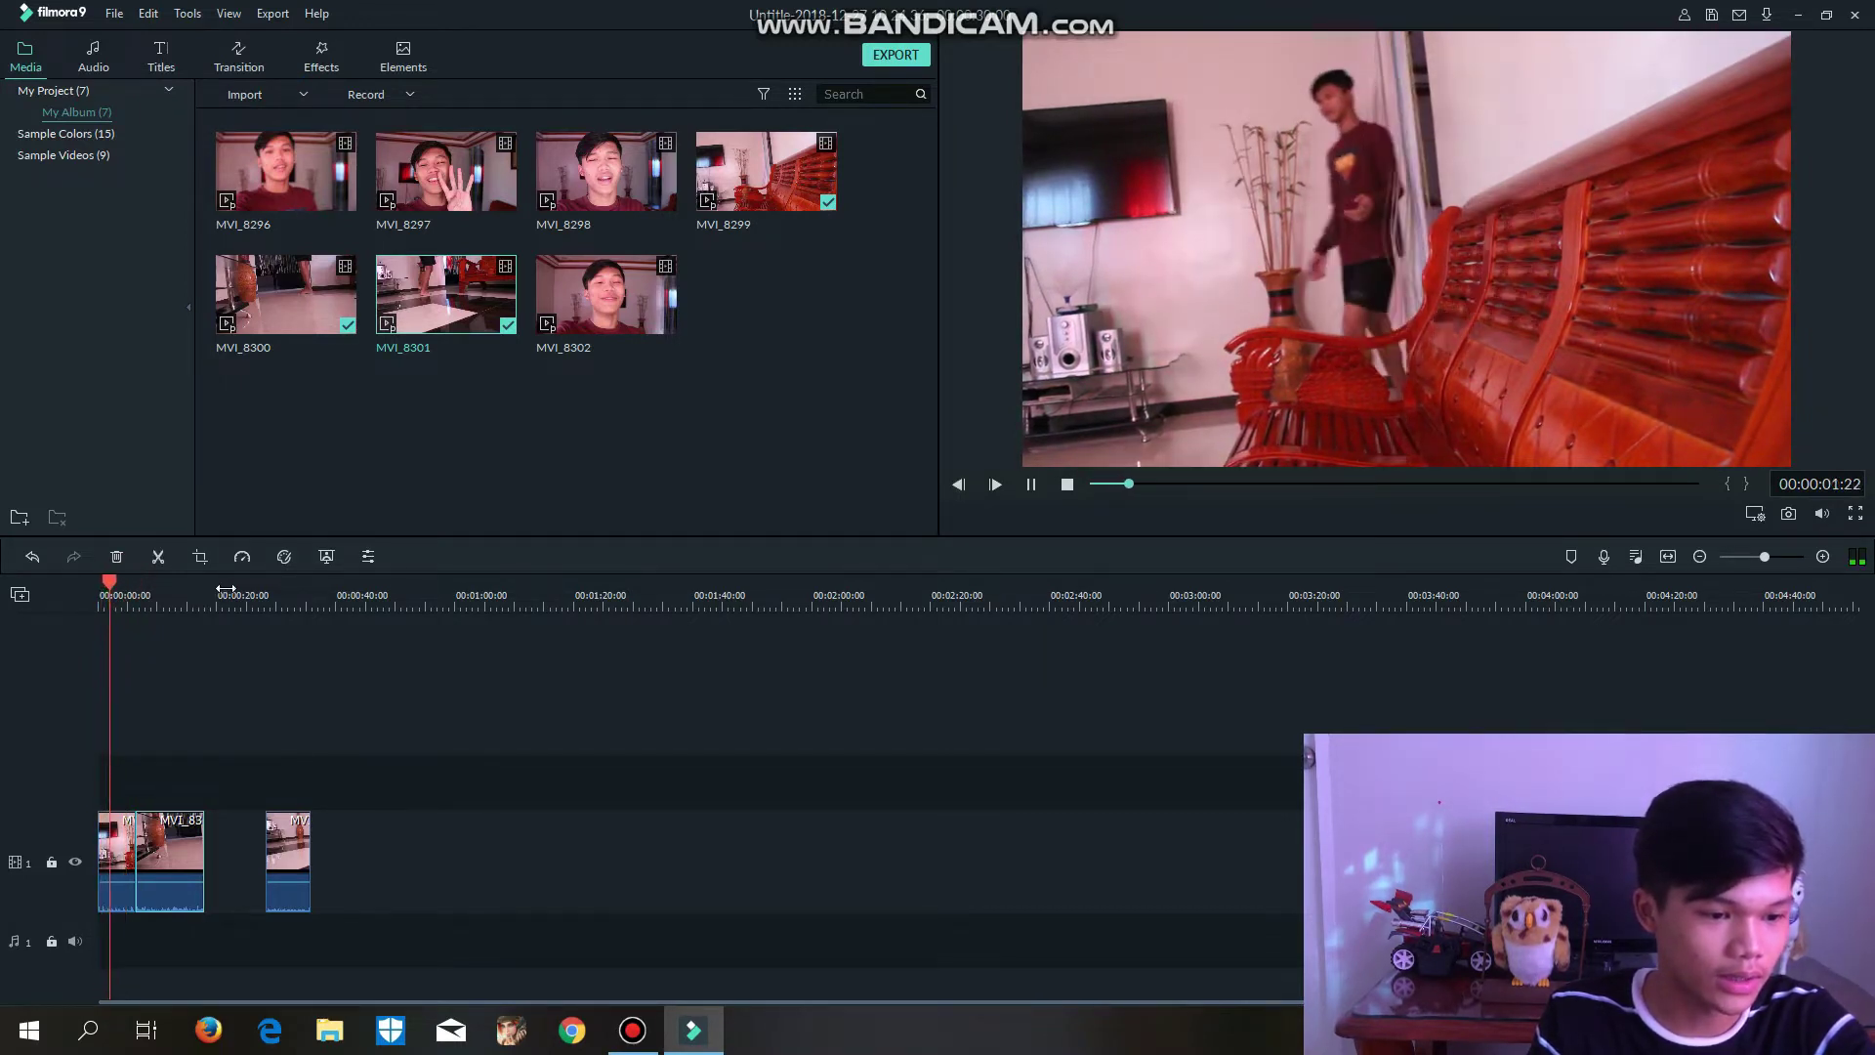
pyautogui.press('space')
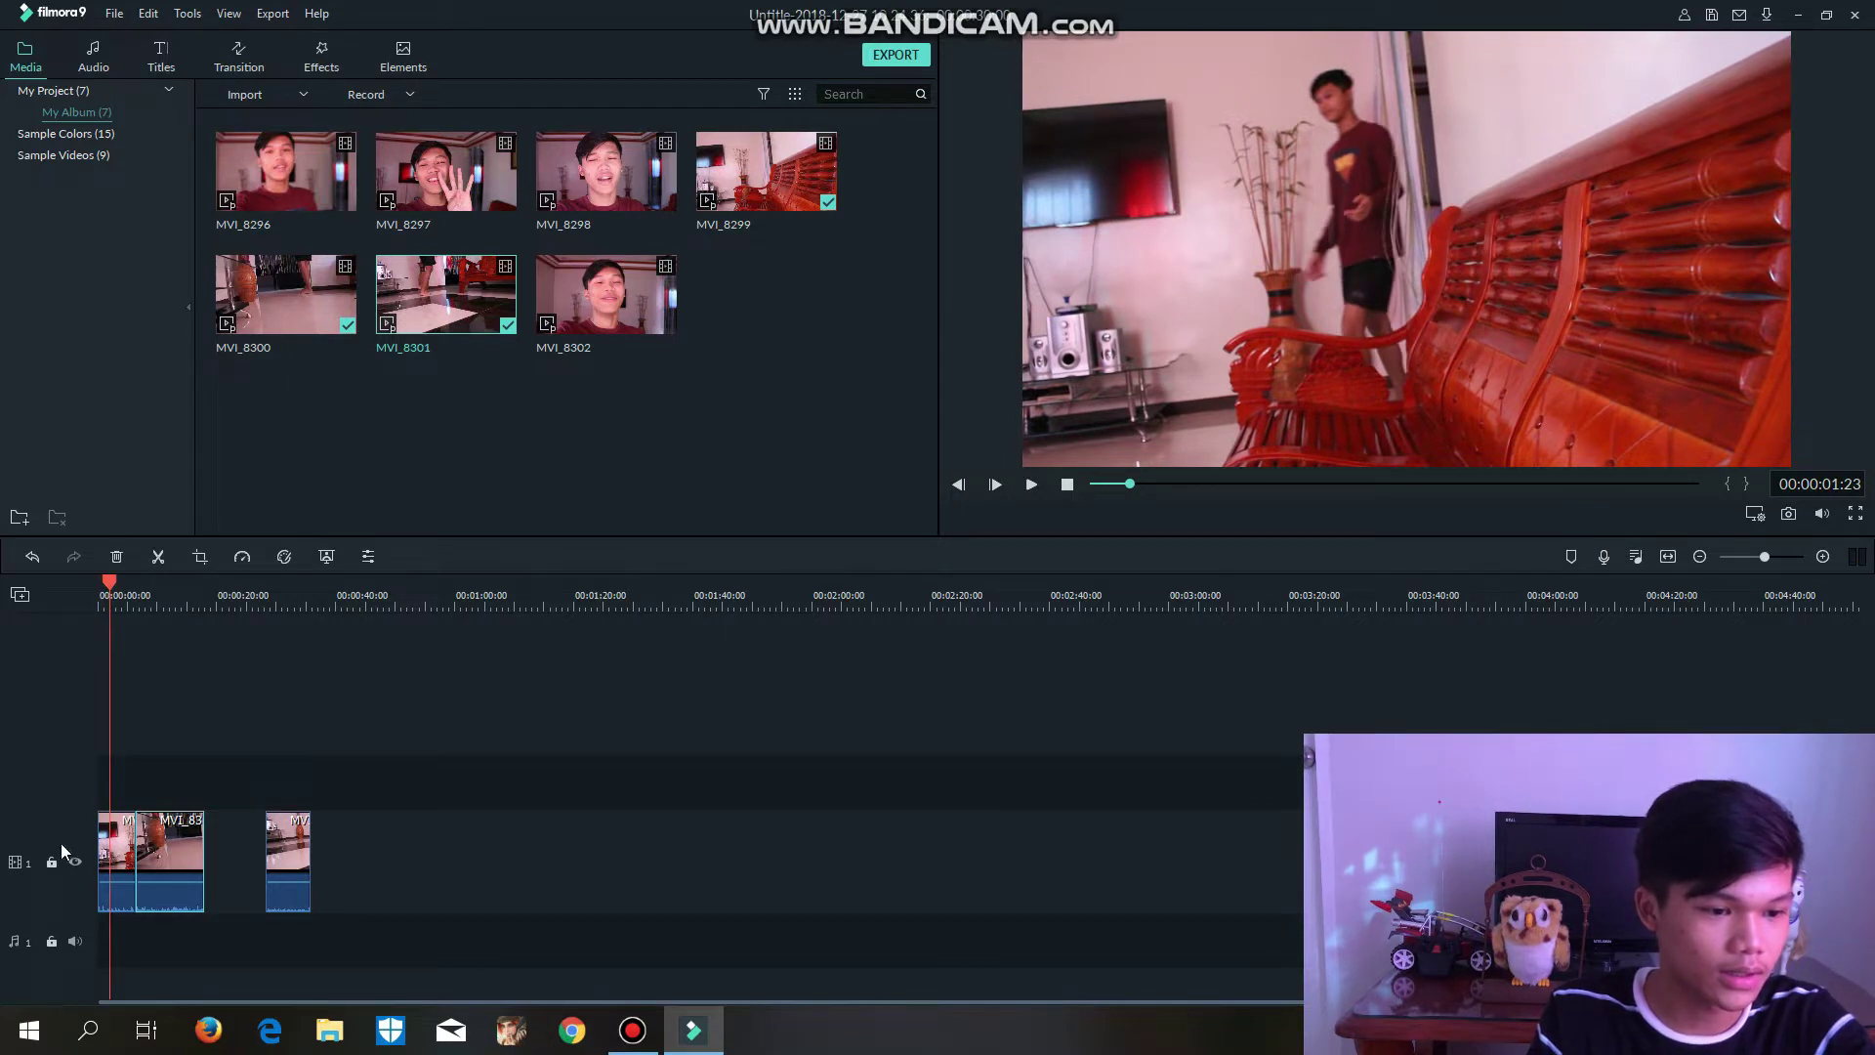
pyautogui.click(158, 557)
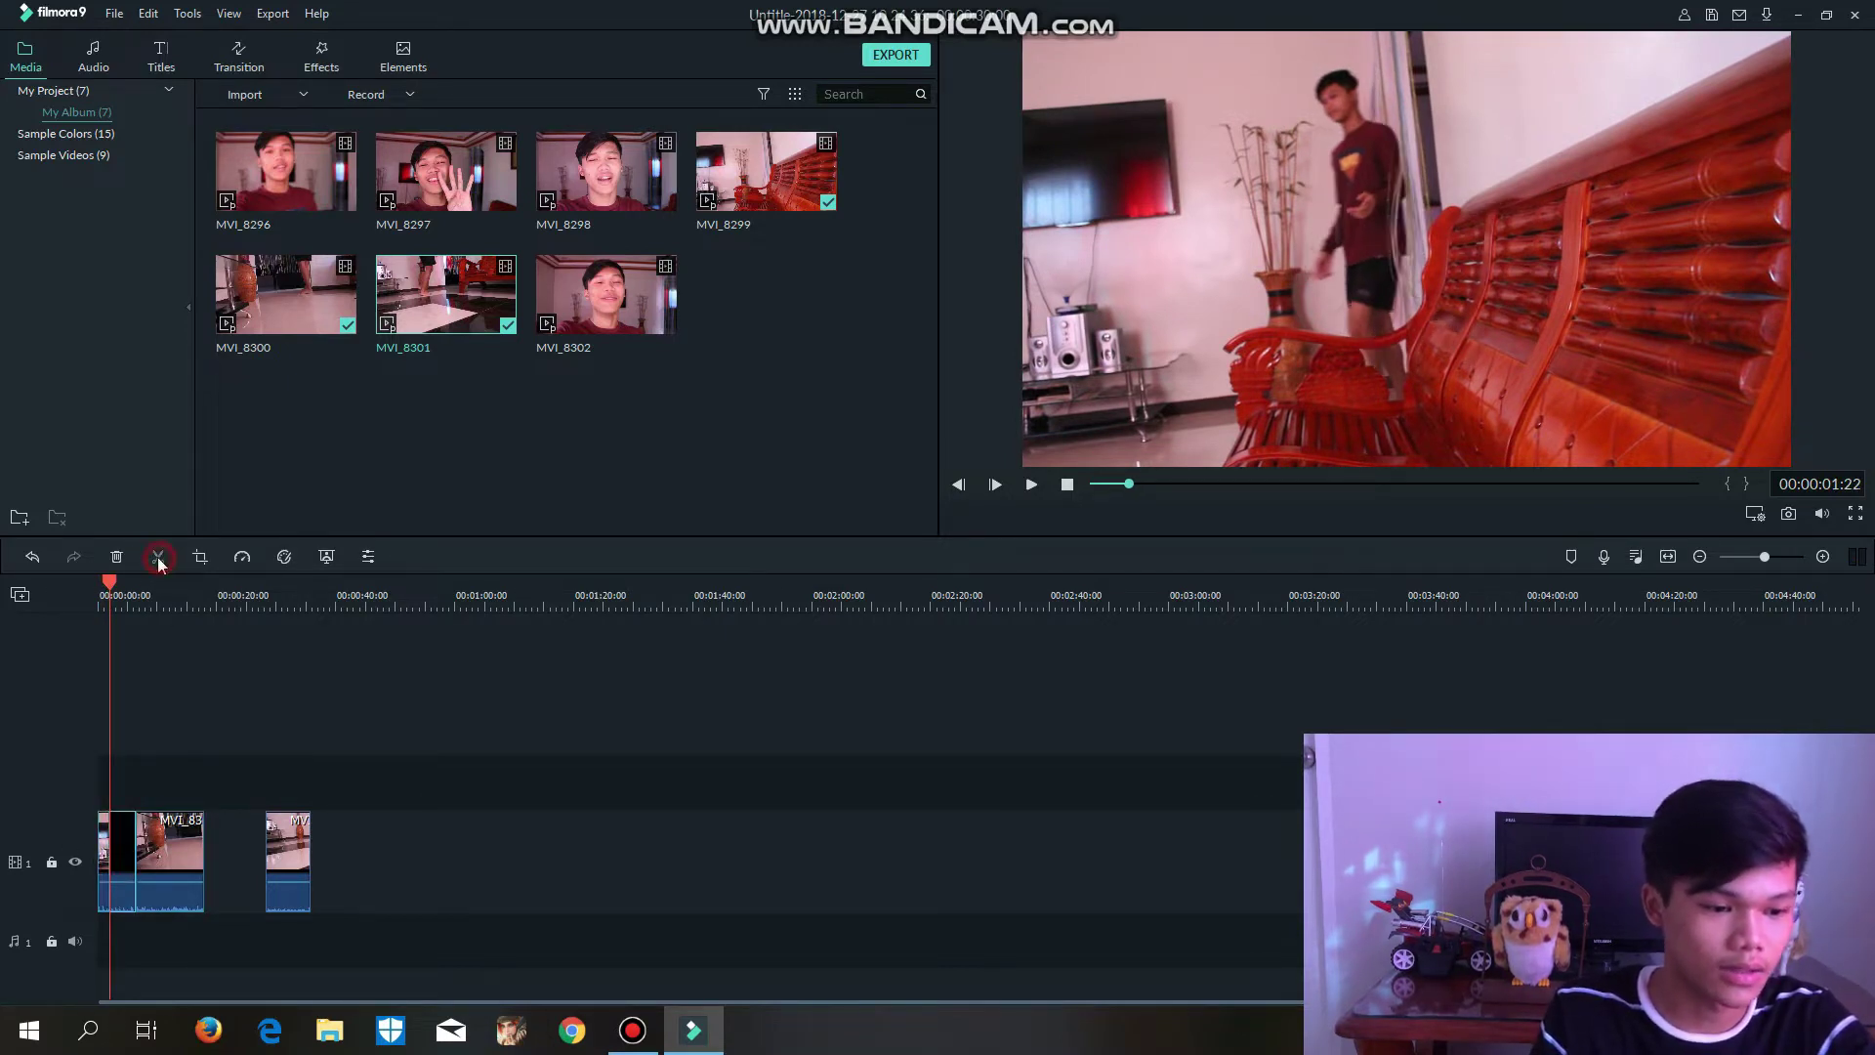
pyautogui.click(117, 557)
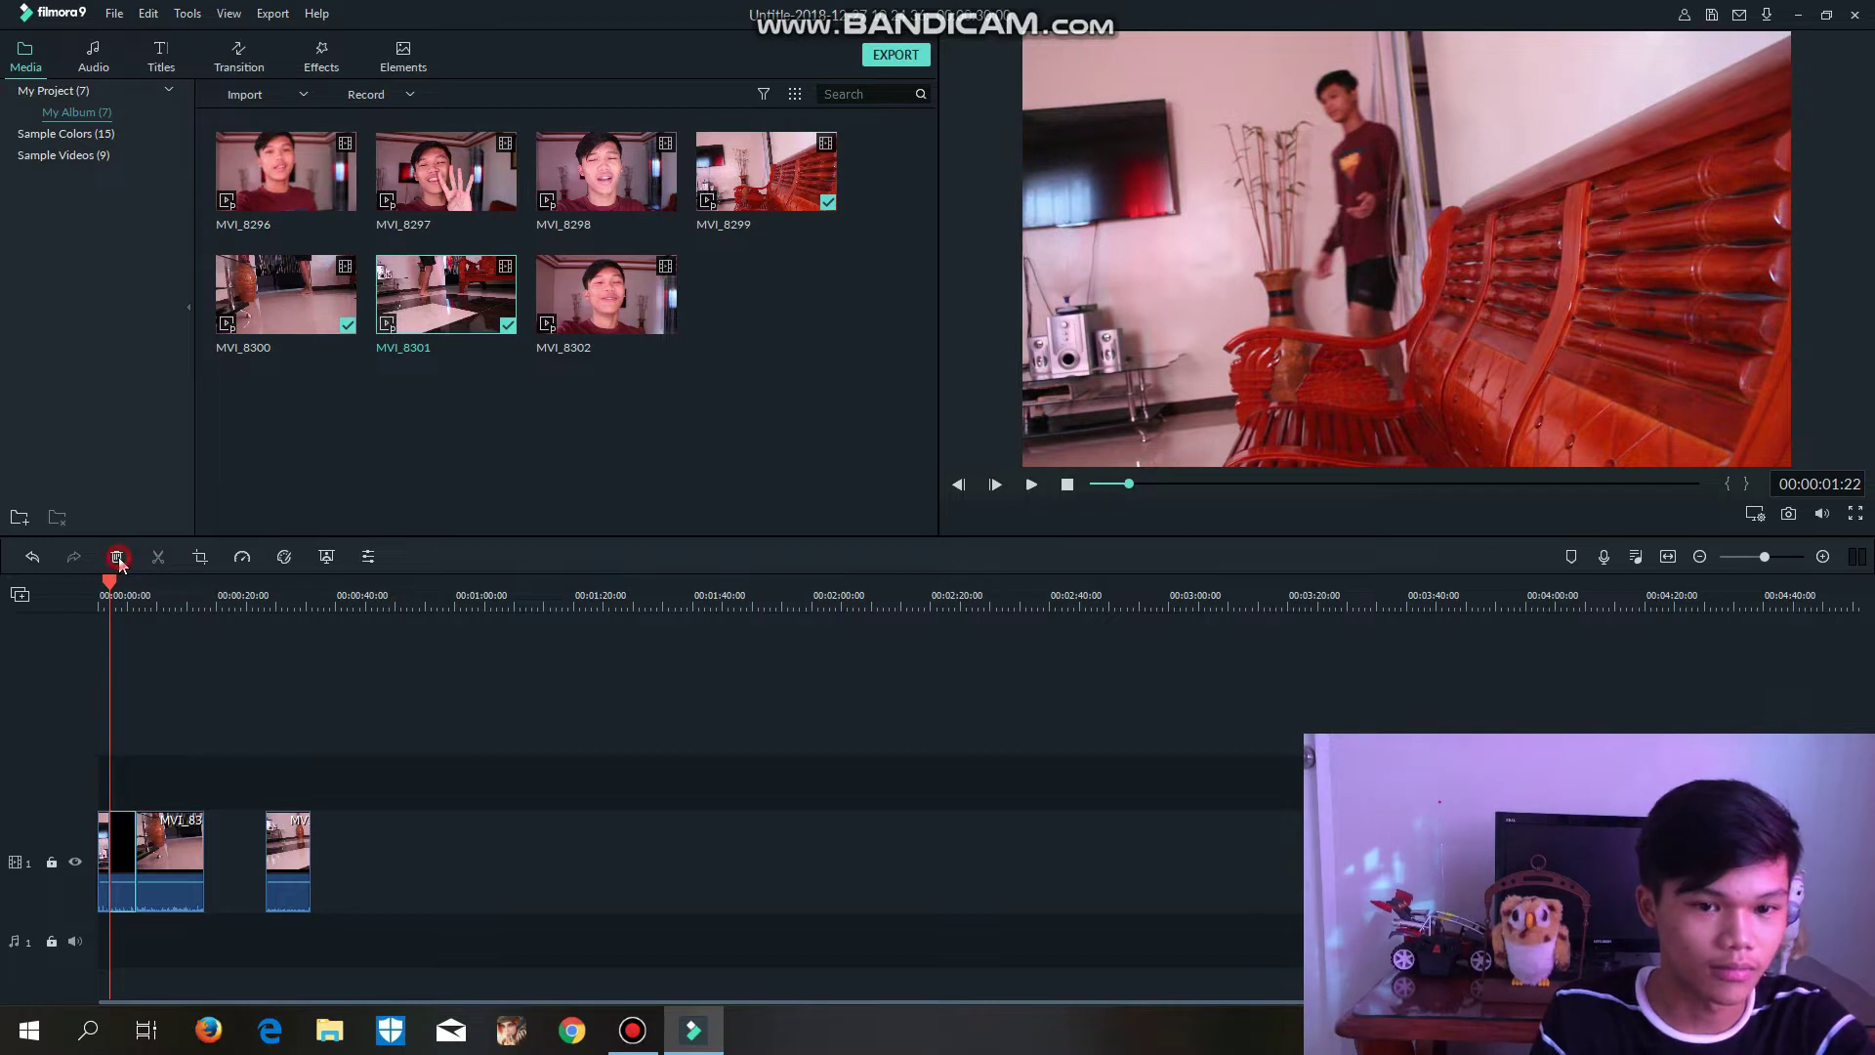
pyautogui.moveTo(148, 851); pyautogui.dragTo(144, 846)
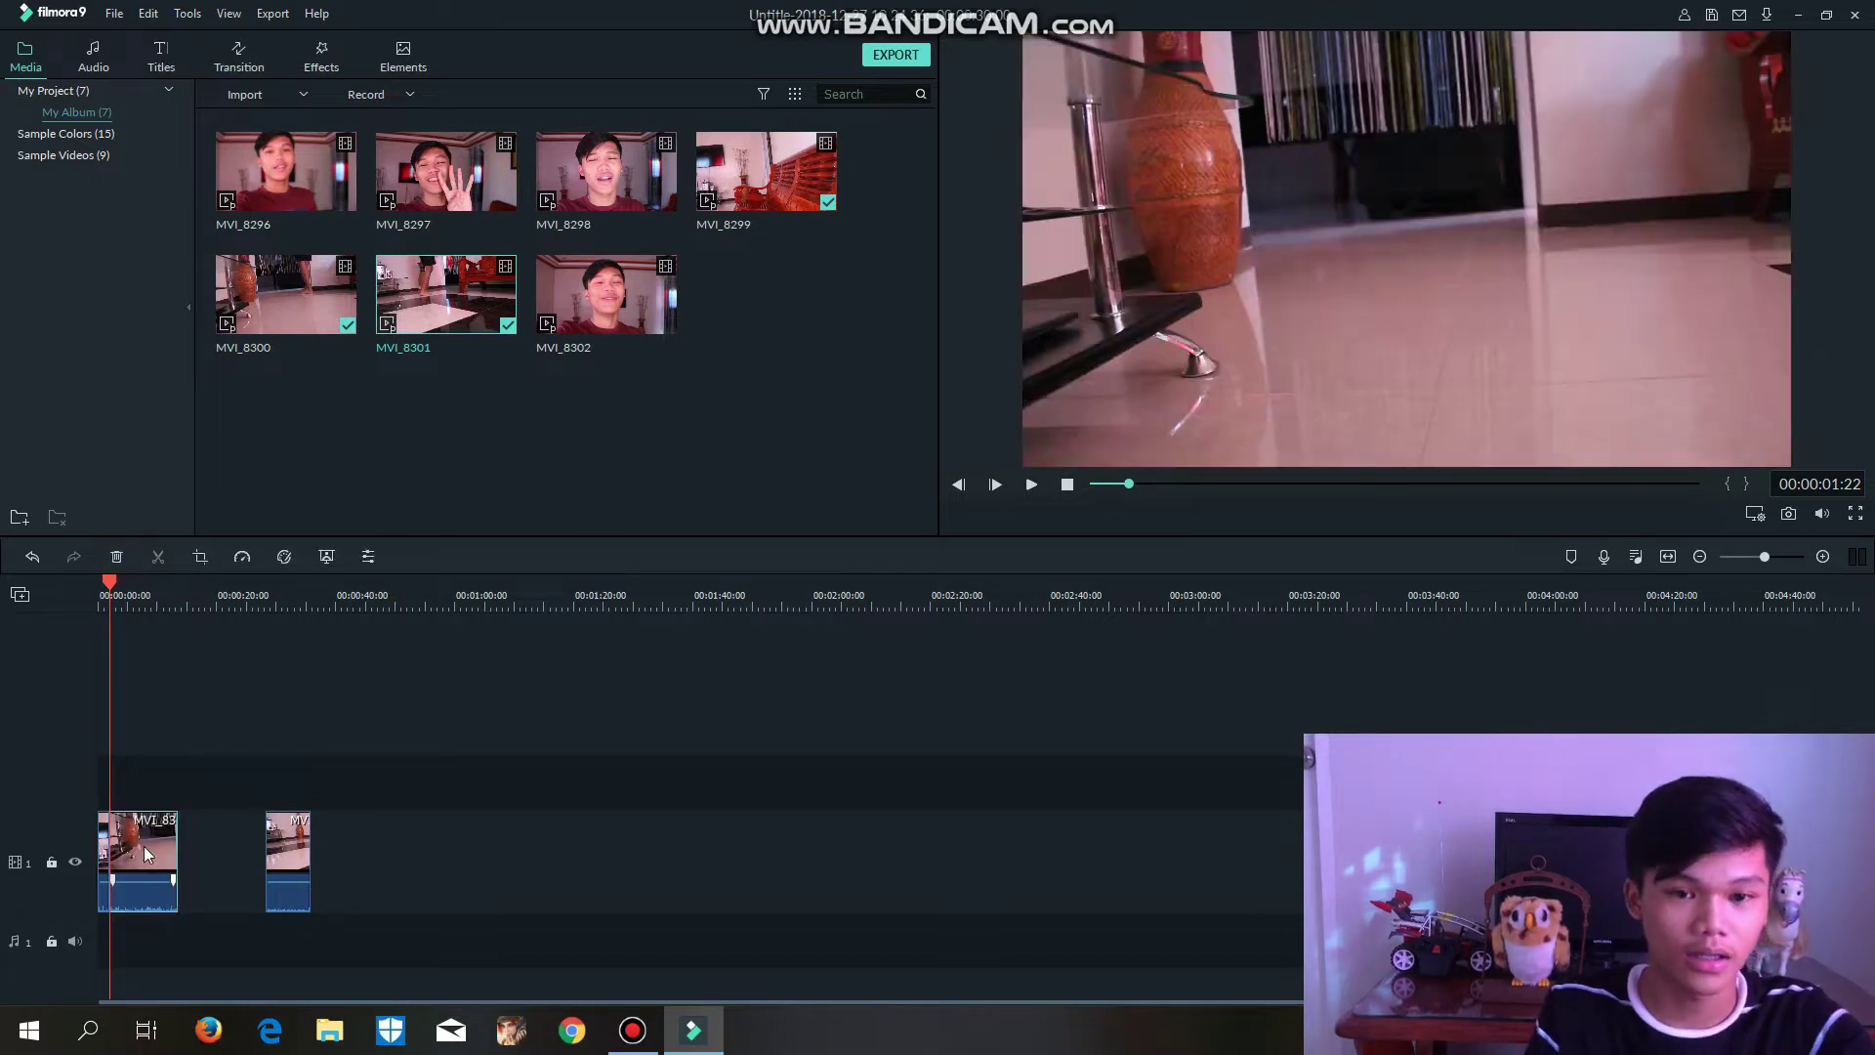
# - Play on to about 00:00:08:07, split MVI_8300 there and delete the part before the cut
pyautogui.press('space')
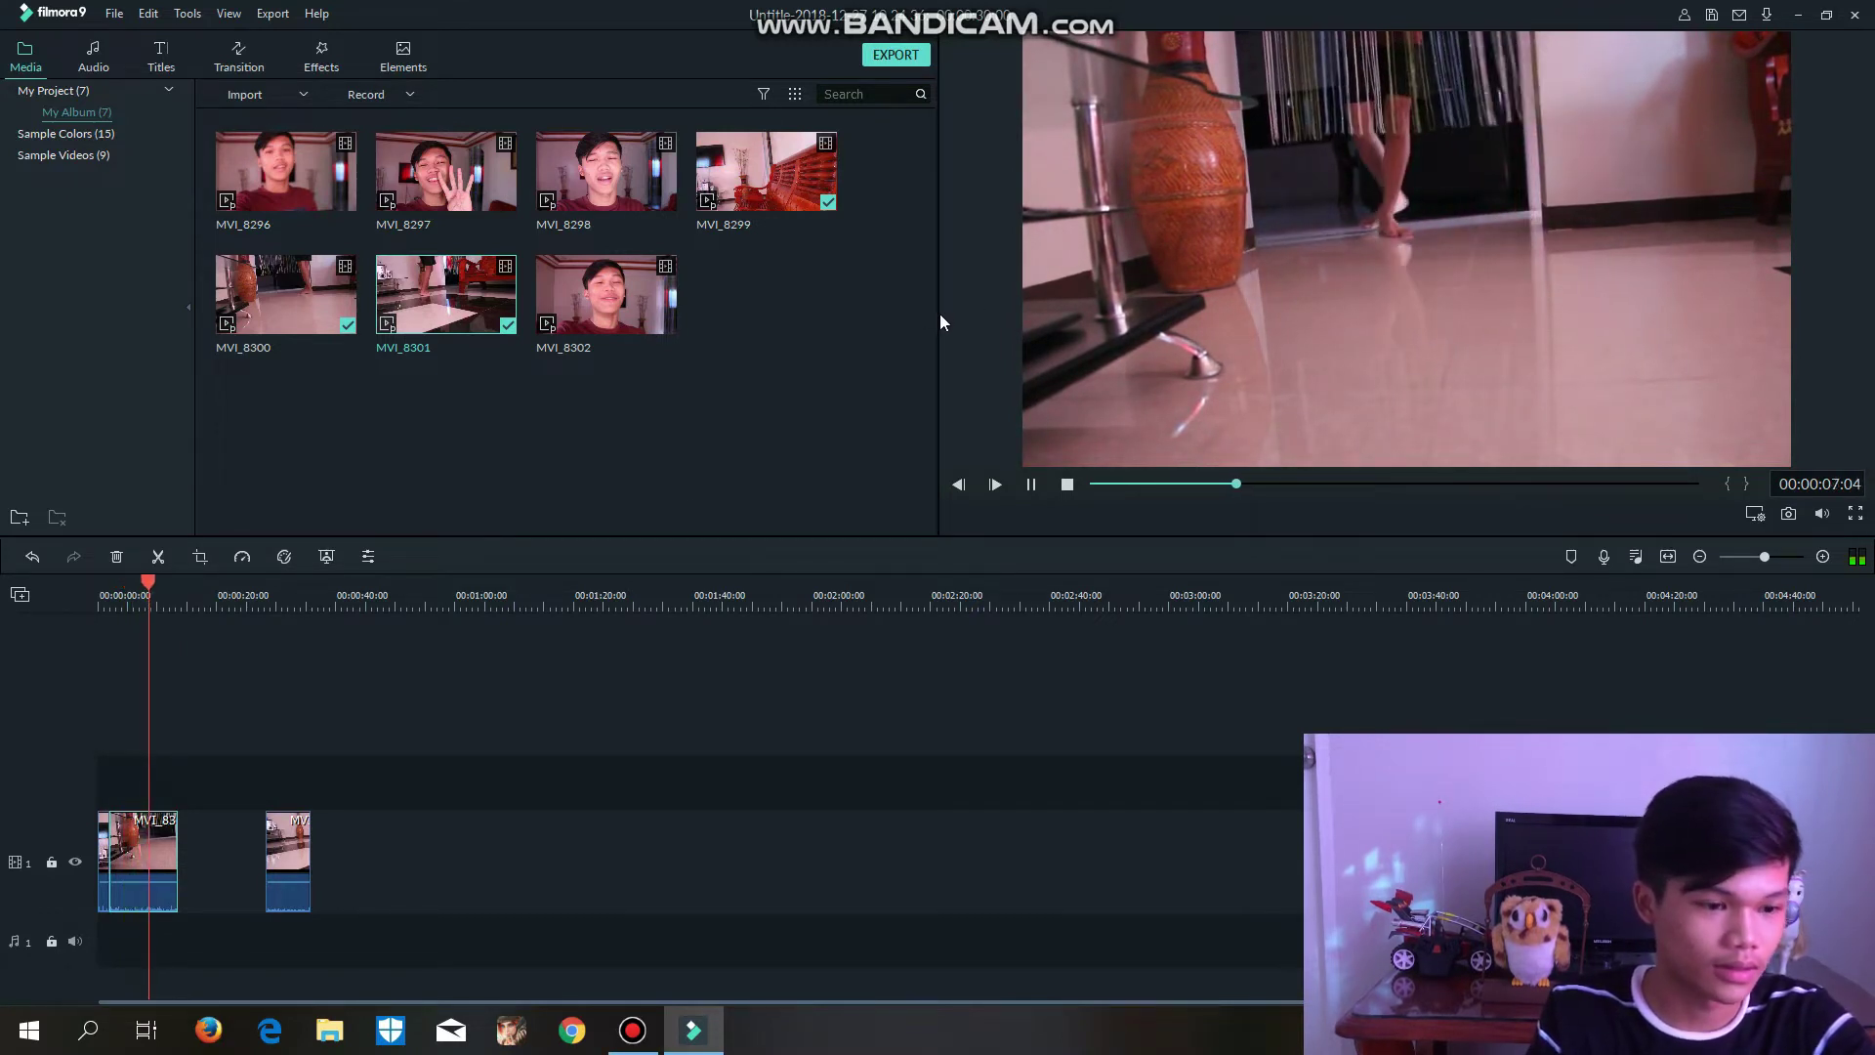
pyautogui.press('space')
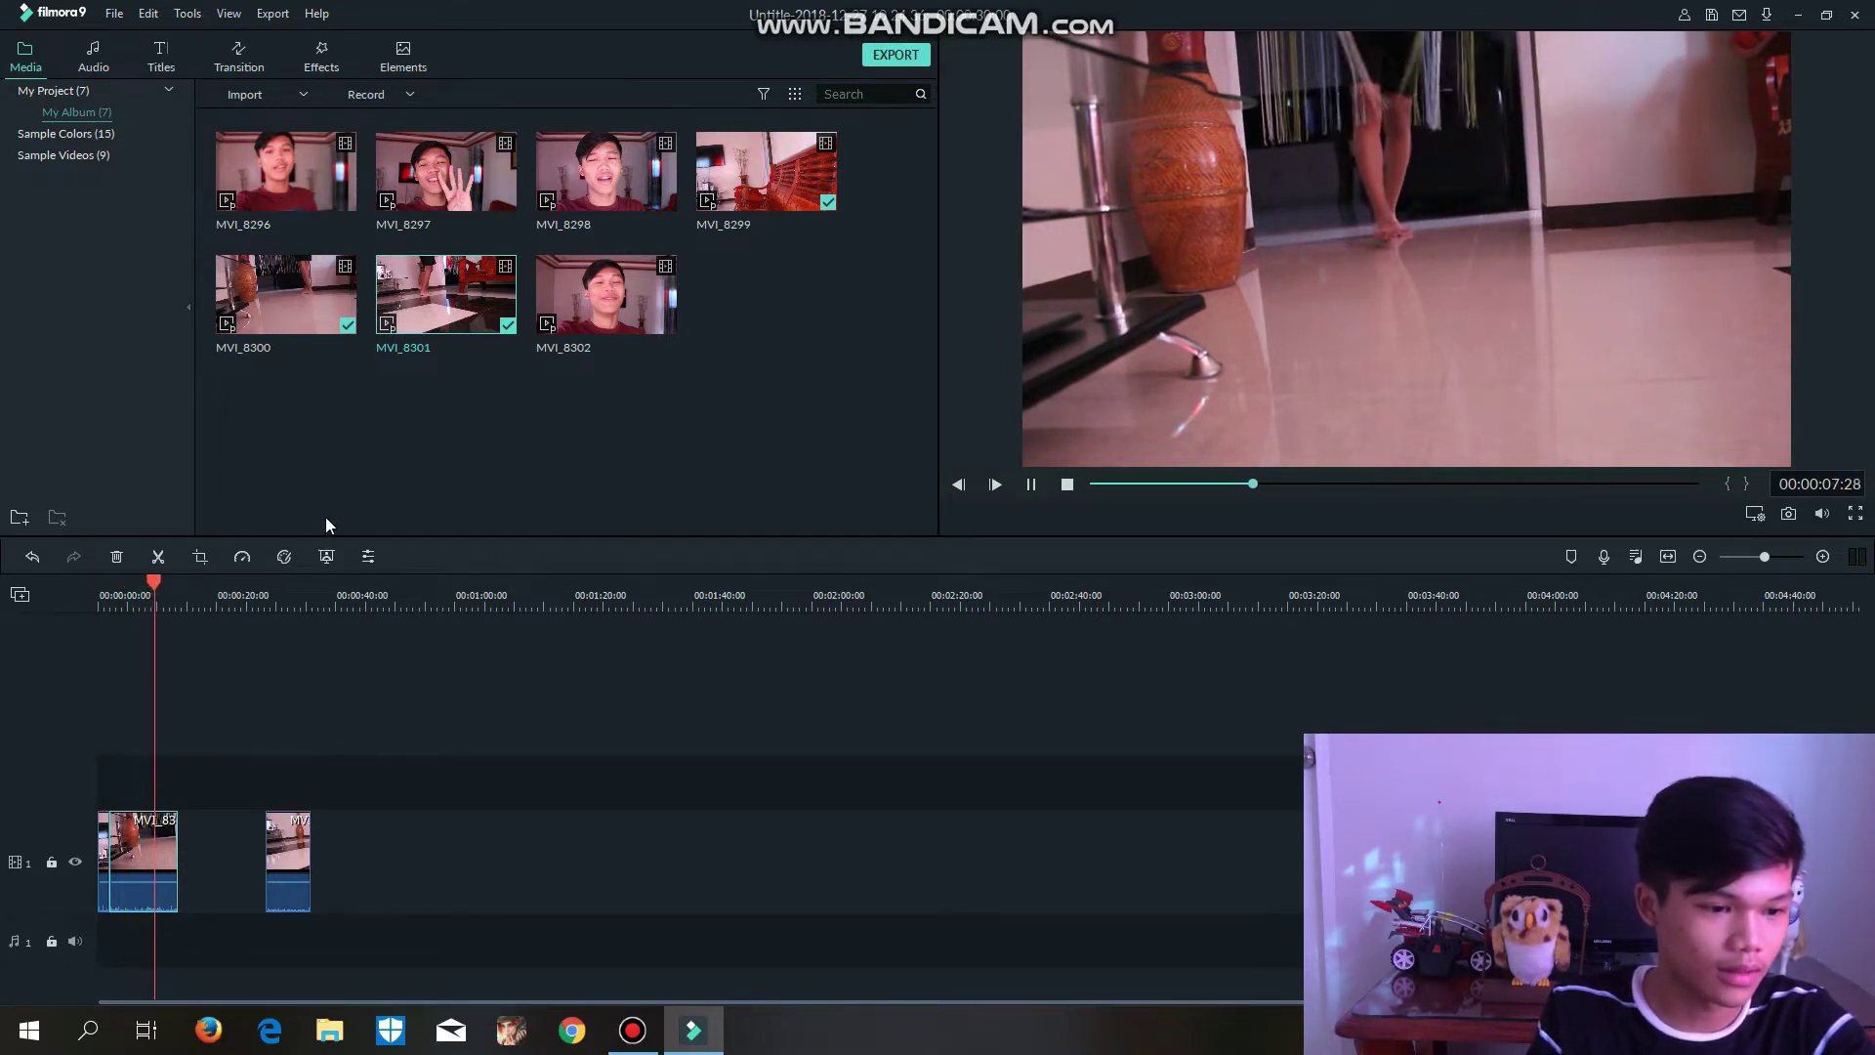
pyautogui.click(158, 556)
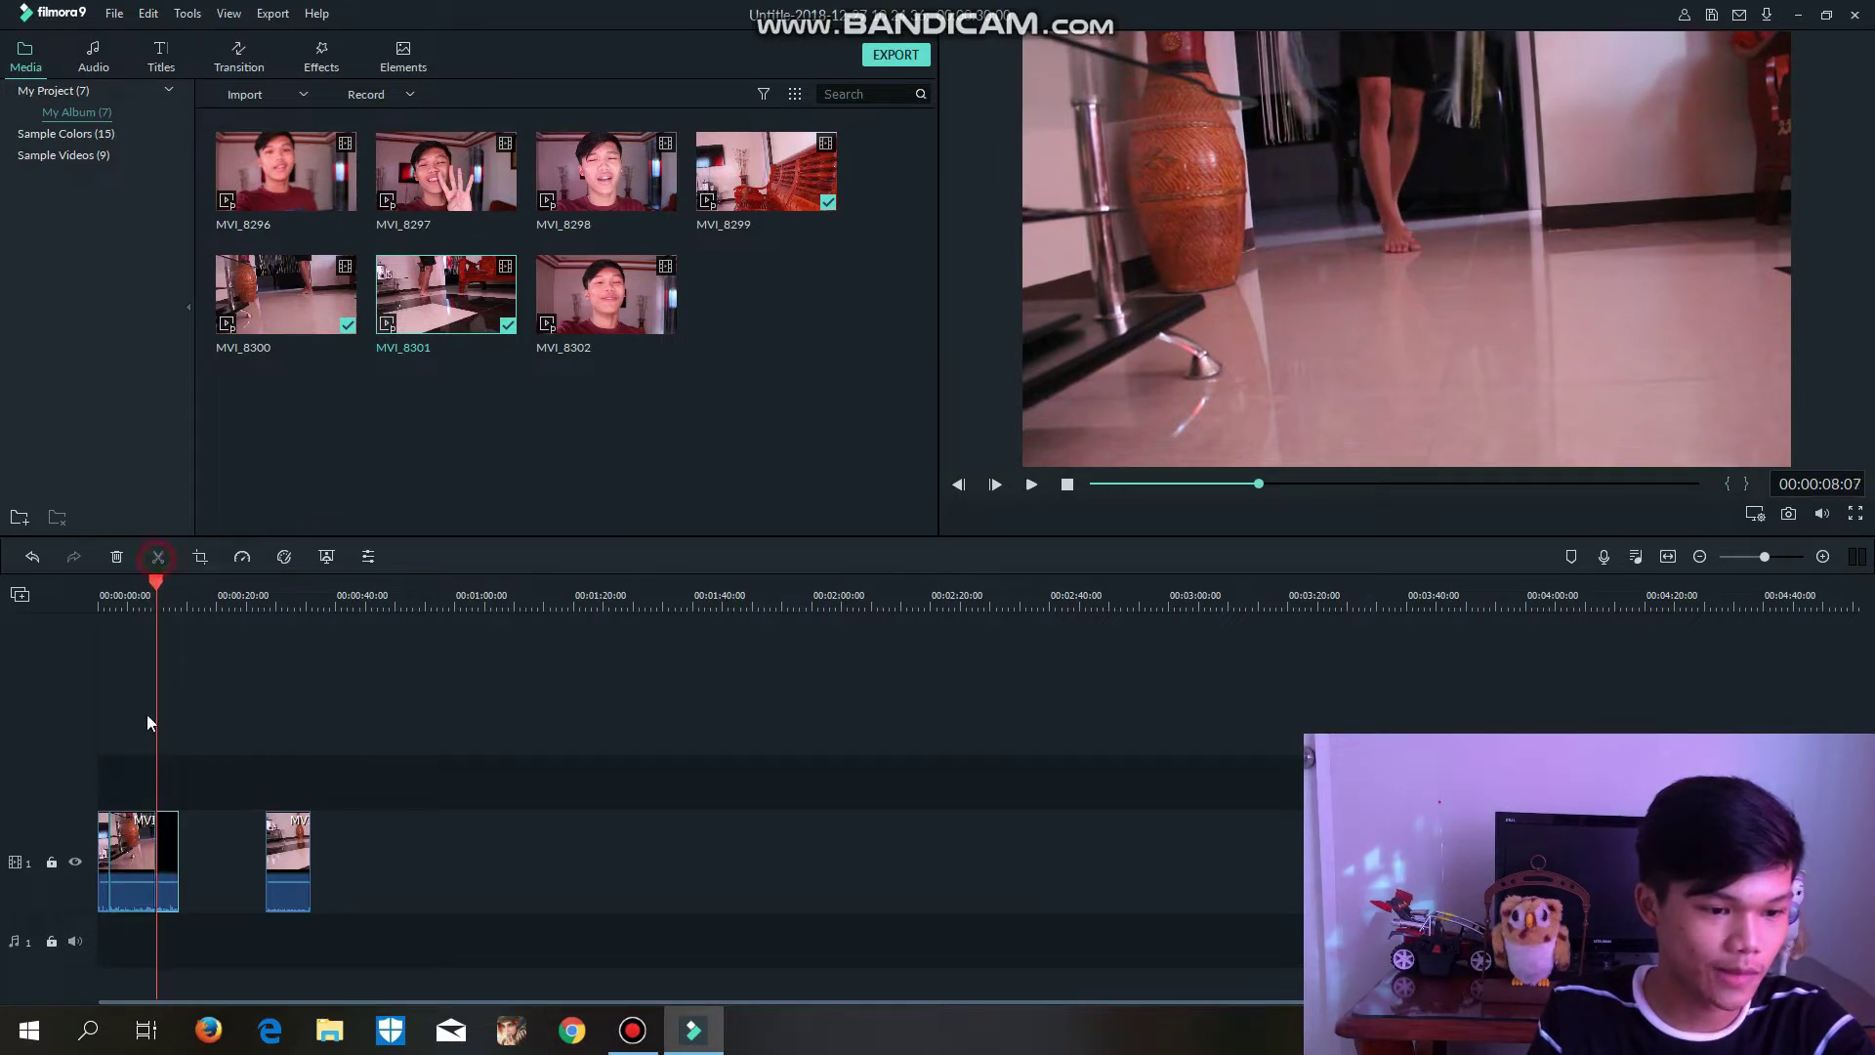
pyautogui.click(137, 838)
pyautogui.click(116, 556)
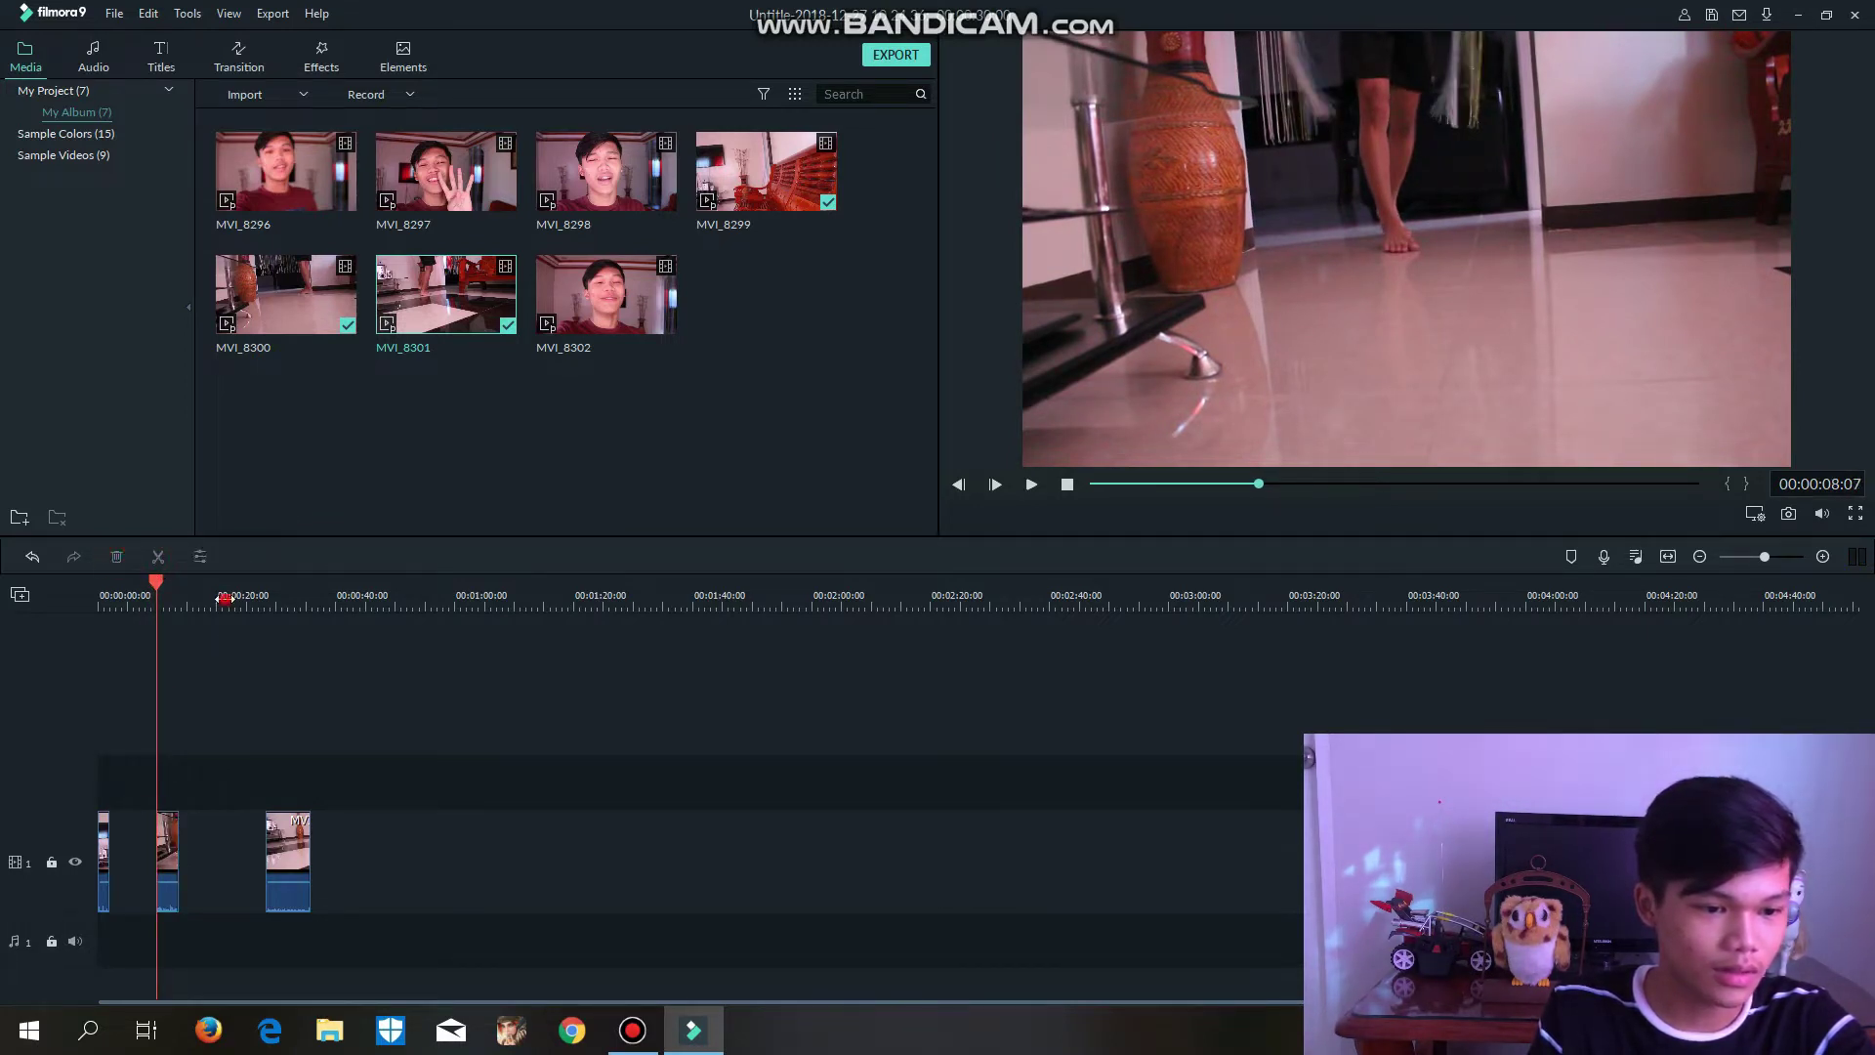
# - Split the remaining MVI_8300 piece at about 00:00:09:07 and delete the part after the cut
pyautogui.scroll(5, 224, 598)
pyautogui.click(413, 586)
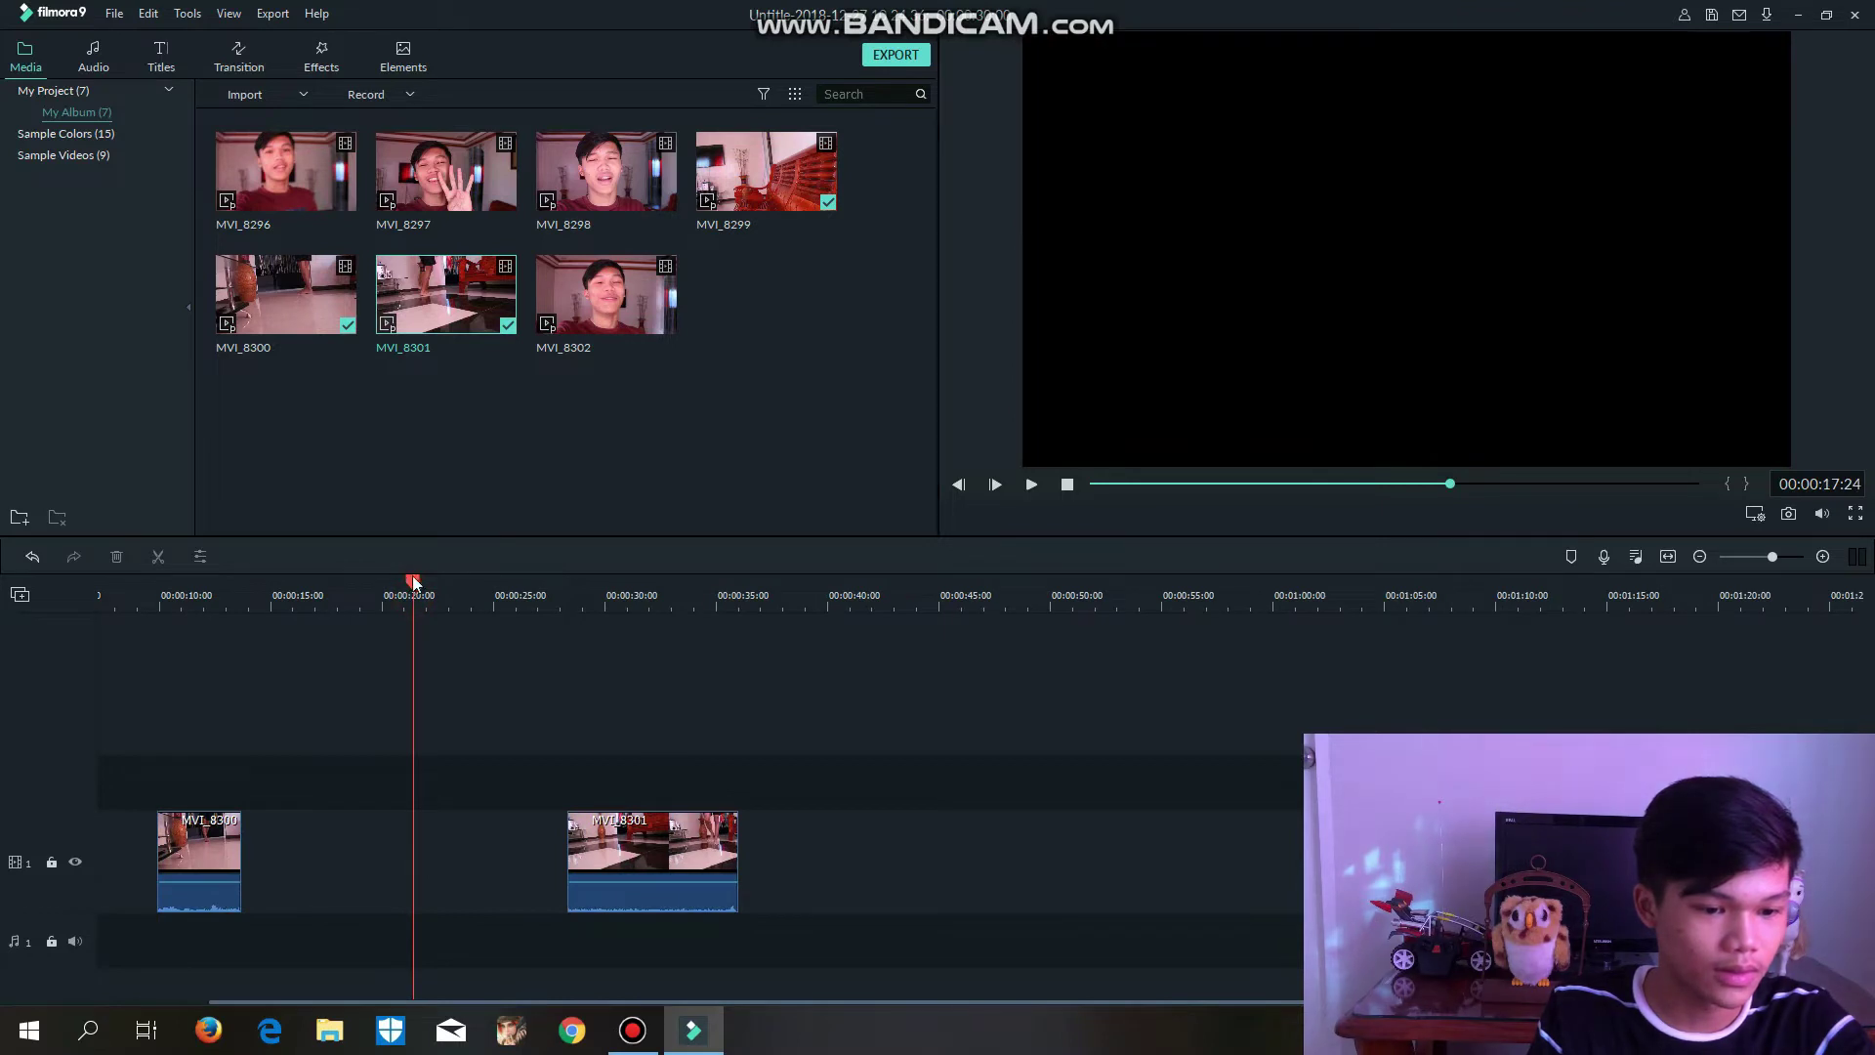
pyautogui.scroll(-3, 427, 597)
pyautogui.scroll(3, 459, 781)
pyautogui.scroll(-3, 481, 901)
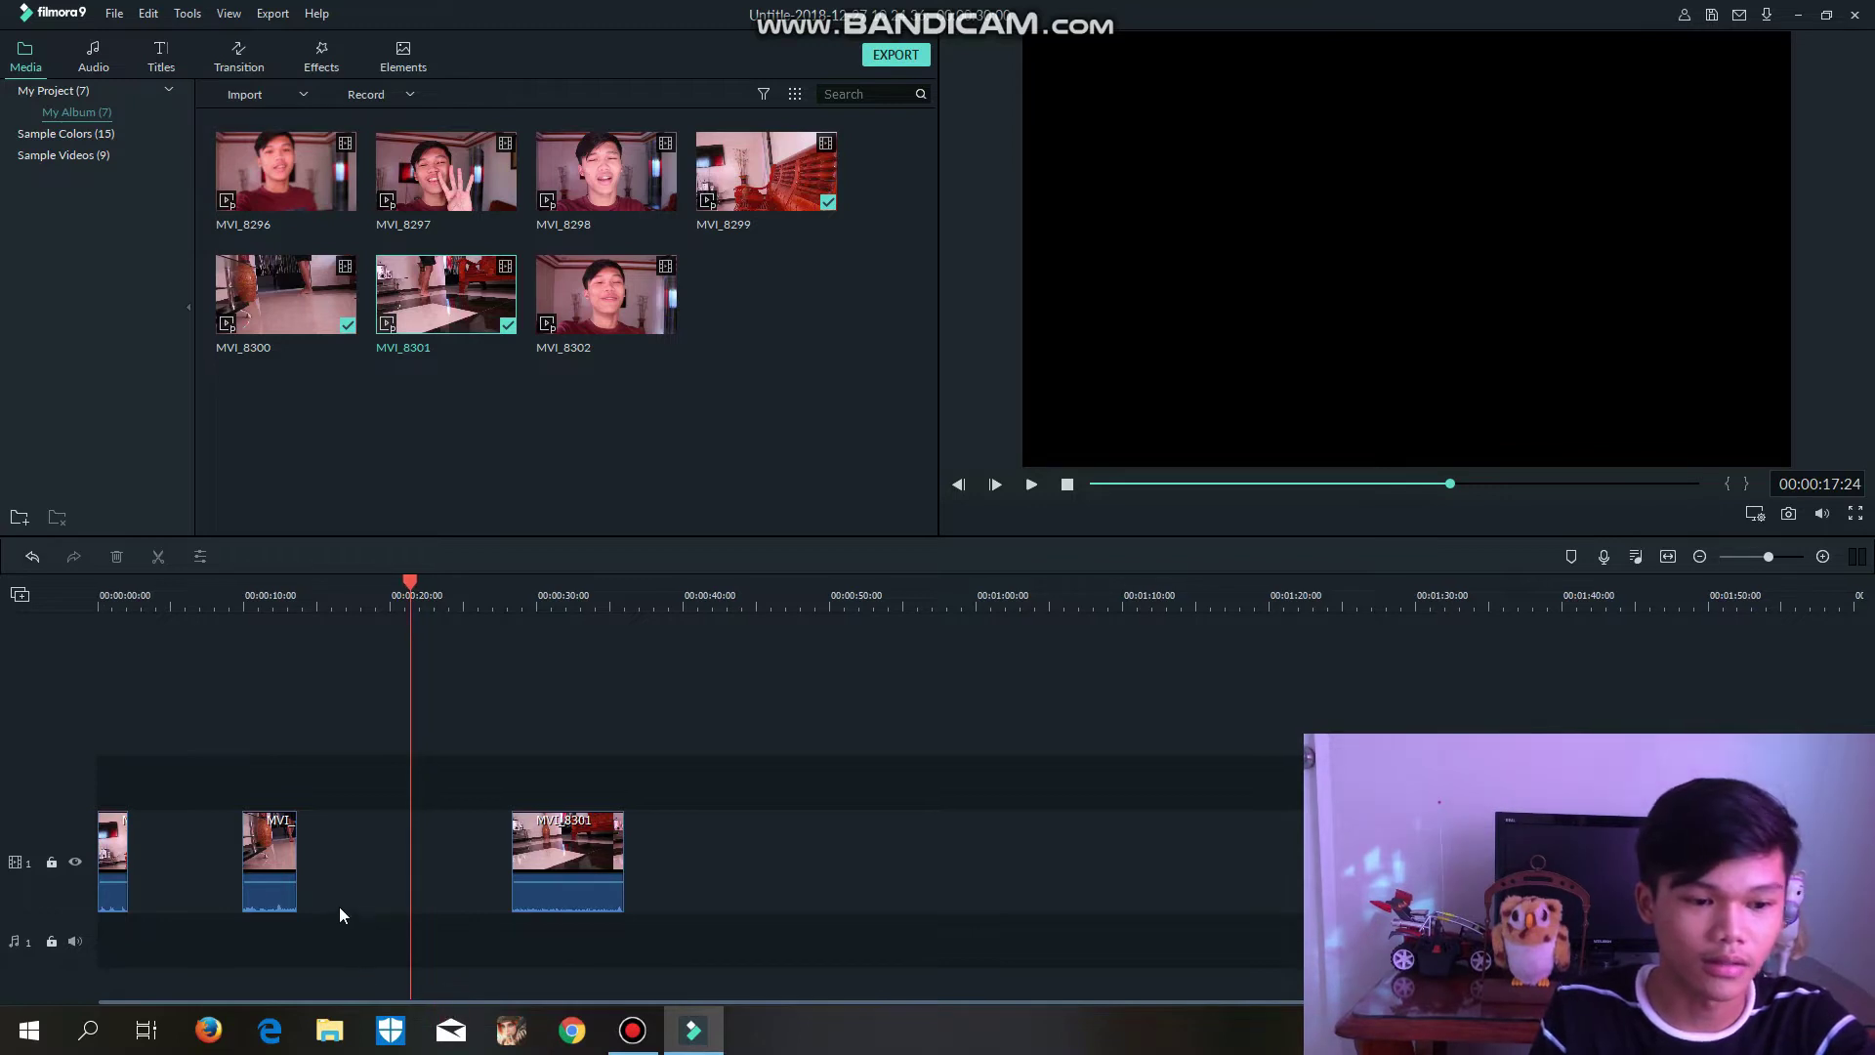
pyautogui.click(215, 598)
pyautogui.press('space')
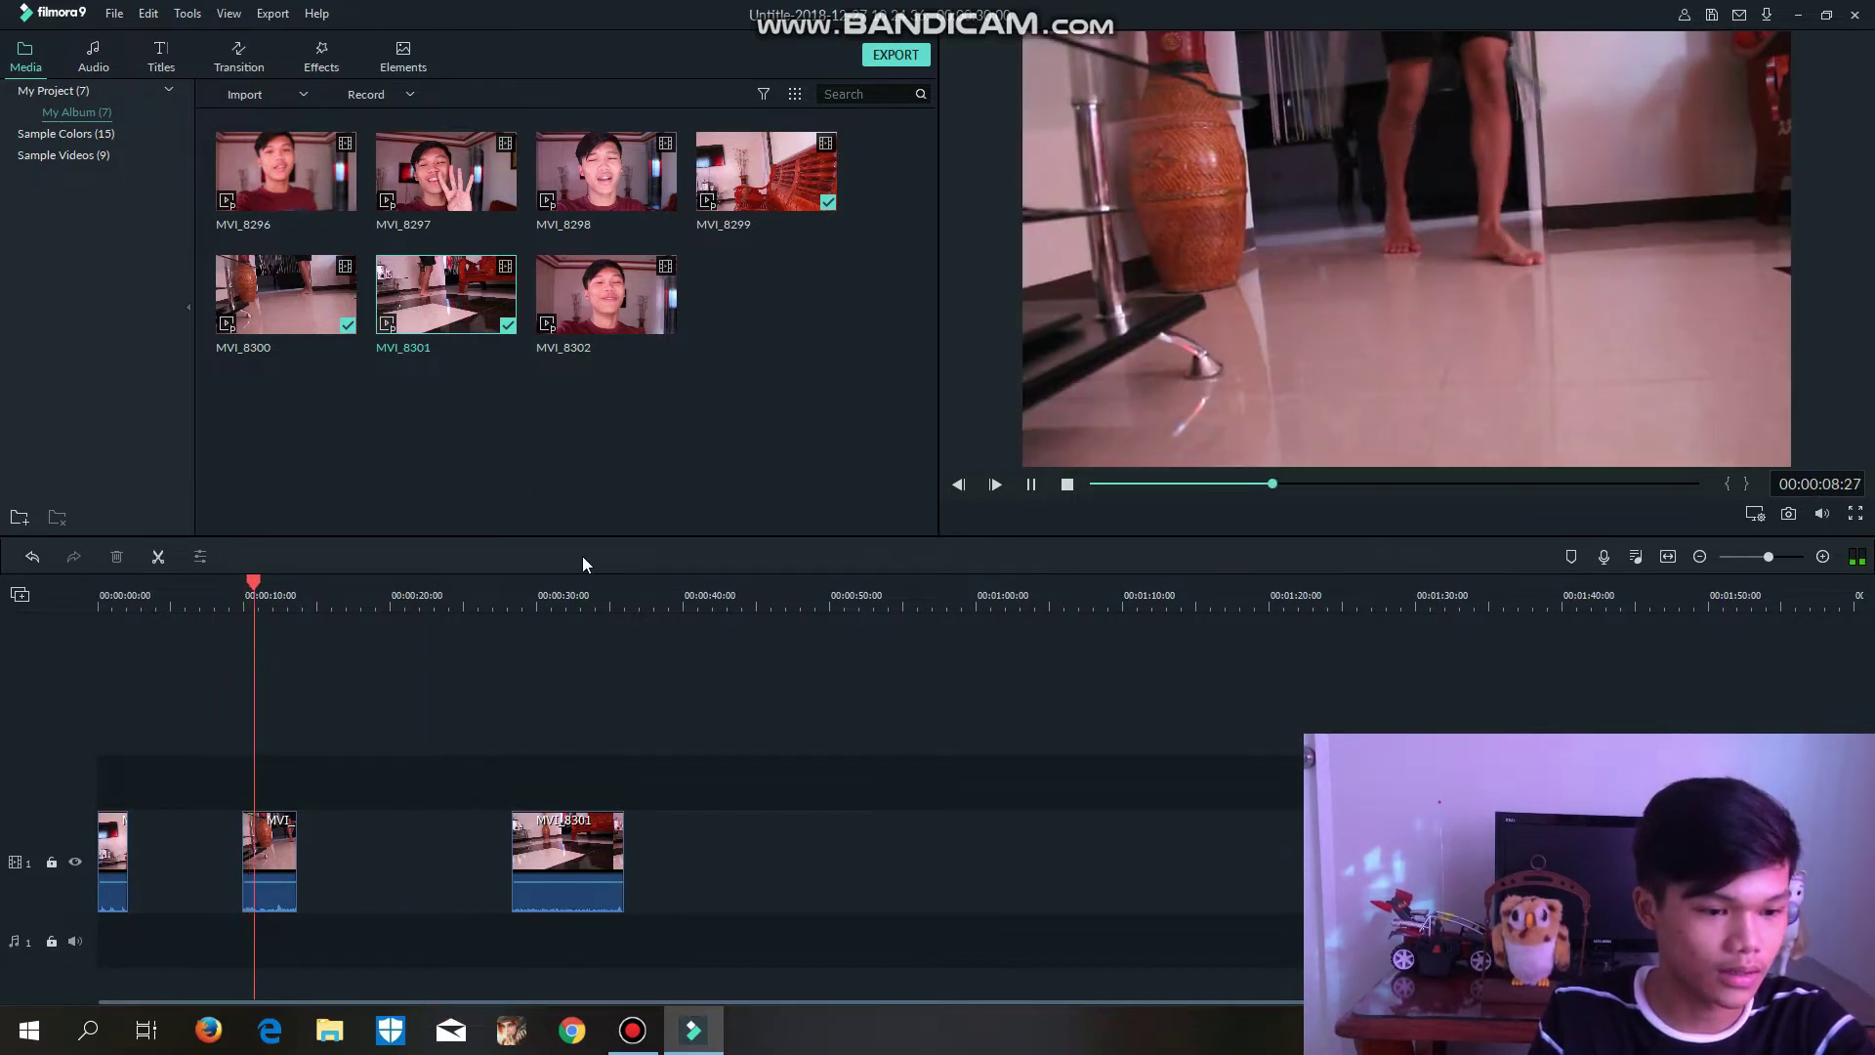
pyautogui.press('space')
pyautogui.click(153, 557)
pyautogui.click(116, 557)
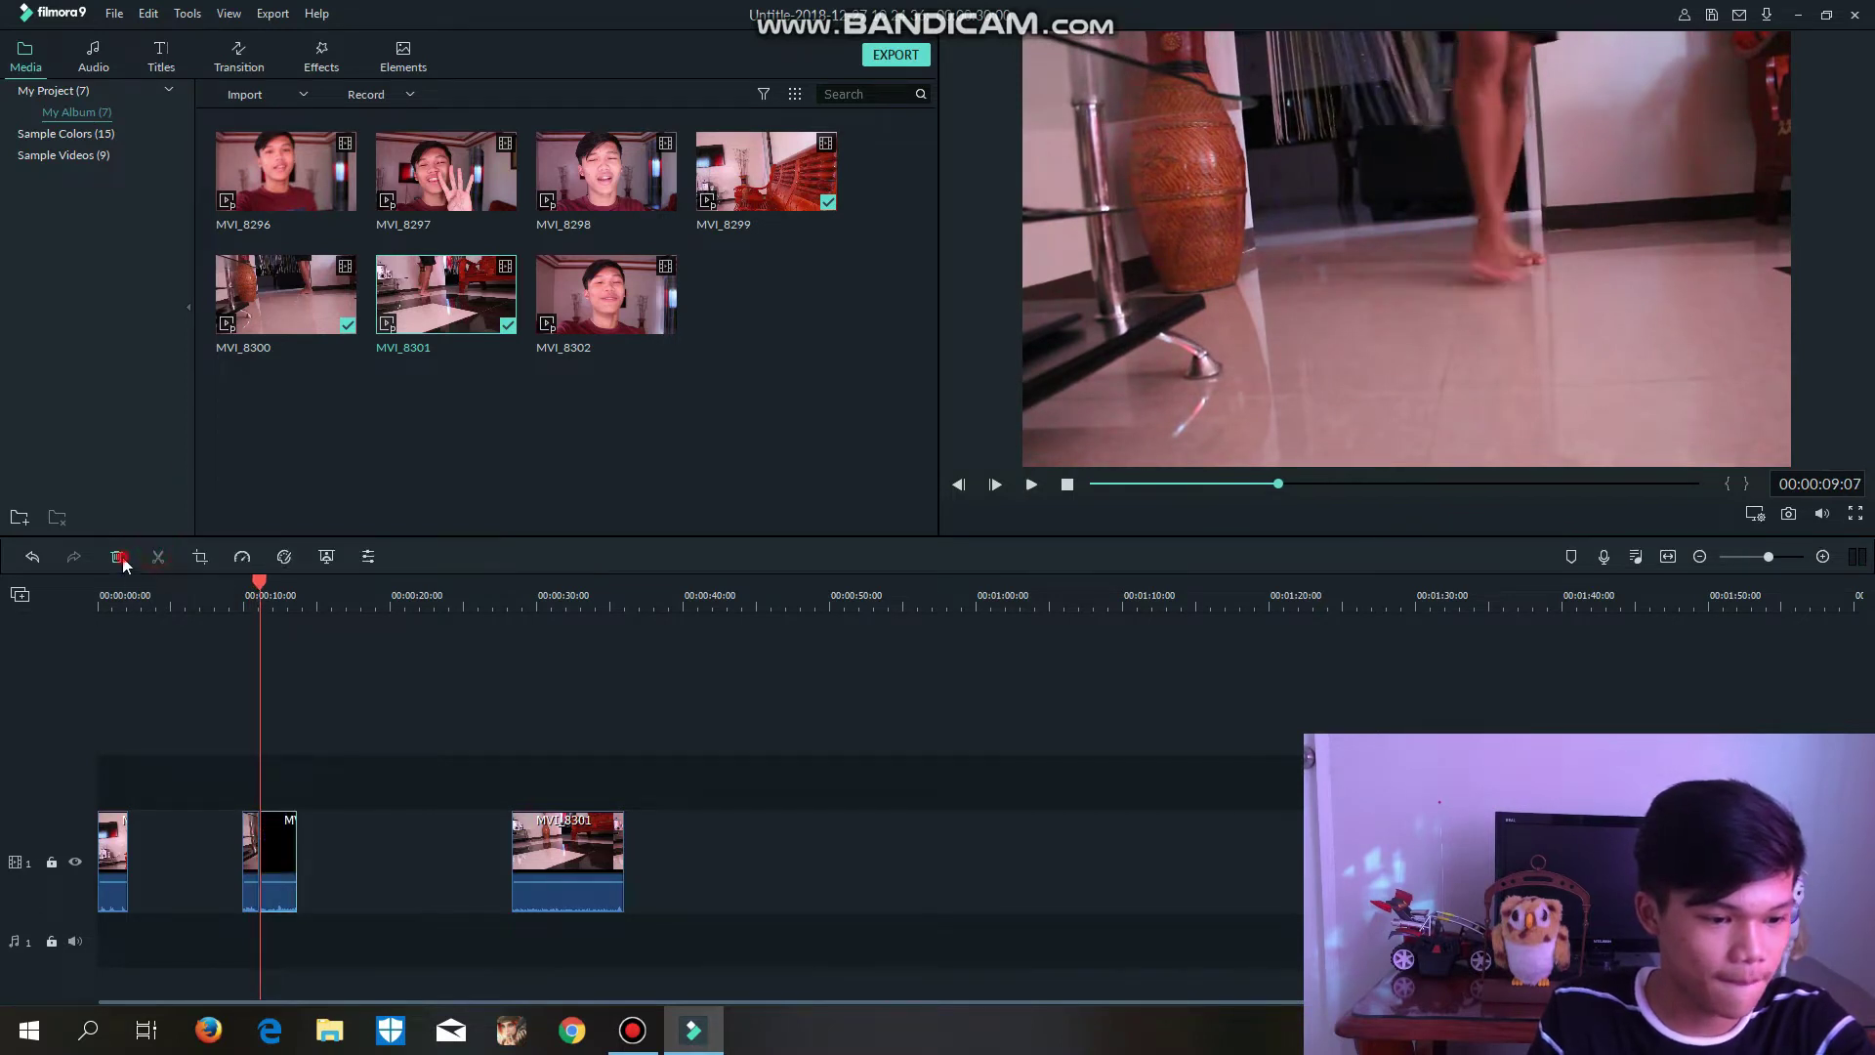
# - Move the short MVI_8300 piece up against MVI_8299 and place MVI_8301 directly behind it
pyautogui.moveTo(249, 821); pyautogui.dragTo(136, 826)
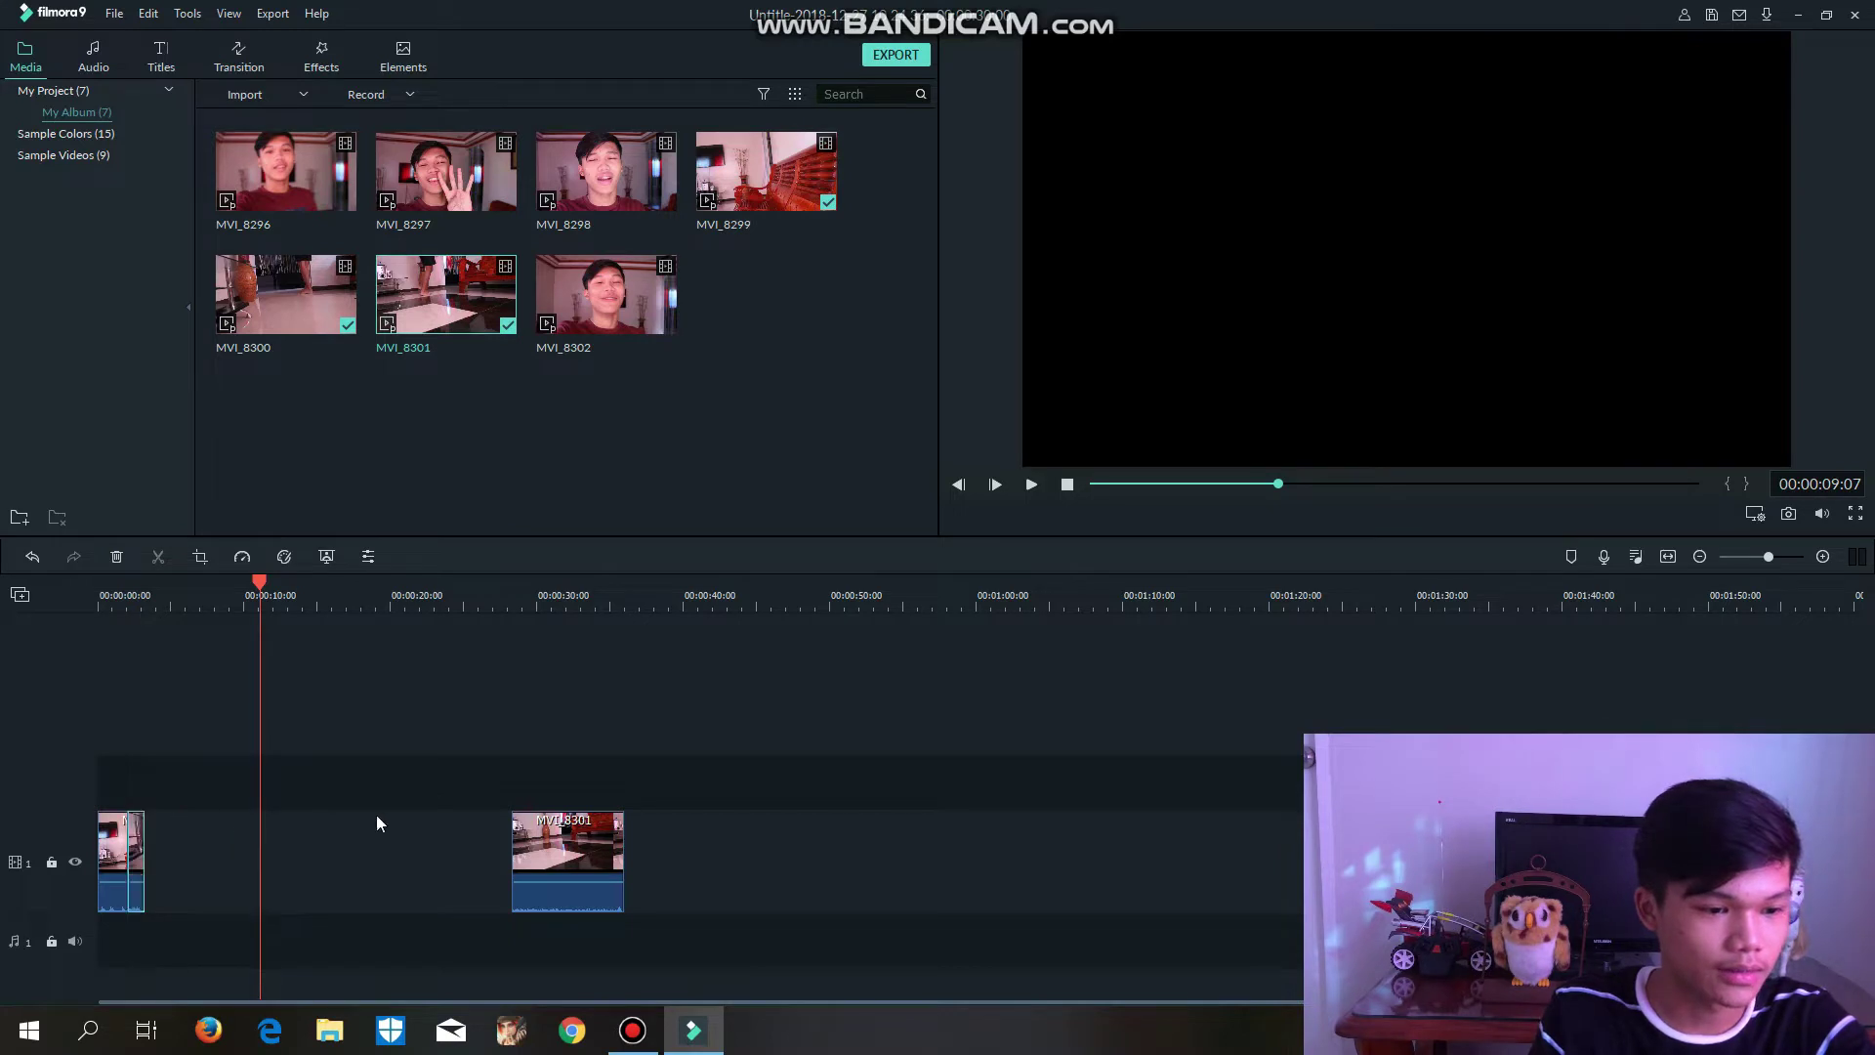
pyautogui.moveTo(545, 864); pyautogui.dragTo(173, 866)
# - Split MVI_8301 at about 00:00:05:18, delete the part before the cut and move the remainder up against MVI_8300
pyautogui.click(133, 596)
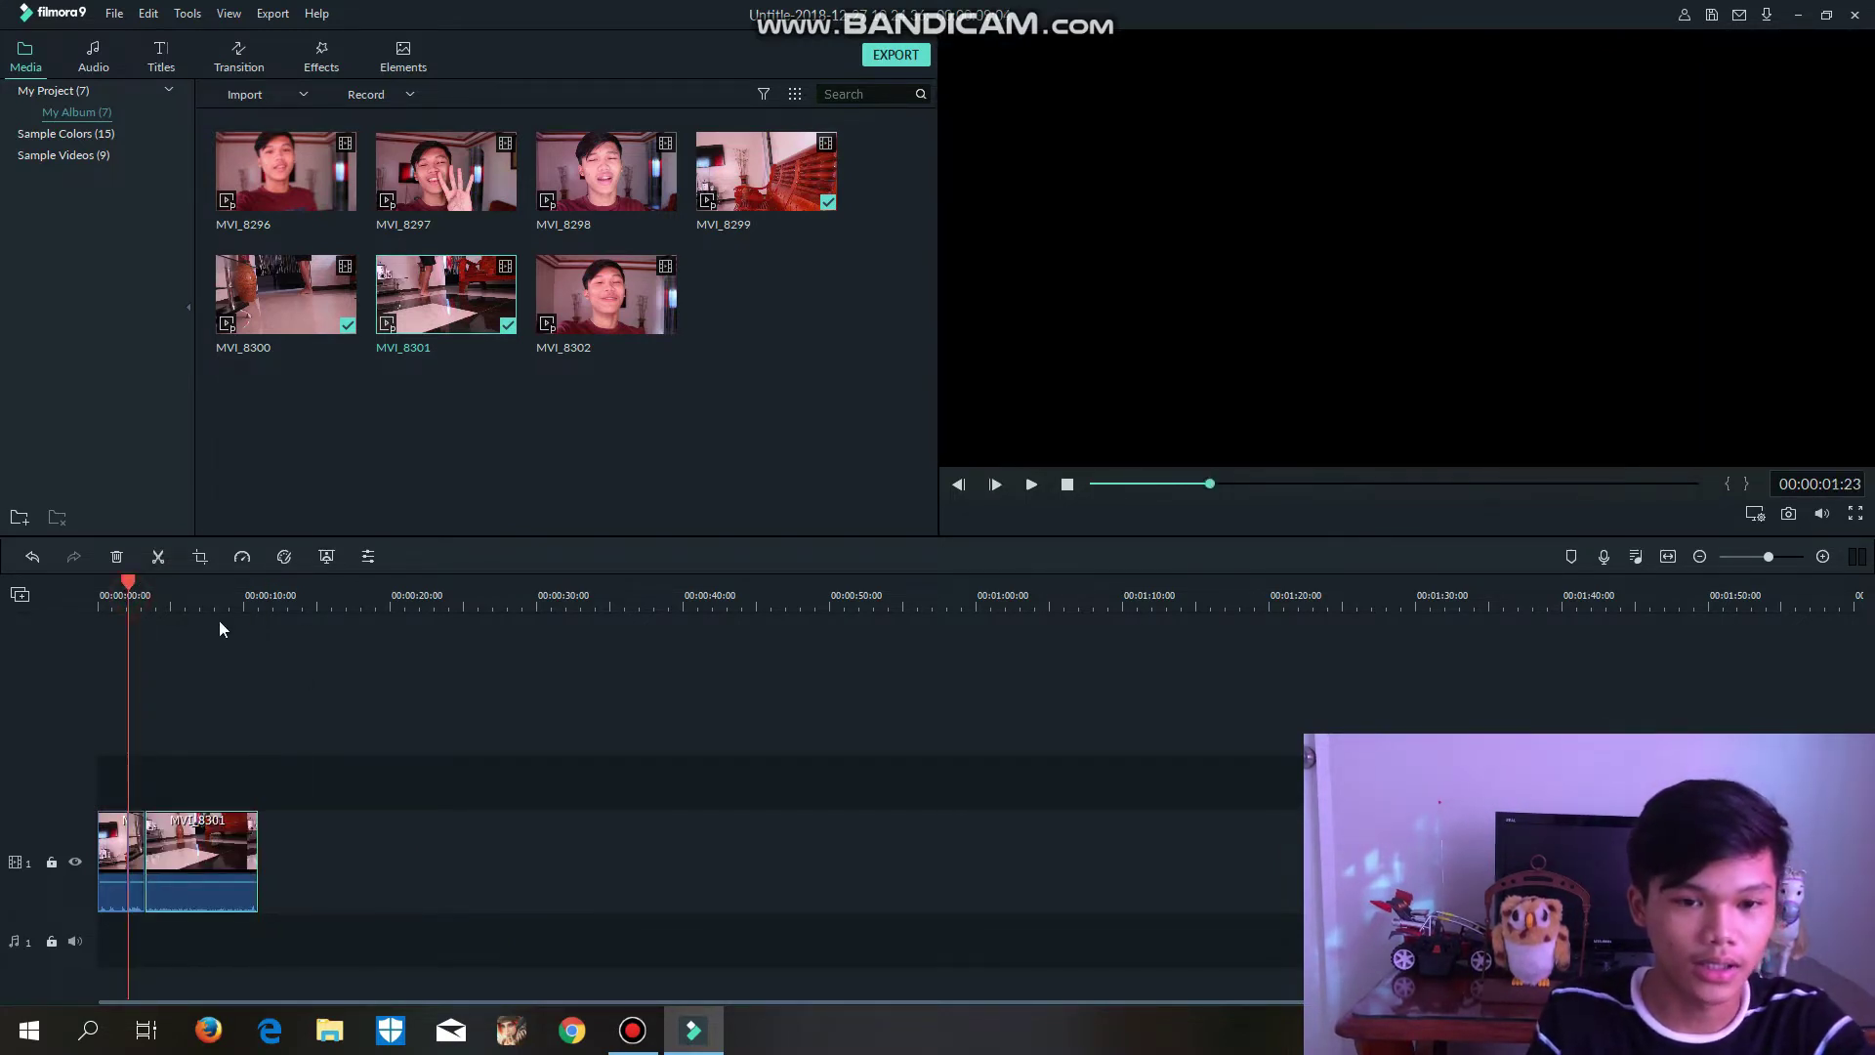
pyautogui.press('space')
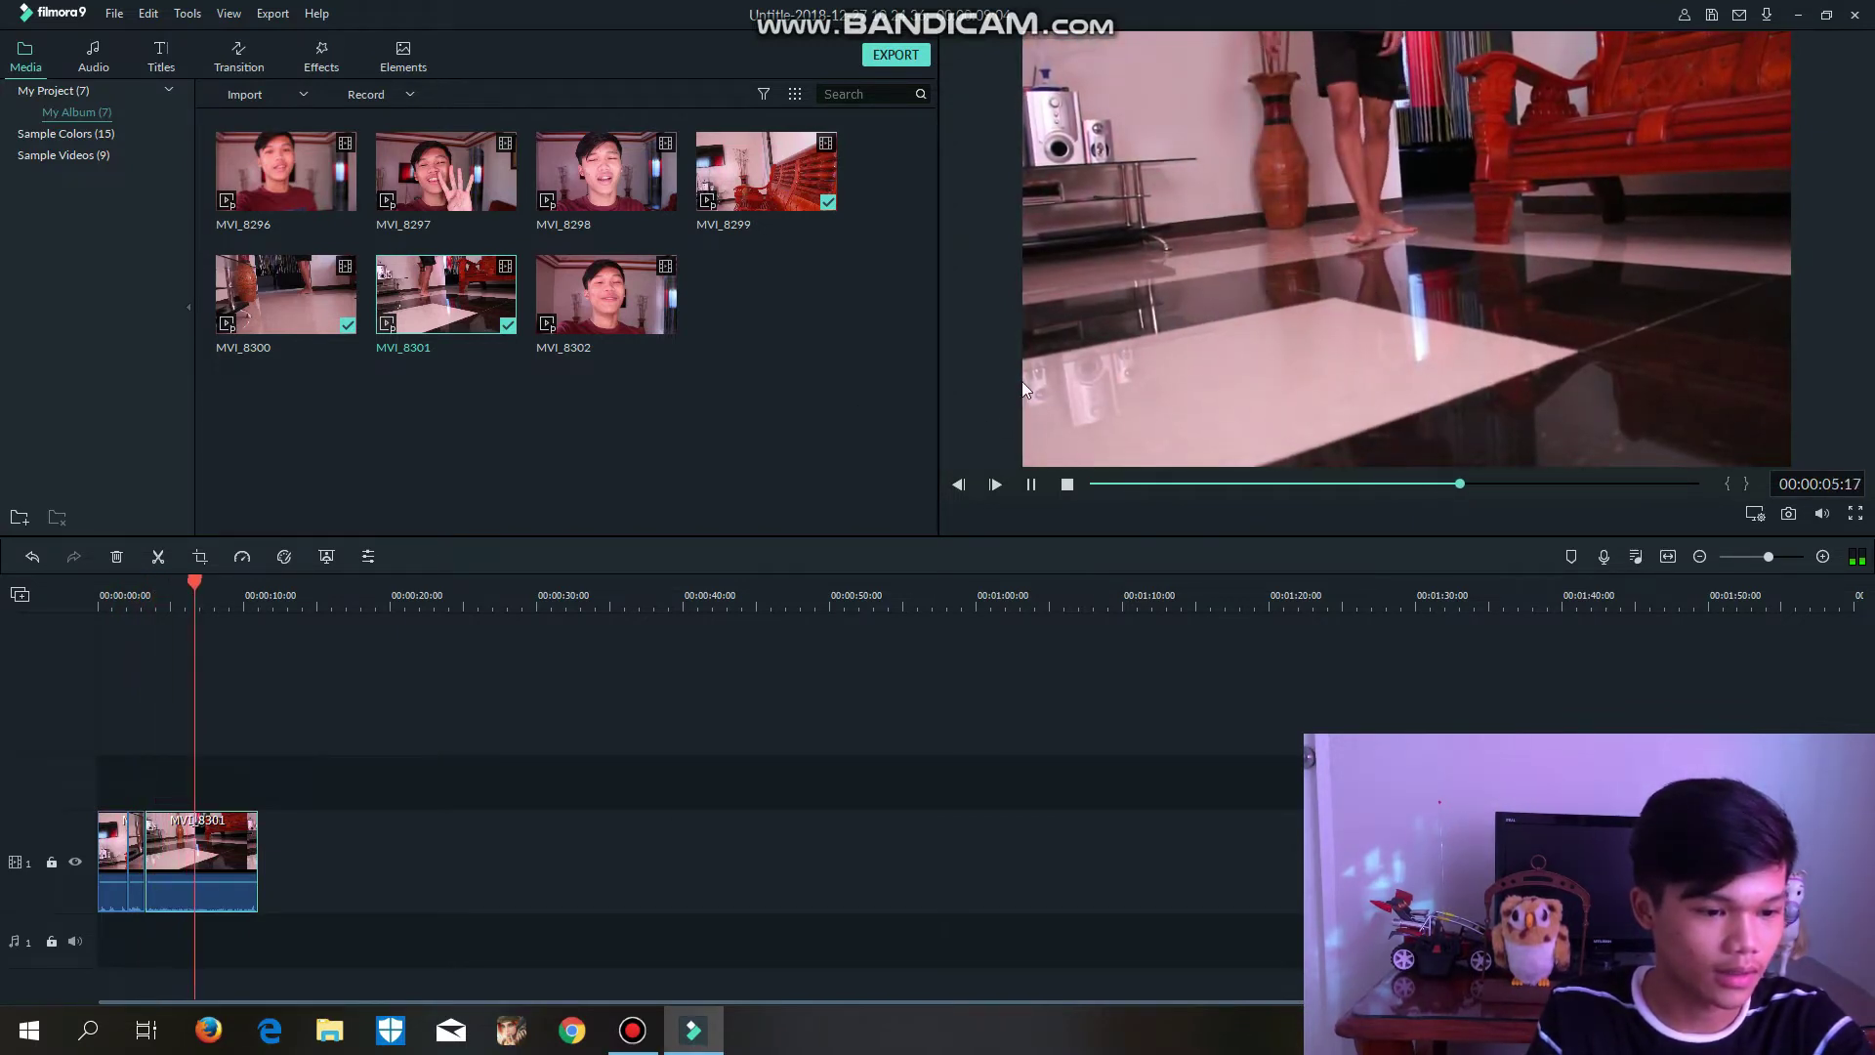
pyautogui.press('space')
pyautogui.click(157, 558)
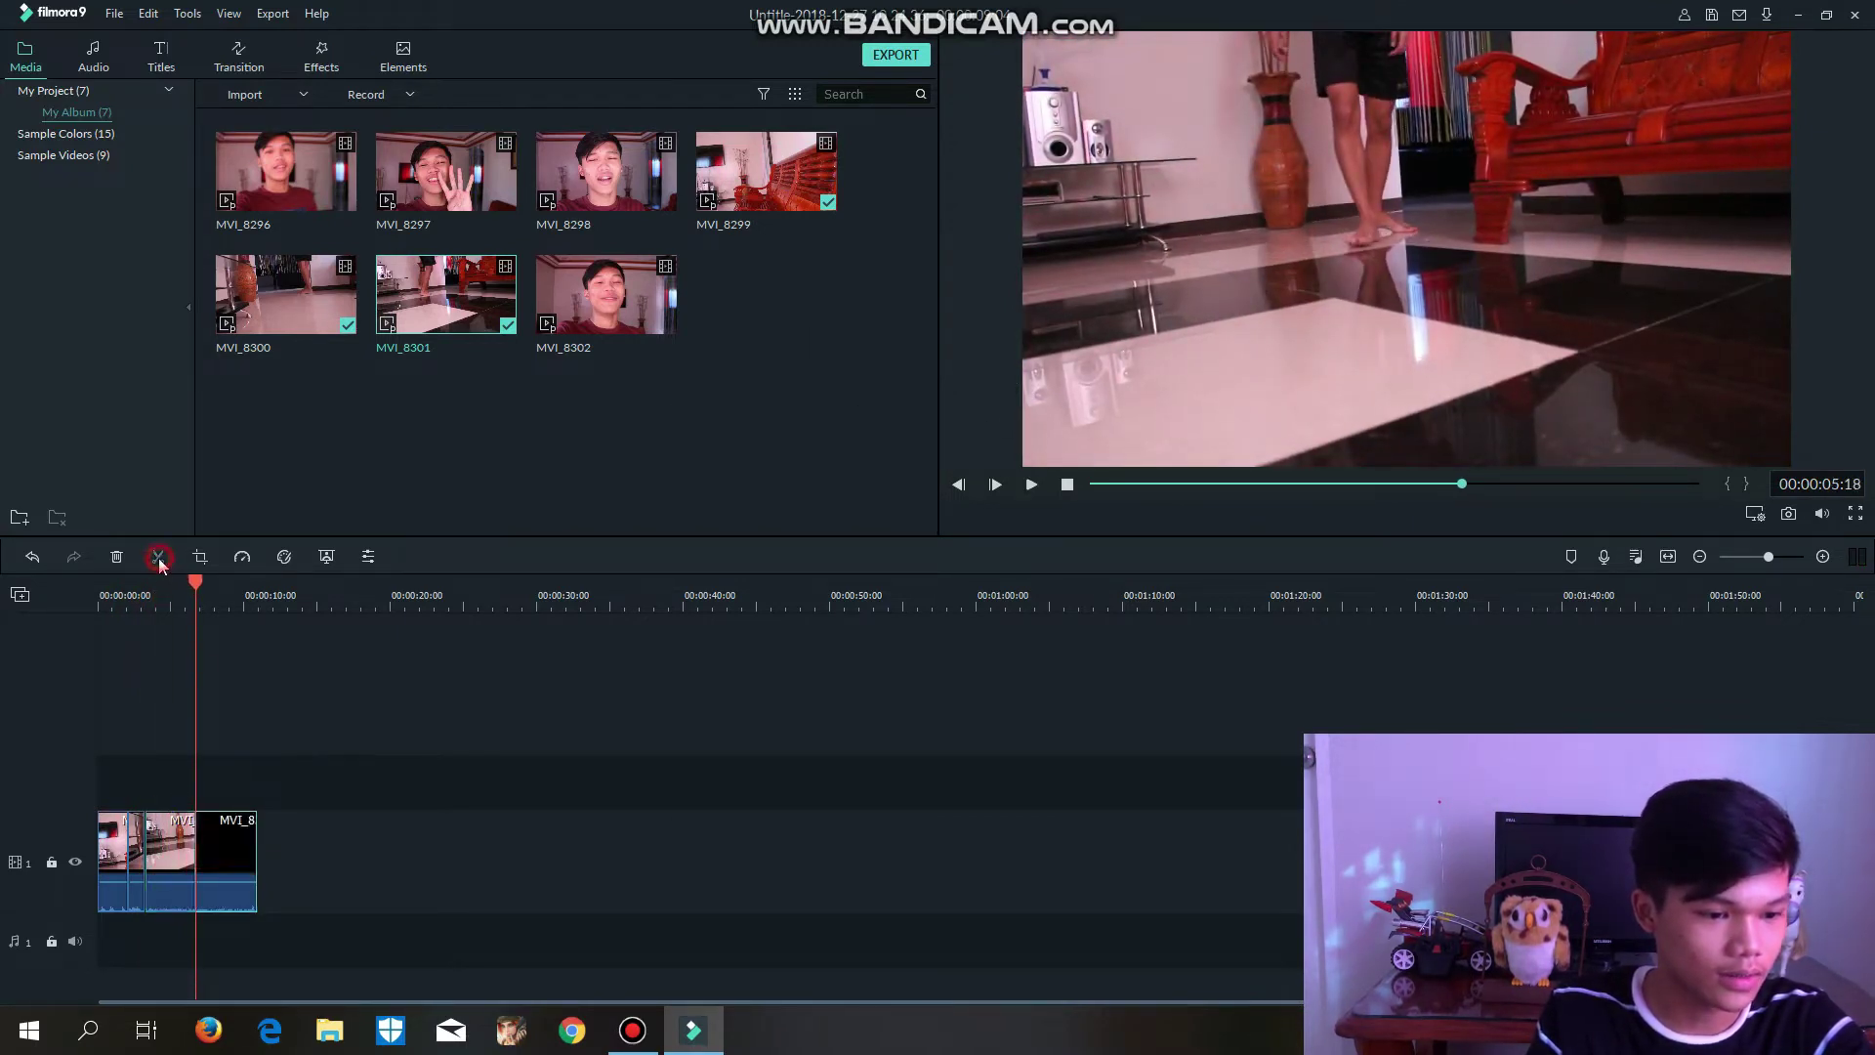
pyautogui.click(116, 556)
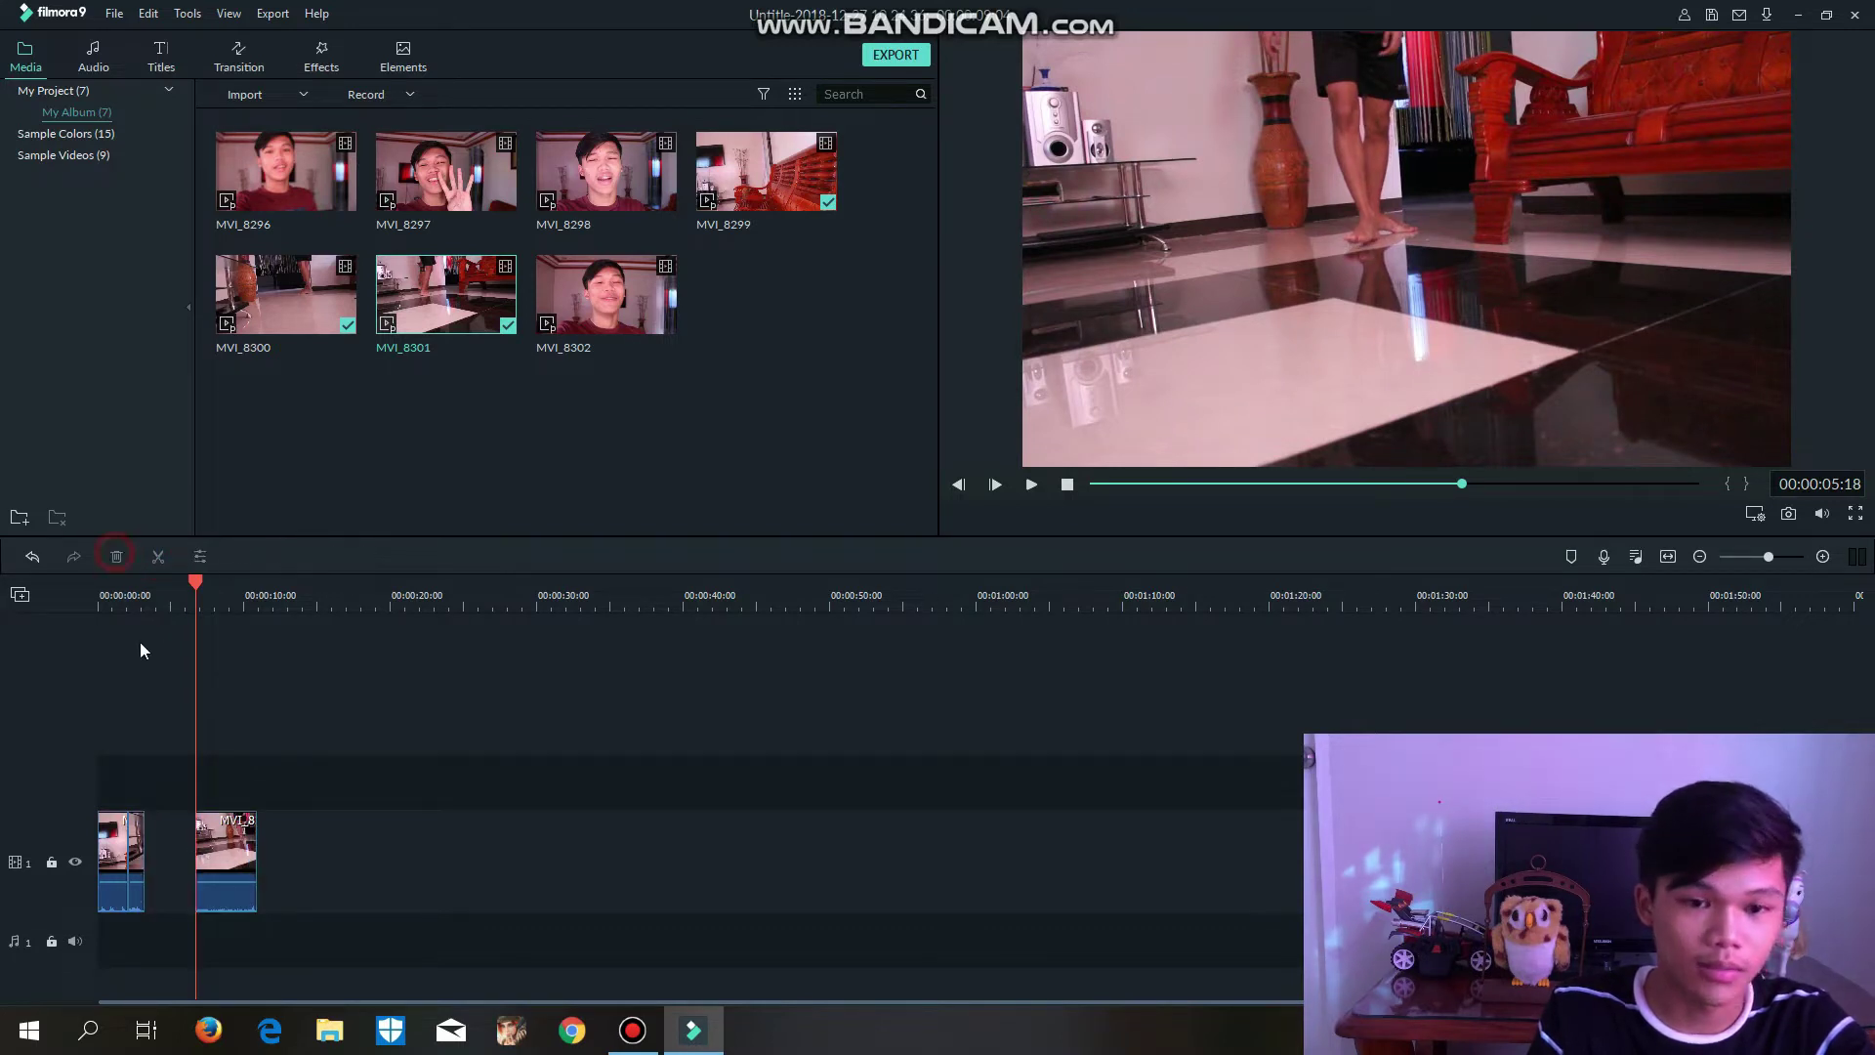
pyautogui.moveTo(225, 852); pyautogui.dragTo(168, 823)
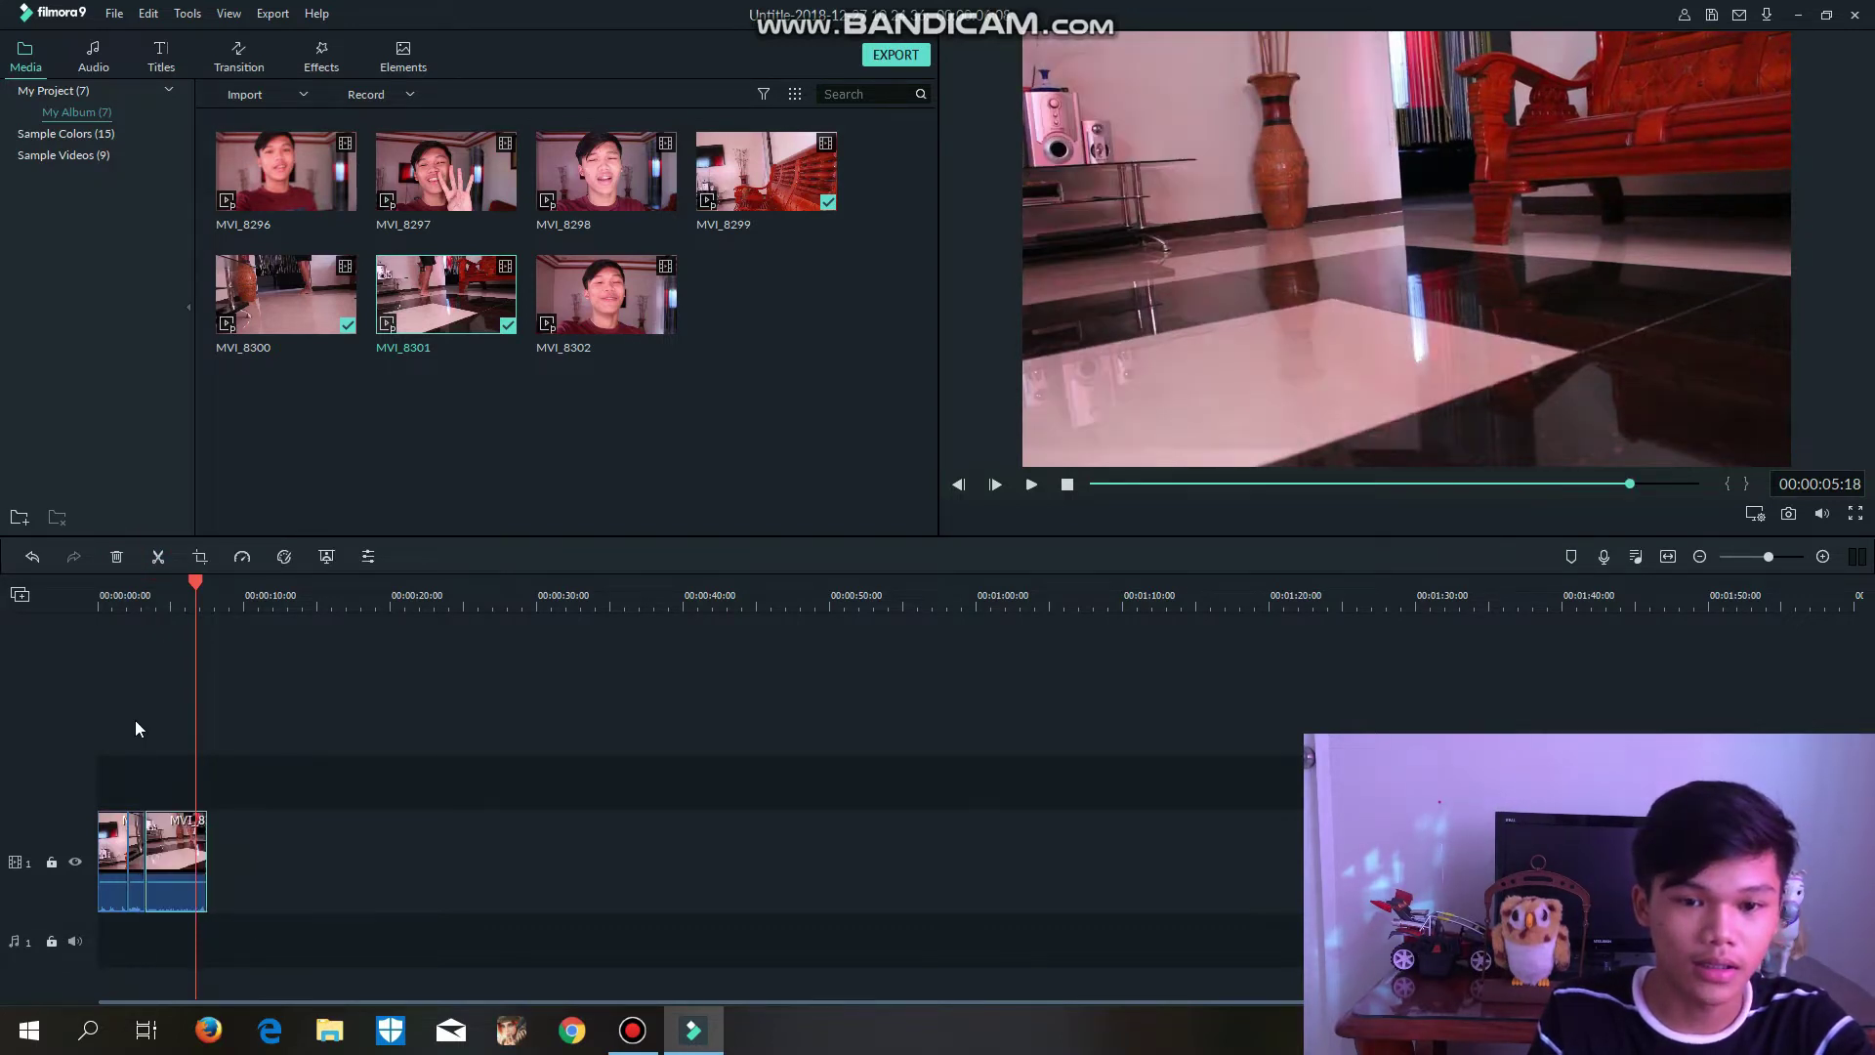
# - Play on to about 00:00:05:14, split the remaining MVI_8301 piece there and delete the part after the cut
pyautogui.click(130, 598)
pyautogui.press('space')
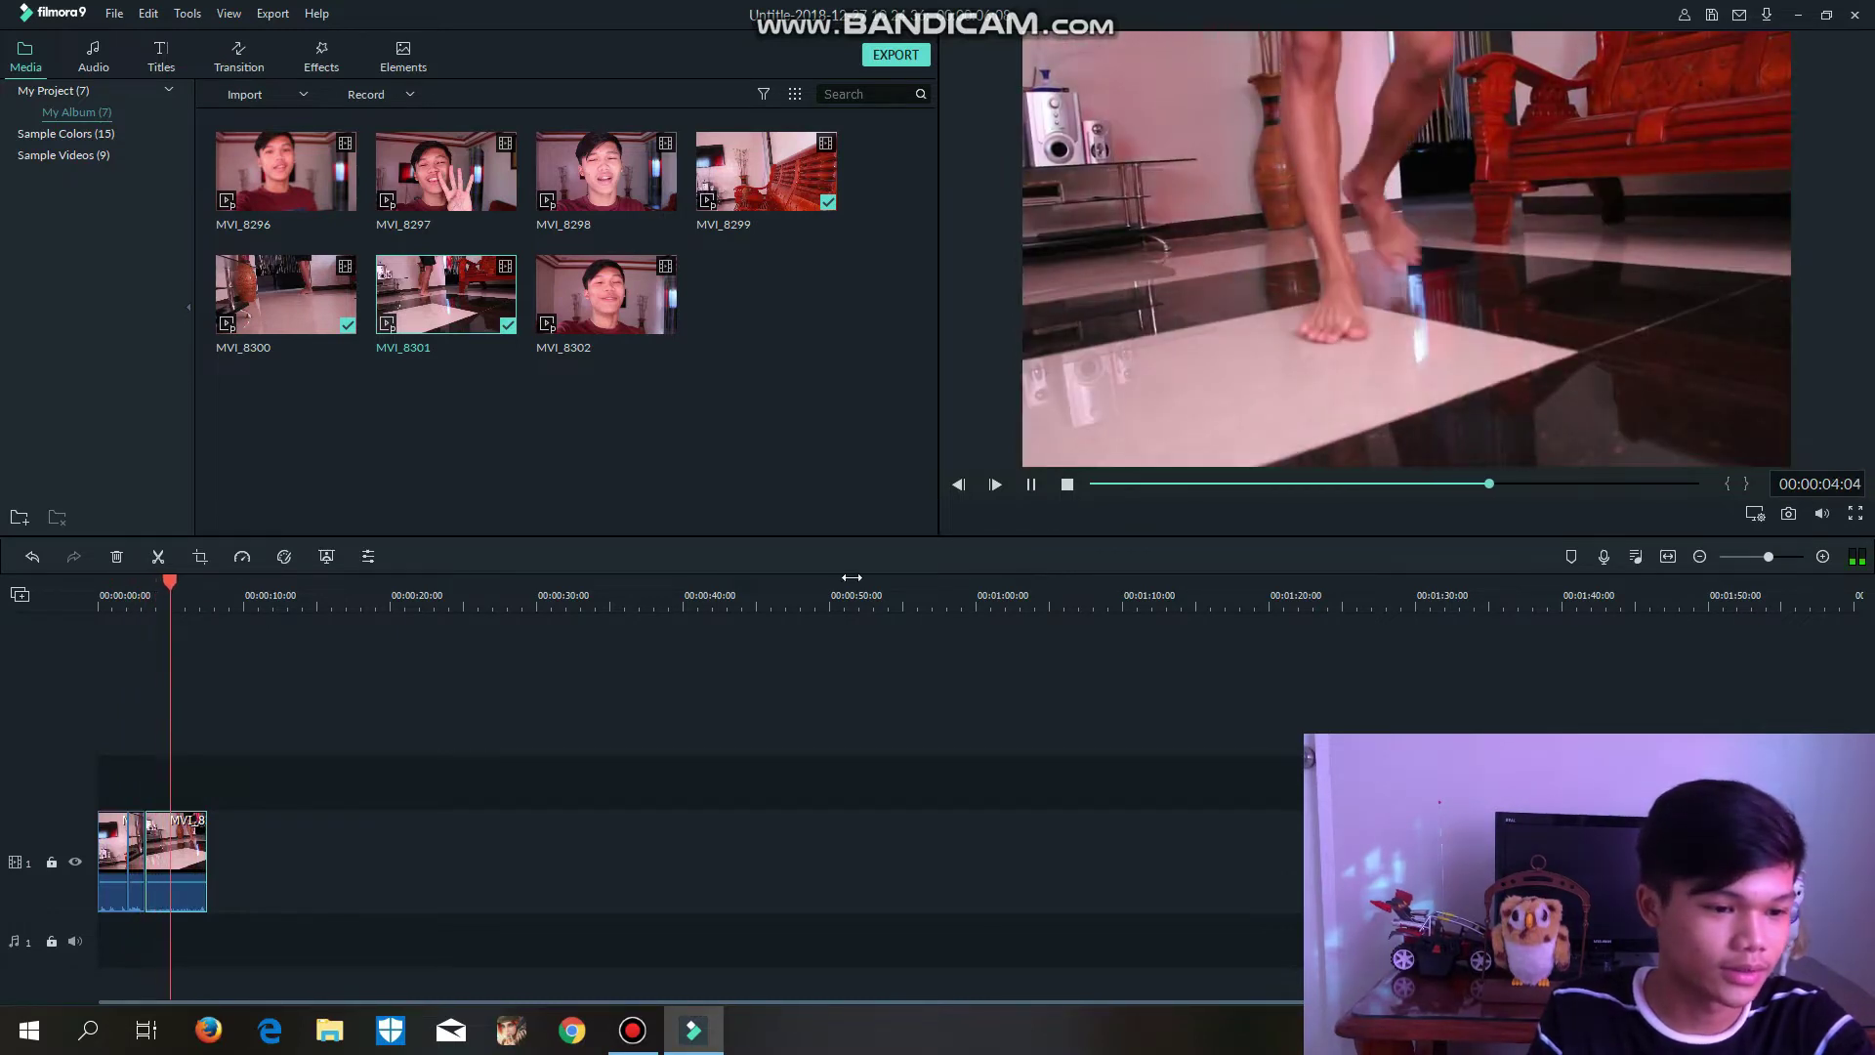
pyautogui.press('space')
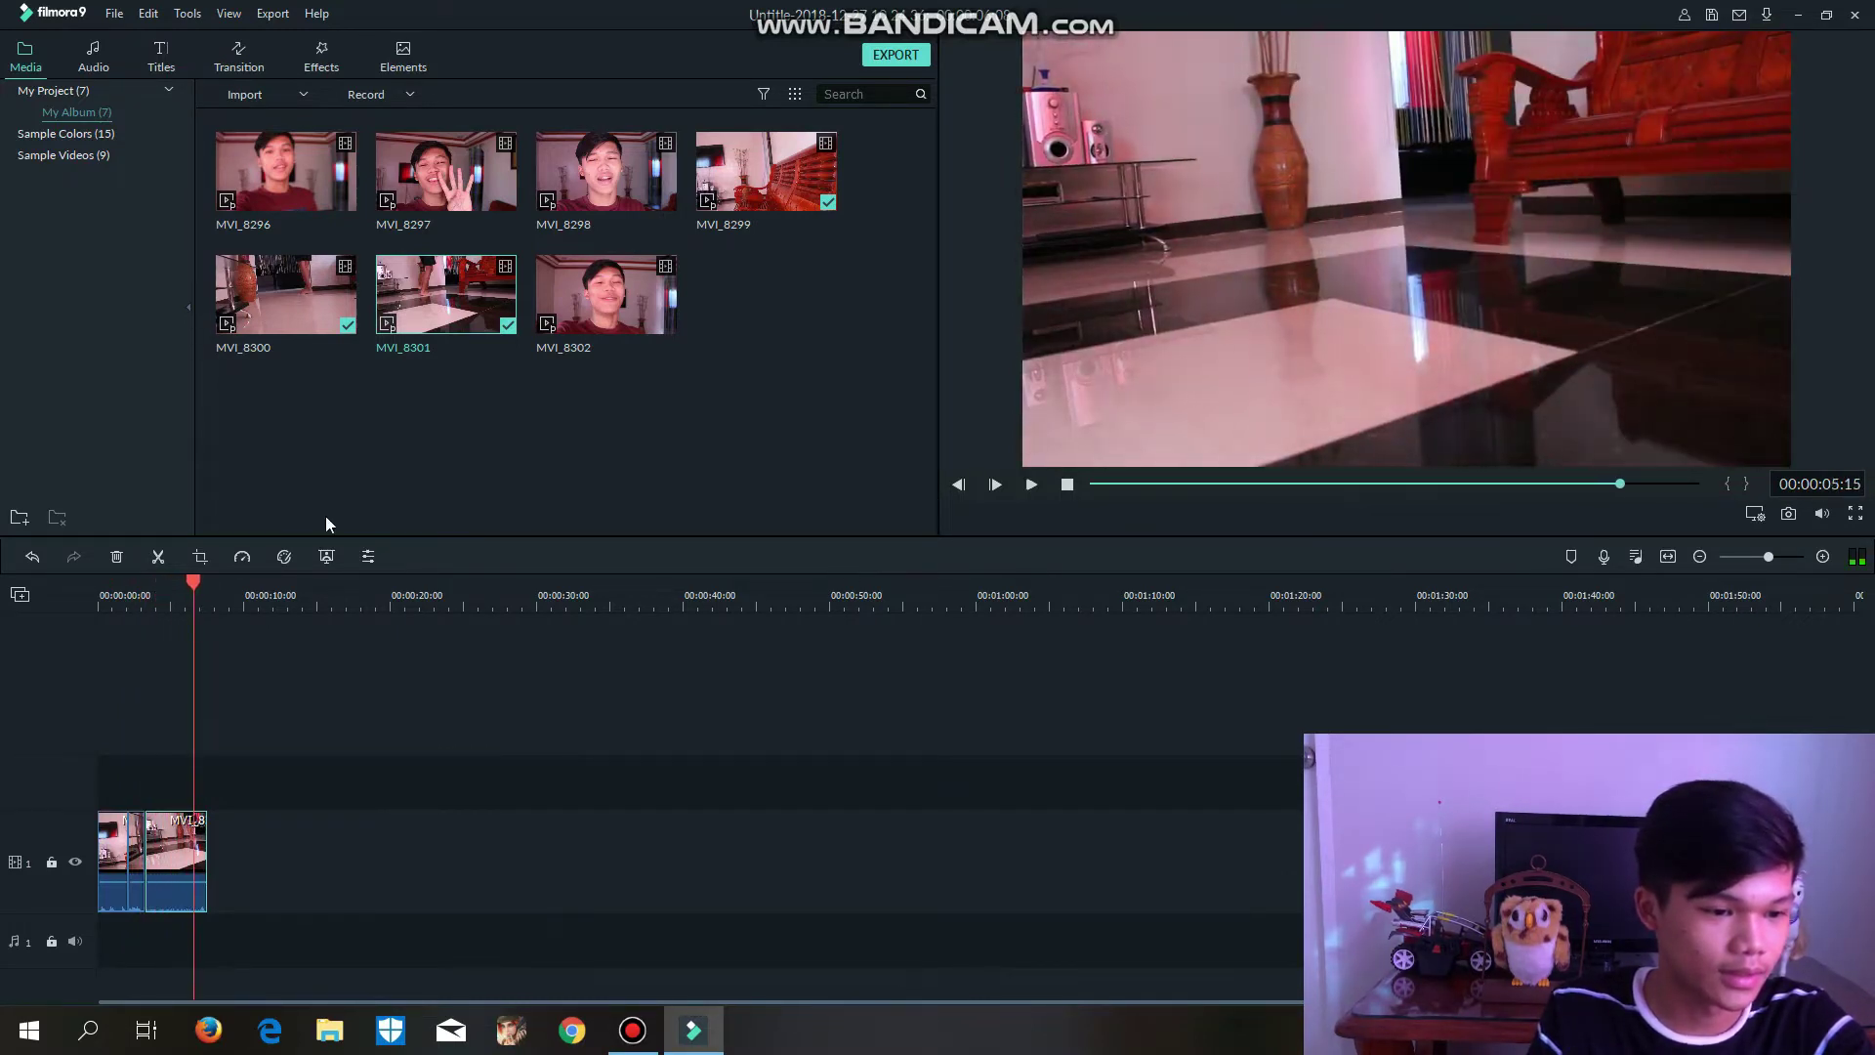
pyautogui.click(158, 556)
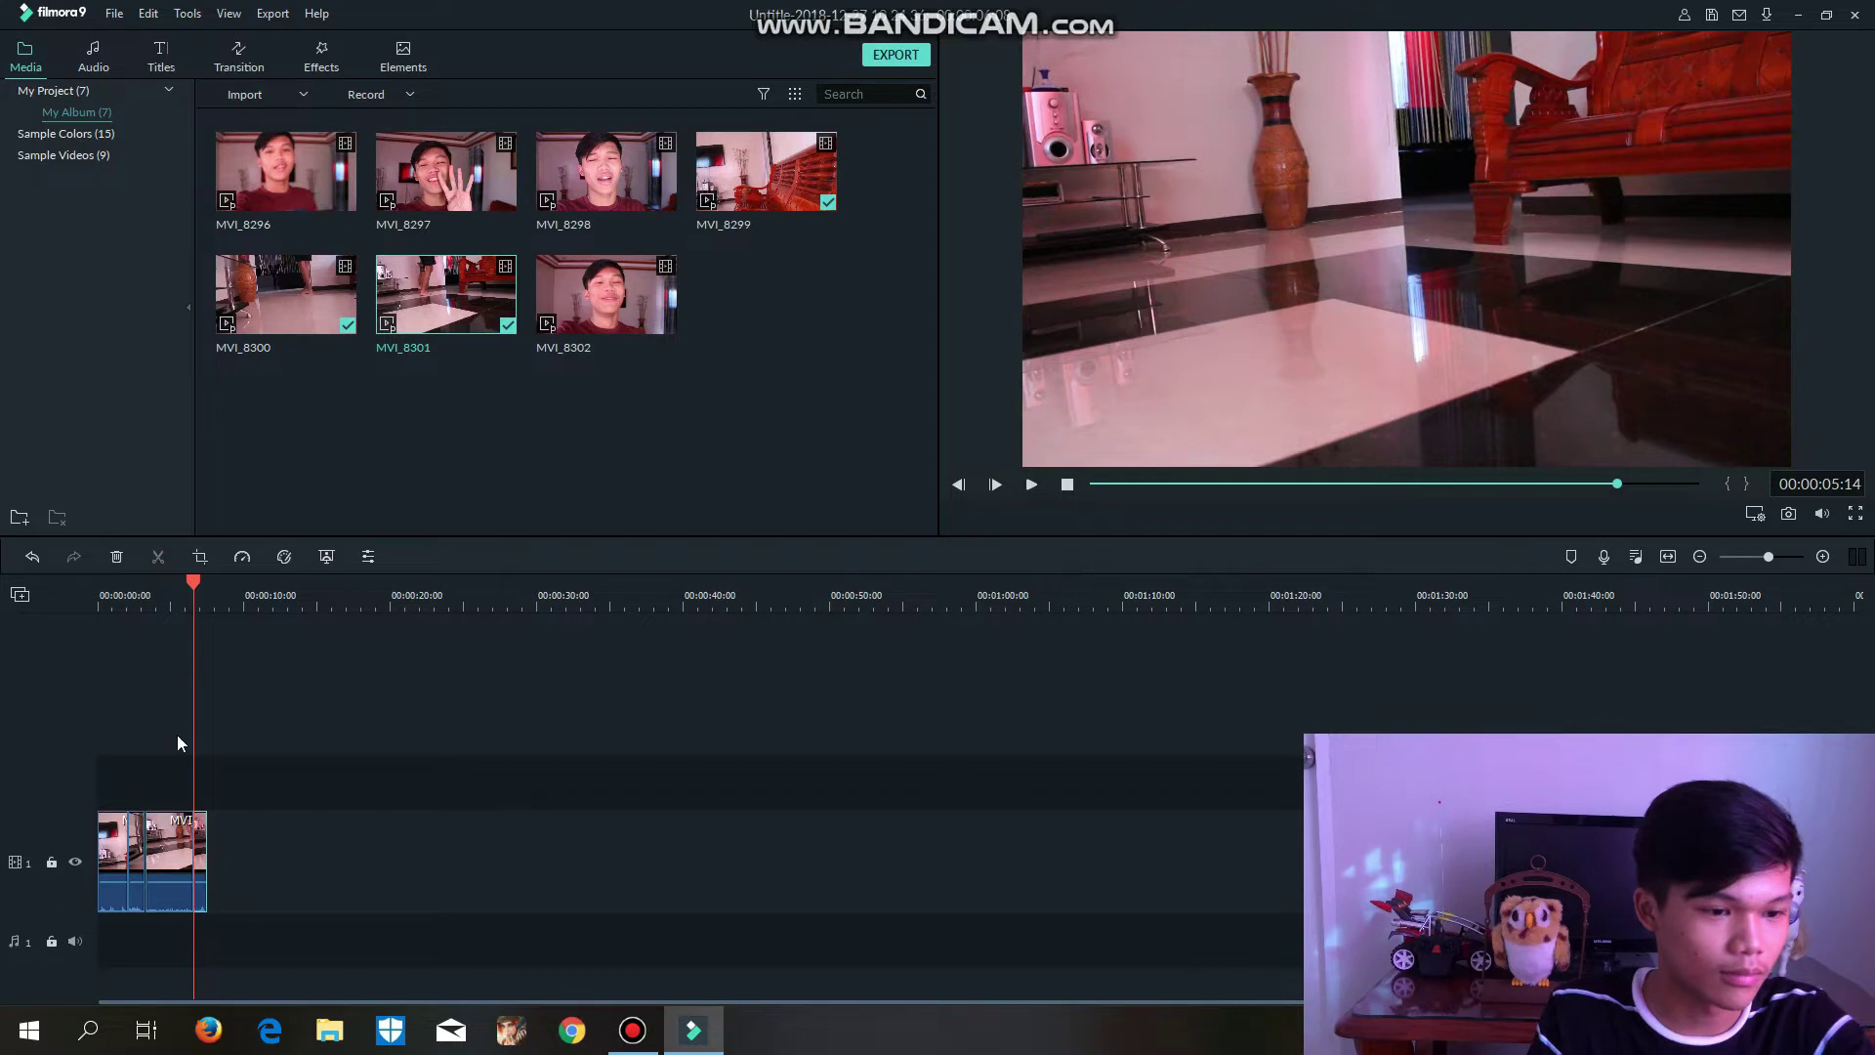
pyautogui.click(130, 560)
# - Play back the joined walking sequence from the start of the timeline to check the cuts between the three clips
pyautogui.press('space')
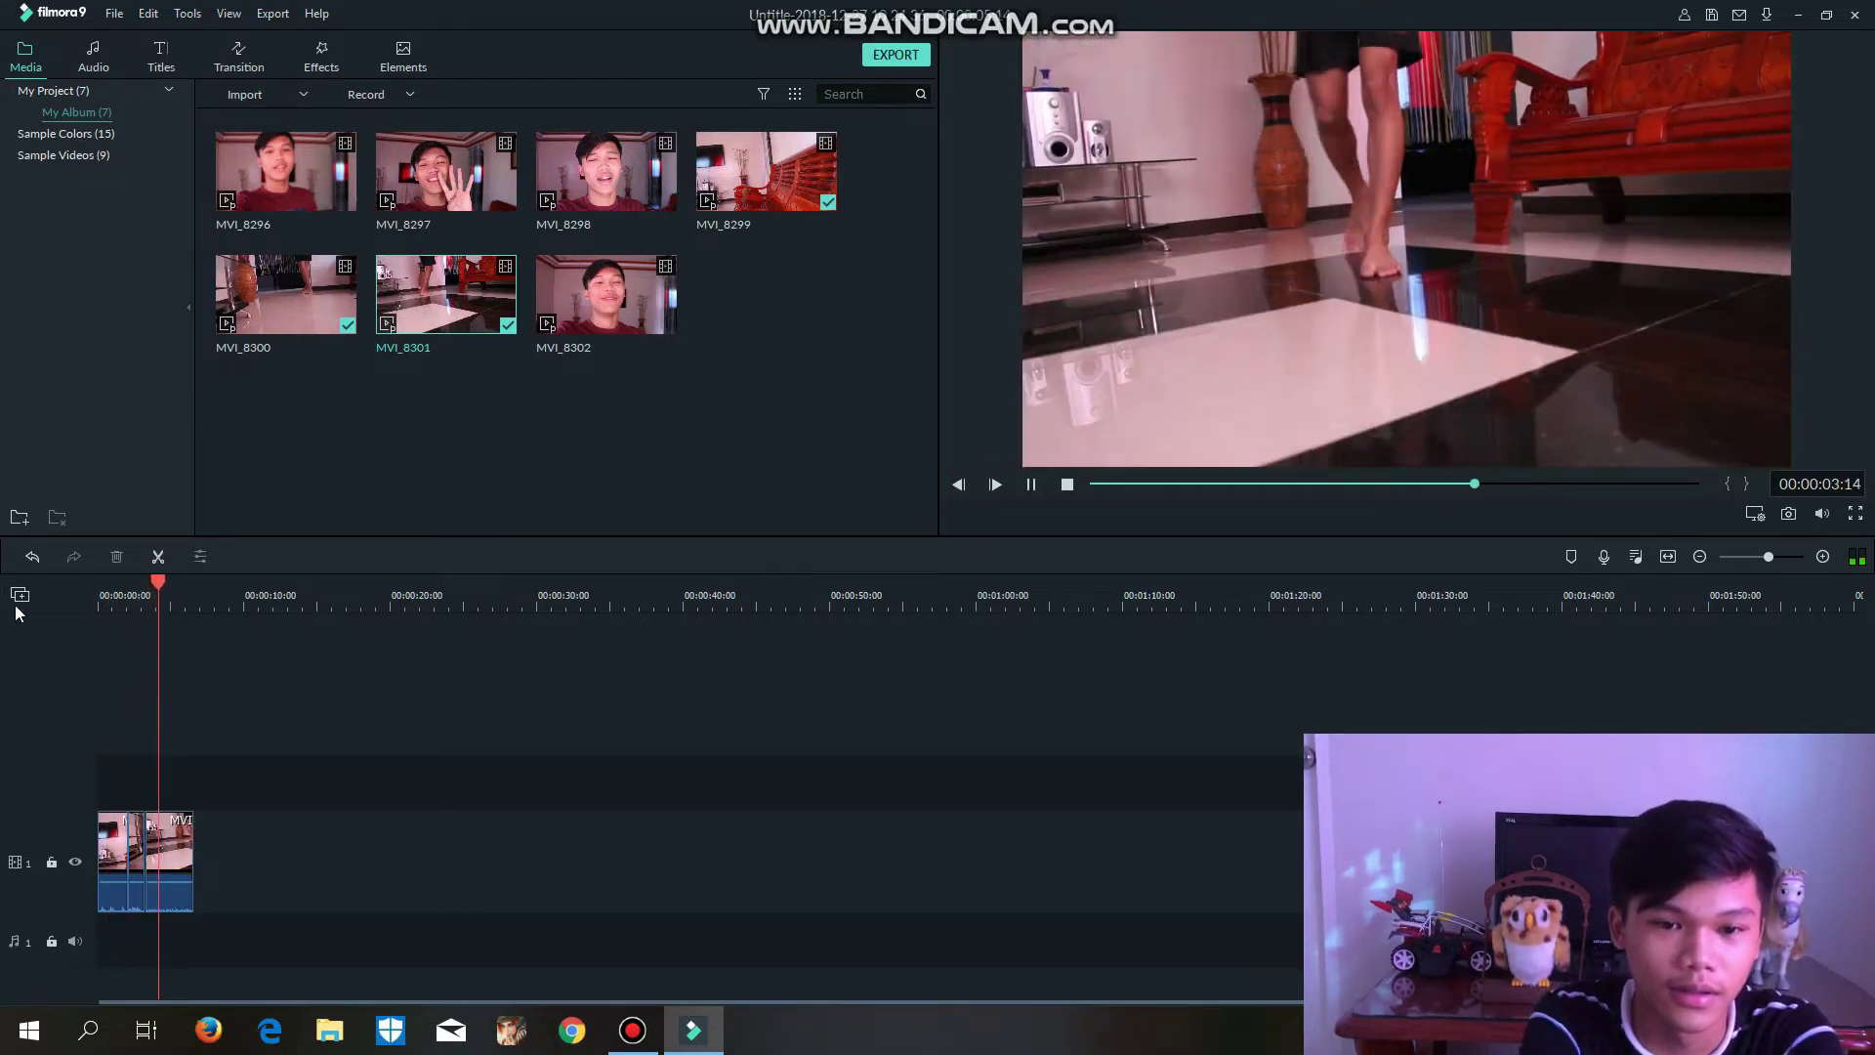
pyautogui.press('space')
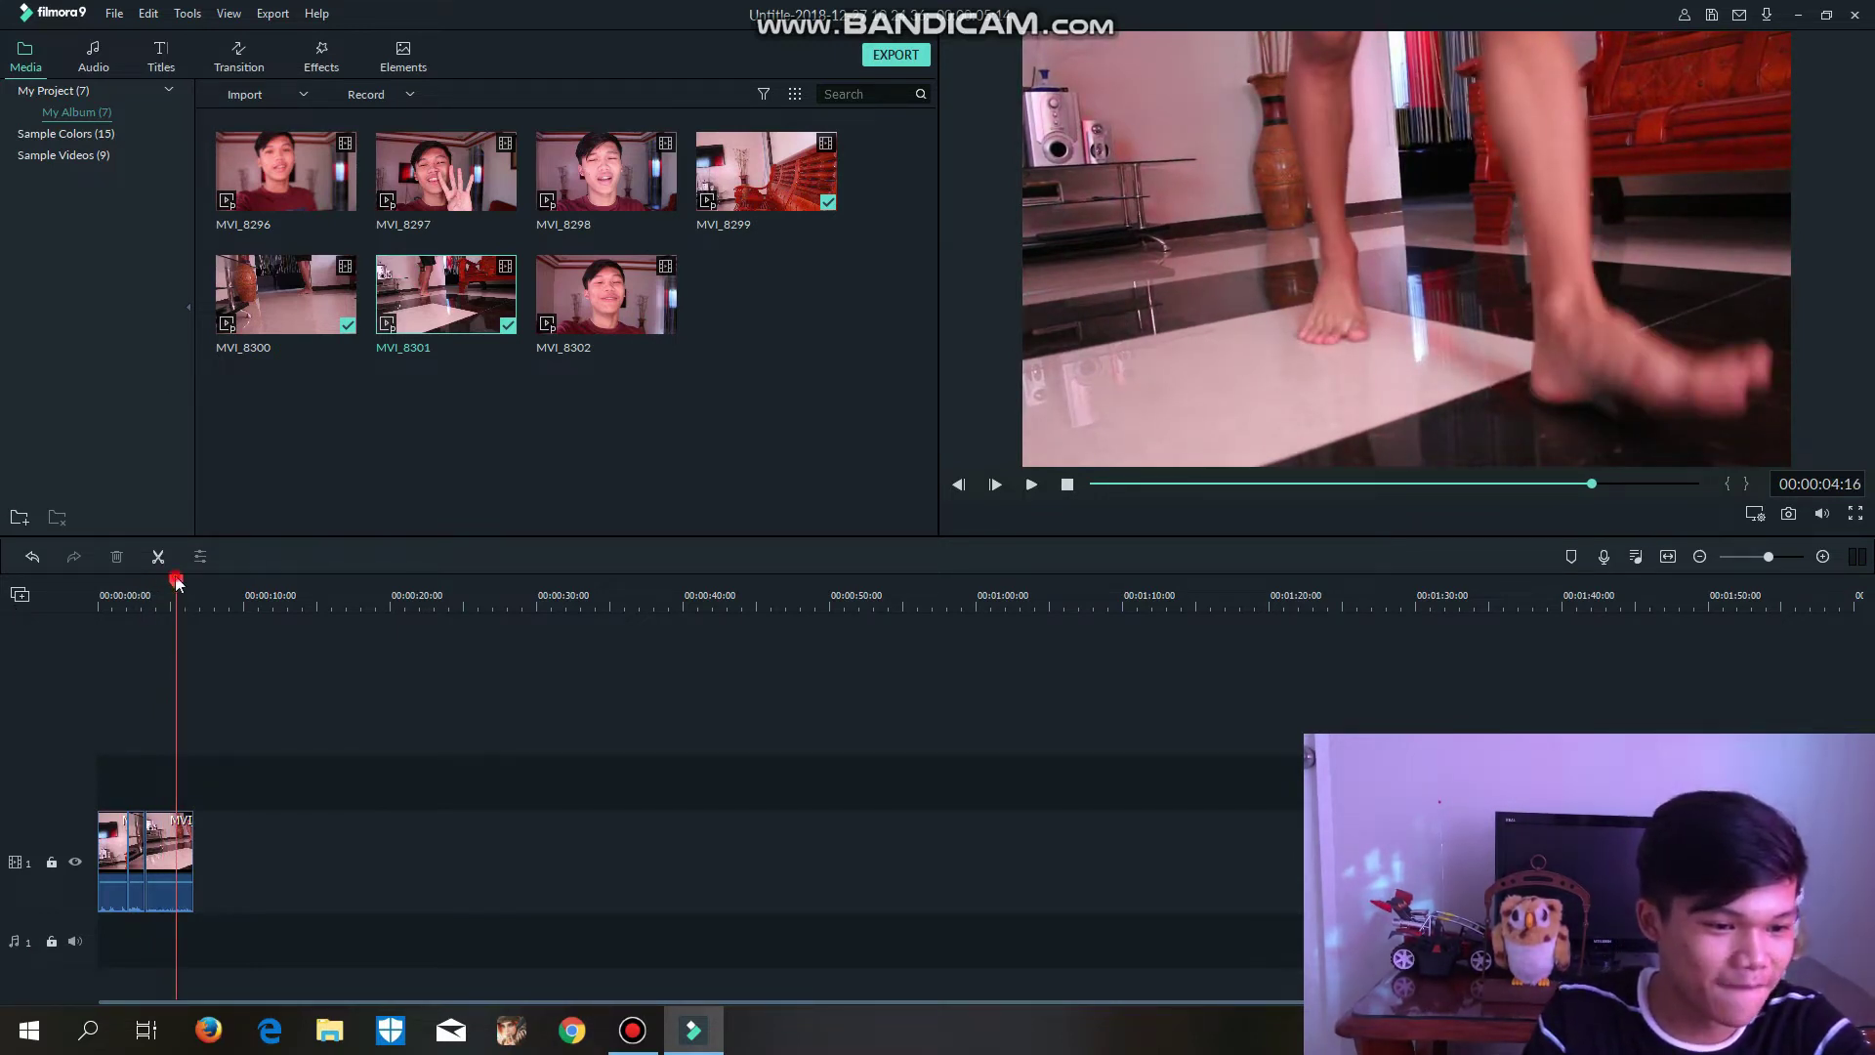
pyautogui.moveTo(178, 583); pyautogui.dragTo(99, 583)
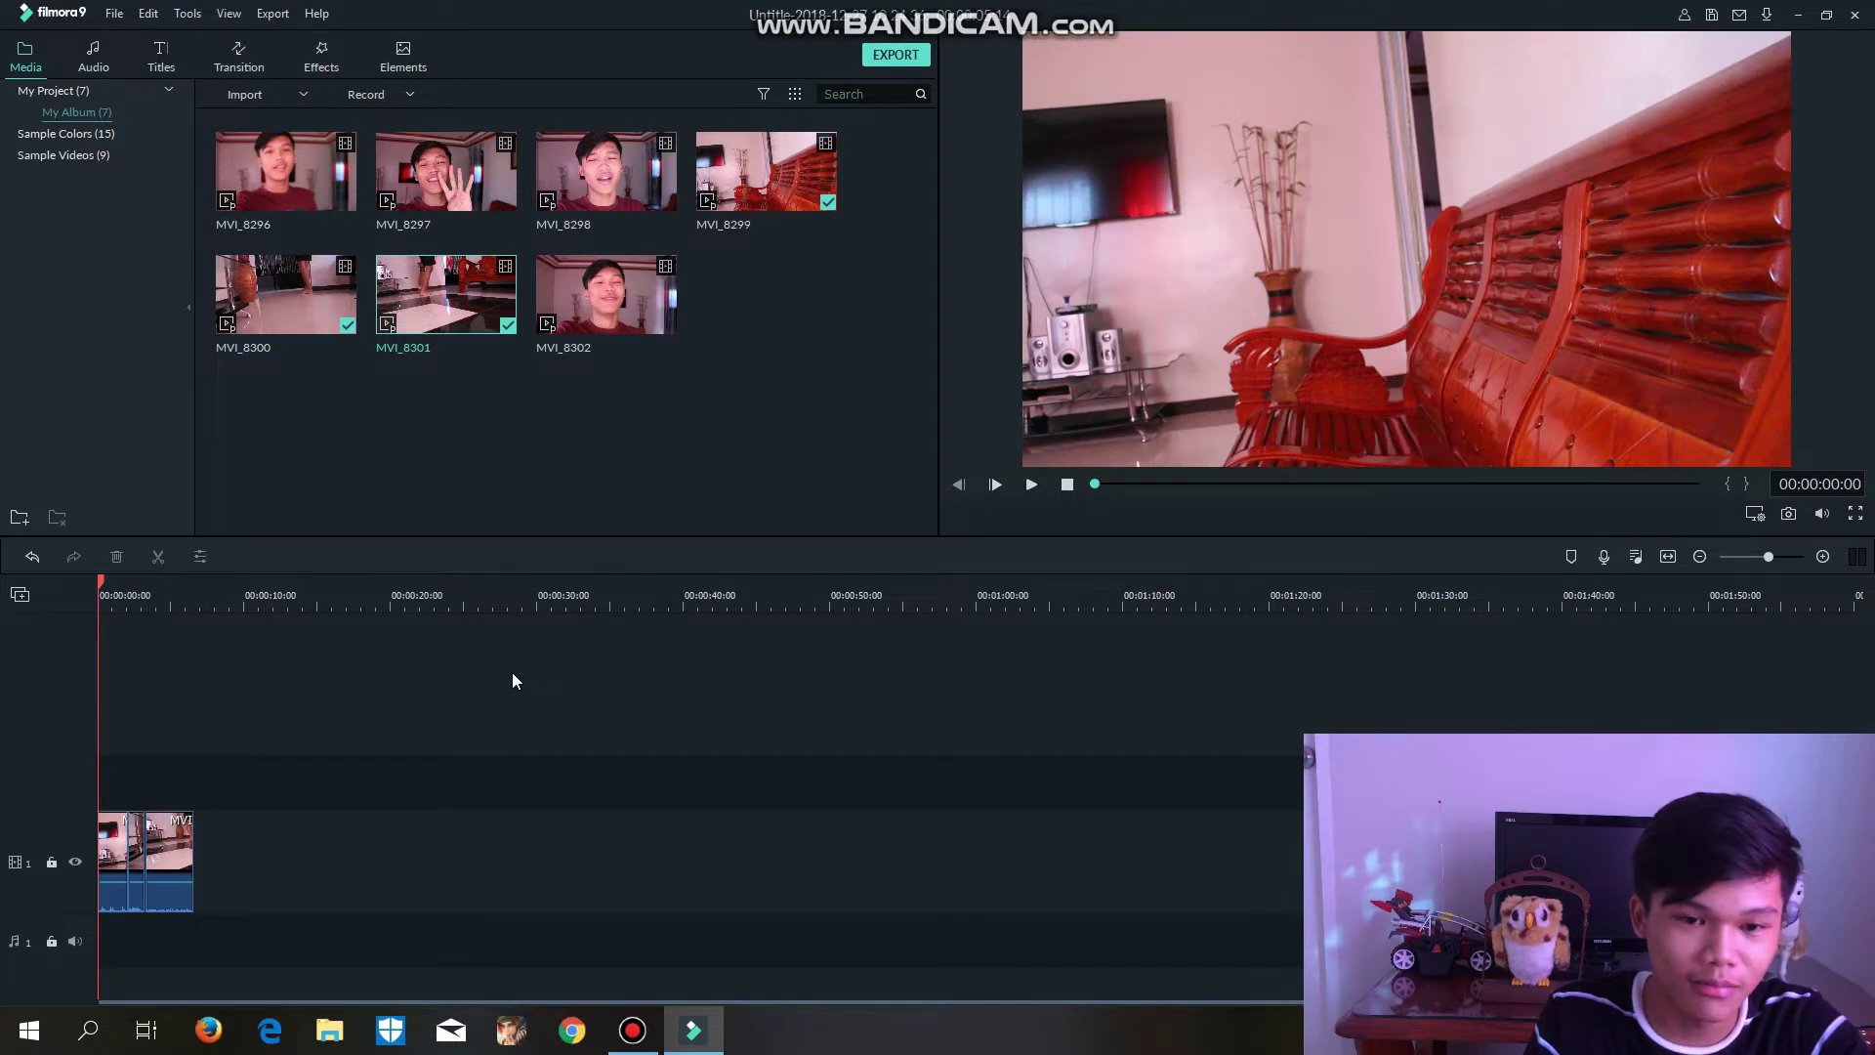
pyautogui.press('space')
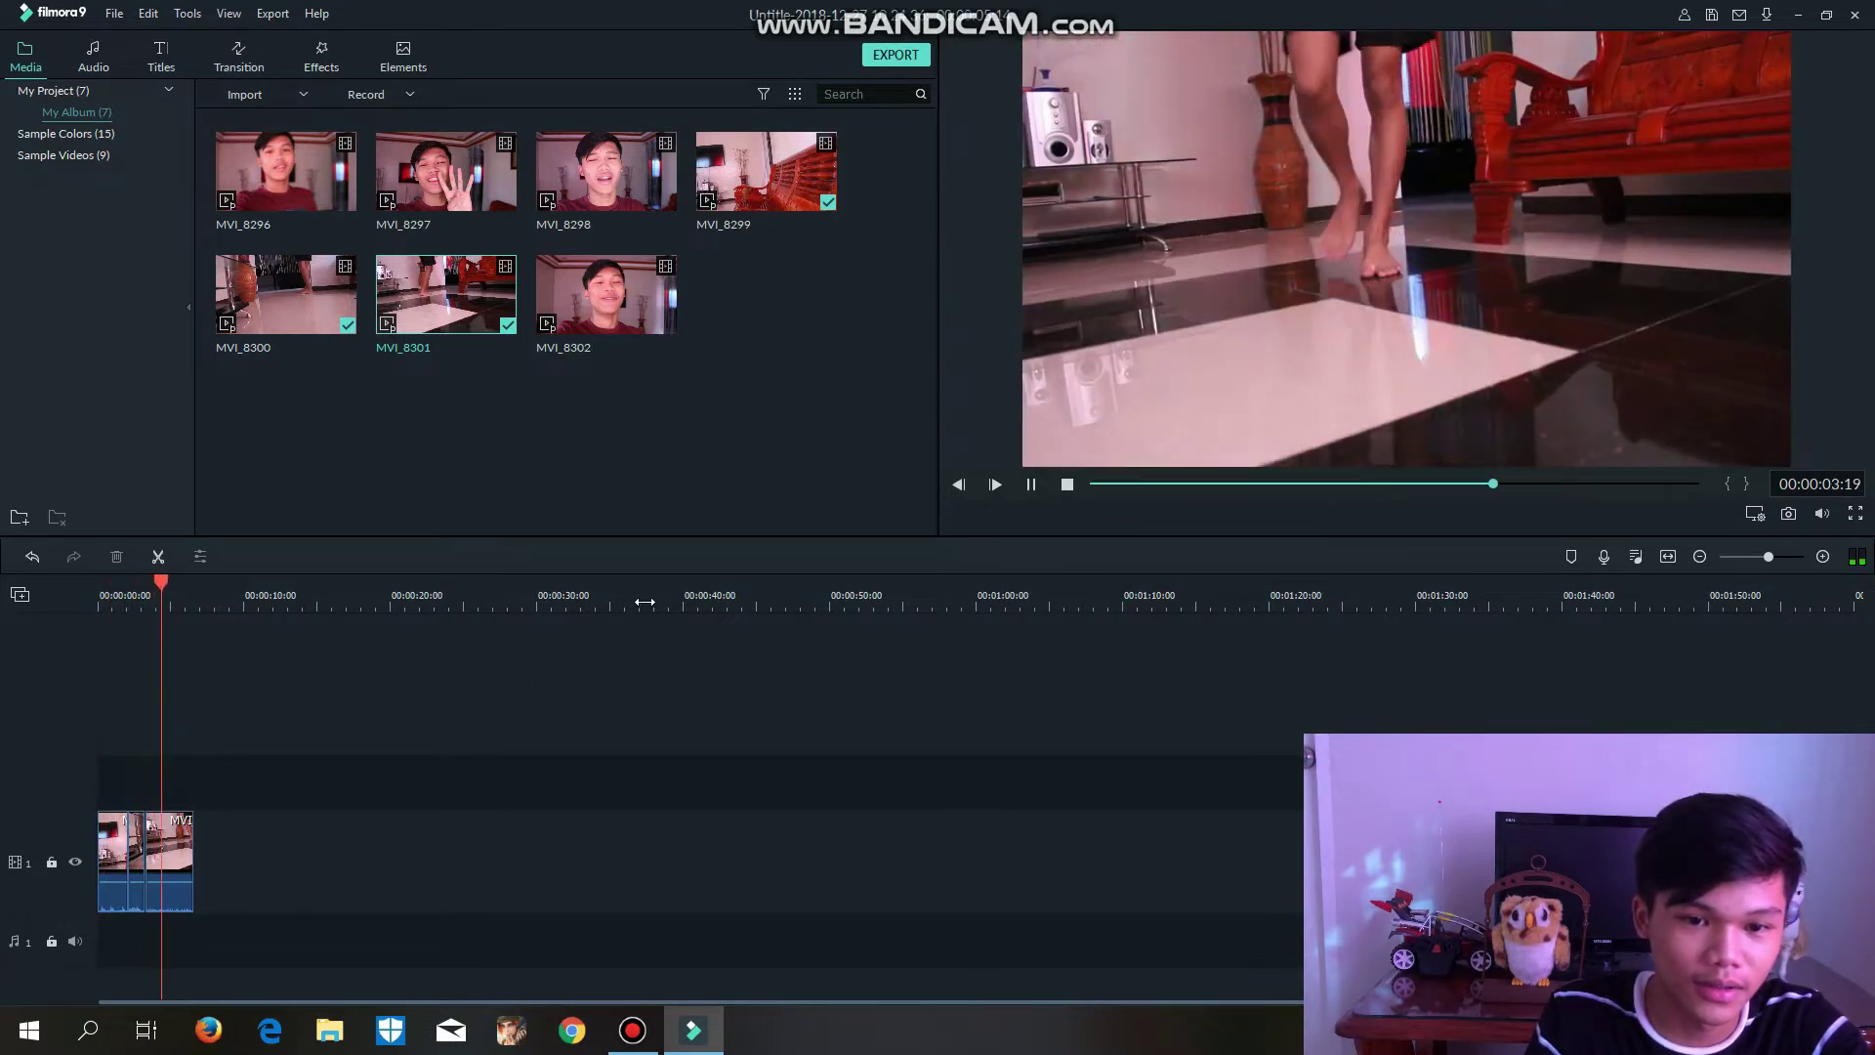
pyautogui.press('space')
pyautogui.press('space')
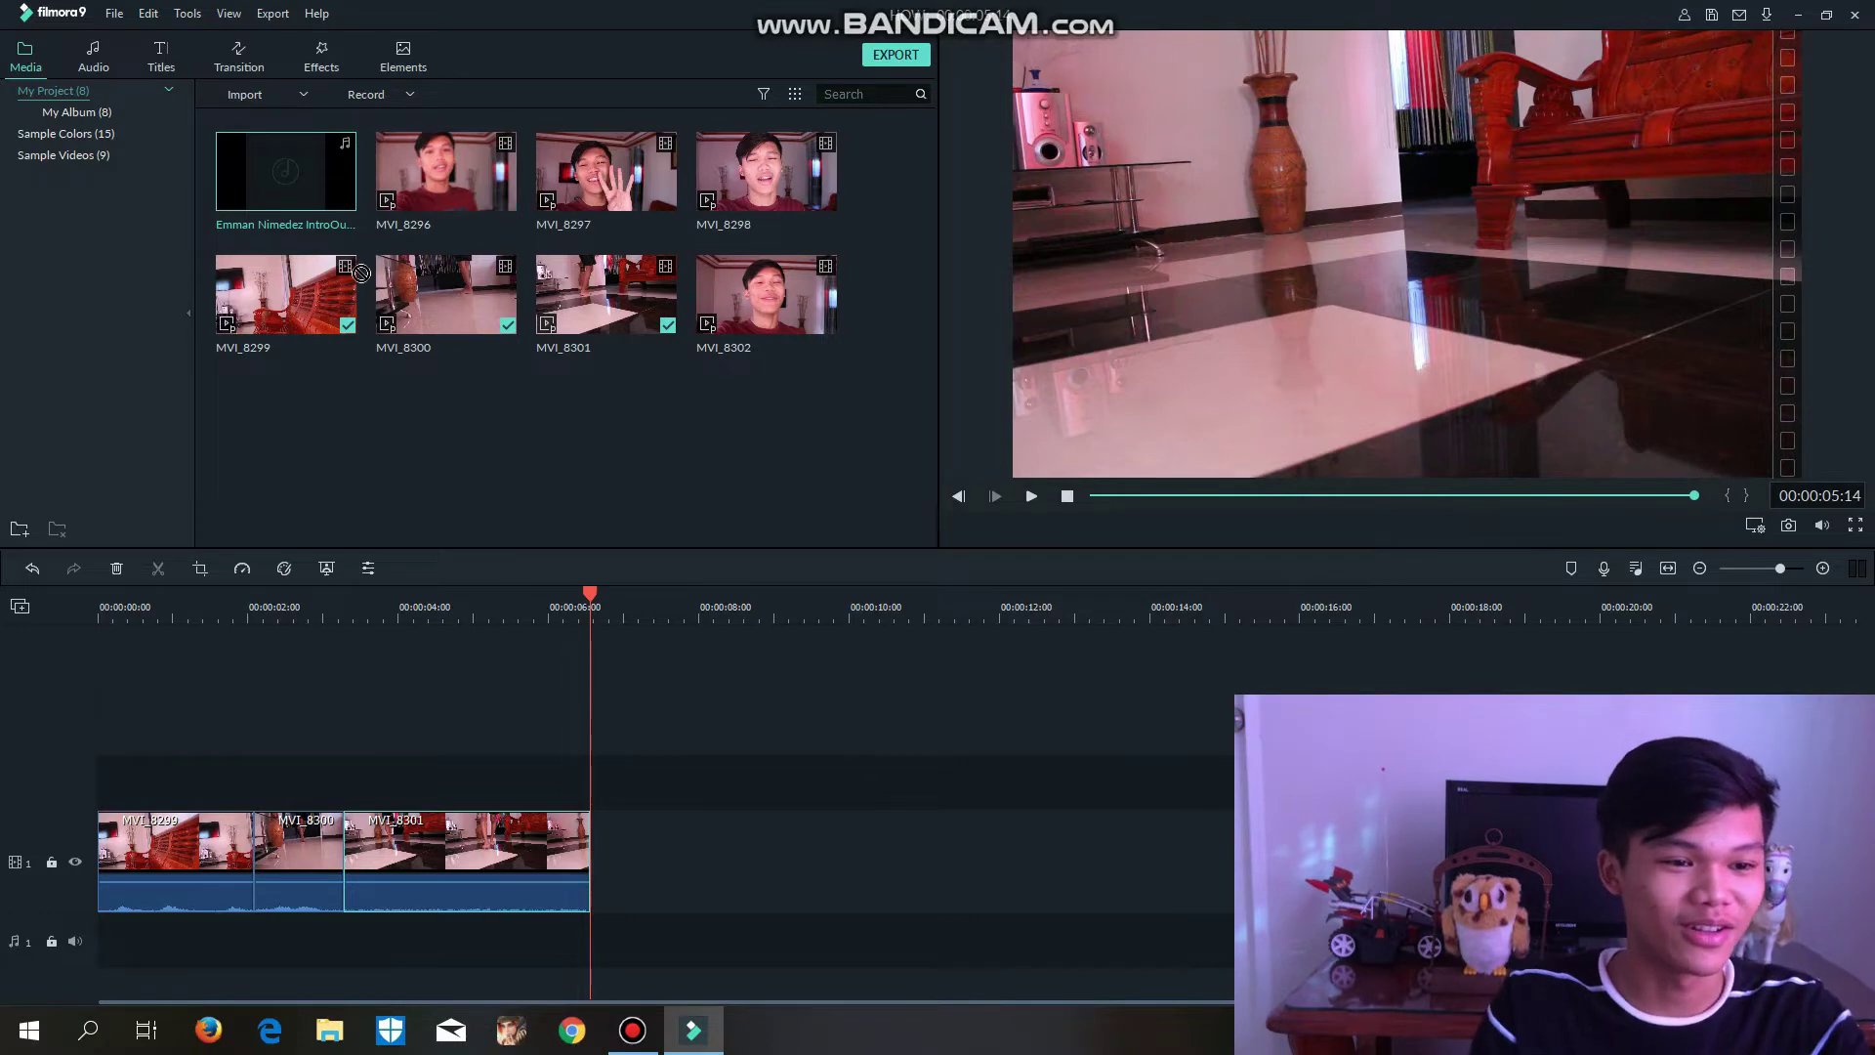
# - Import the IntroOutro Music audio file from Downloads and place it on audio track 1 at the start of the timeline
pyautogui.click(270, 104)
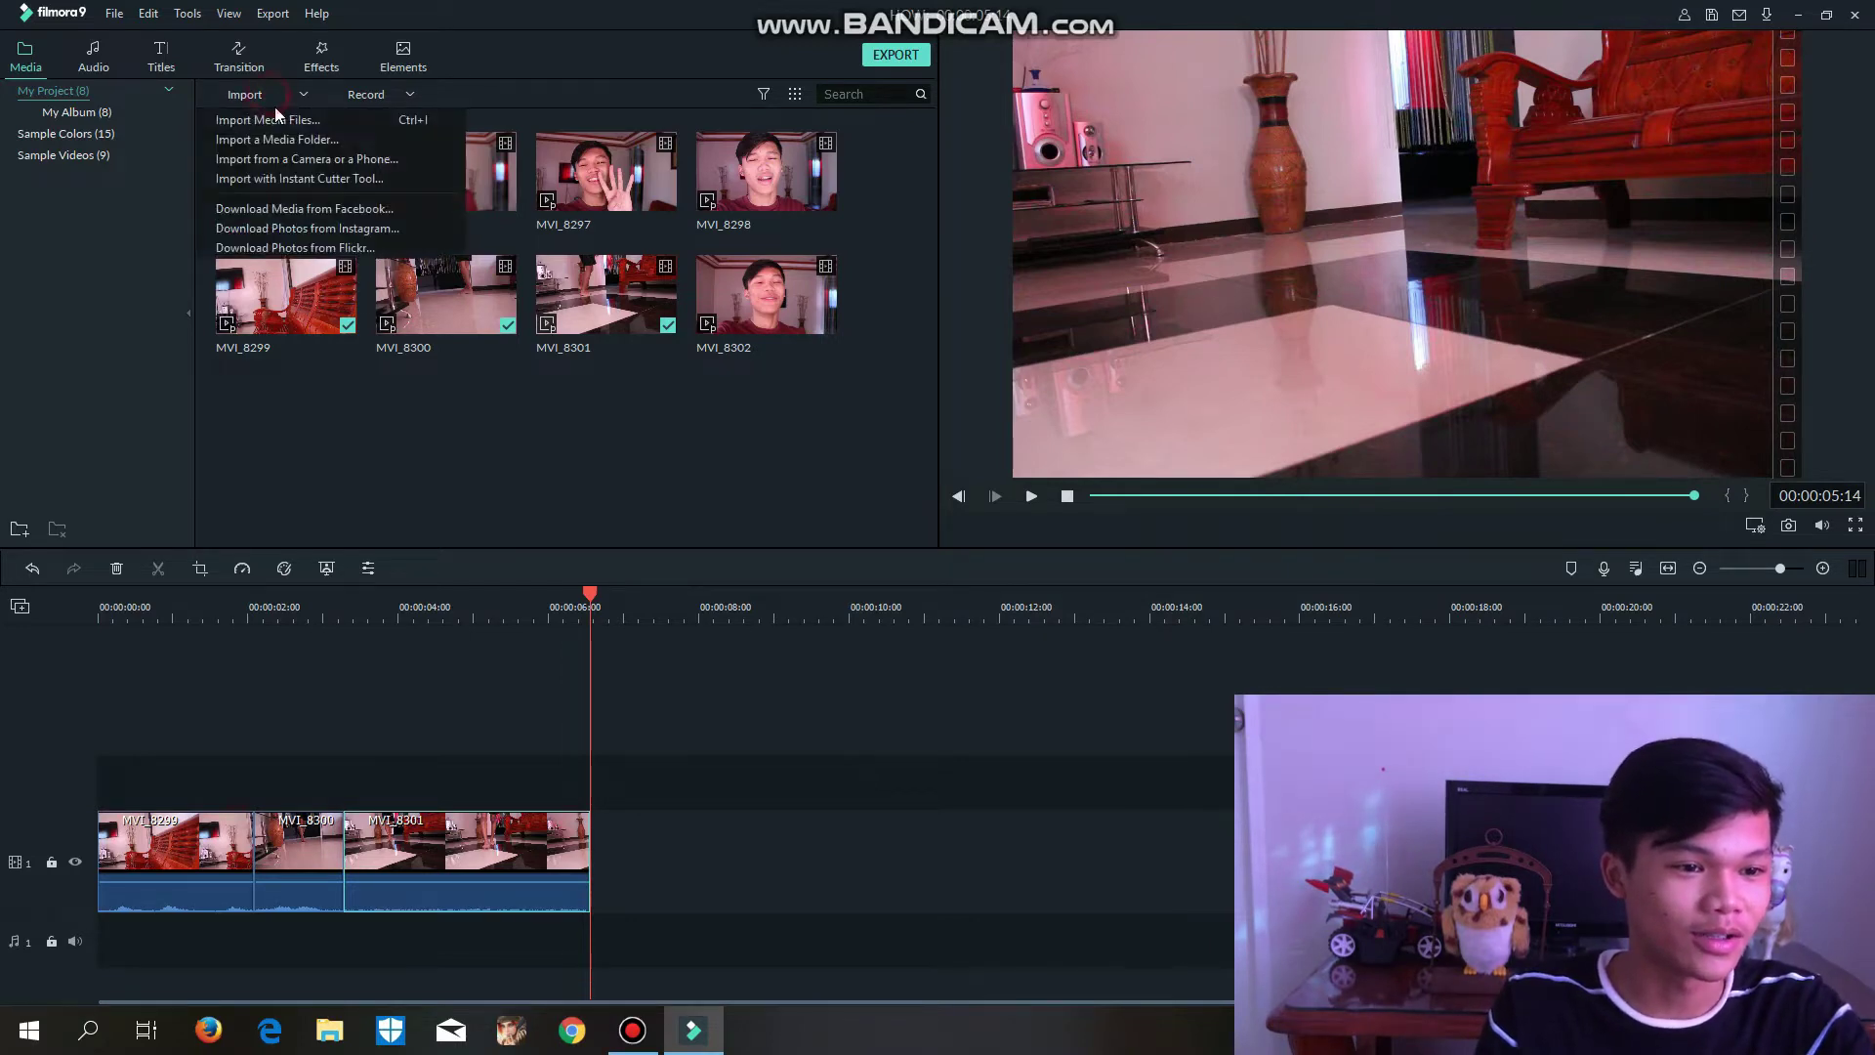
pyautogui.click(278, 121)
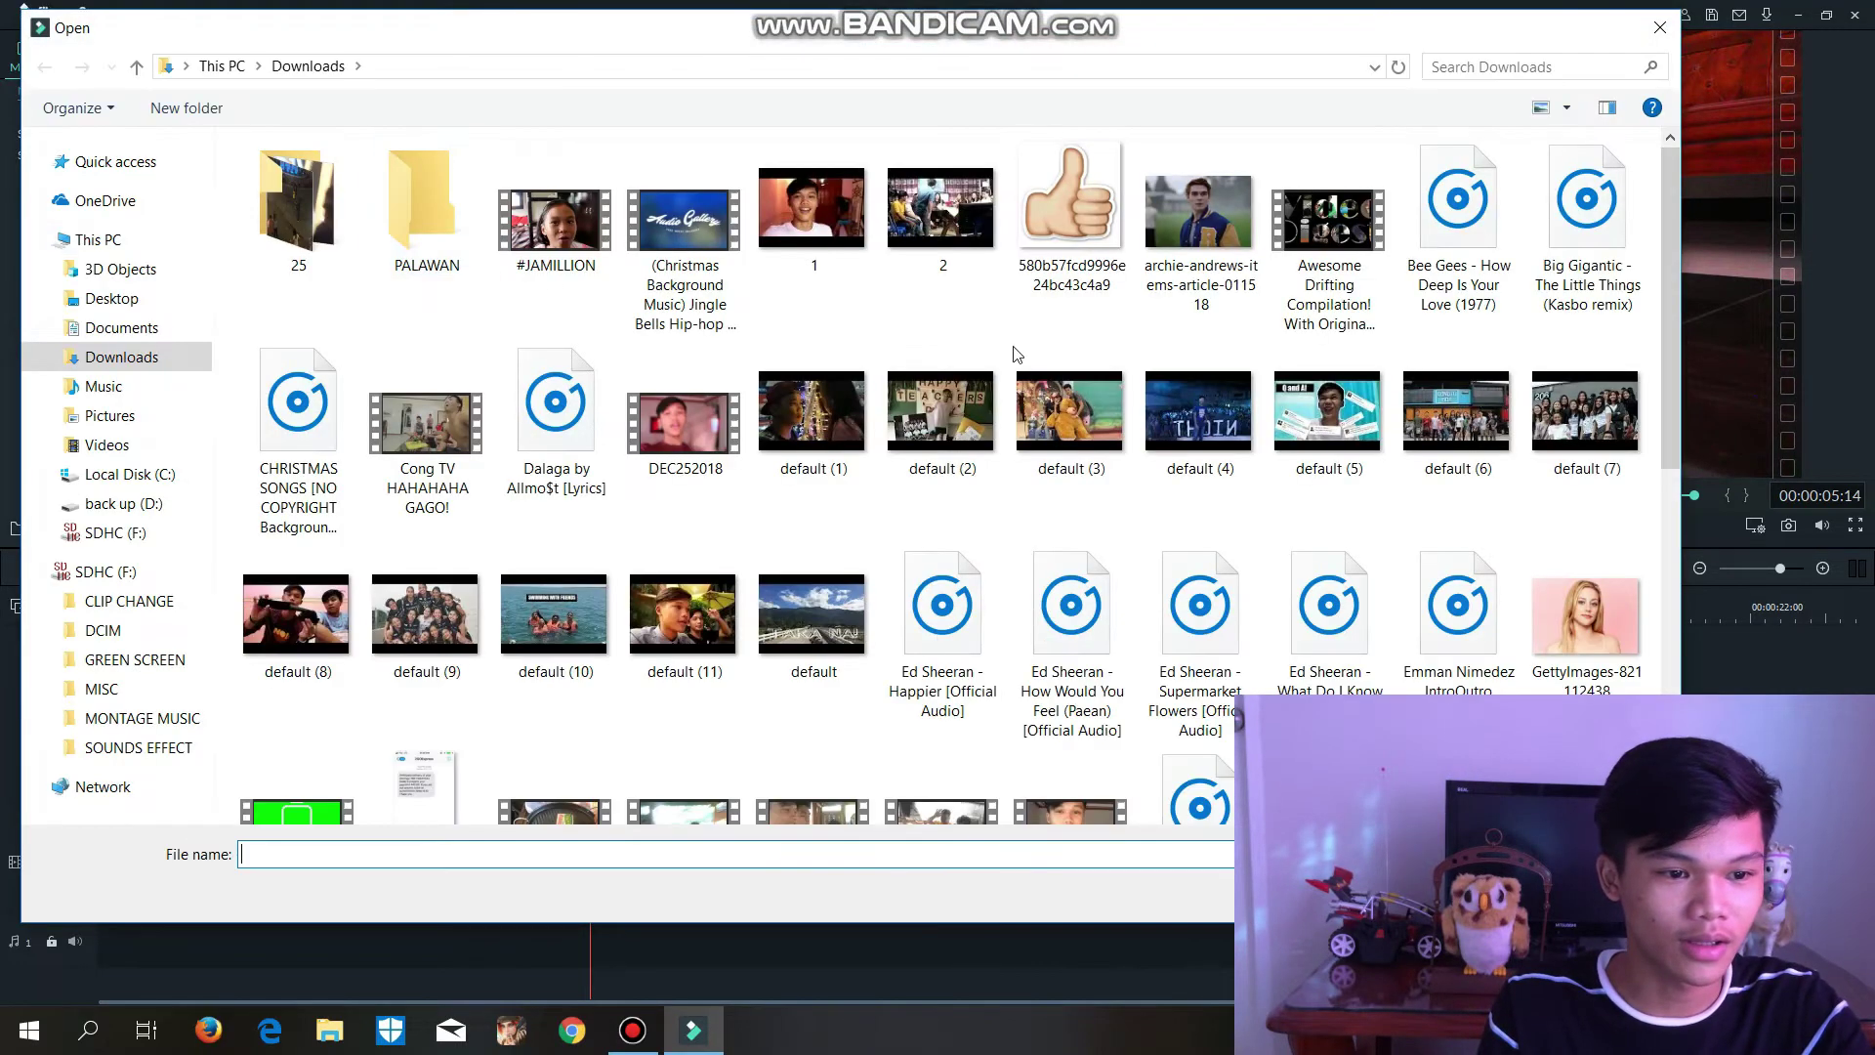
pyautogui.click(1484, 663)
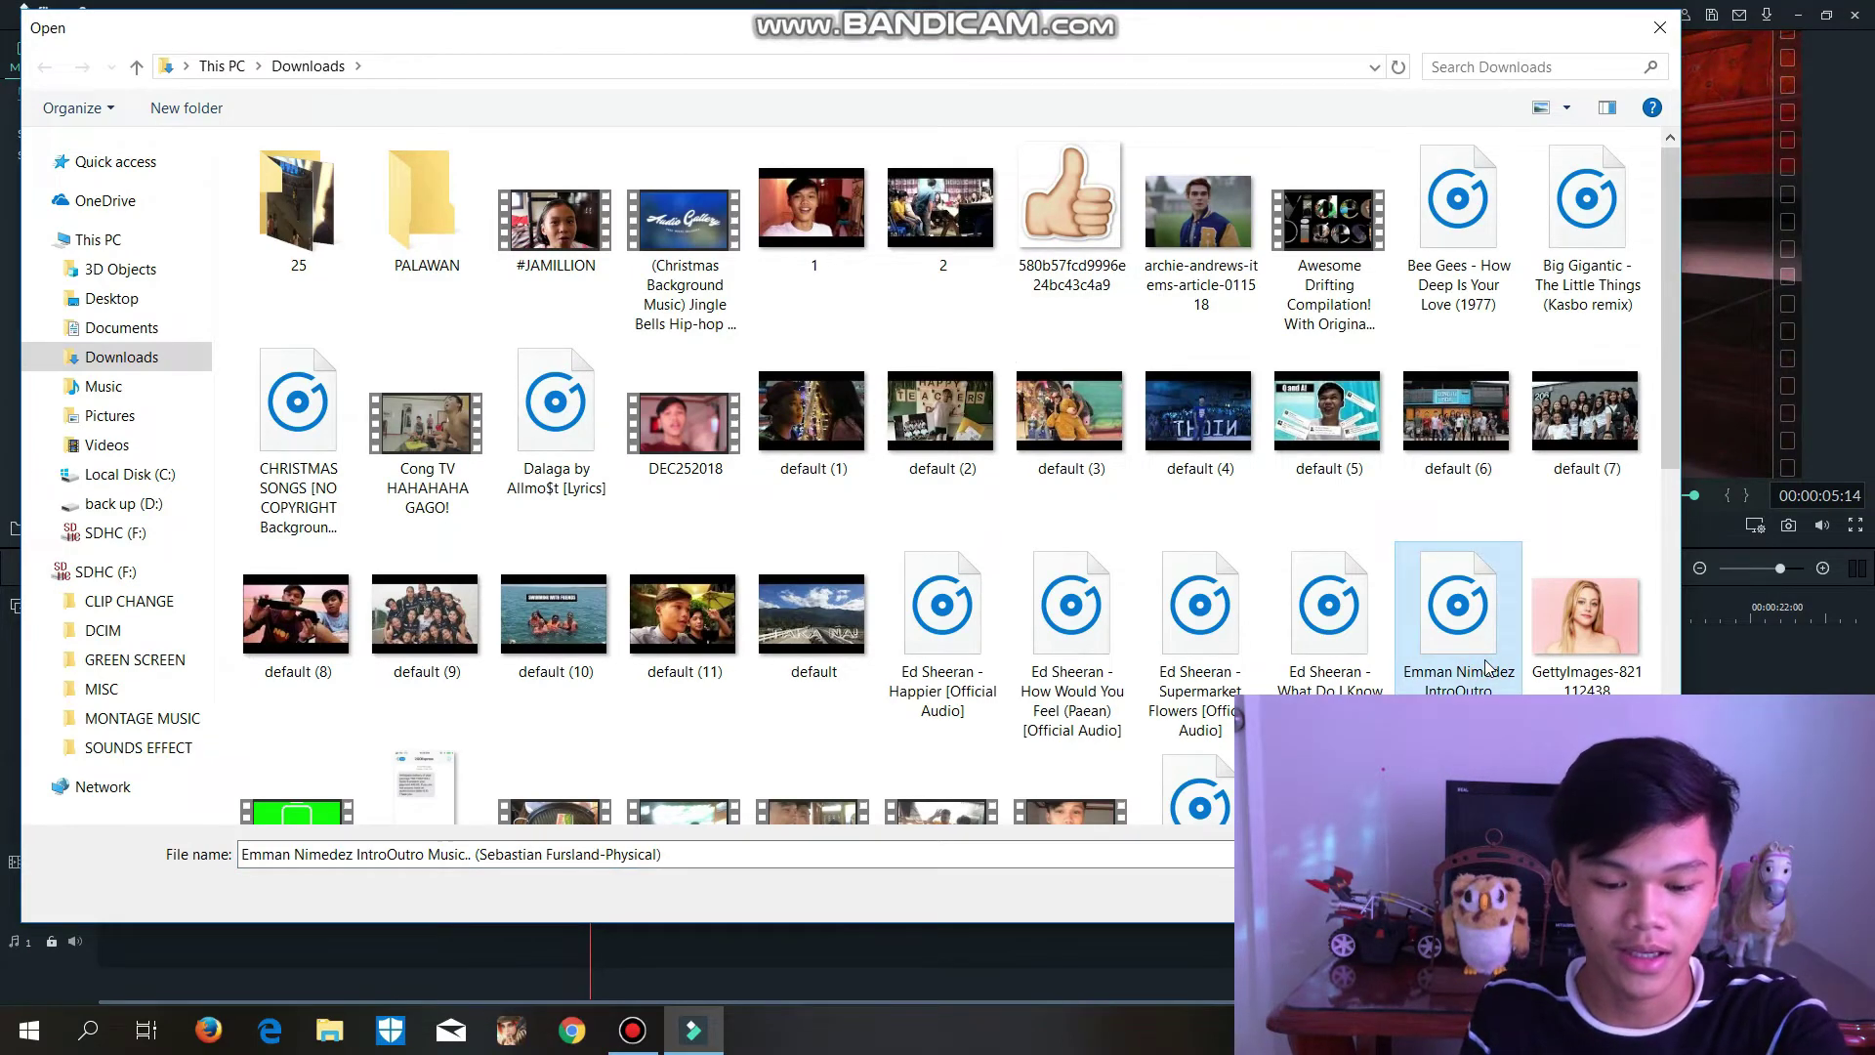
pyautogui.doubleClick(1486, 667)
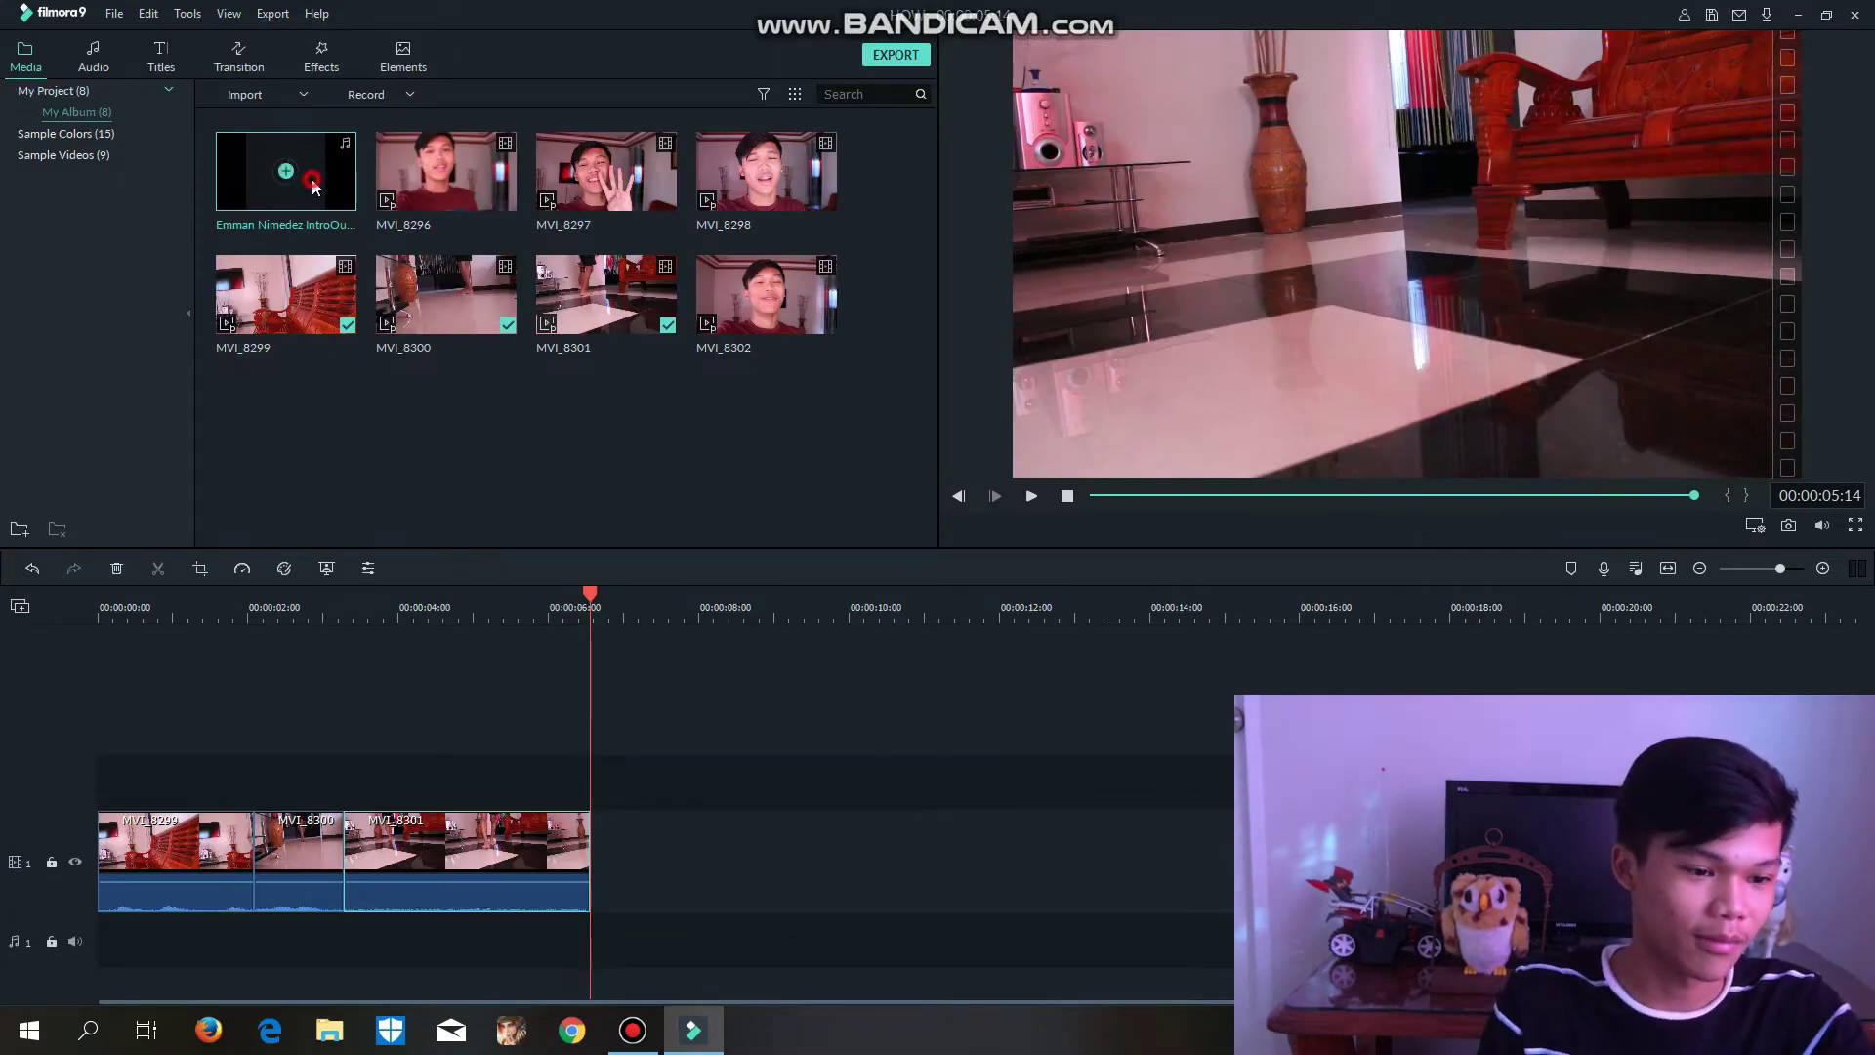
pyautogui.moveTo(315, 188); pyautogui.dragTo(140, 932)
# - Play the sequence from 00:00:00:00 with the background music to check how they work together
pyautogui.click(590, 593)
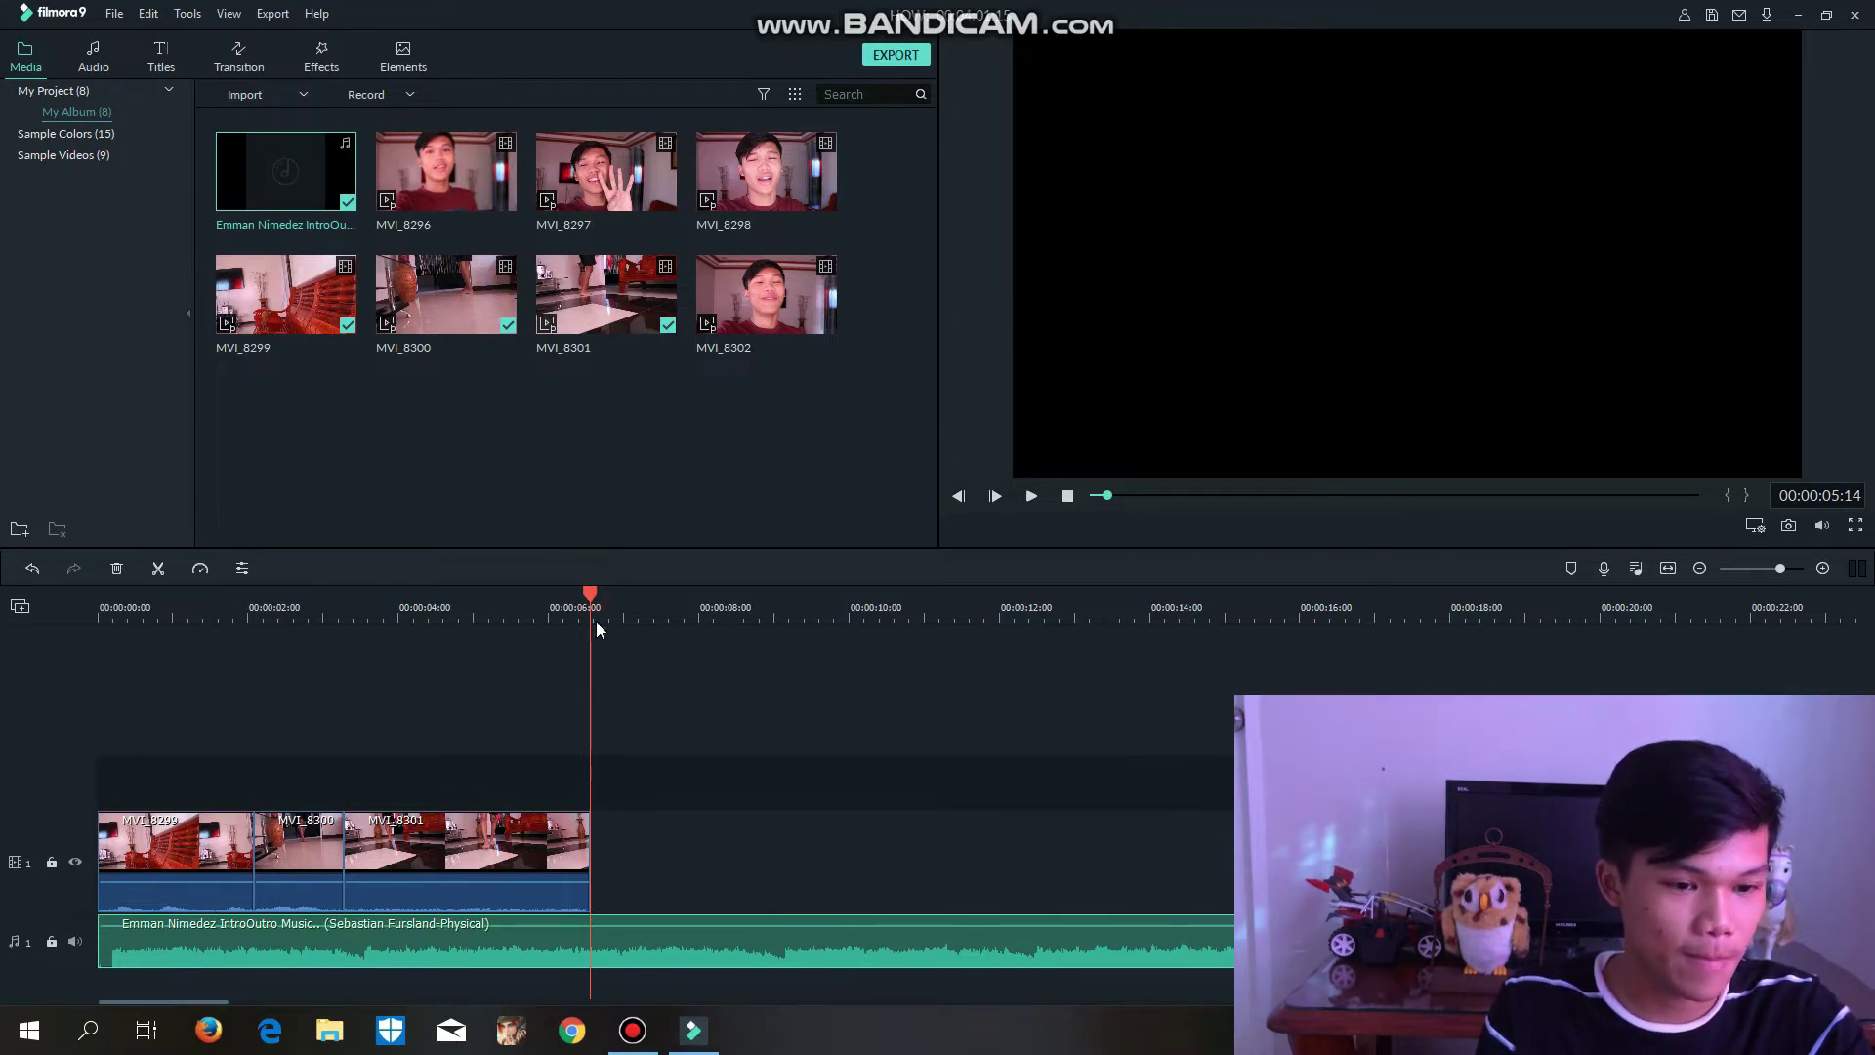
pyautogui.click(144, 830)
pyautogui.click(128, 604)
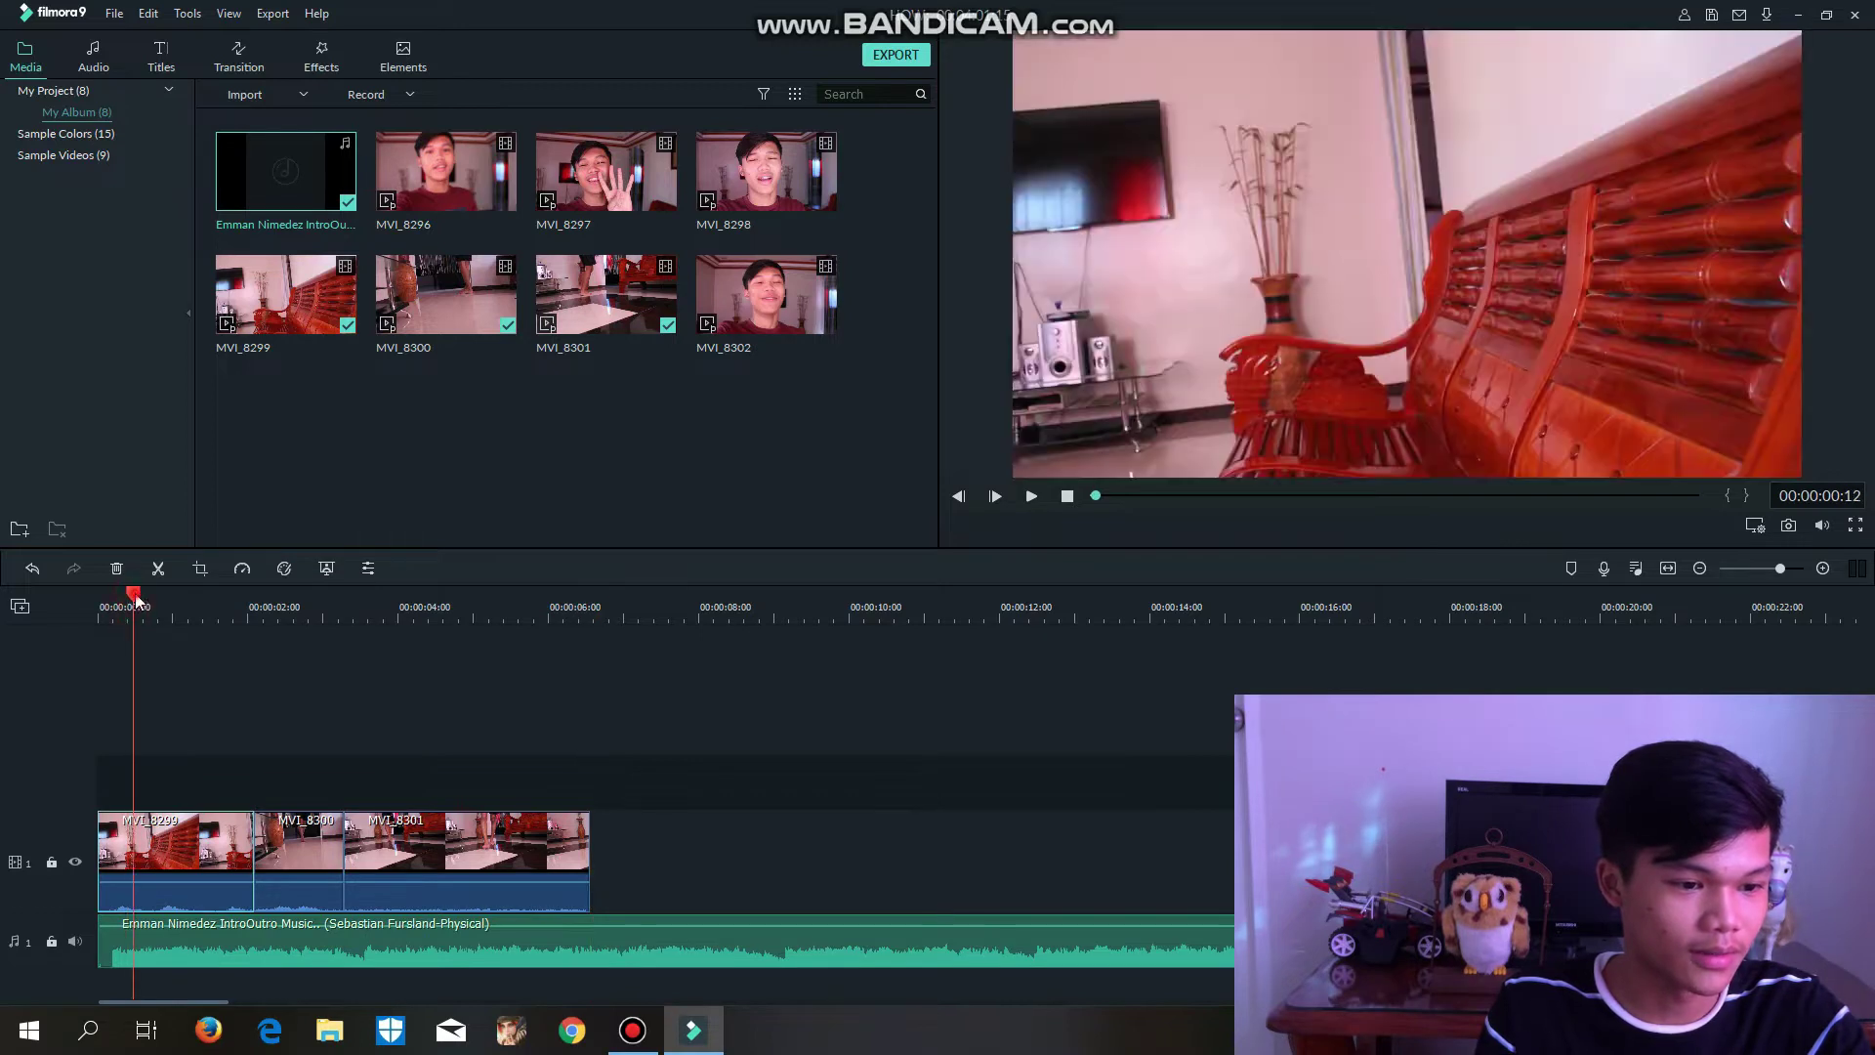
pyautogui.moveTo(131, 592); pyautogui.dragTo(98, 592)
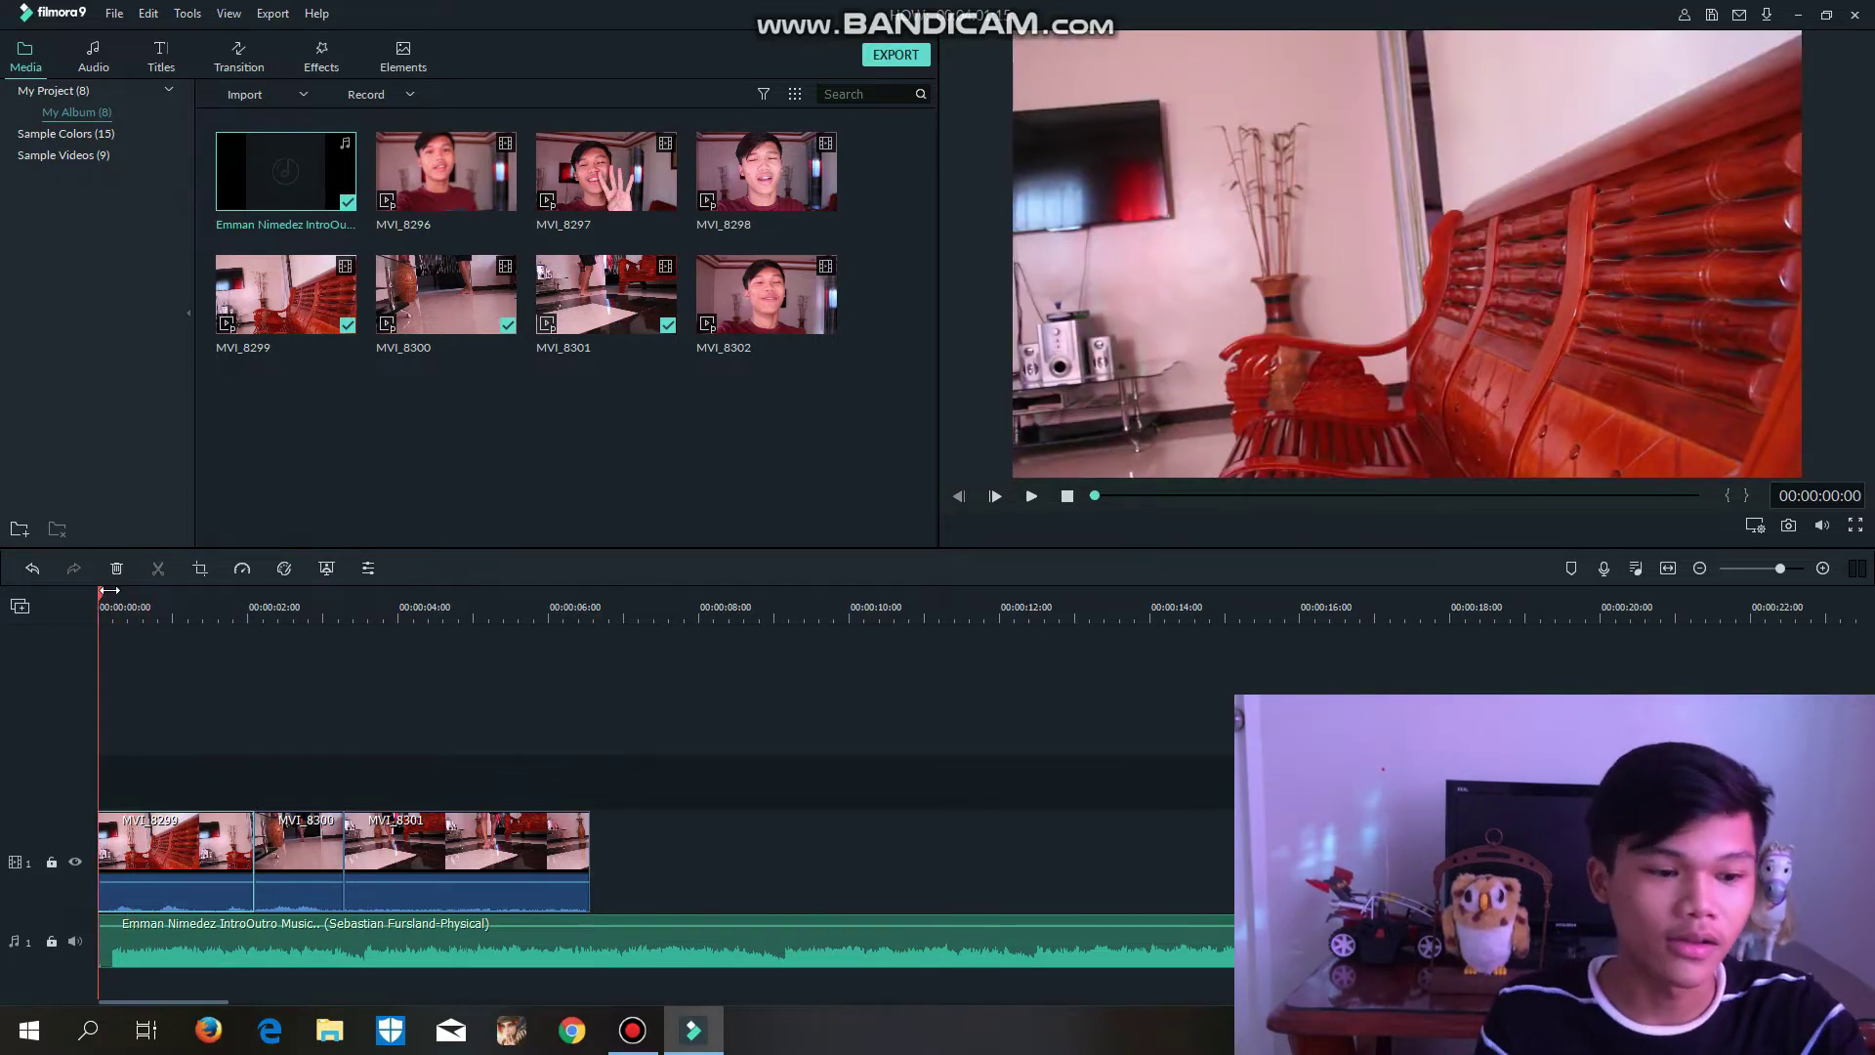
pyautogui.press('space')
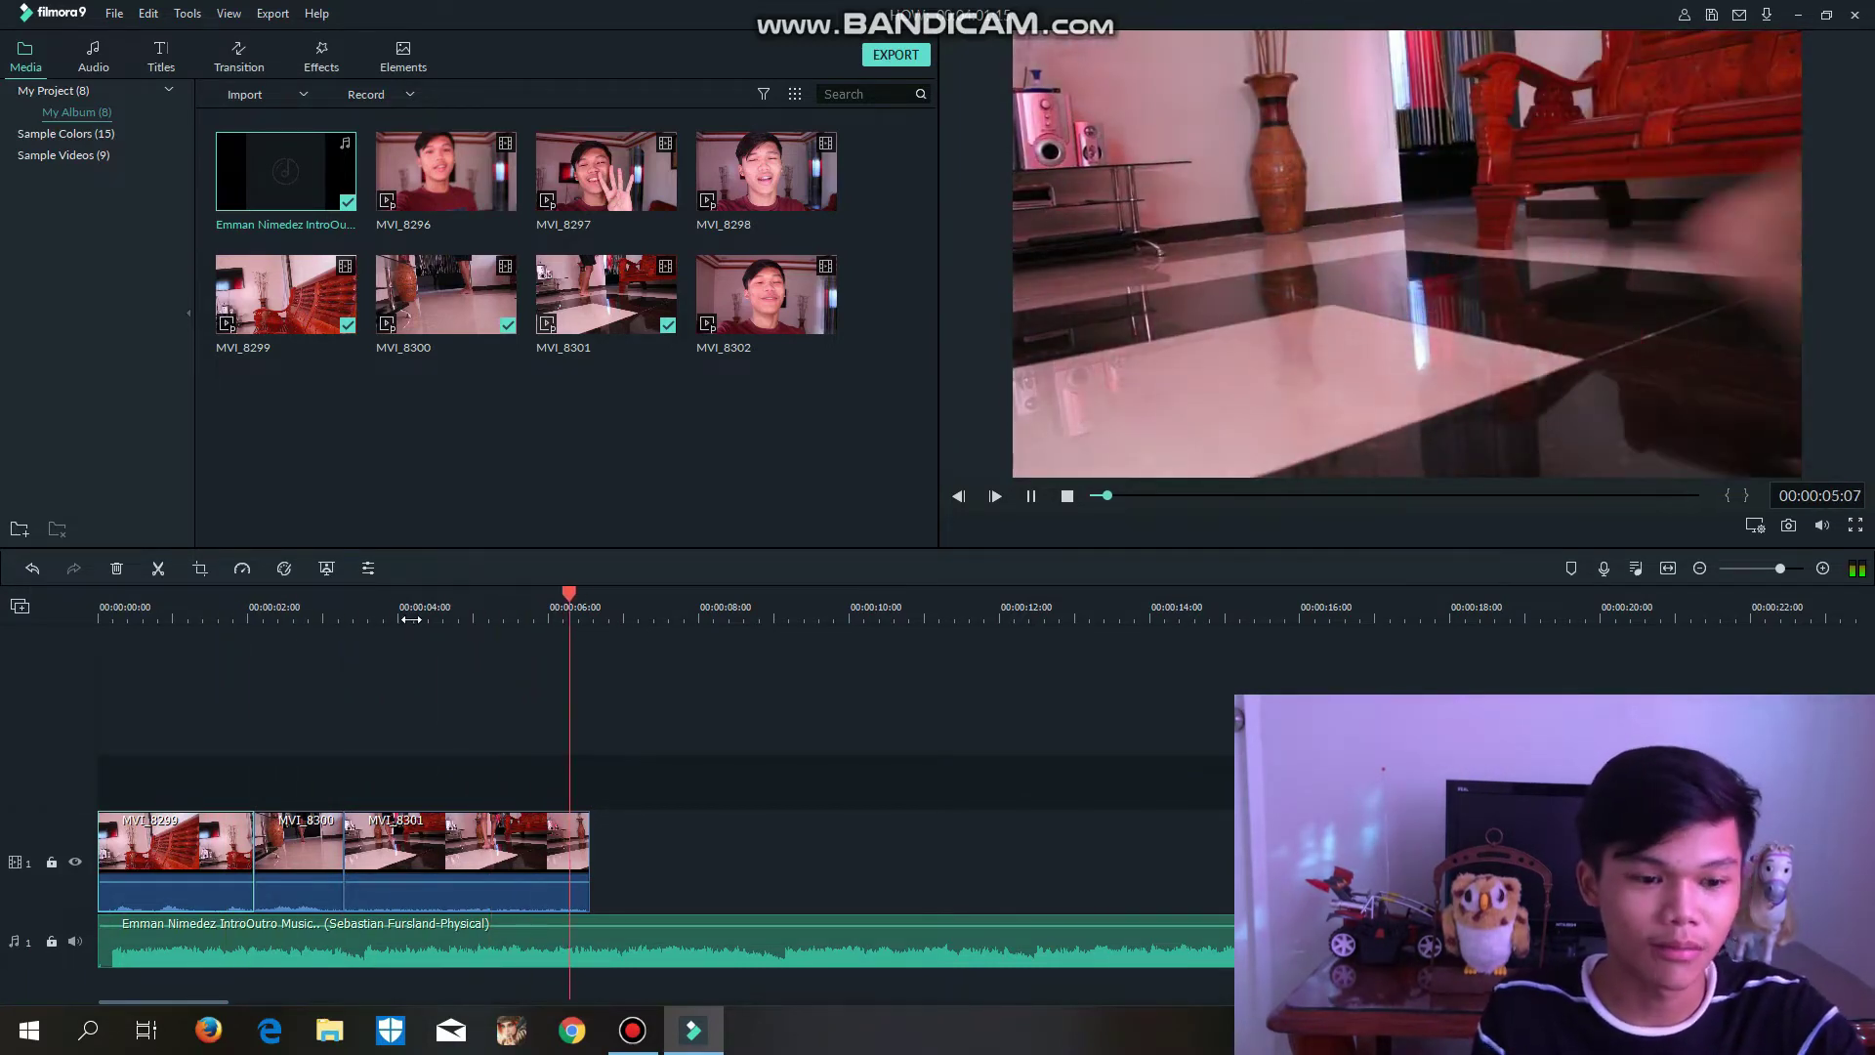
pyautogui.press('space')
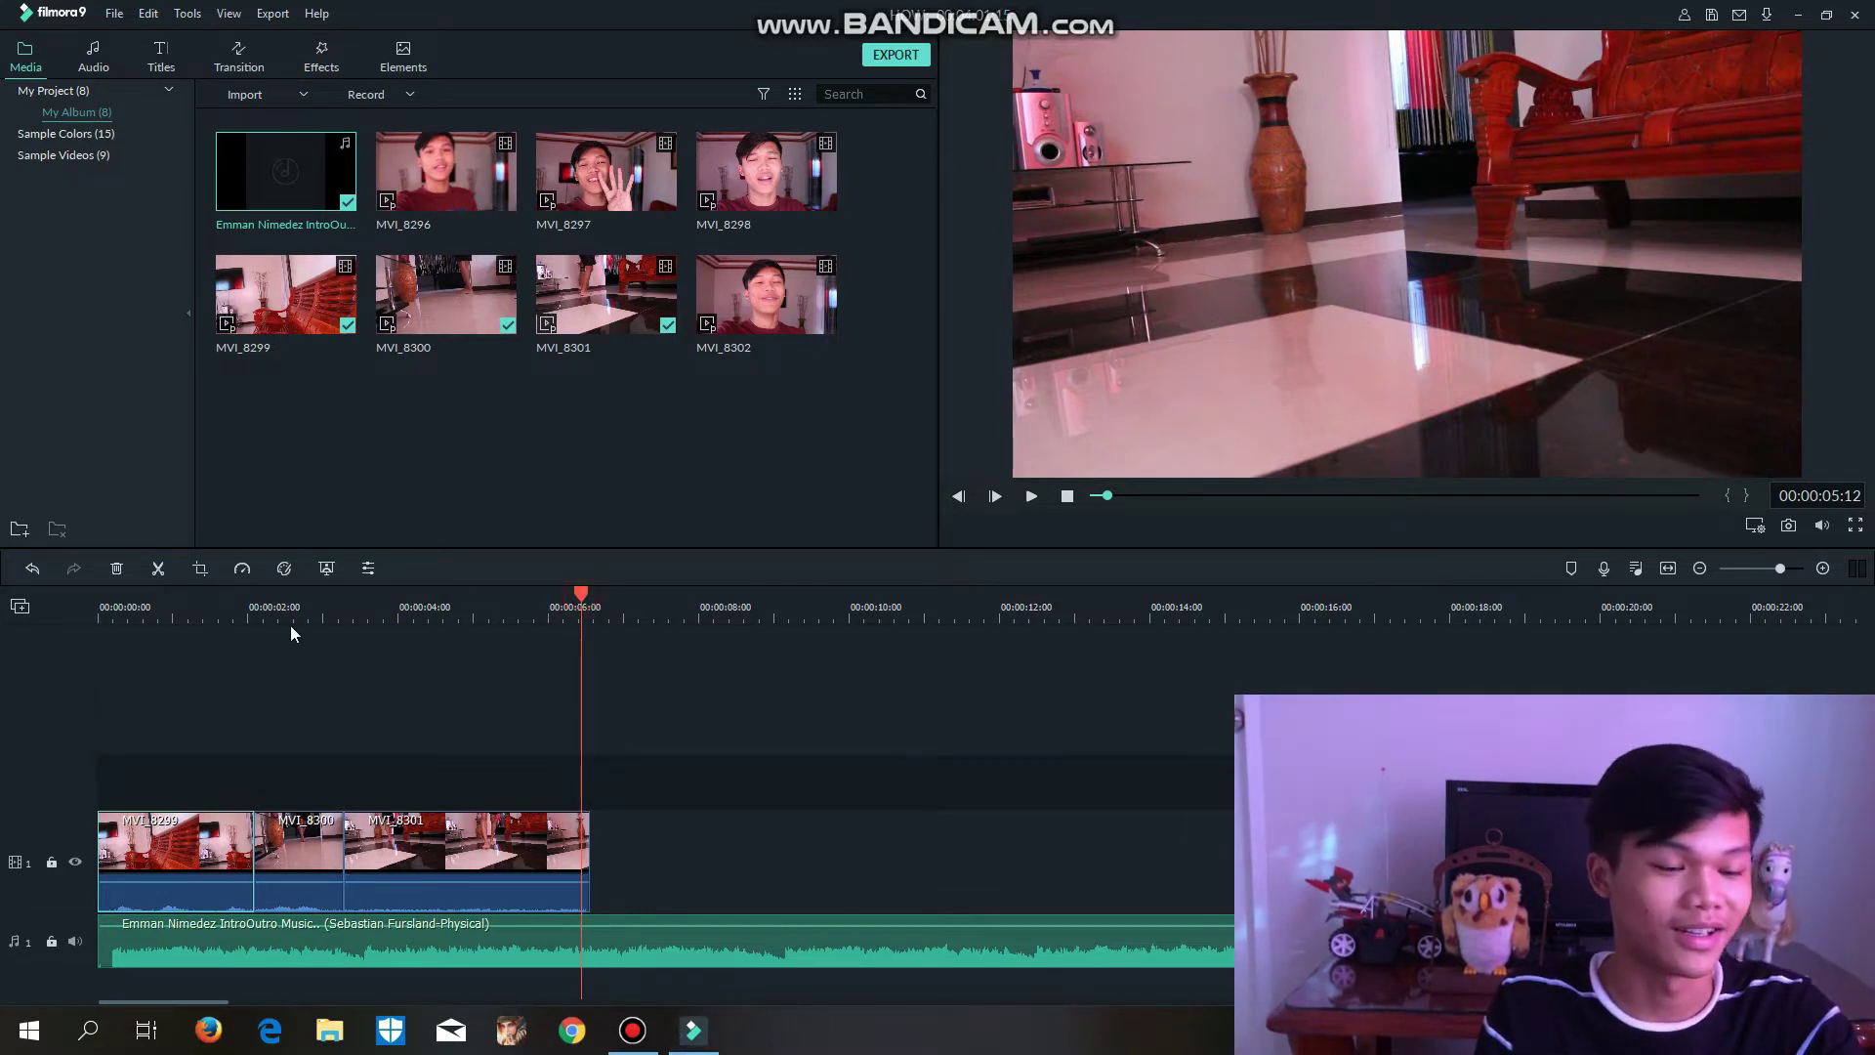
# - Add the Title 32 preset on video track 2 above the clips, starting at 00:00:00:00
pyautogui.click(198, 613)
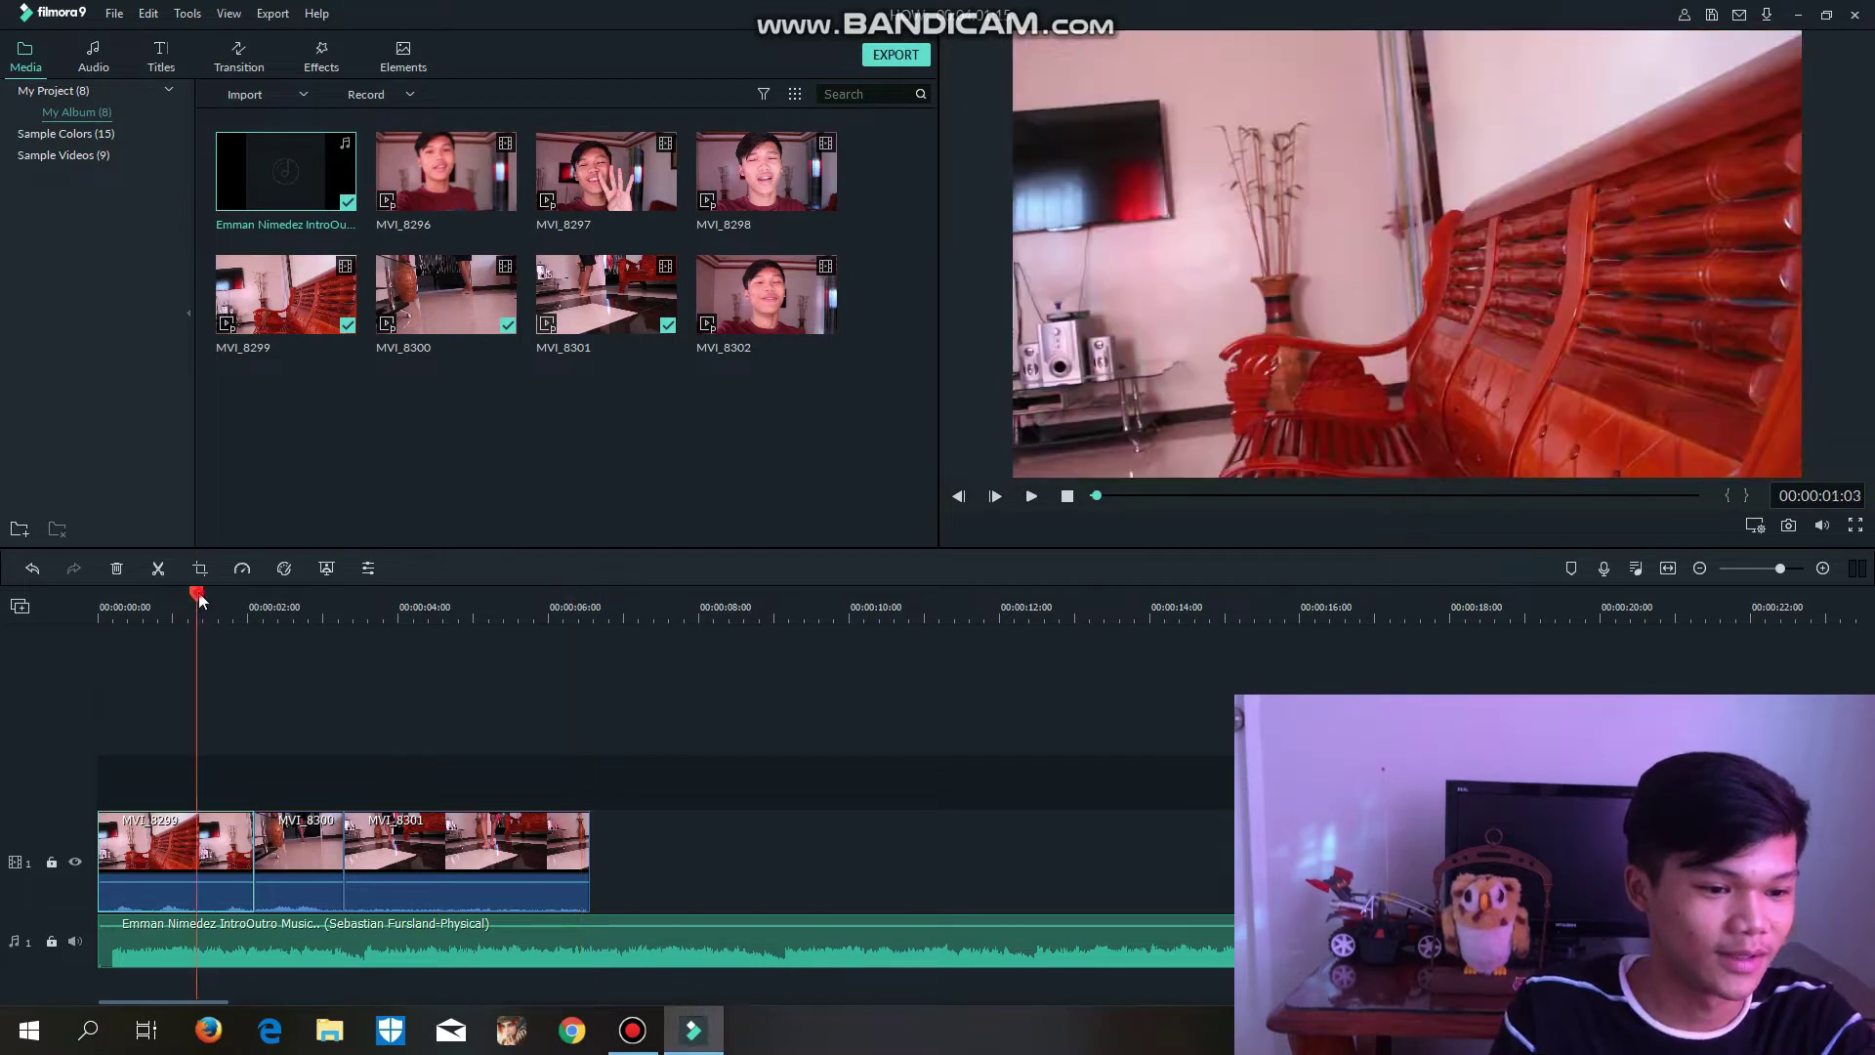
pyautogui.click(78, 604)
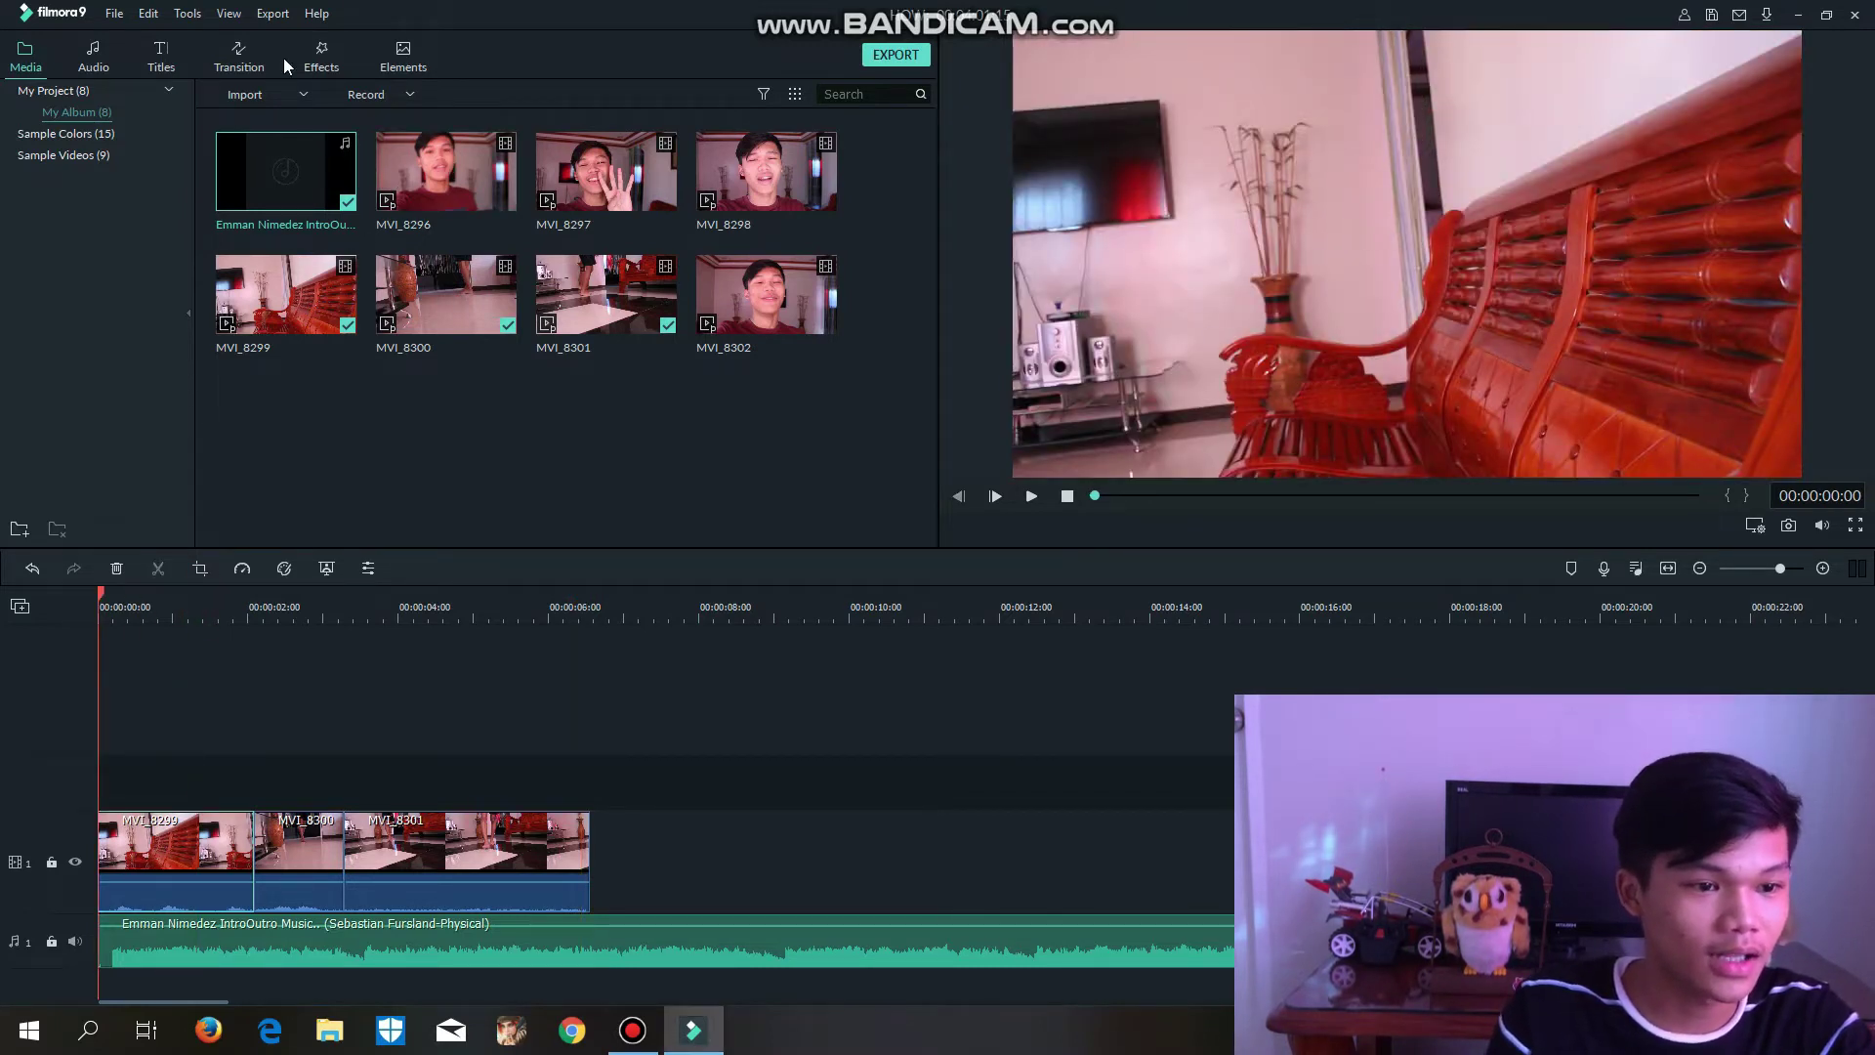
pyautogui.click(174, 66)
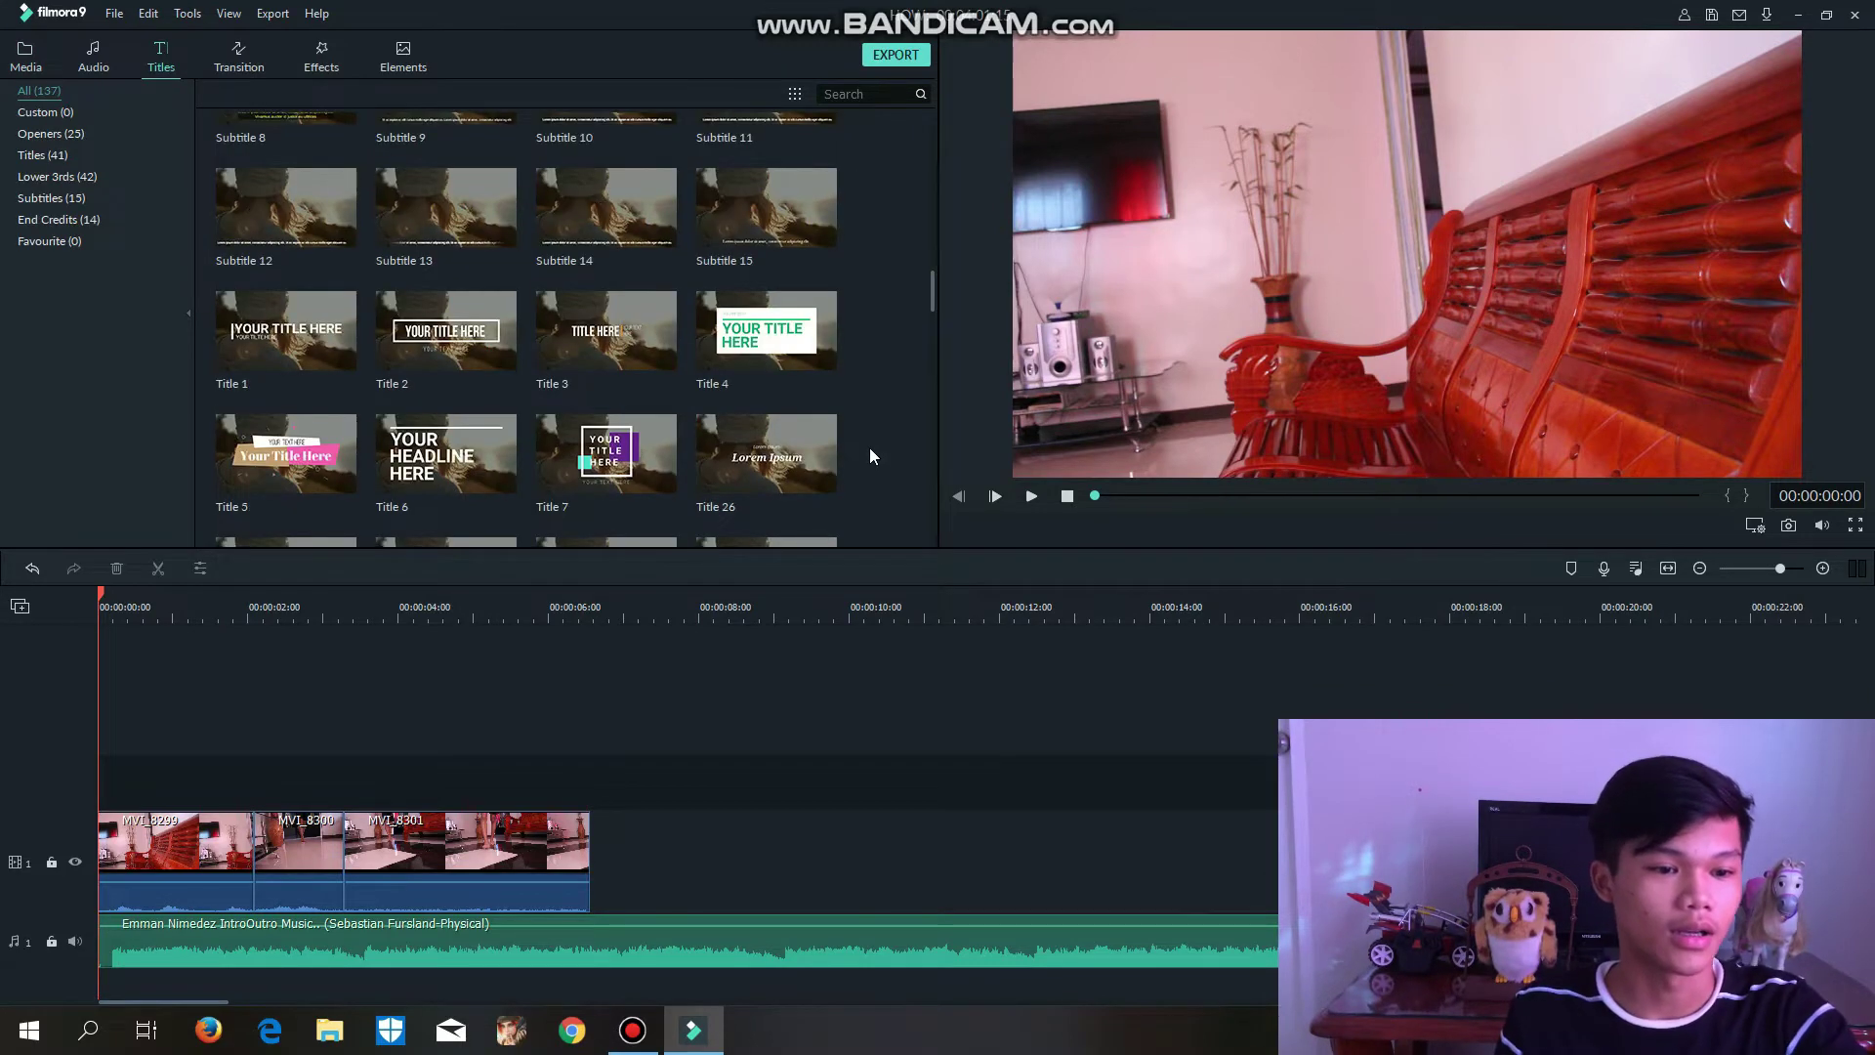
pyautogui.scroll(5, 883, 395)
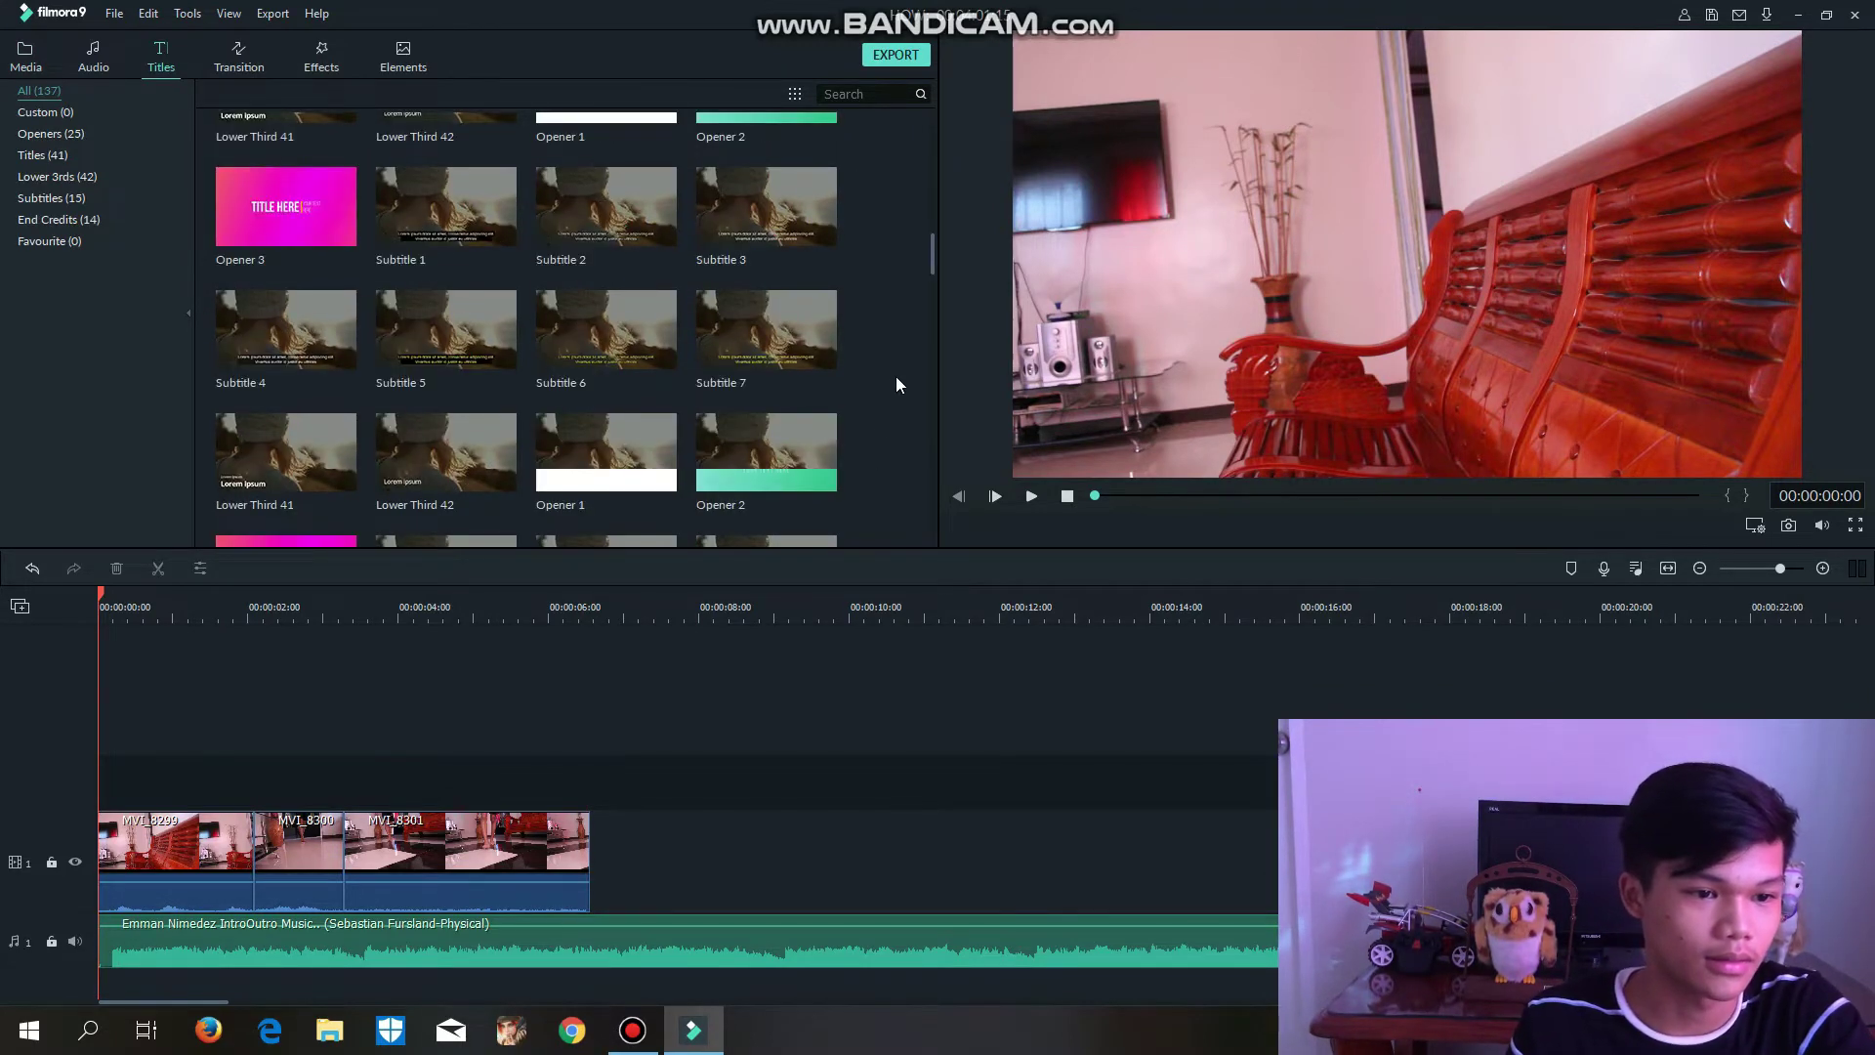
pyautogui.scroll(-5, 897, 382)
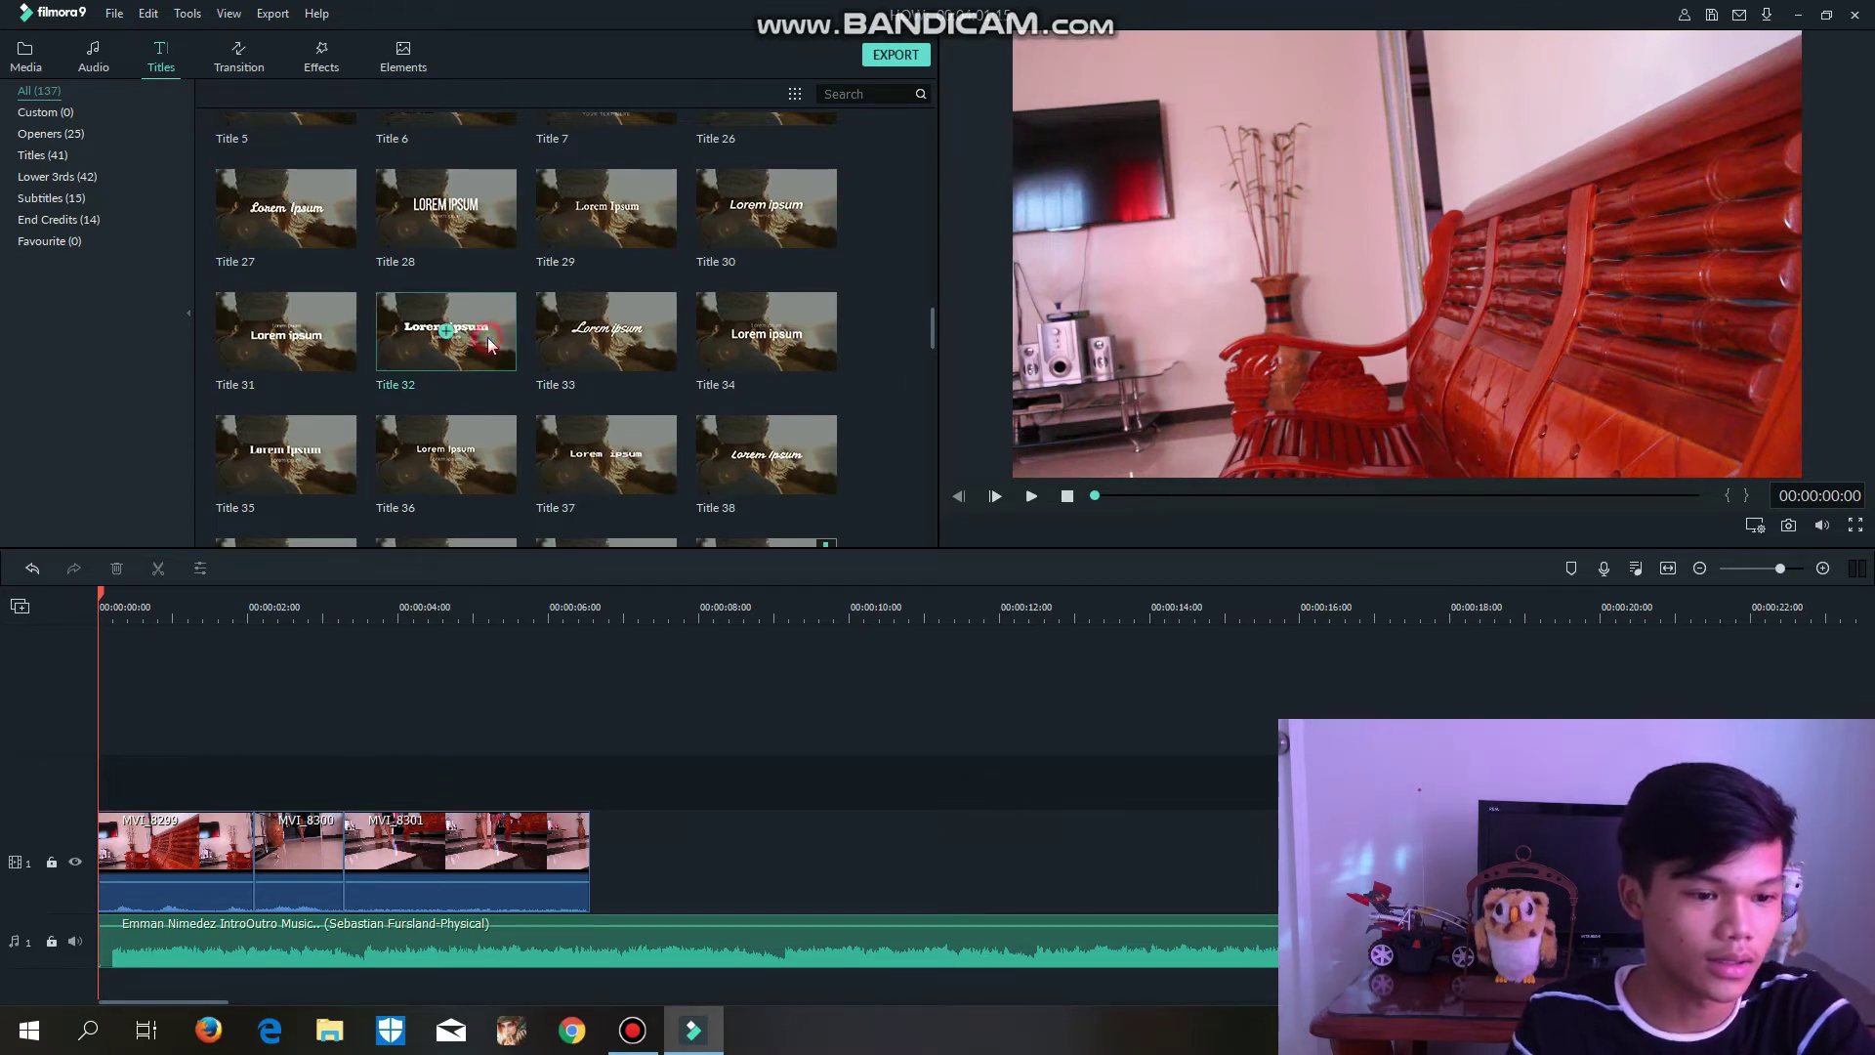
pyautogui.moveTo(489, 337); pyautogui.dragTo(91, 778)
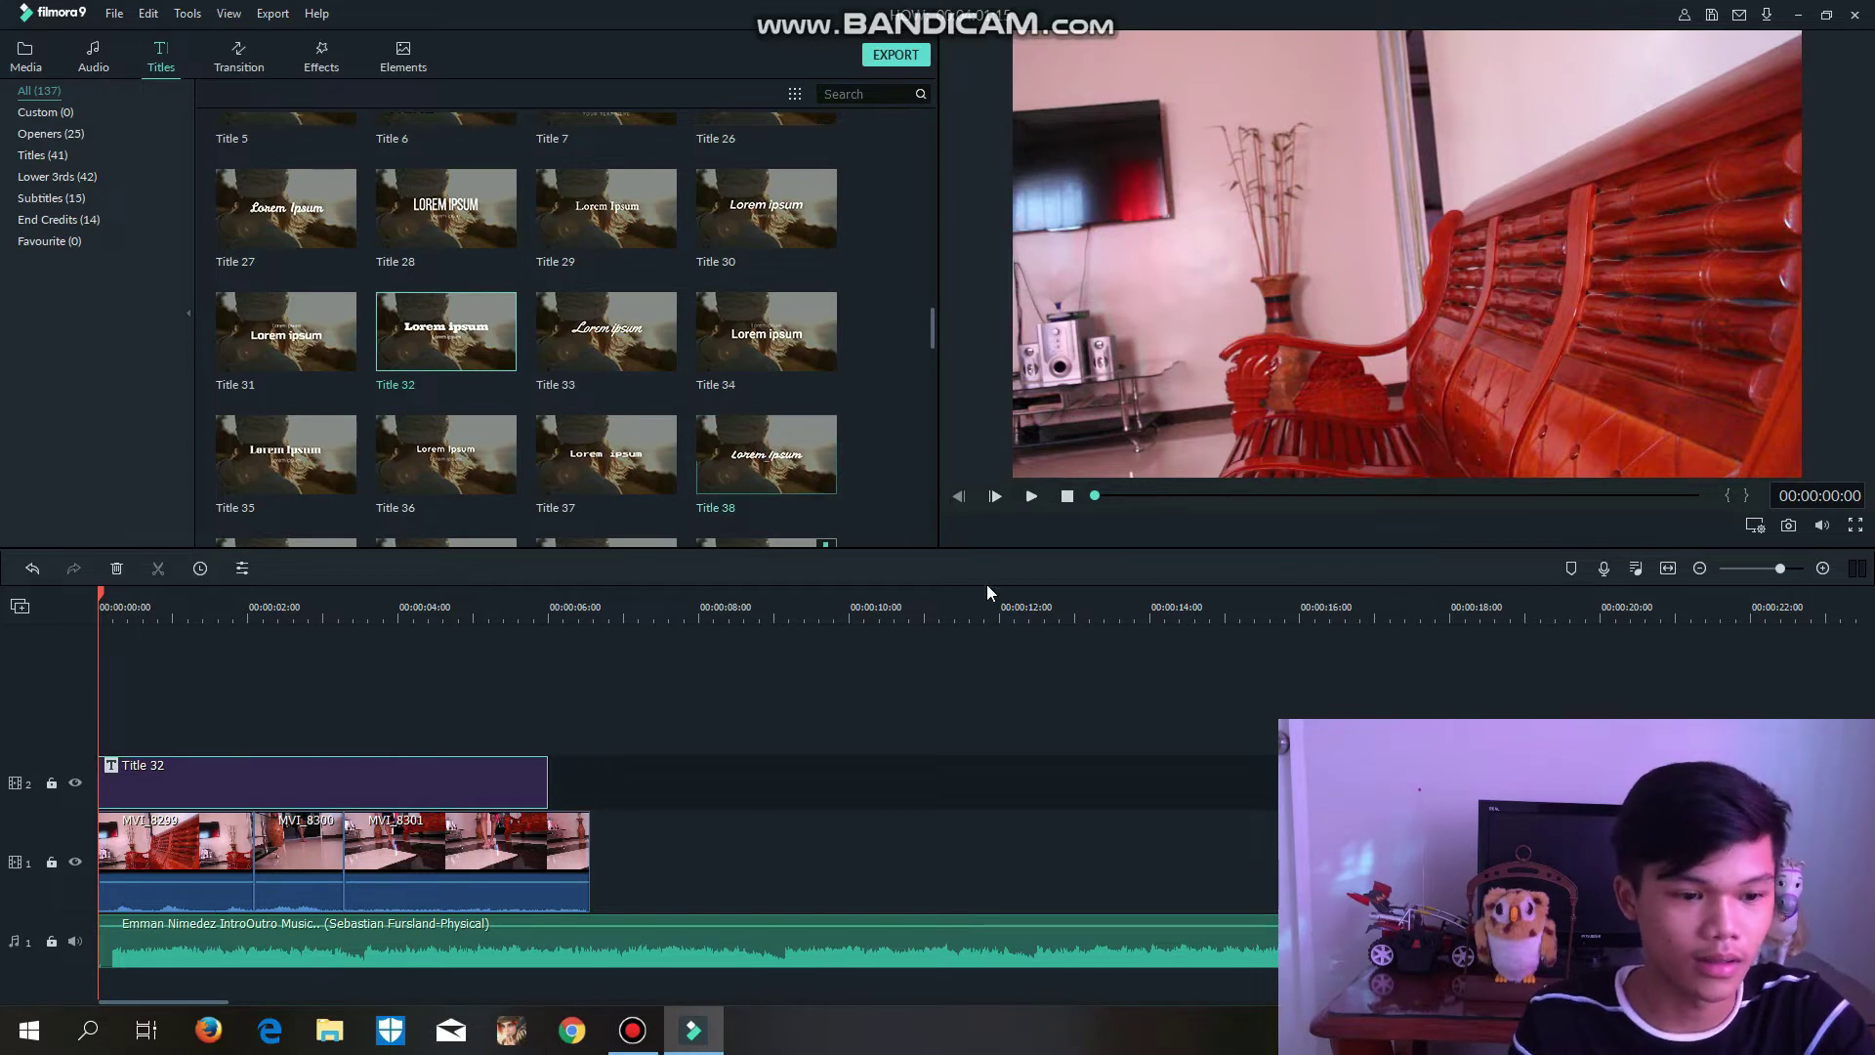
# - Replace the main heading of the Title 32 overlay with the text M AND D VLOGS
pyautogui.press('space')
pyautogui.click(367, 771)
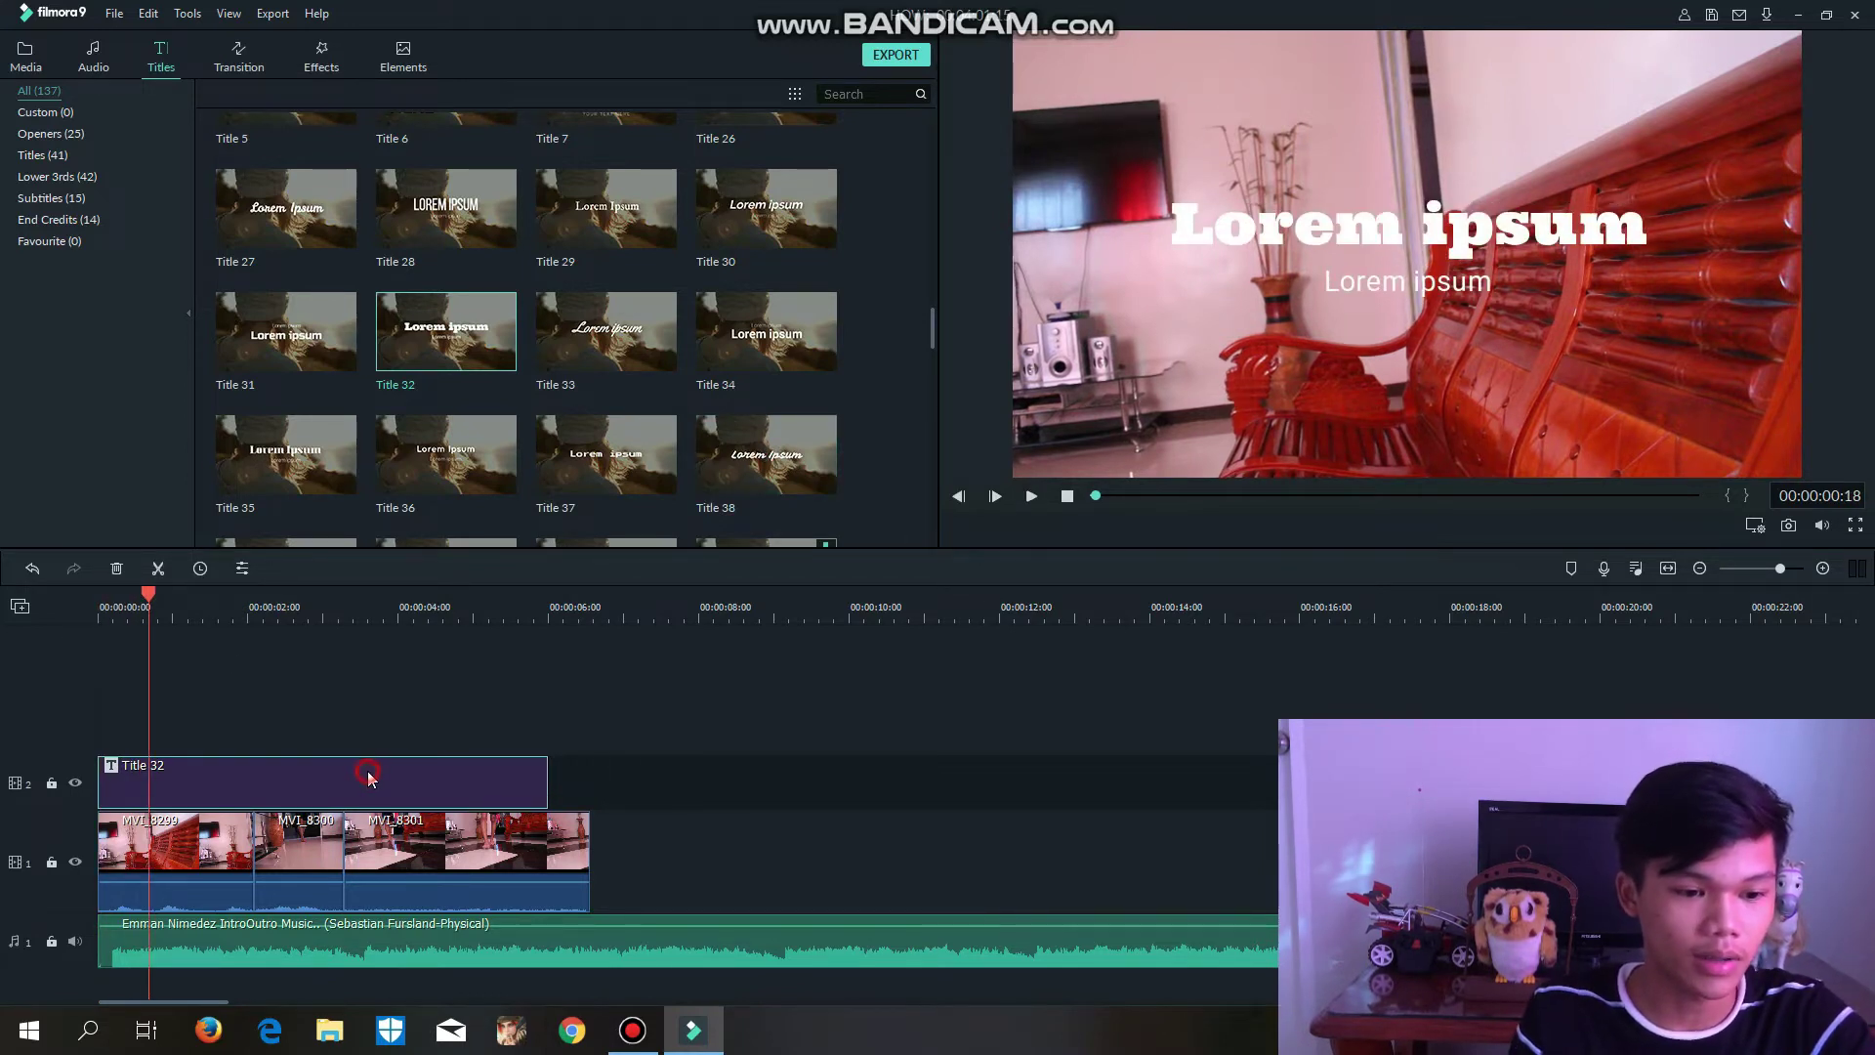
pyautogui.click(368, 773)
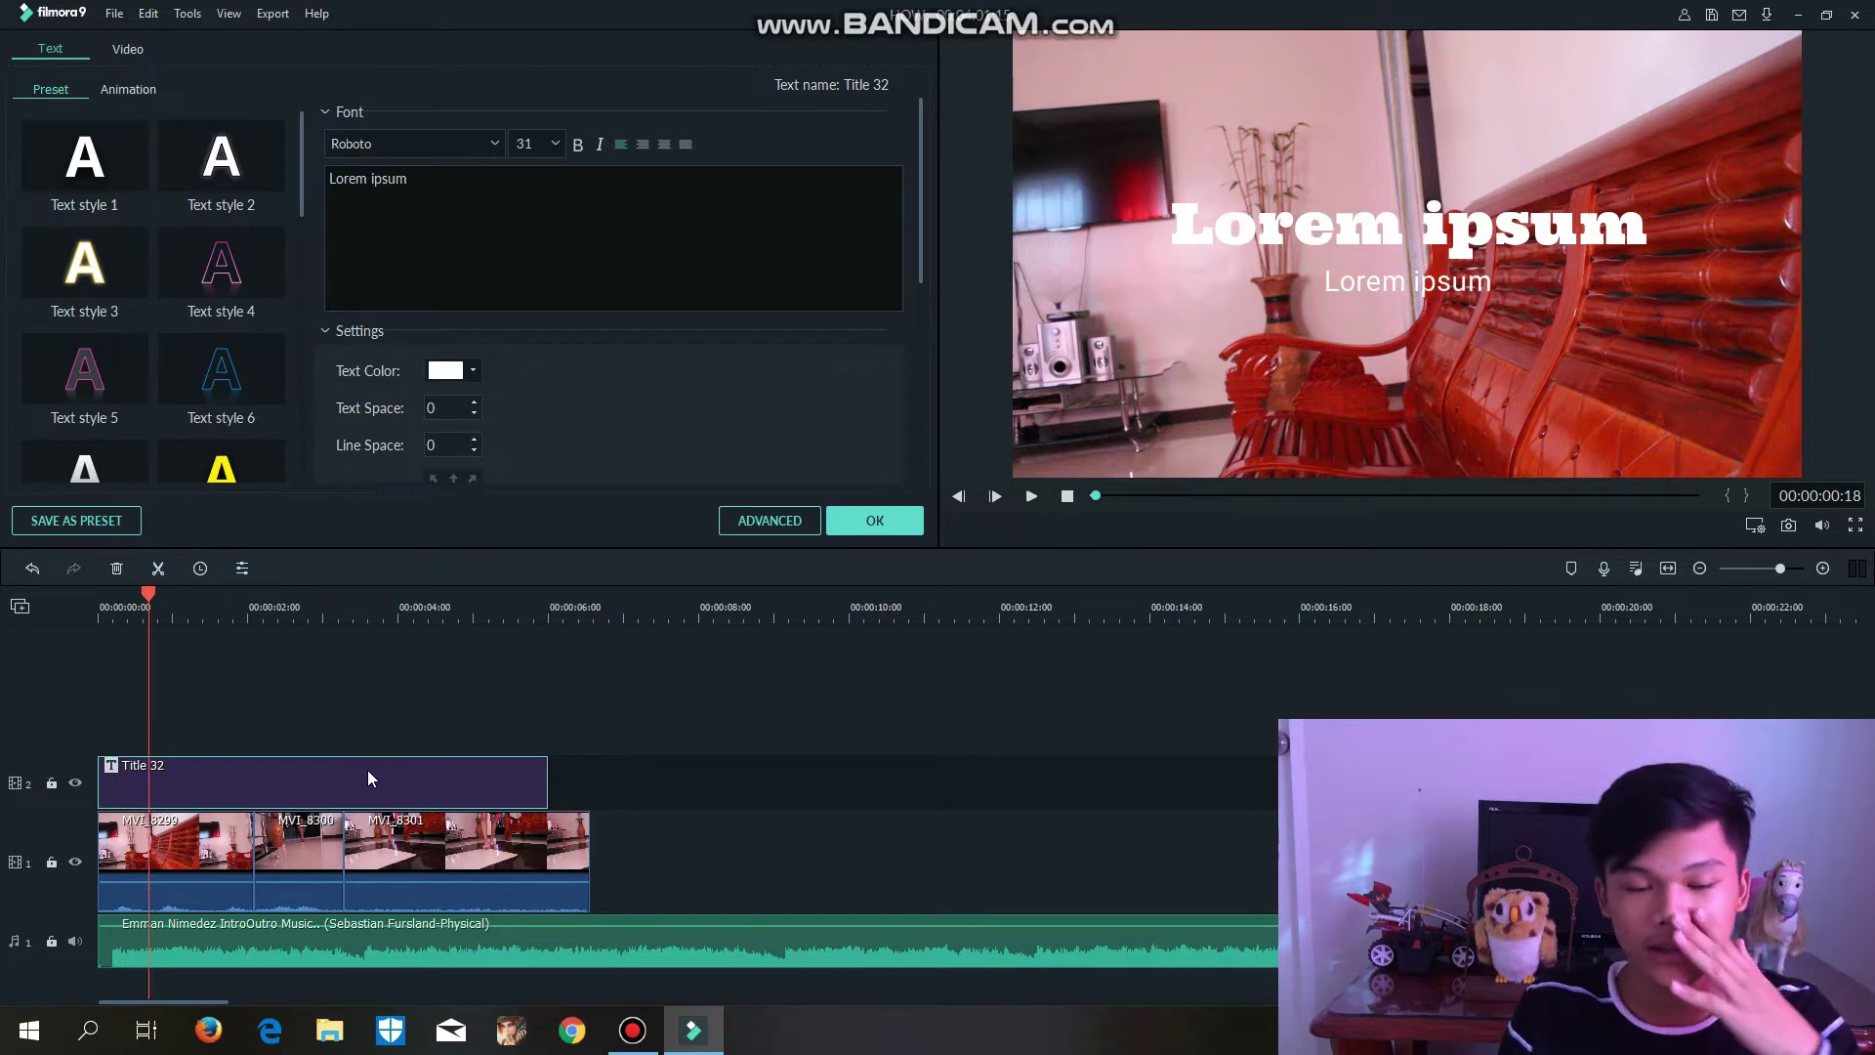
pyautogui.click(1633, 235)
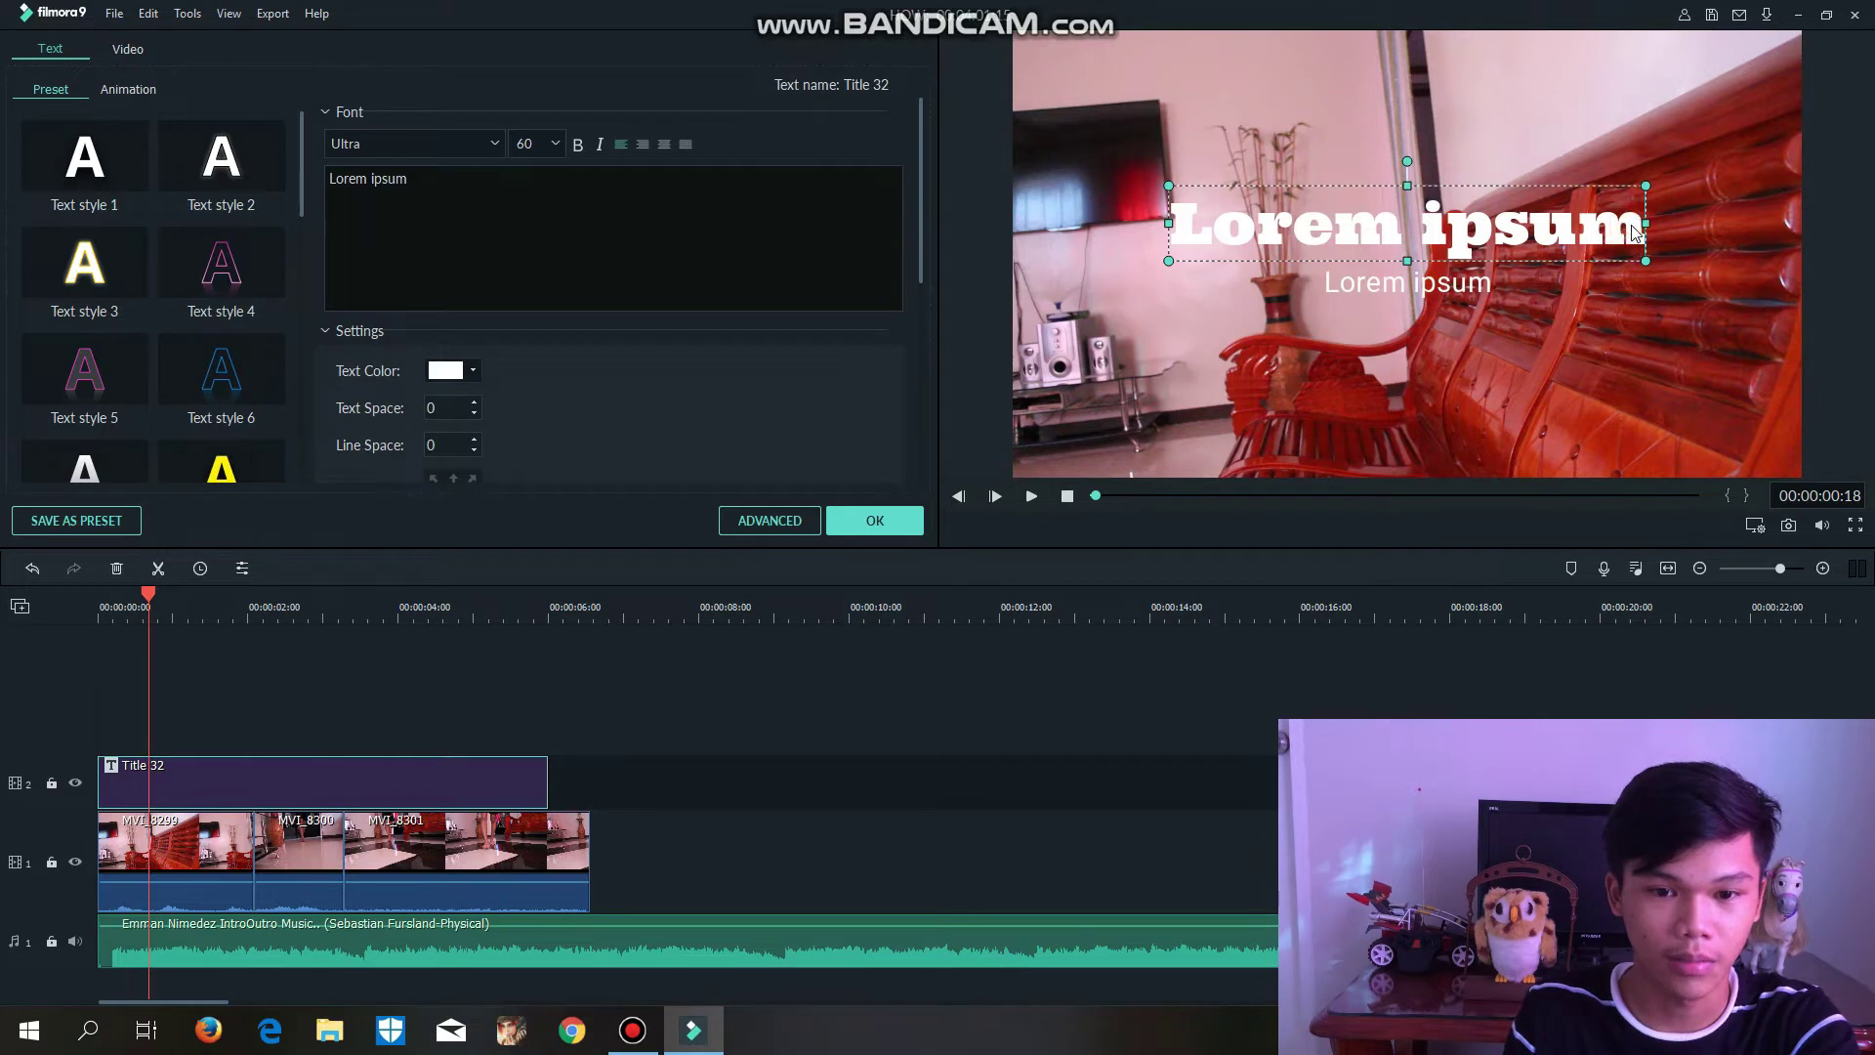
pyautogui.moveTo(1623, 227); pyautogui.dragTo(1509, 282)
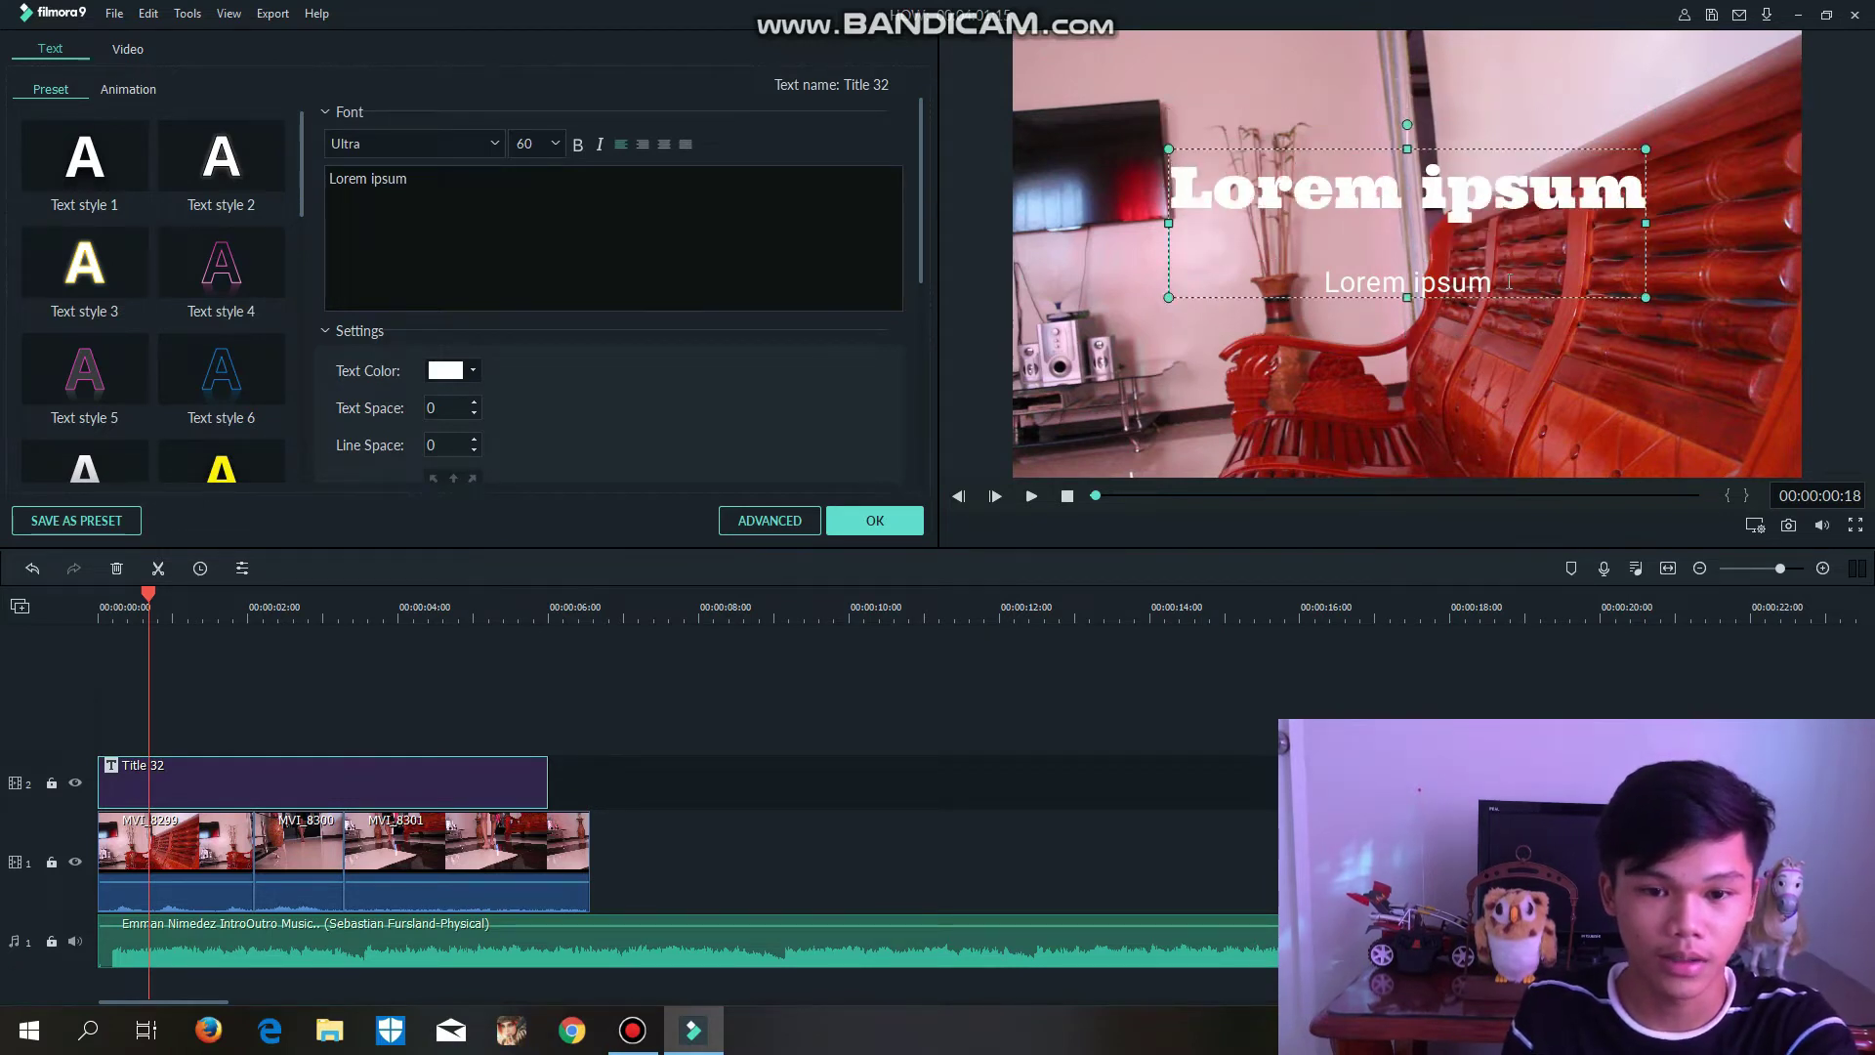
pyautogui.hotkey('ctrl', 'a')
pyautogui.press('BackSpace')
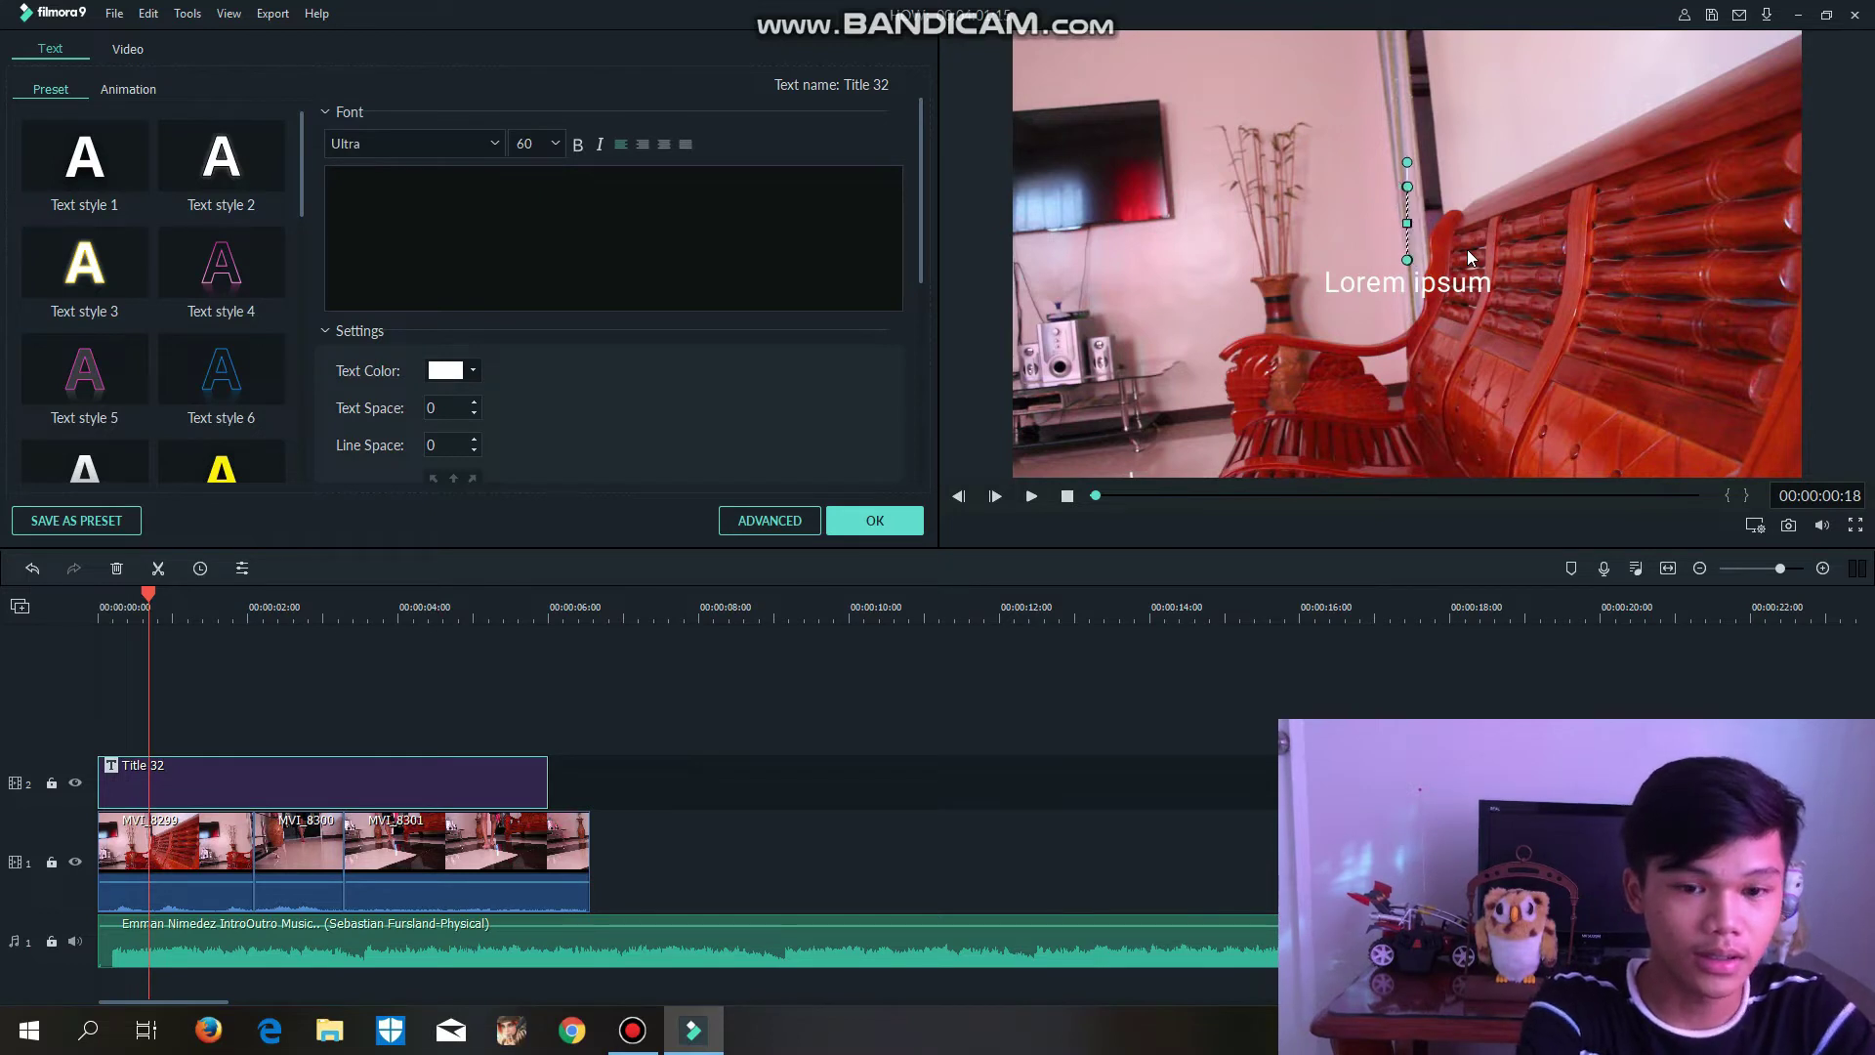
pyautogui.write('M ANDS')
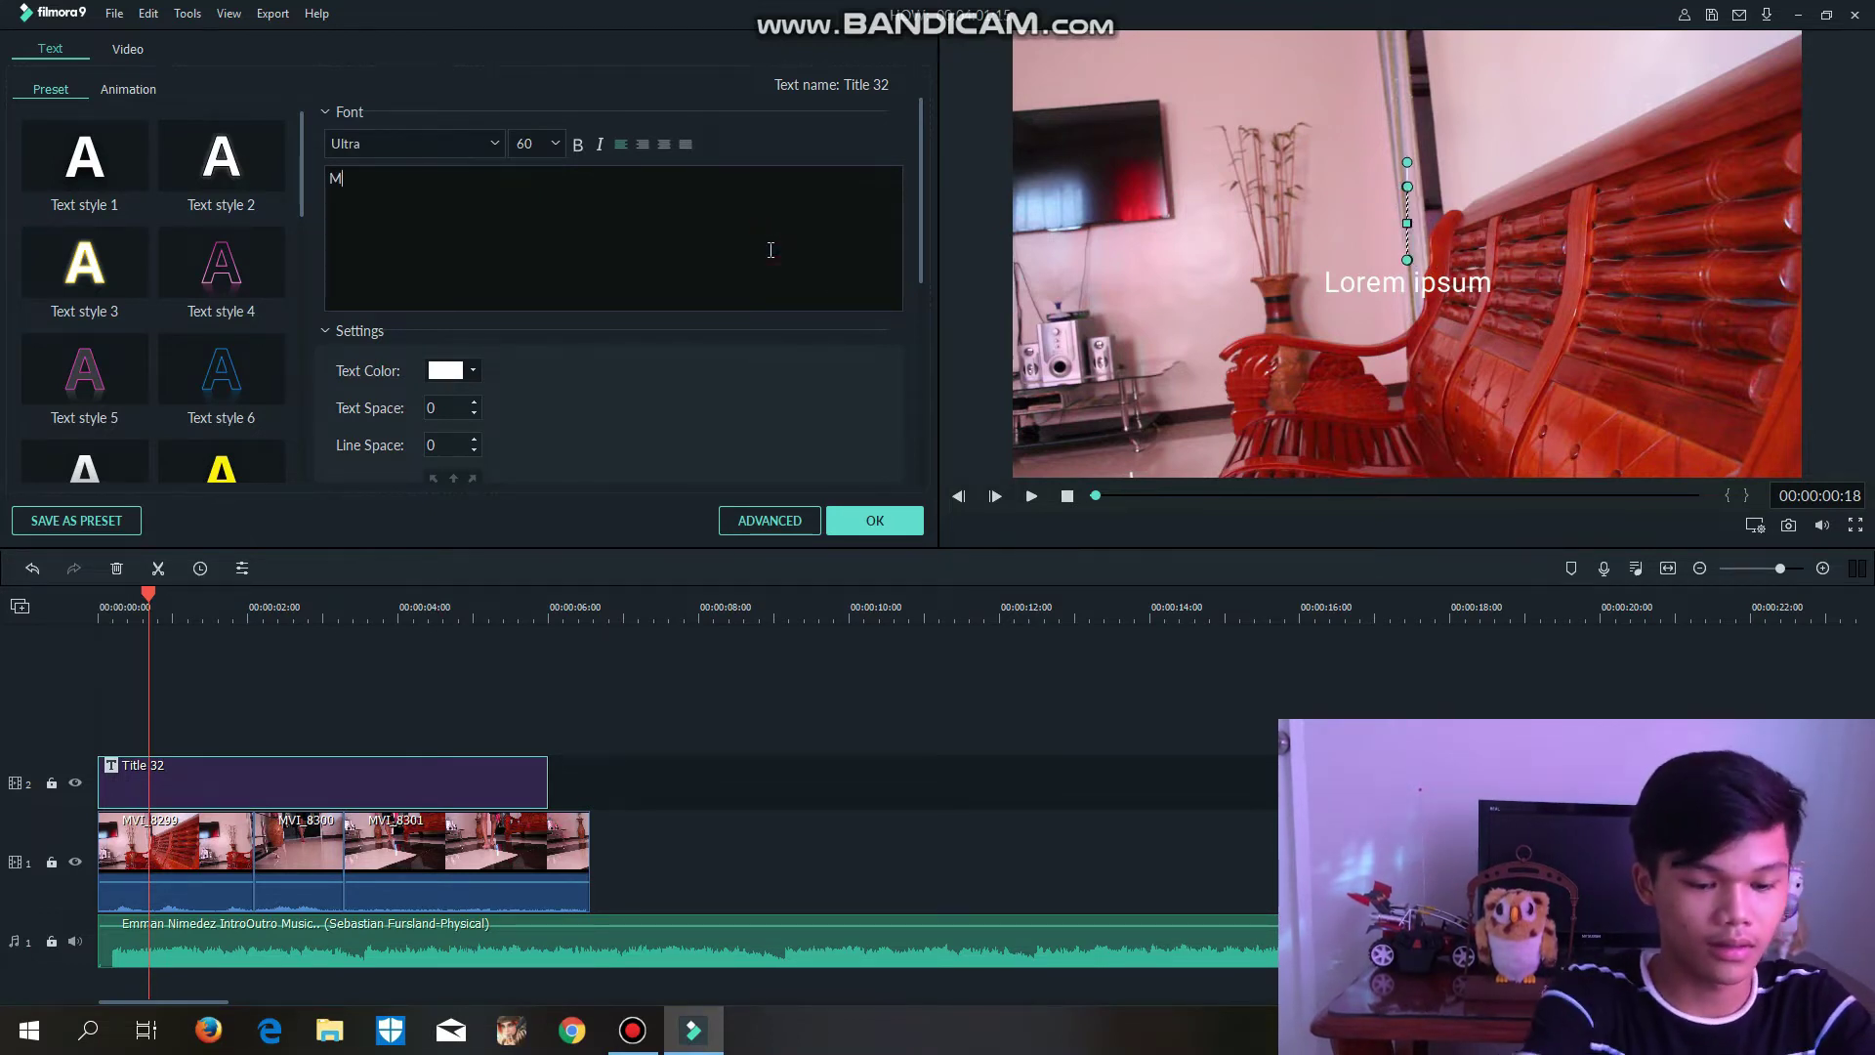
pyautogui.press('BackSpace')
pyautogui.press('BackSpace')
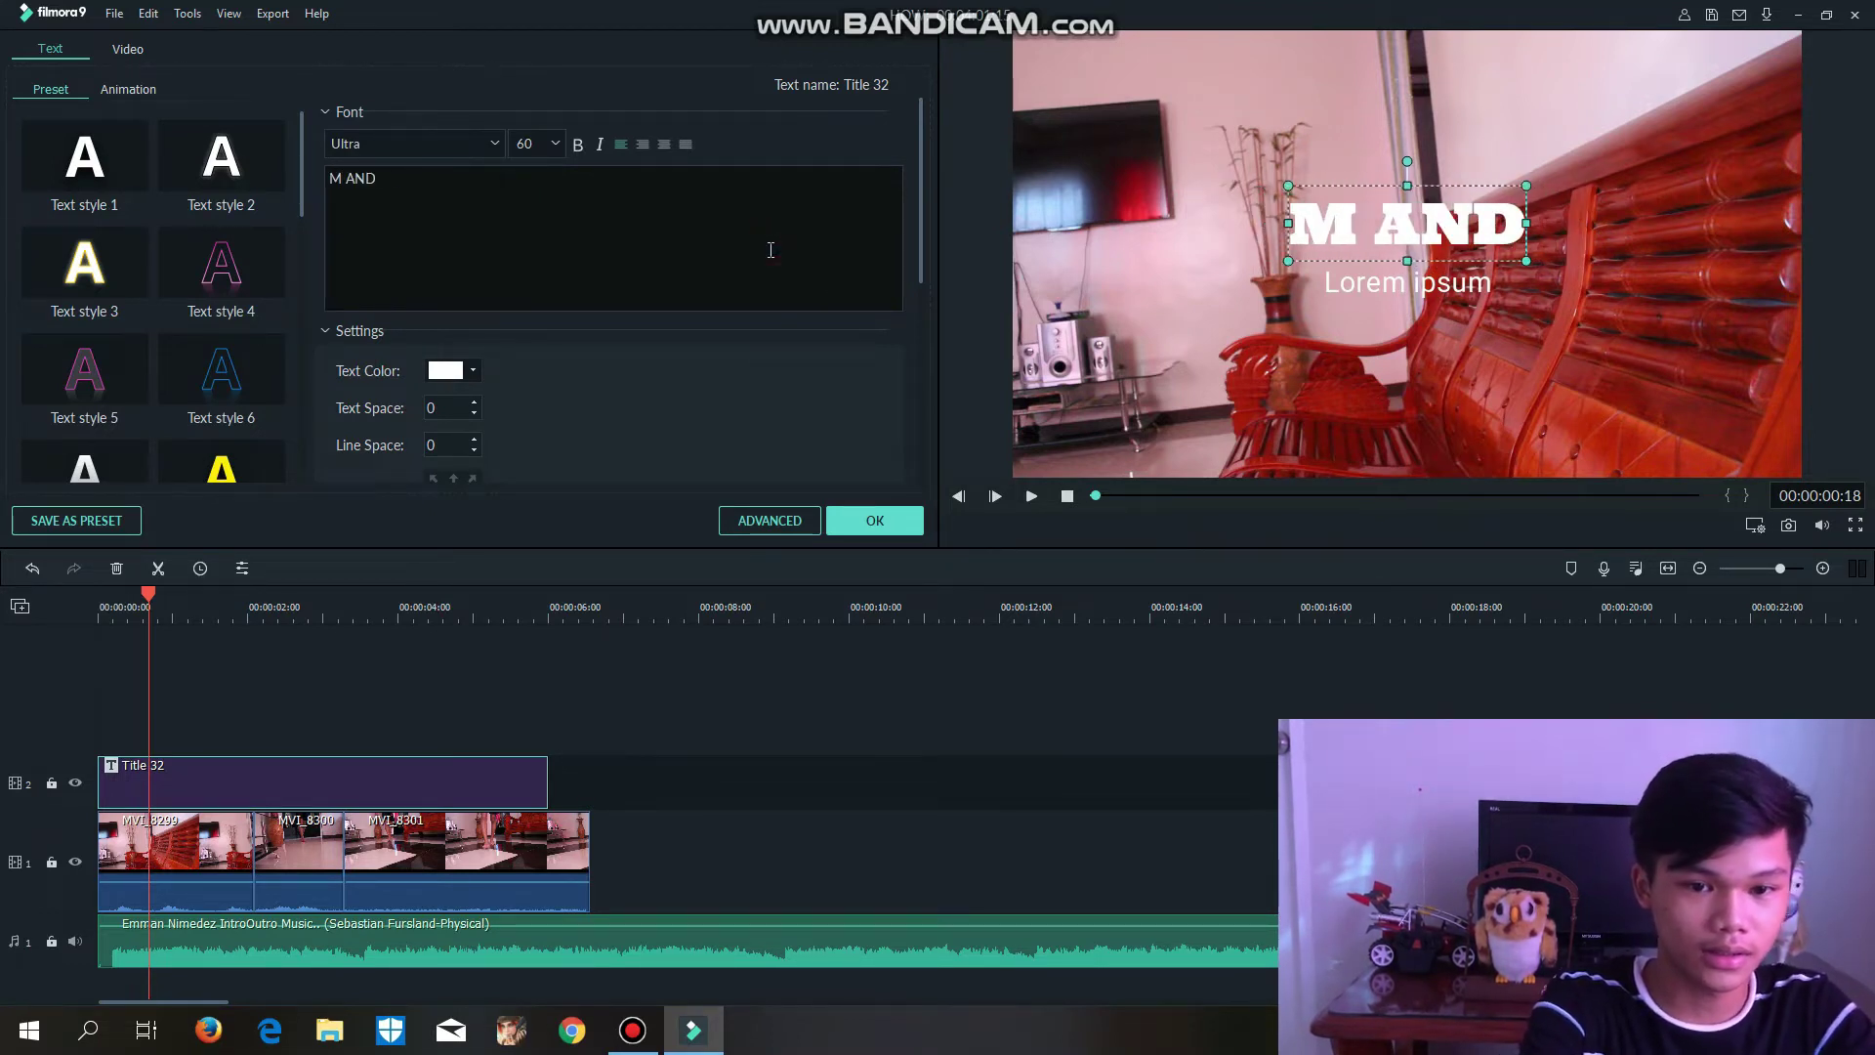
pyautogui.write('D D VLOGS')
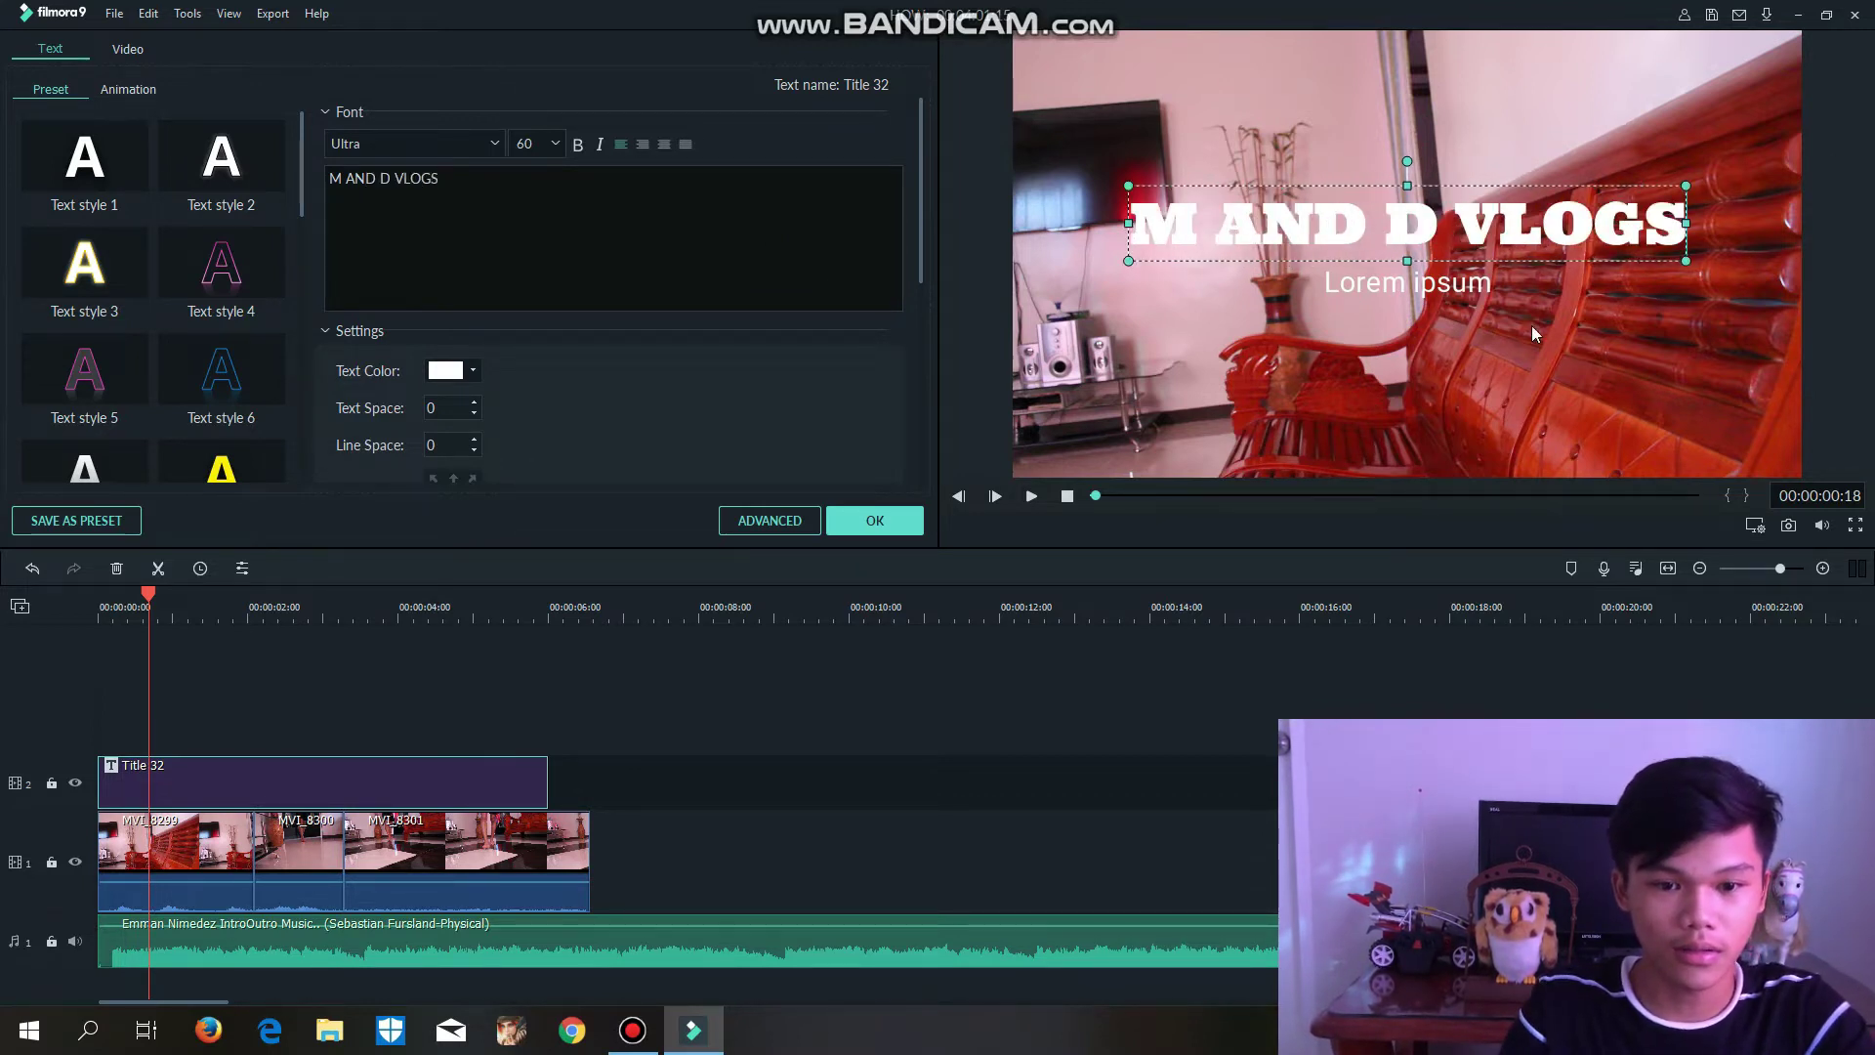
# - Delete all the placeholder text from the subtitle line beneath the M AND D VLOGS heading
pyautogui.click(1484, 284)
pyautogui.press('BackSpace')
pyautogui.press('BackSpace')
pyautogui.press('BackSpace')
pyautogui.press('BackSpace')
pyautogui.press('BackSpace')
pyautogui.press('BackSpace')
pyautogui.press('BackSpace')
pyautogui.press('BackSpace')
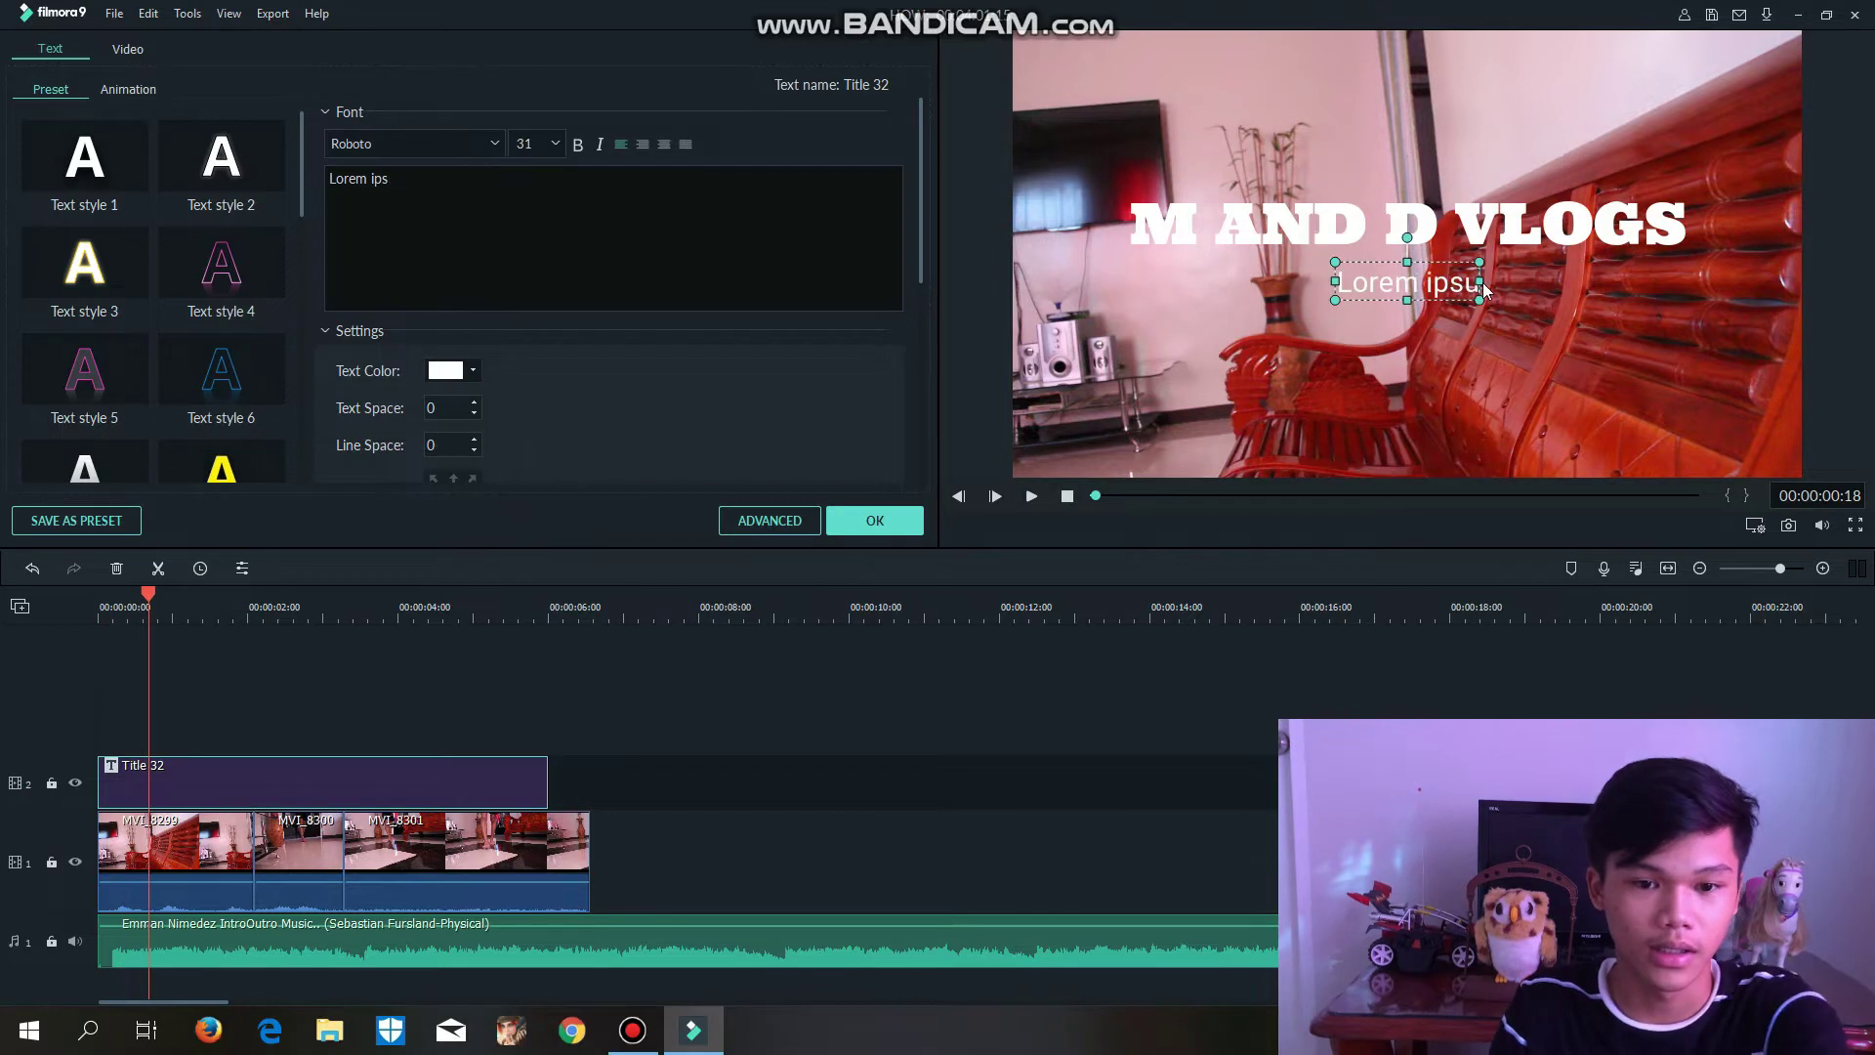
pyautogui.press('BackSpace')
pyautogui.press('BackSpace')
pyautogui.press('BackSpace')
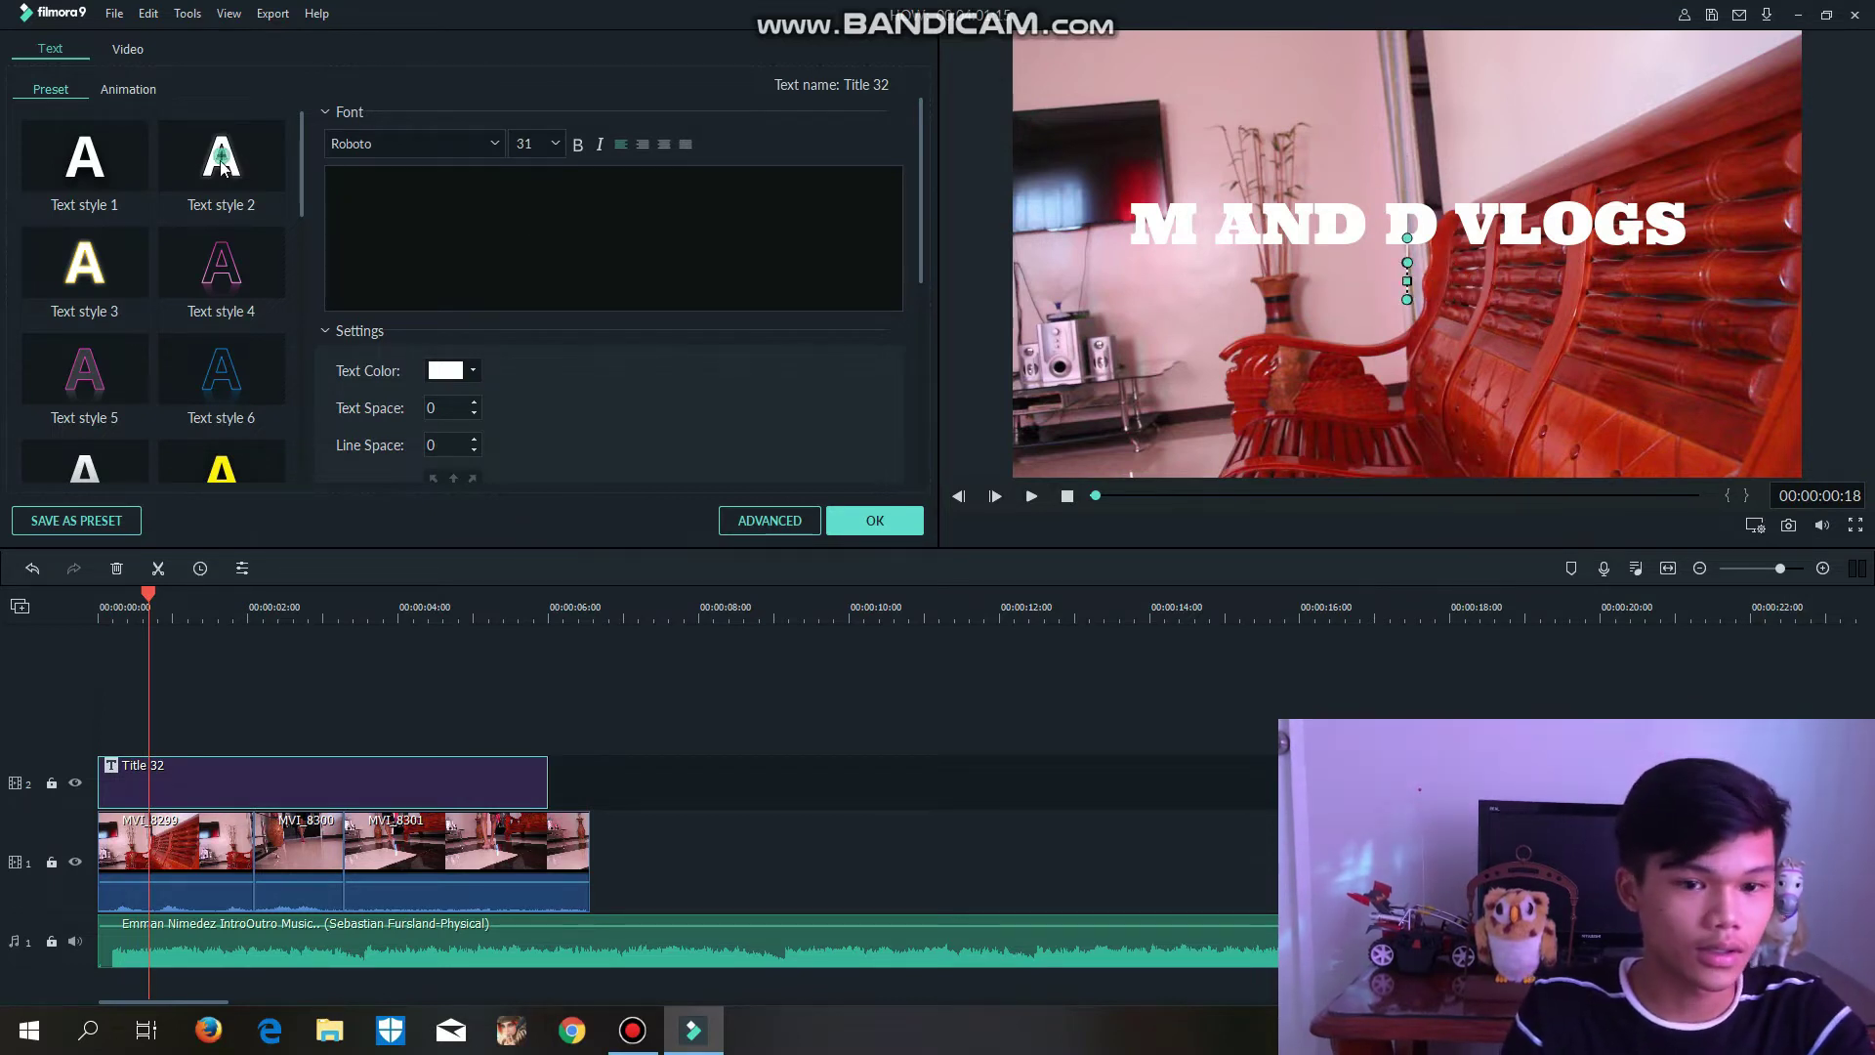
# - Apply Text style 2 and No Animation to the M AND D VLOGS heading and accept the title changes
pyautogui.click(1268, 236)
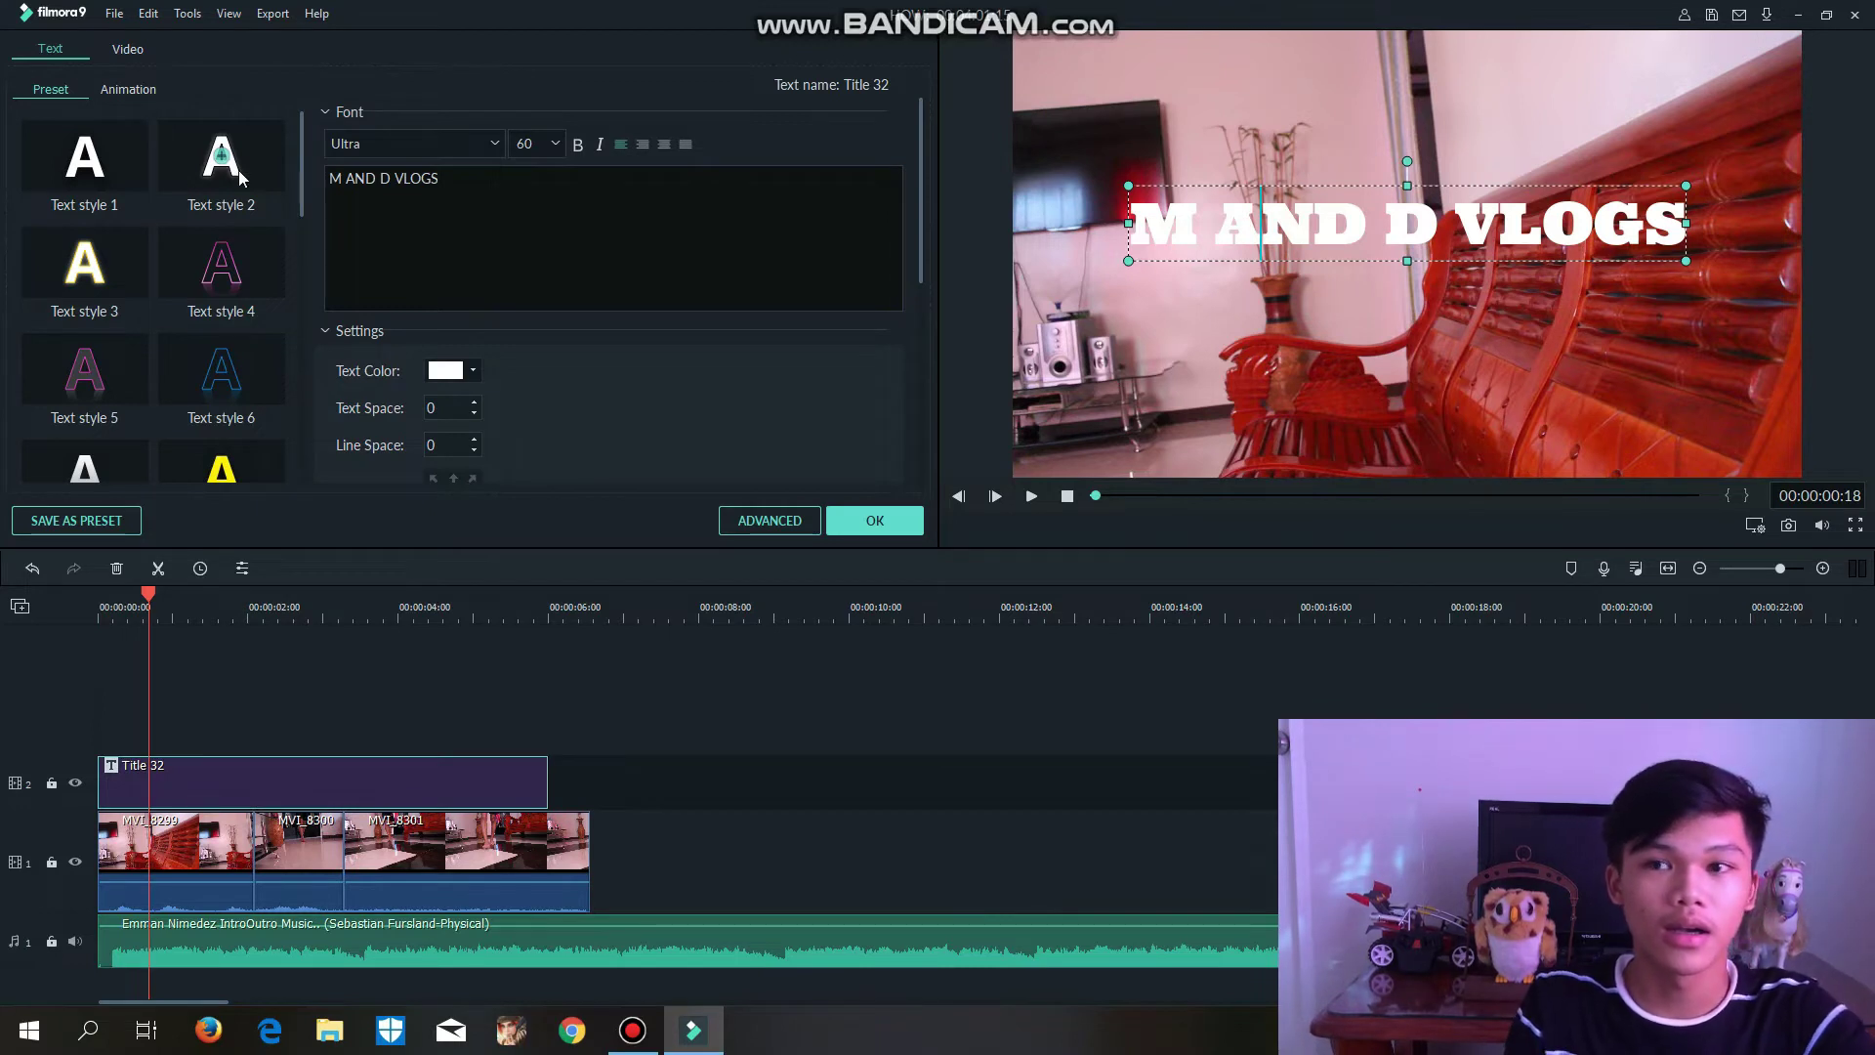
pyautogui.scroll(-5, 256, 176)
pyautogui.scroll(5, 245, 208)
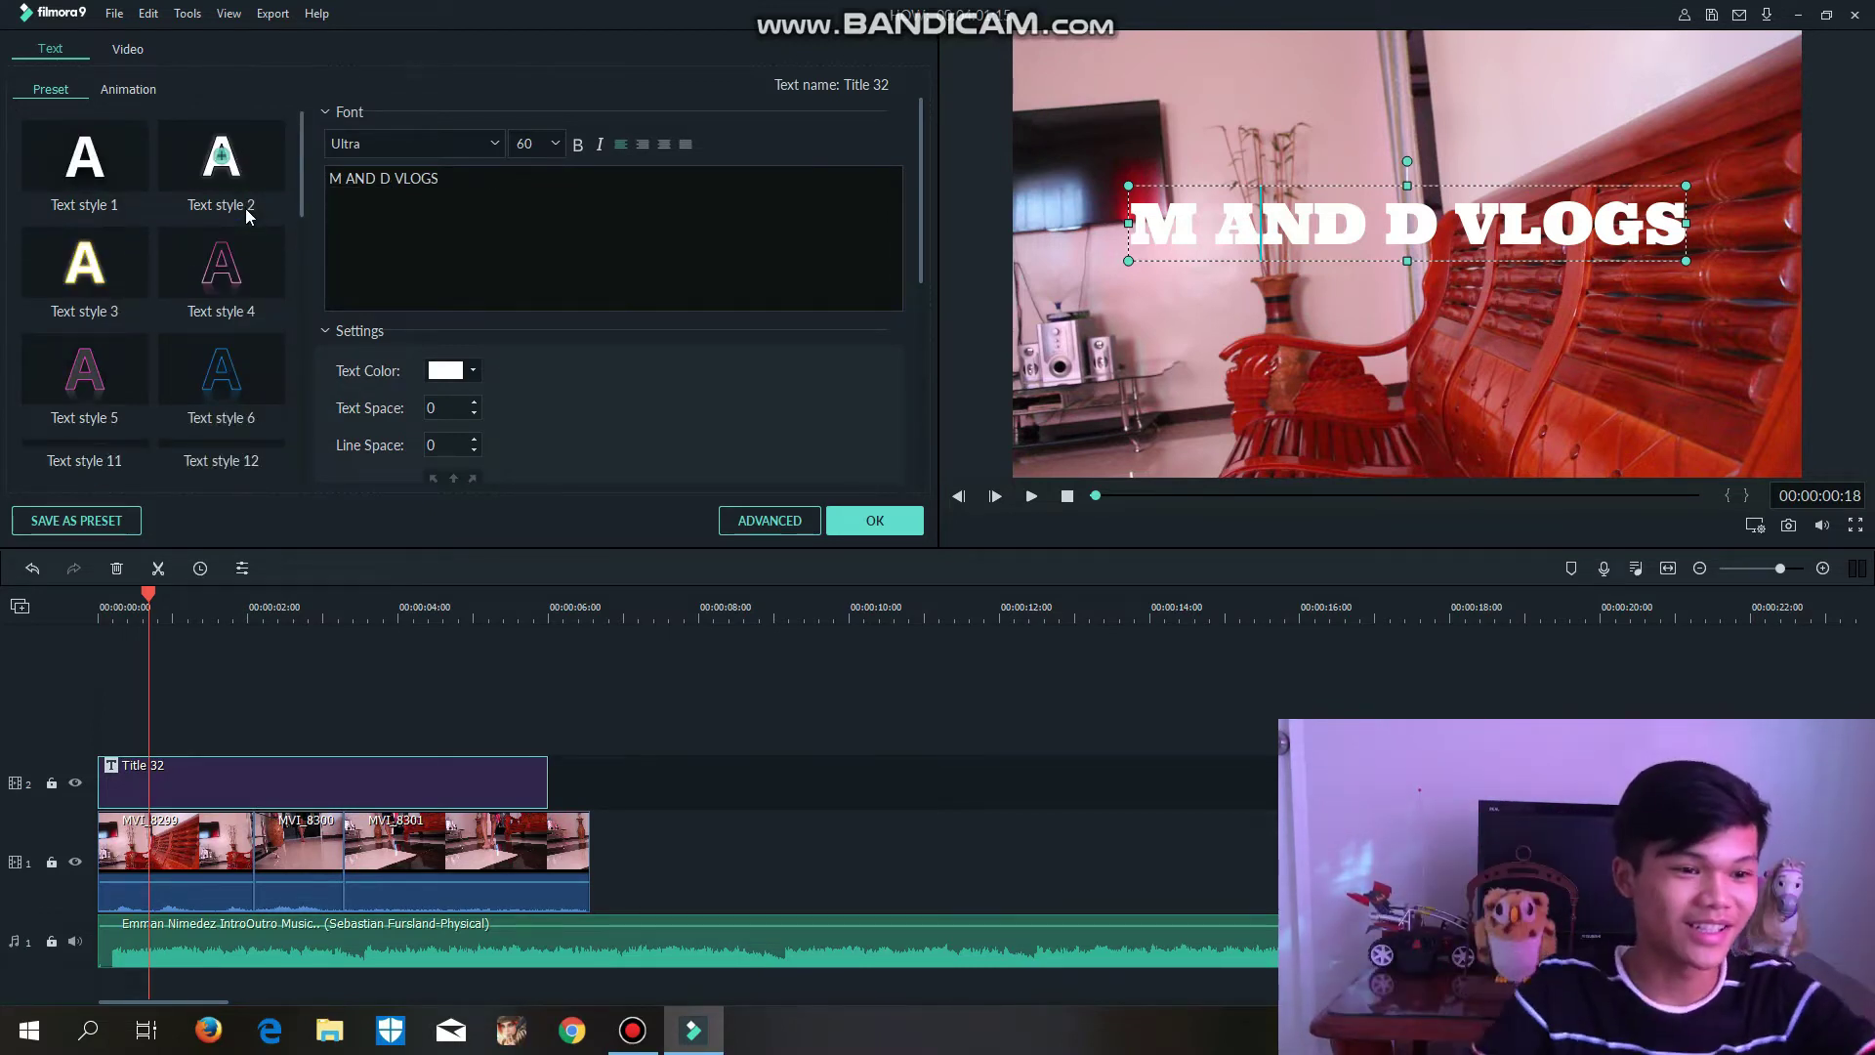
pyautogui.doubleClick(271, 180)
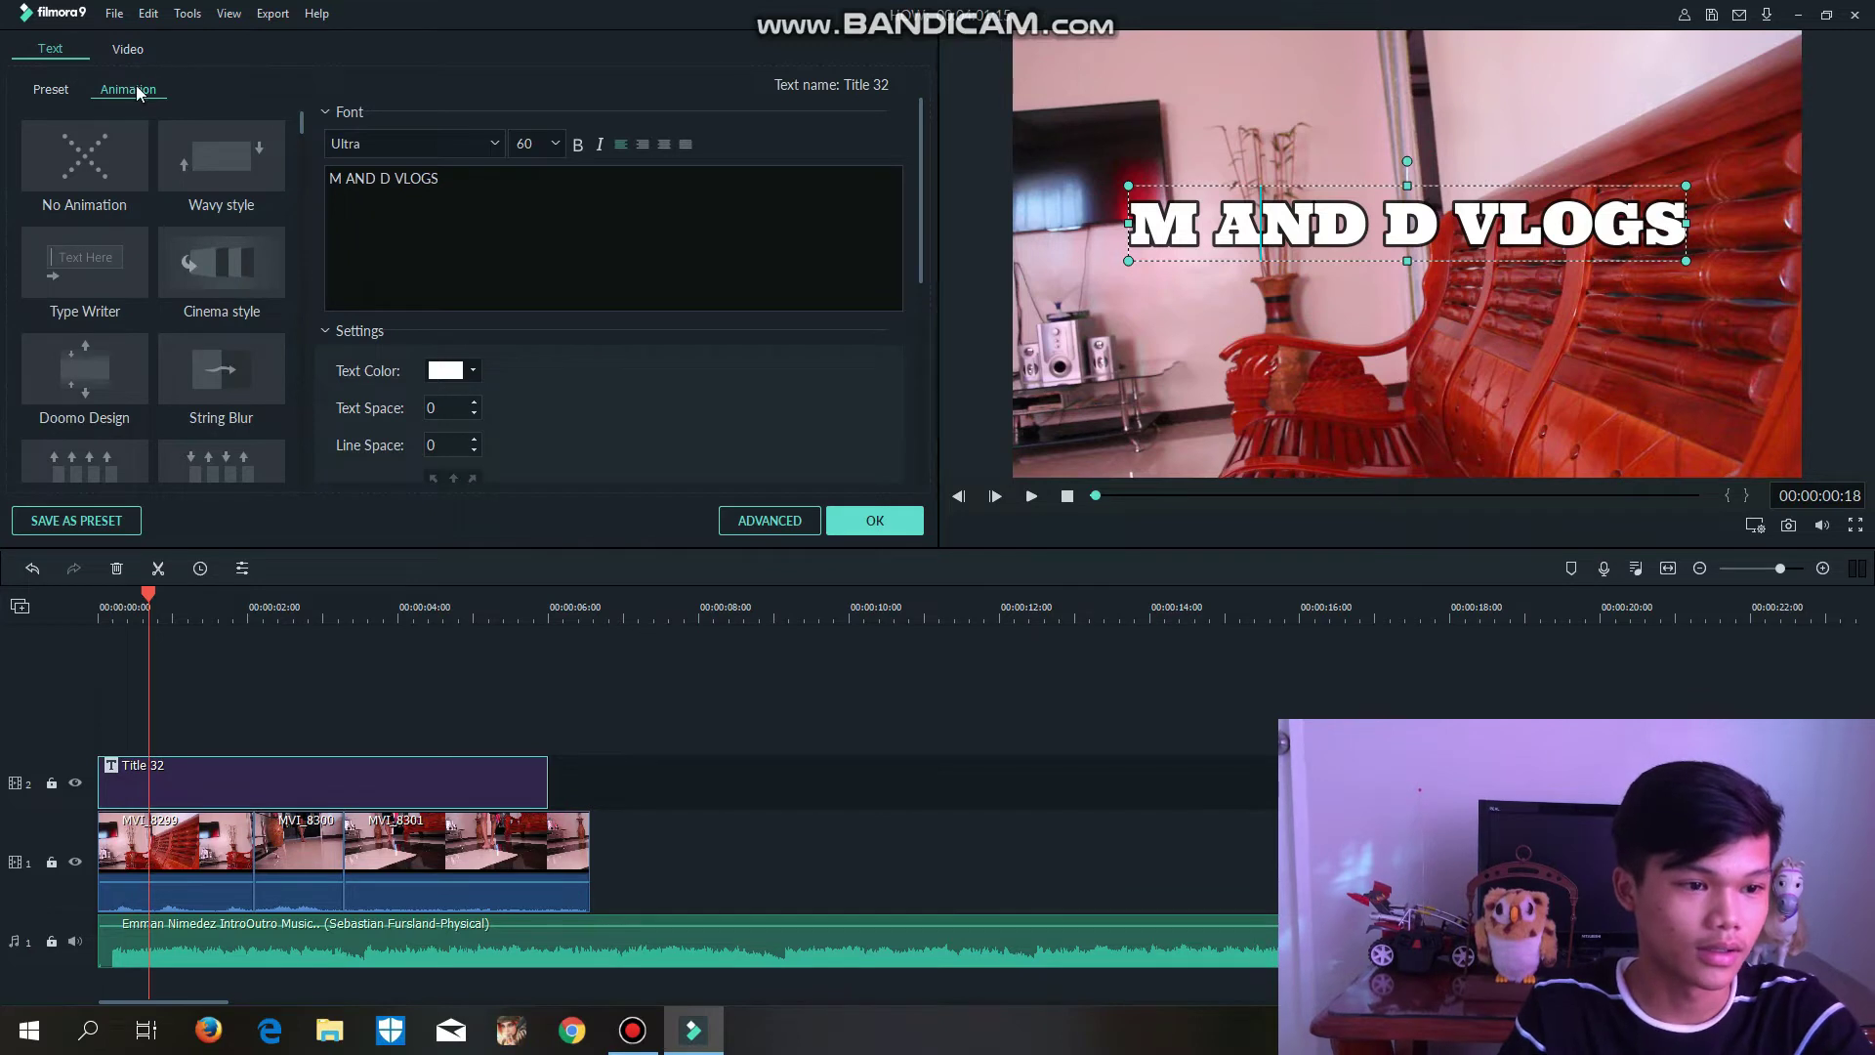
pyautogui.click(113, 168)
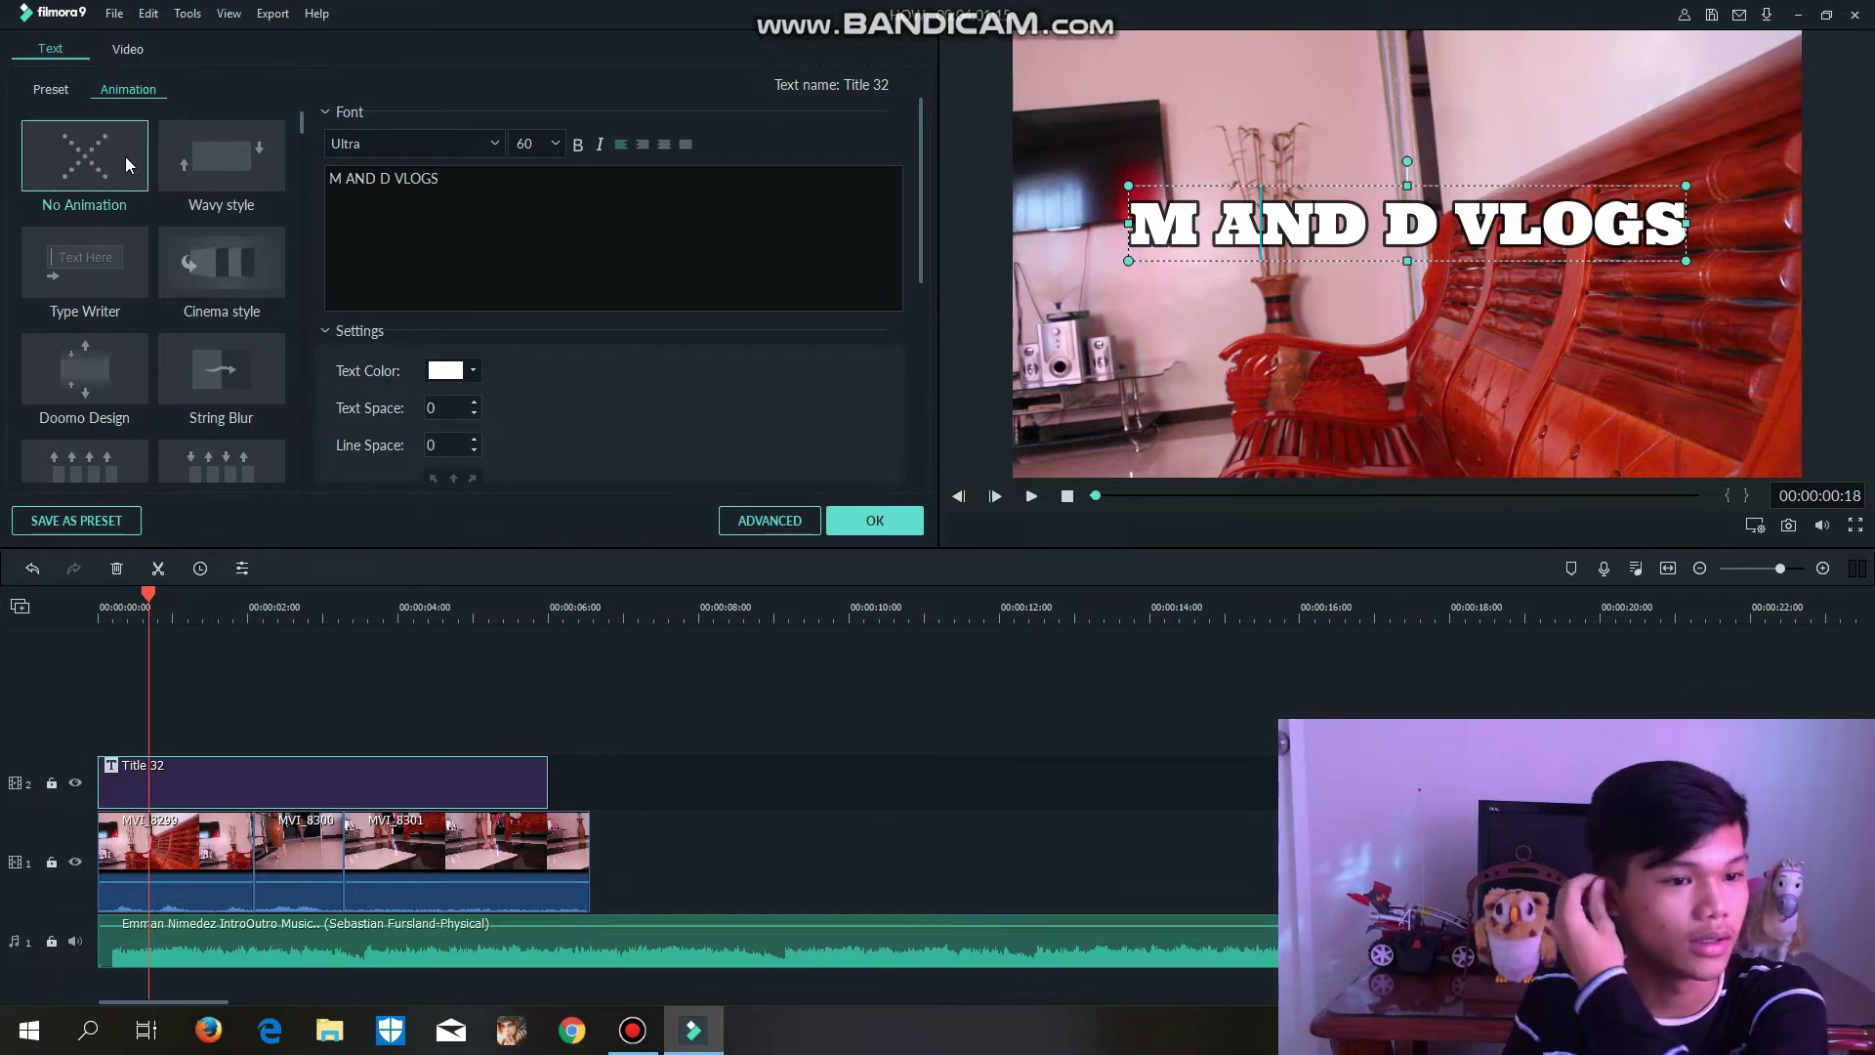
pyautogui.click(916, 527)
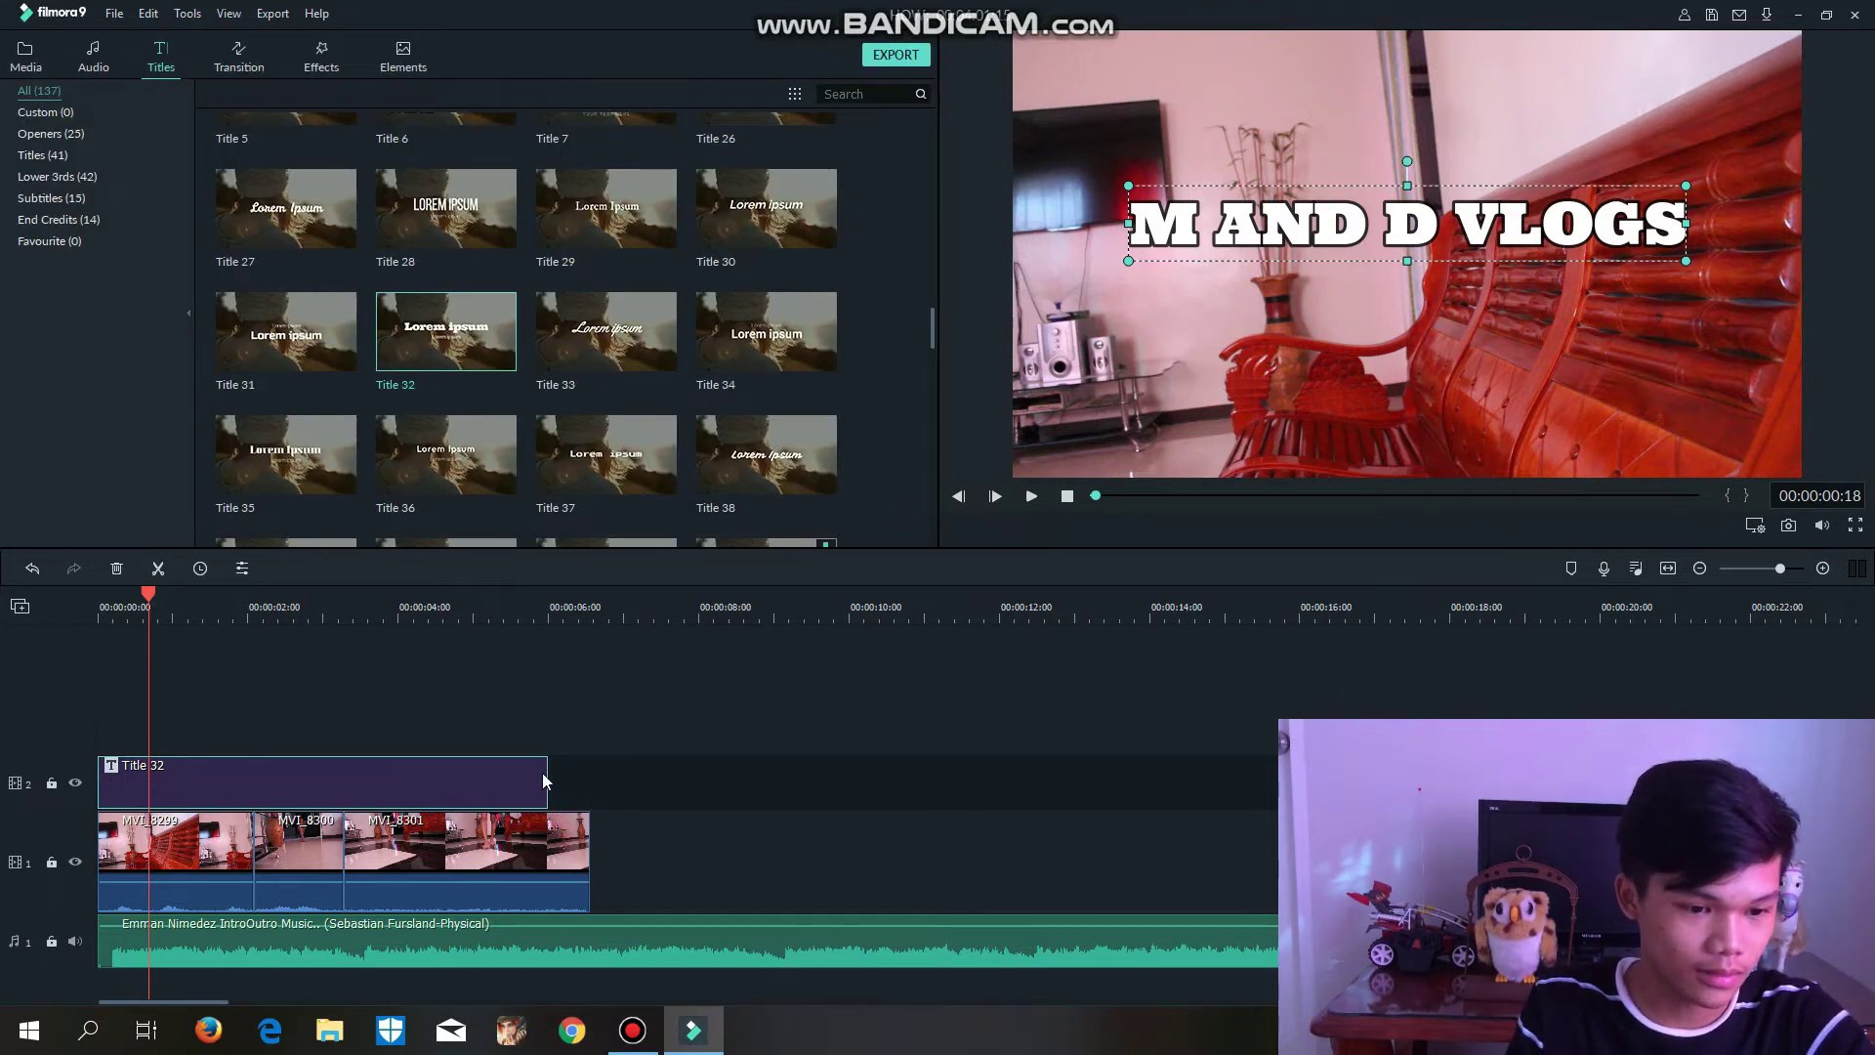
# - Extend Title 32 to the end of the last video clip and play the sequence from 00:00:00:00
pyautogui.moveTo(550, 779); pyautogui.dragTo(589, 779)
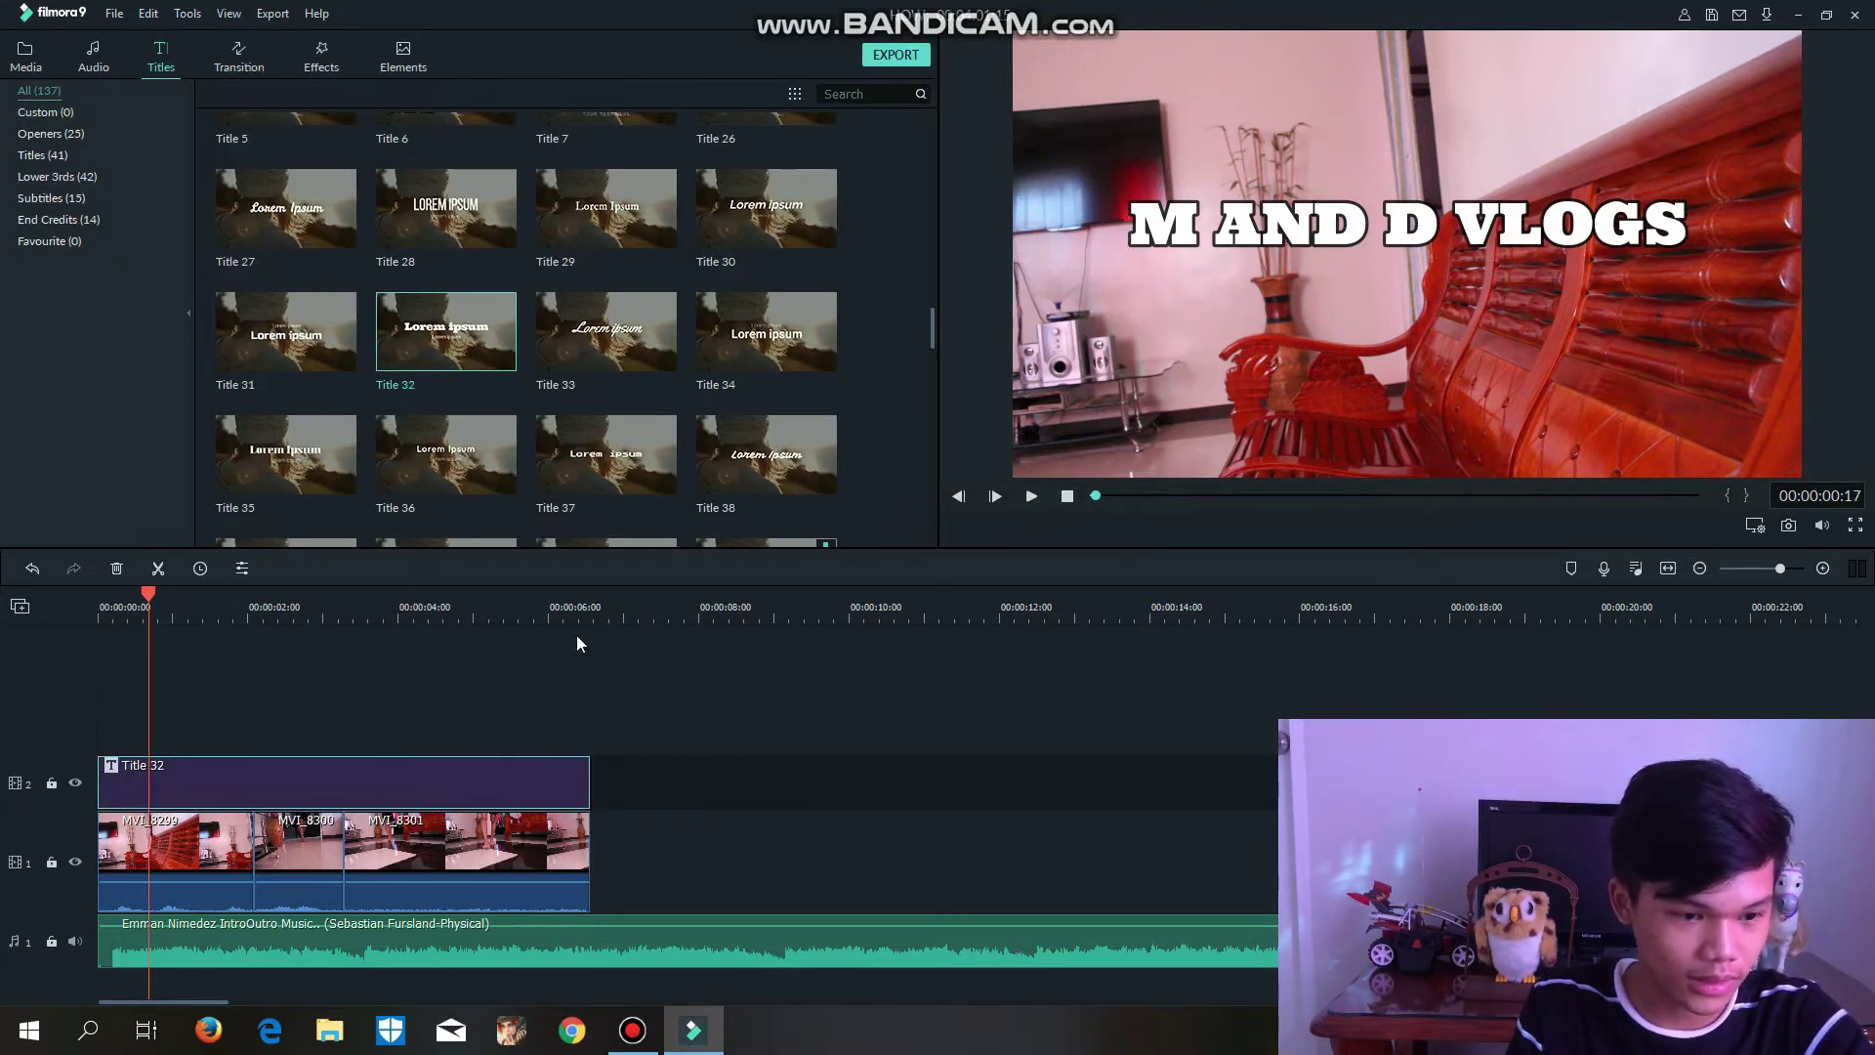
pyautogui.moveTo(147, 594); pyautogui.dragTo(63, 572)
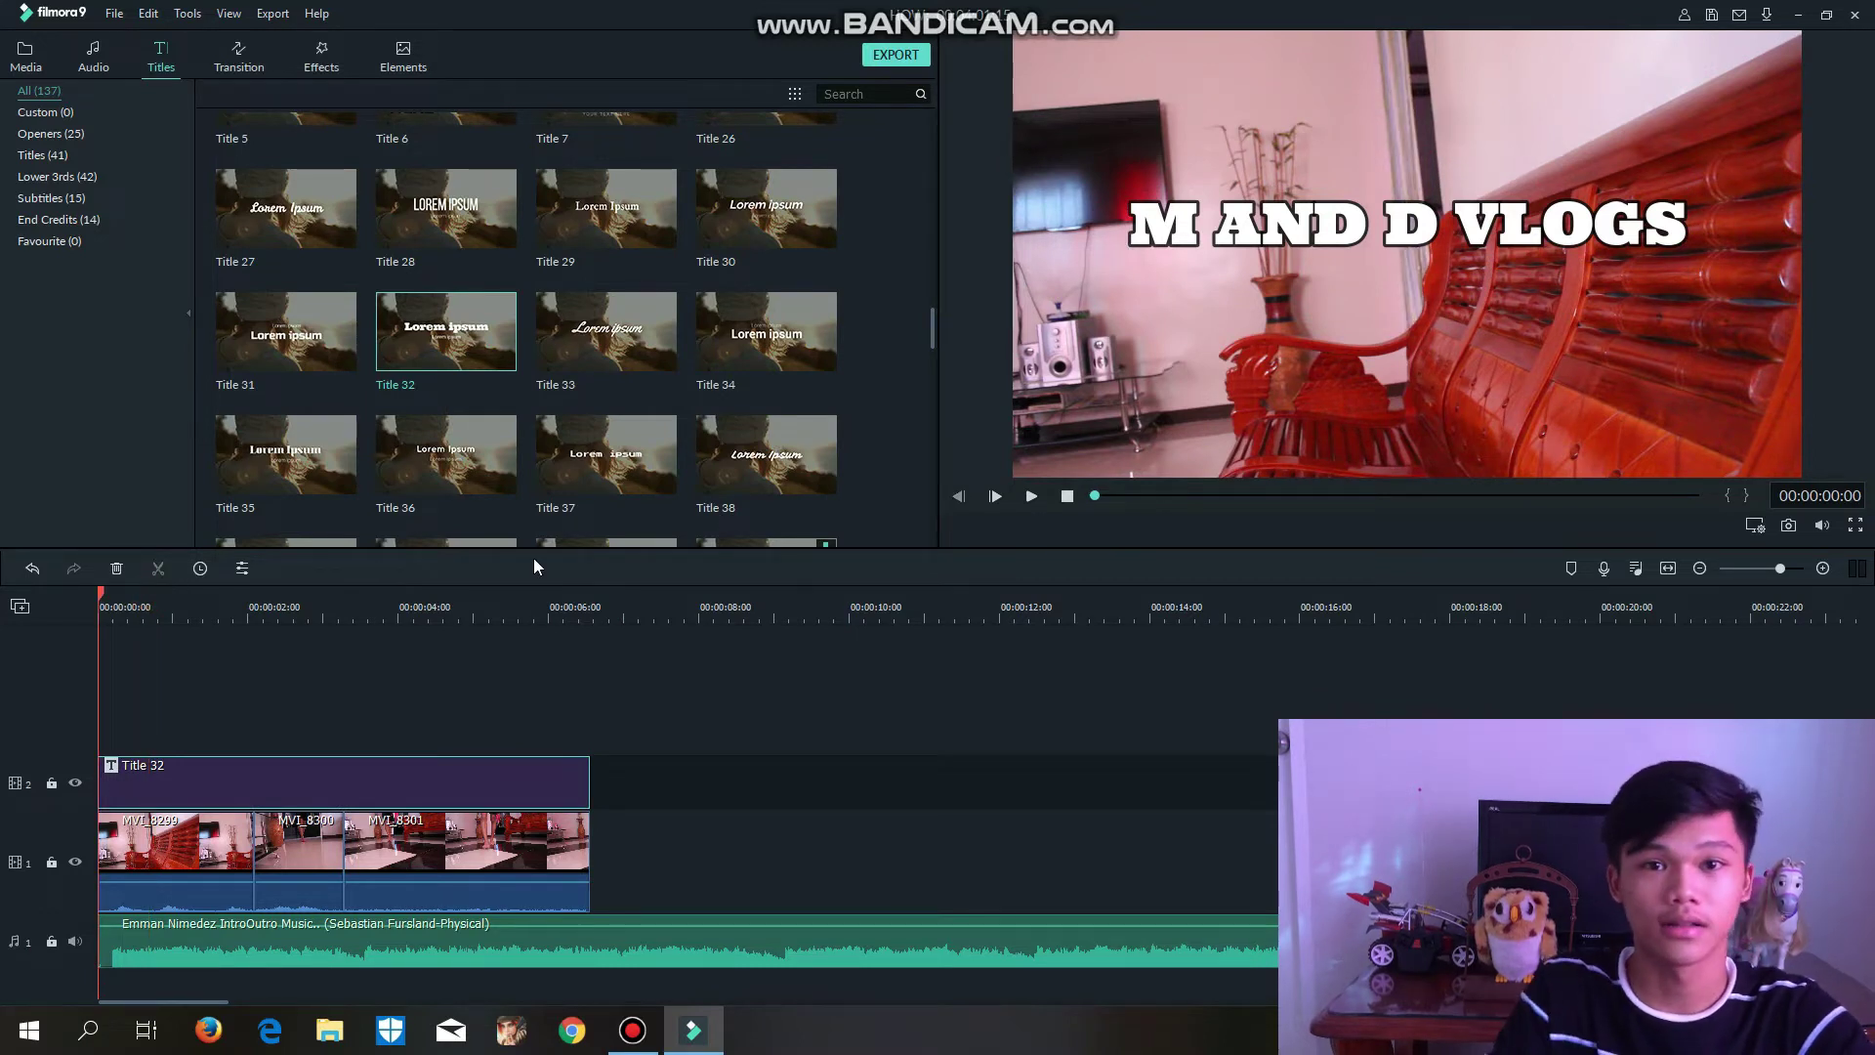
pyautogui.press('space')
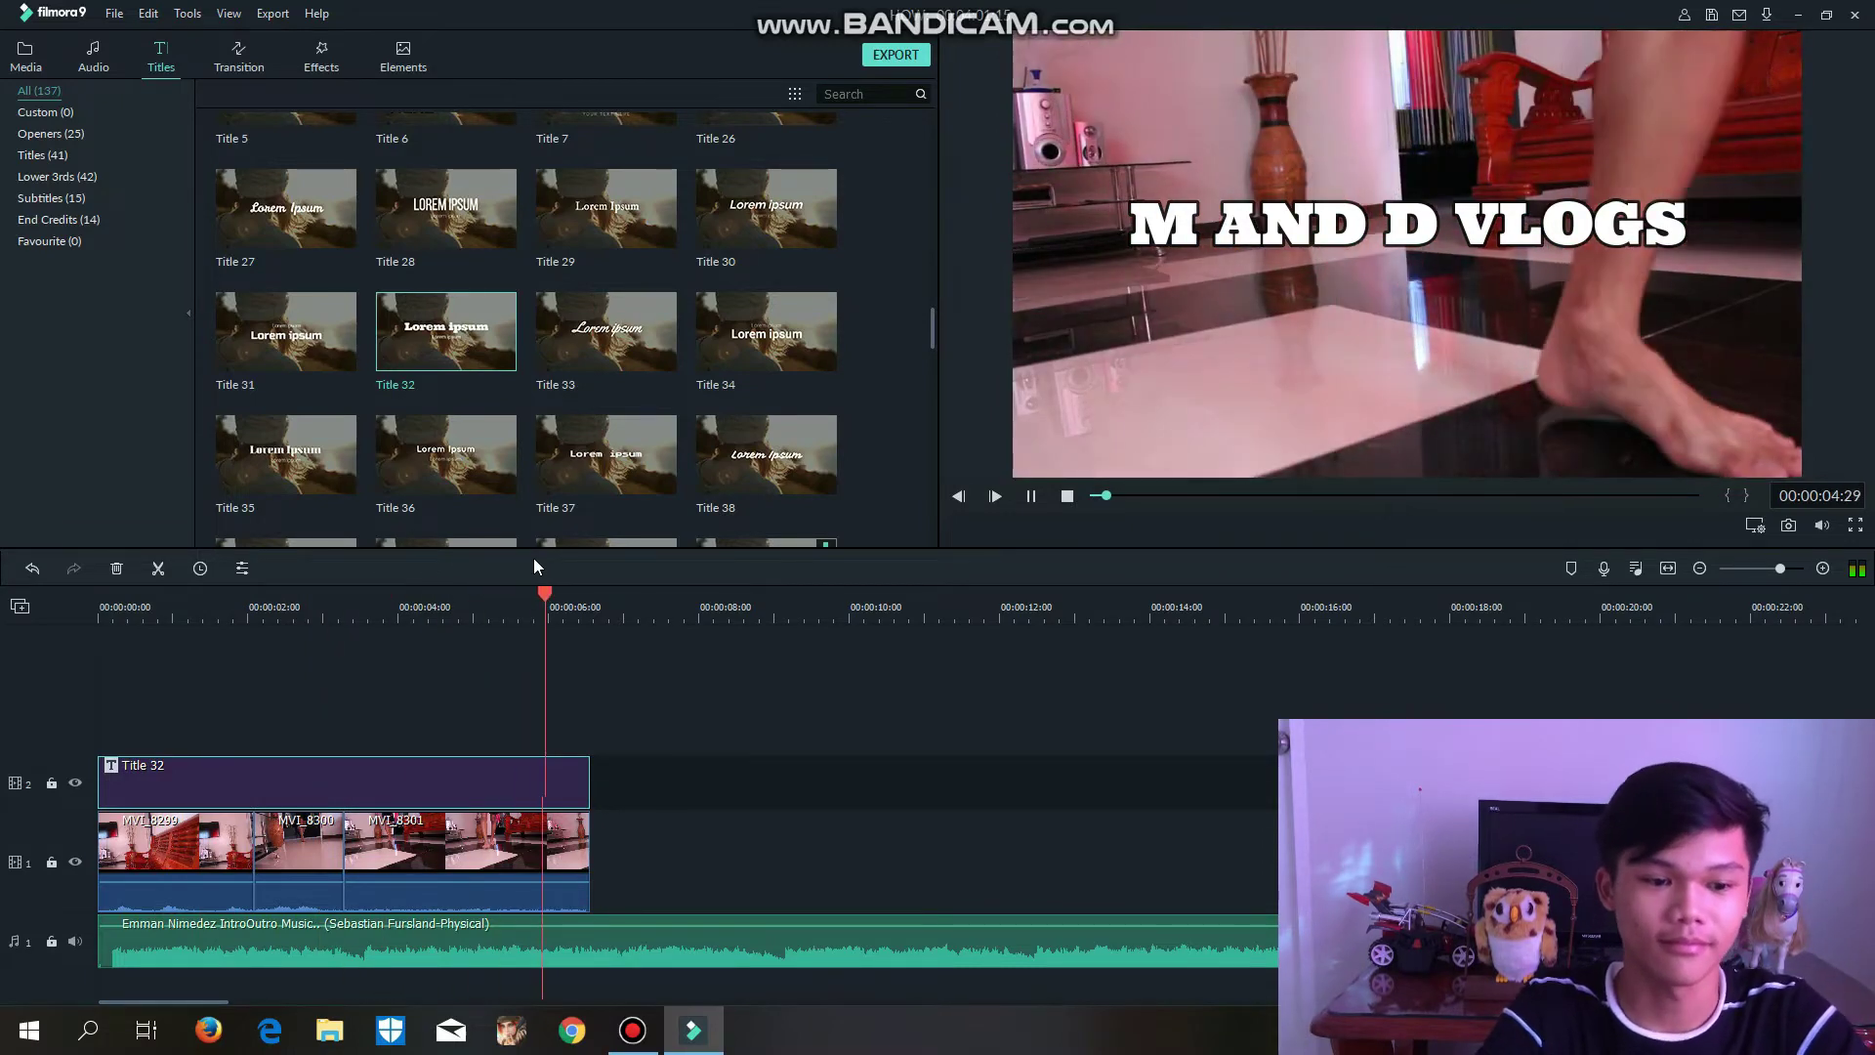
pyautogui.press('space')
# - Split the background music at the end of the video clips and delete the part that runs past them
pyautogui.click(636, 946)
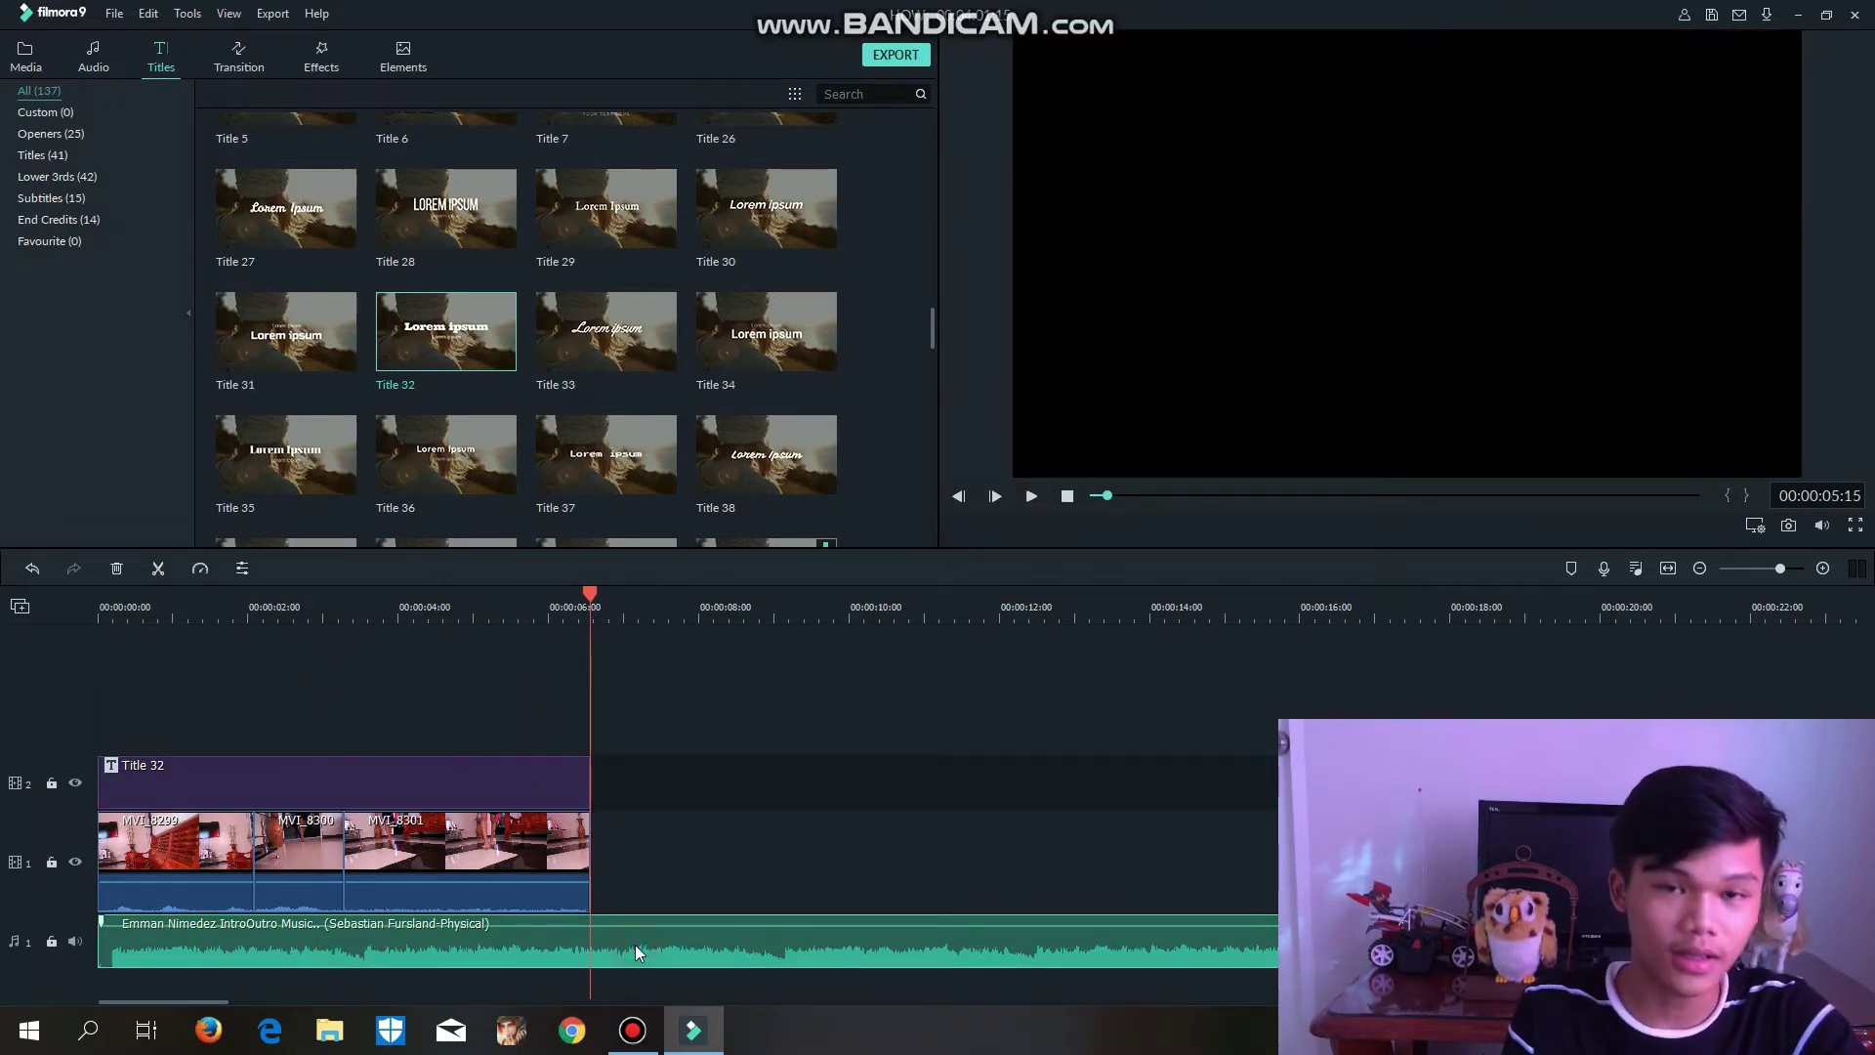
pyautogui.click(159, 570)
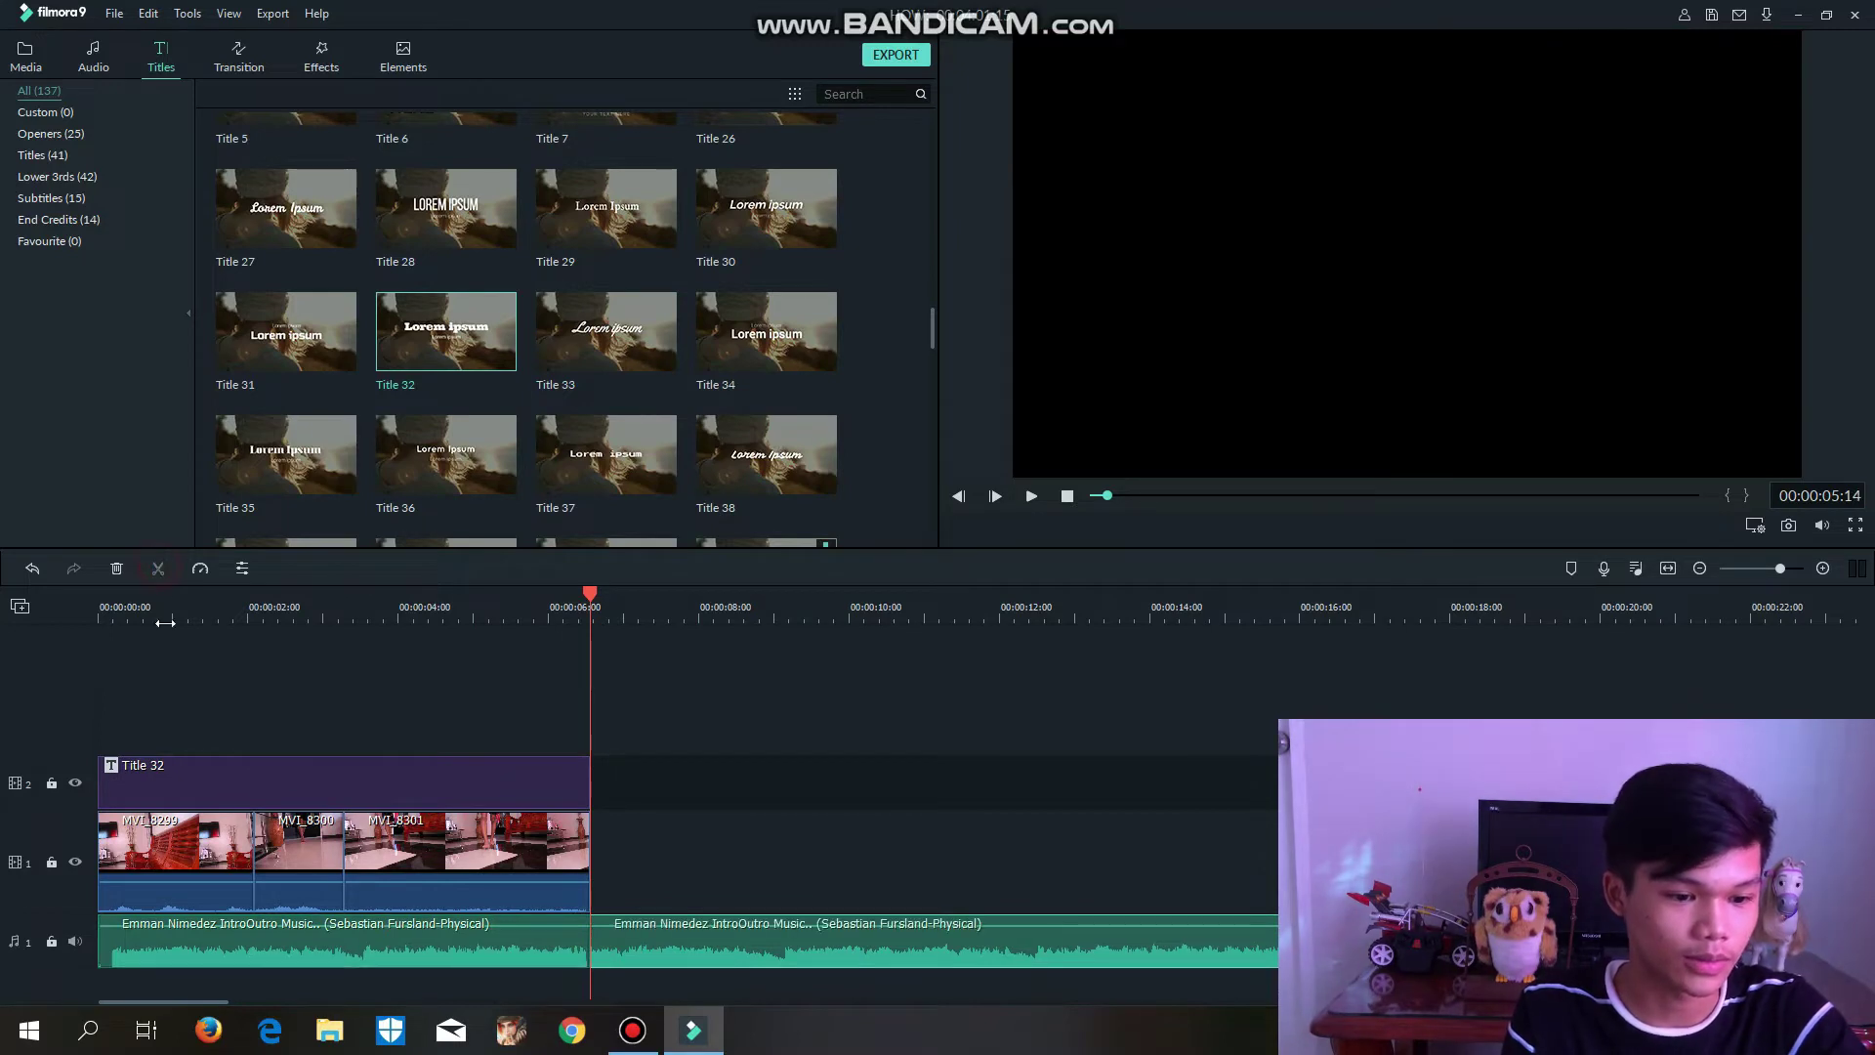
pyautogui.click(115, 569)
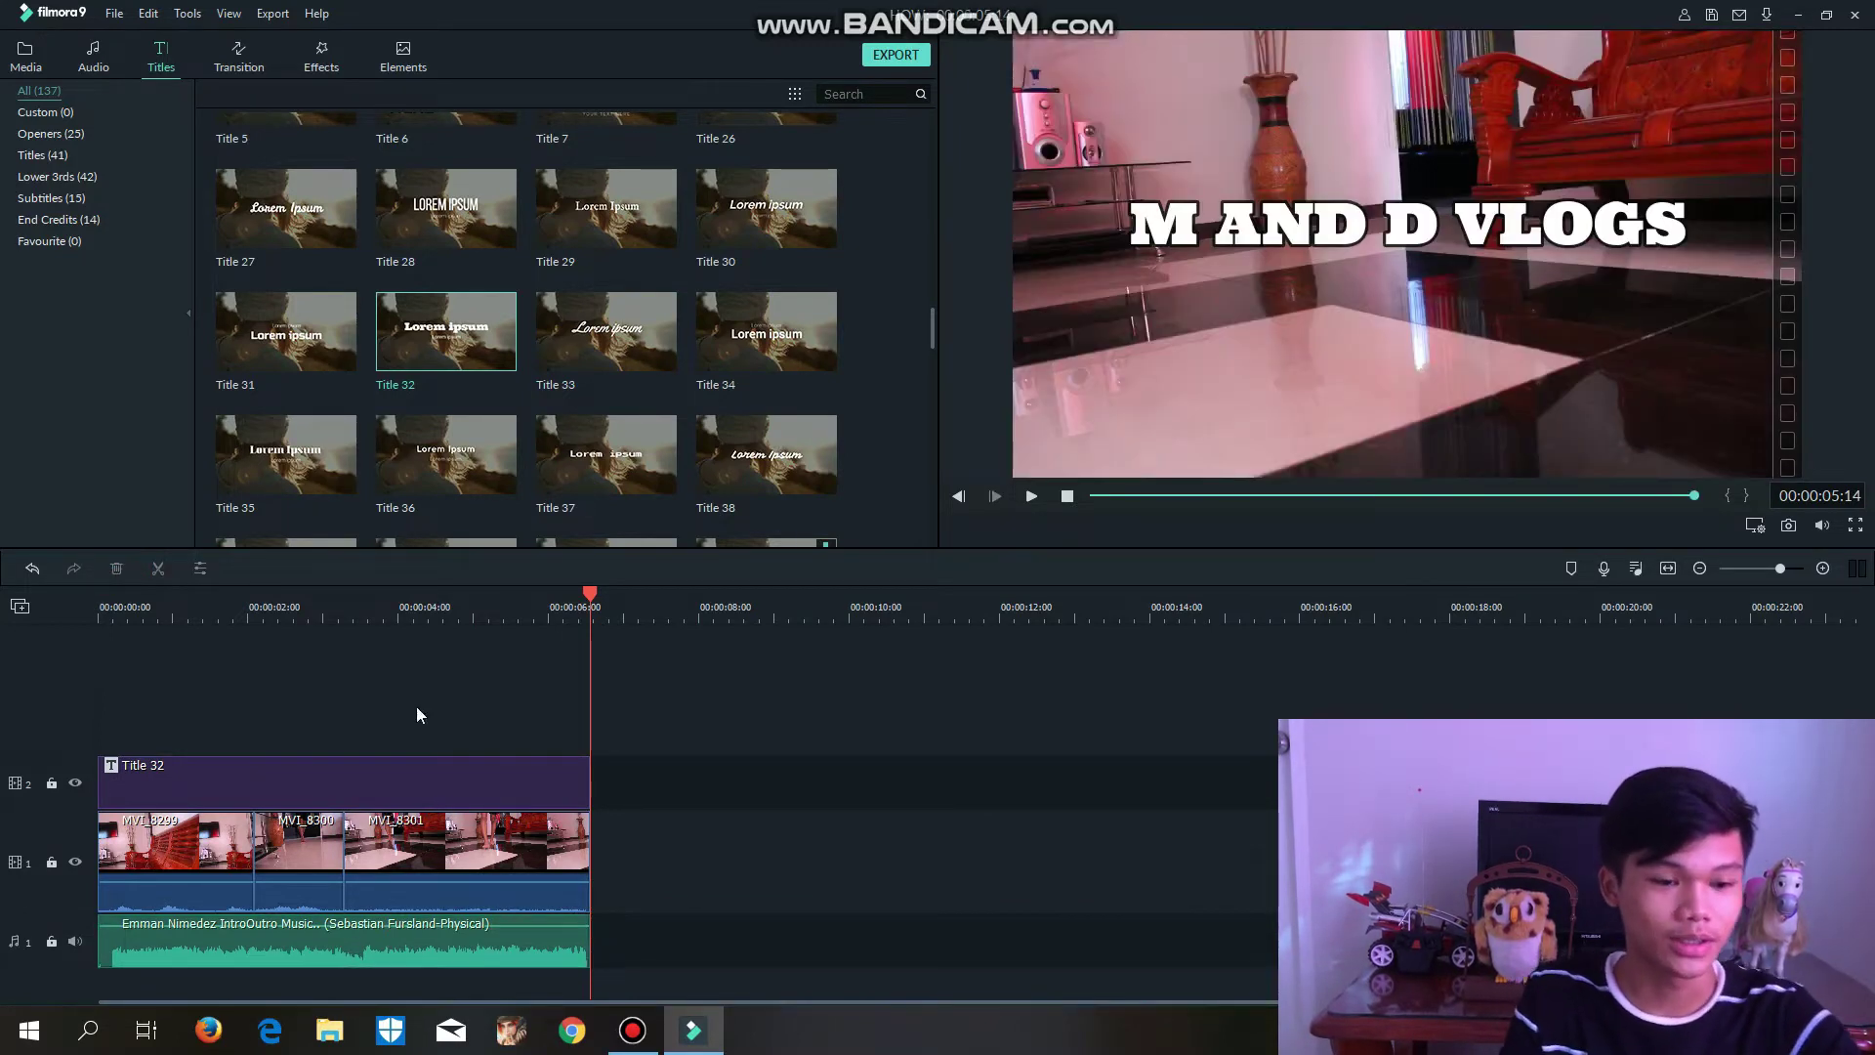
pyautogui.moveTo(586, 597); pyautogui.dragTo(560, 597)
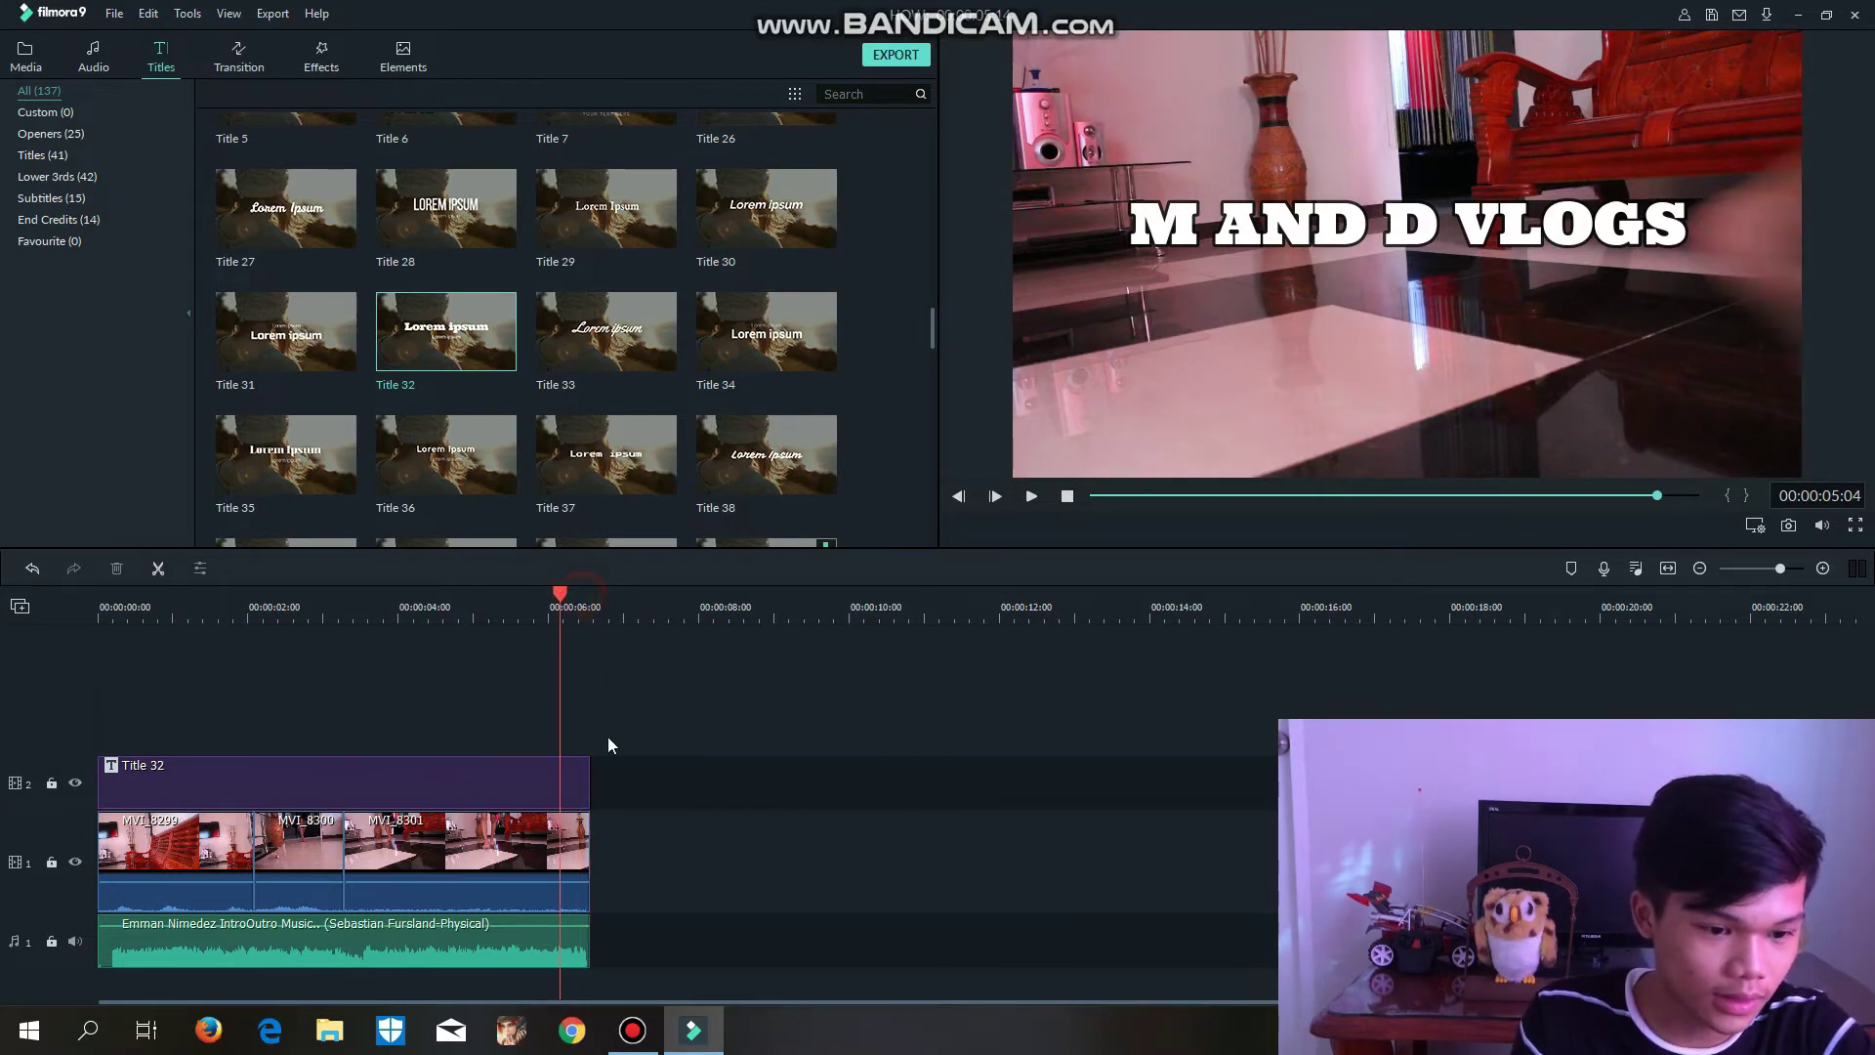
pyautogui.click(553, 929)
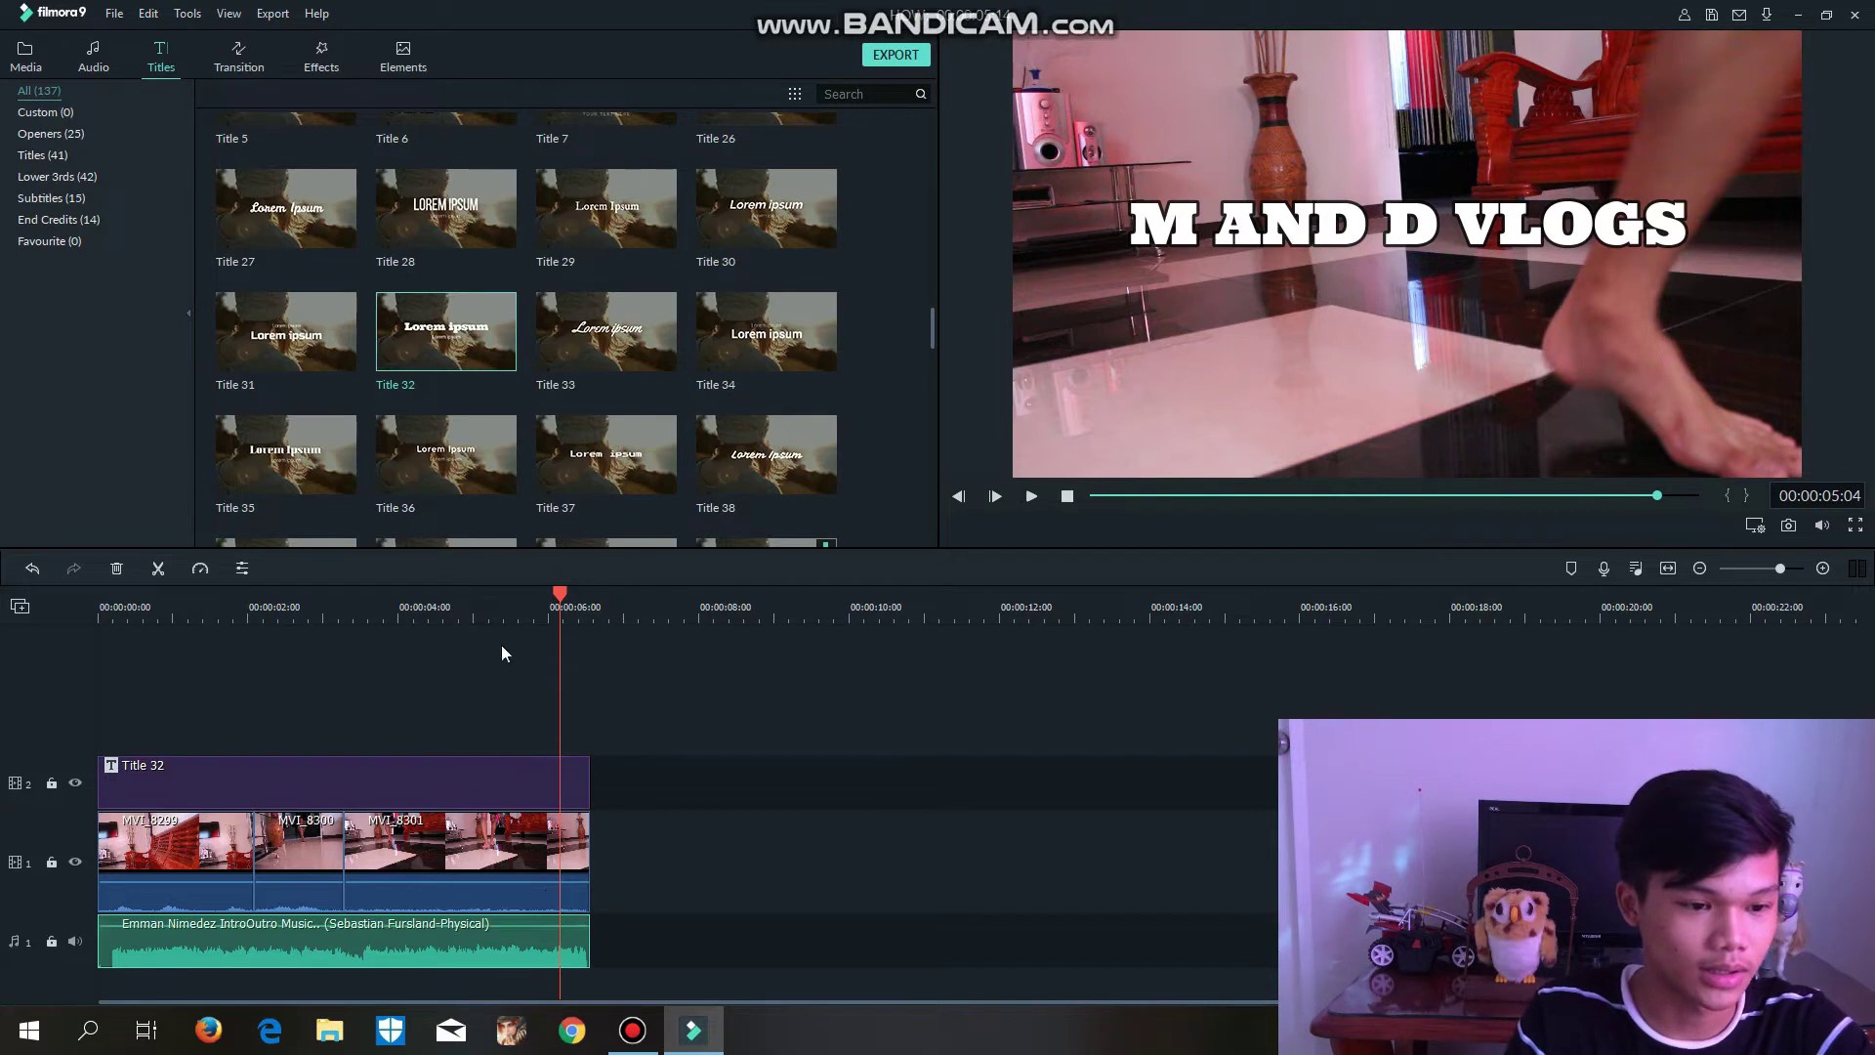
pyautogui.rightClick(474, 943)
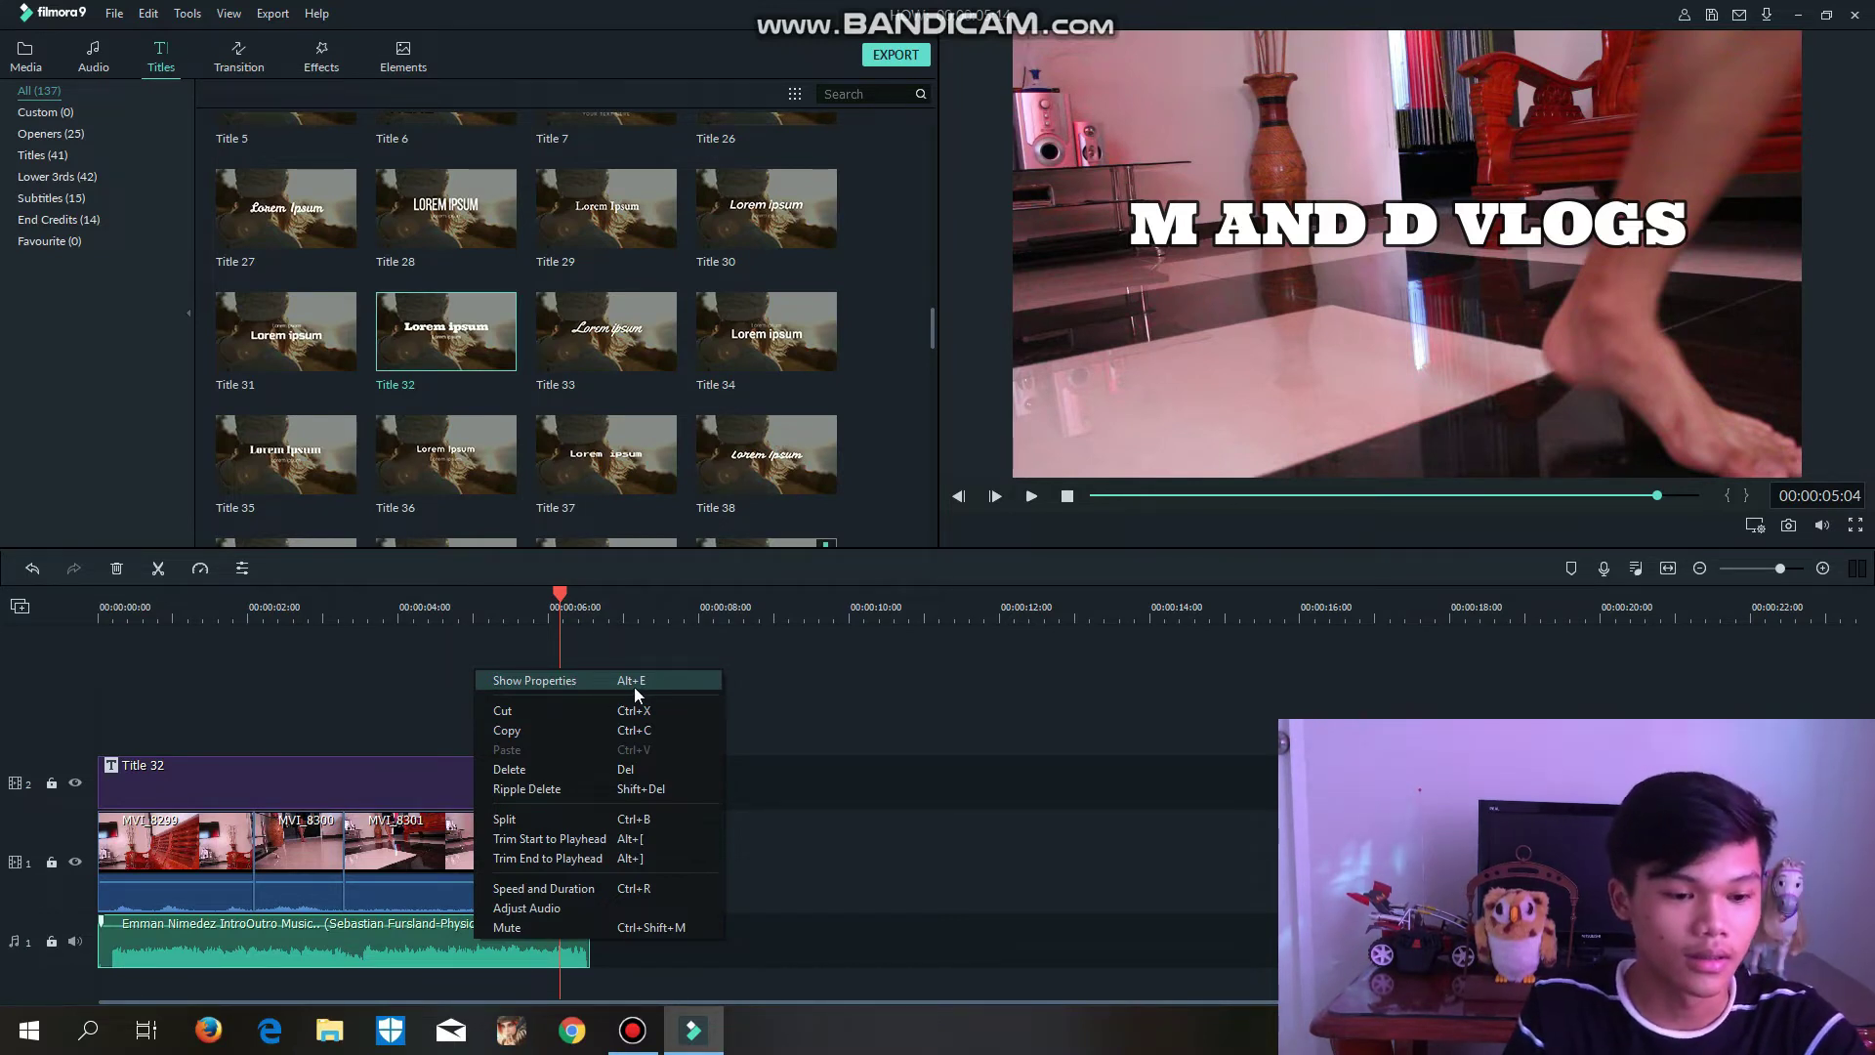
pyautogui.click(468, 927)
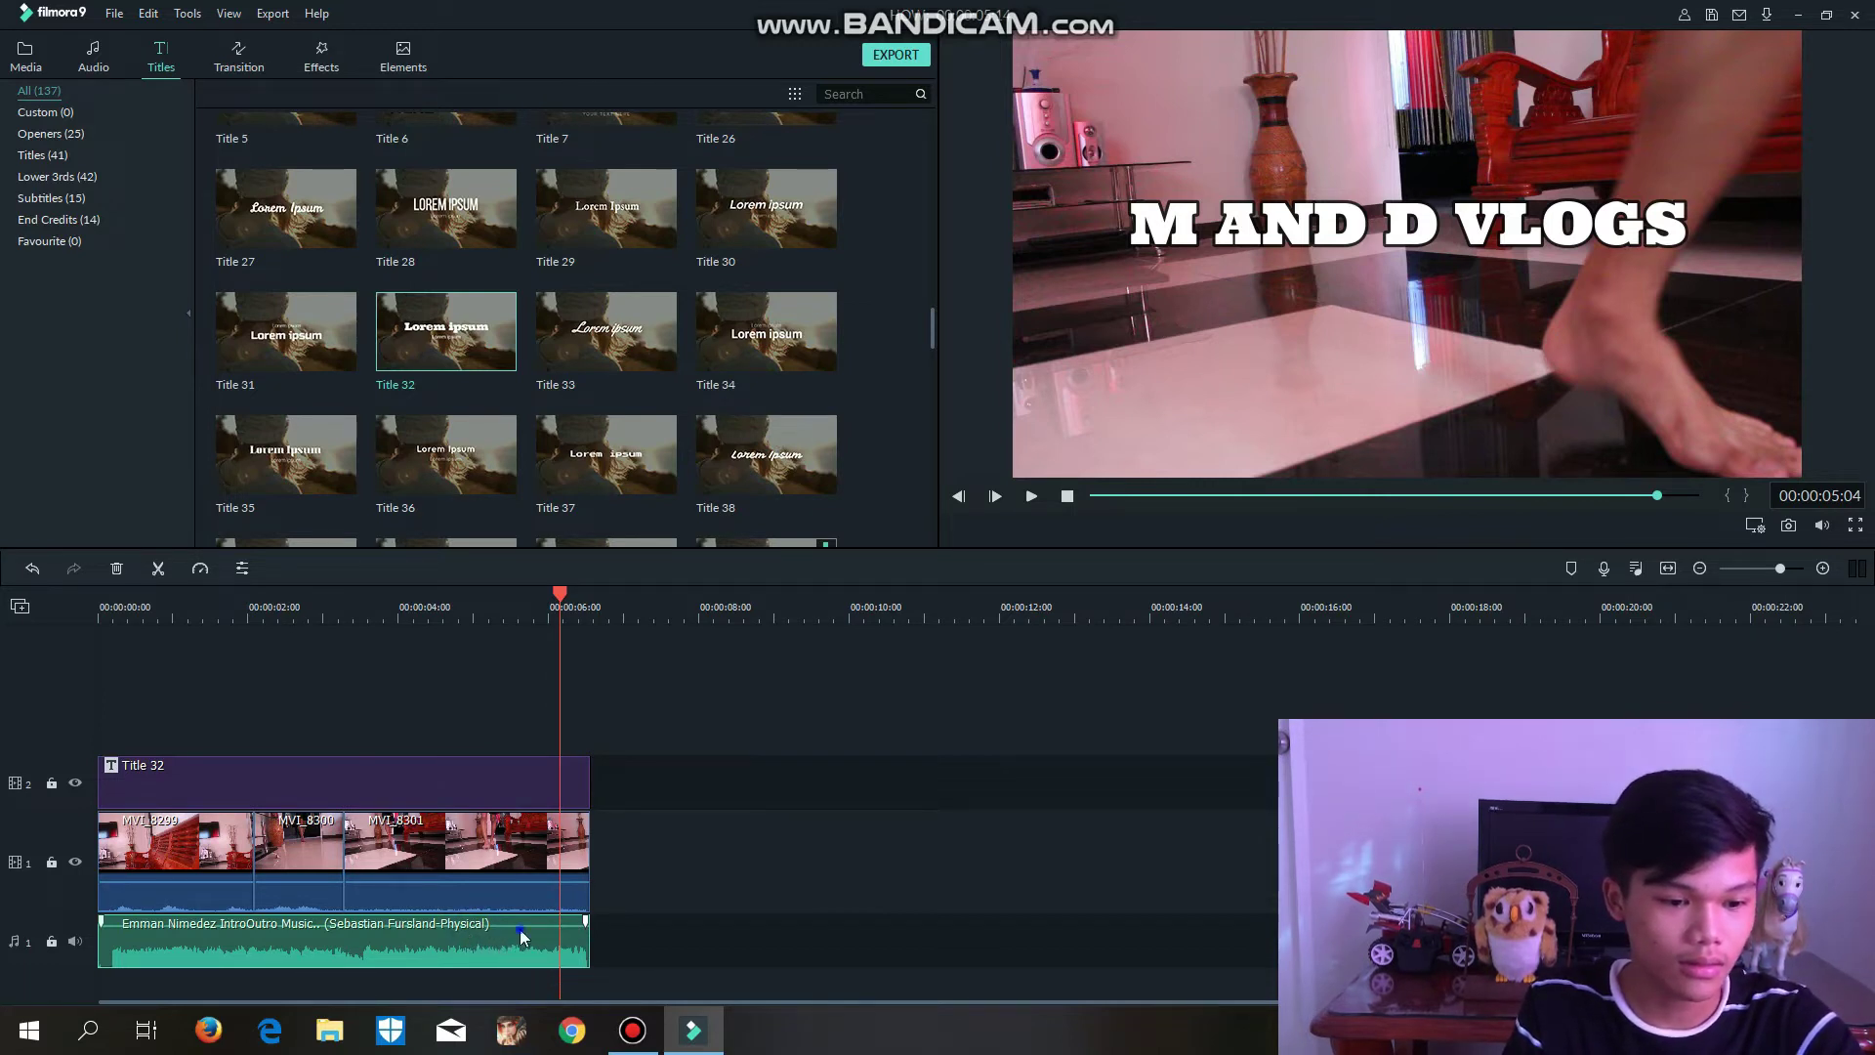
pyautogui.rightClick(521, 936)
pyautogui.click(521, 936)
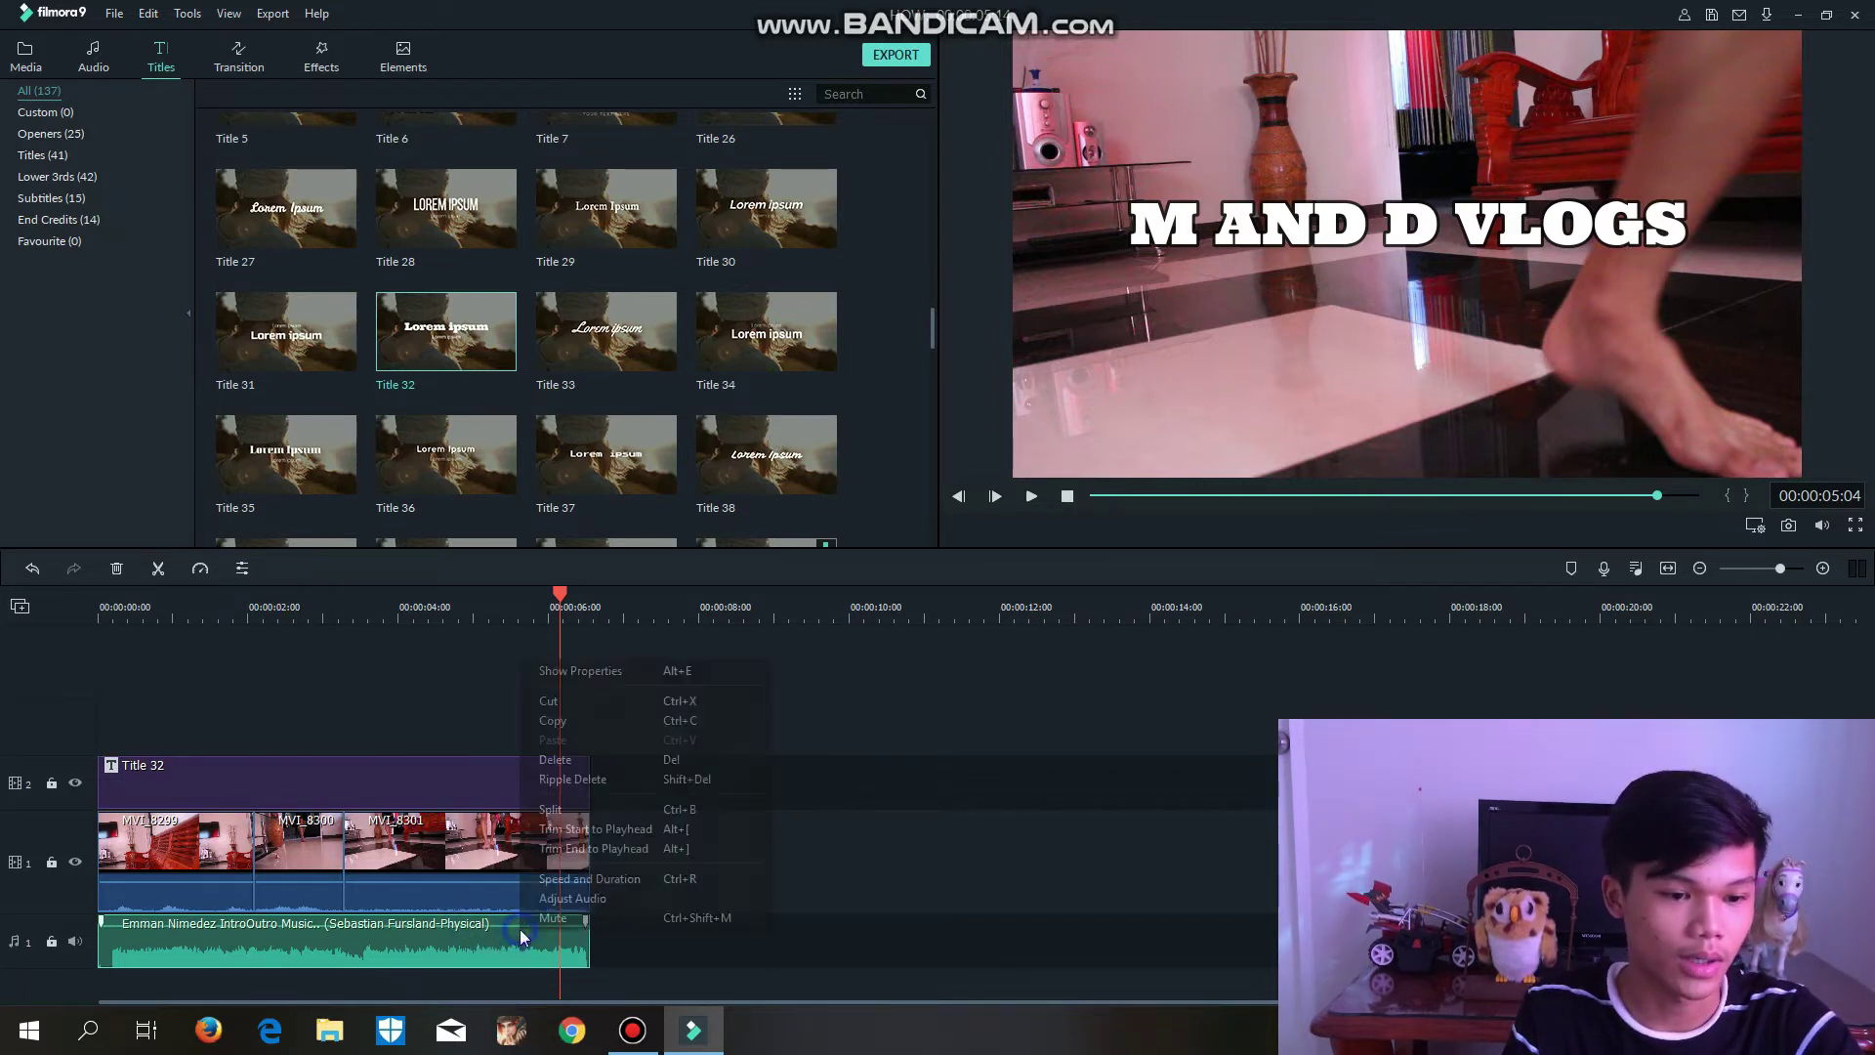
pyautogui.rightClick(520, 932)
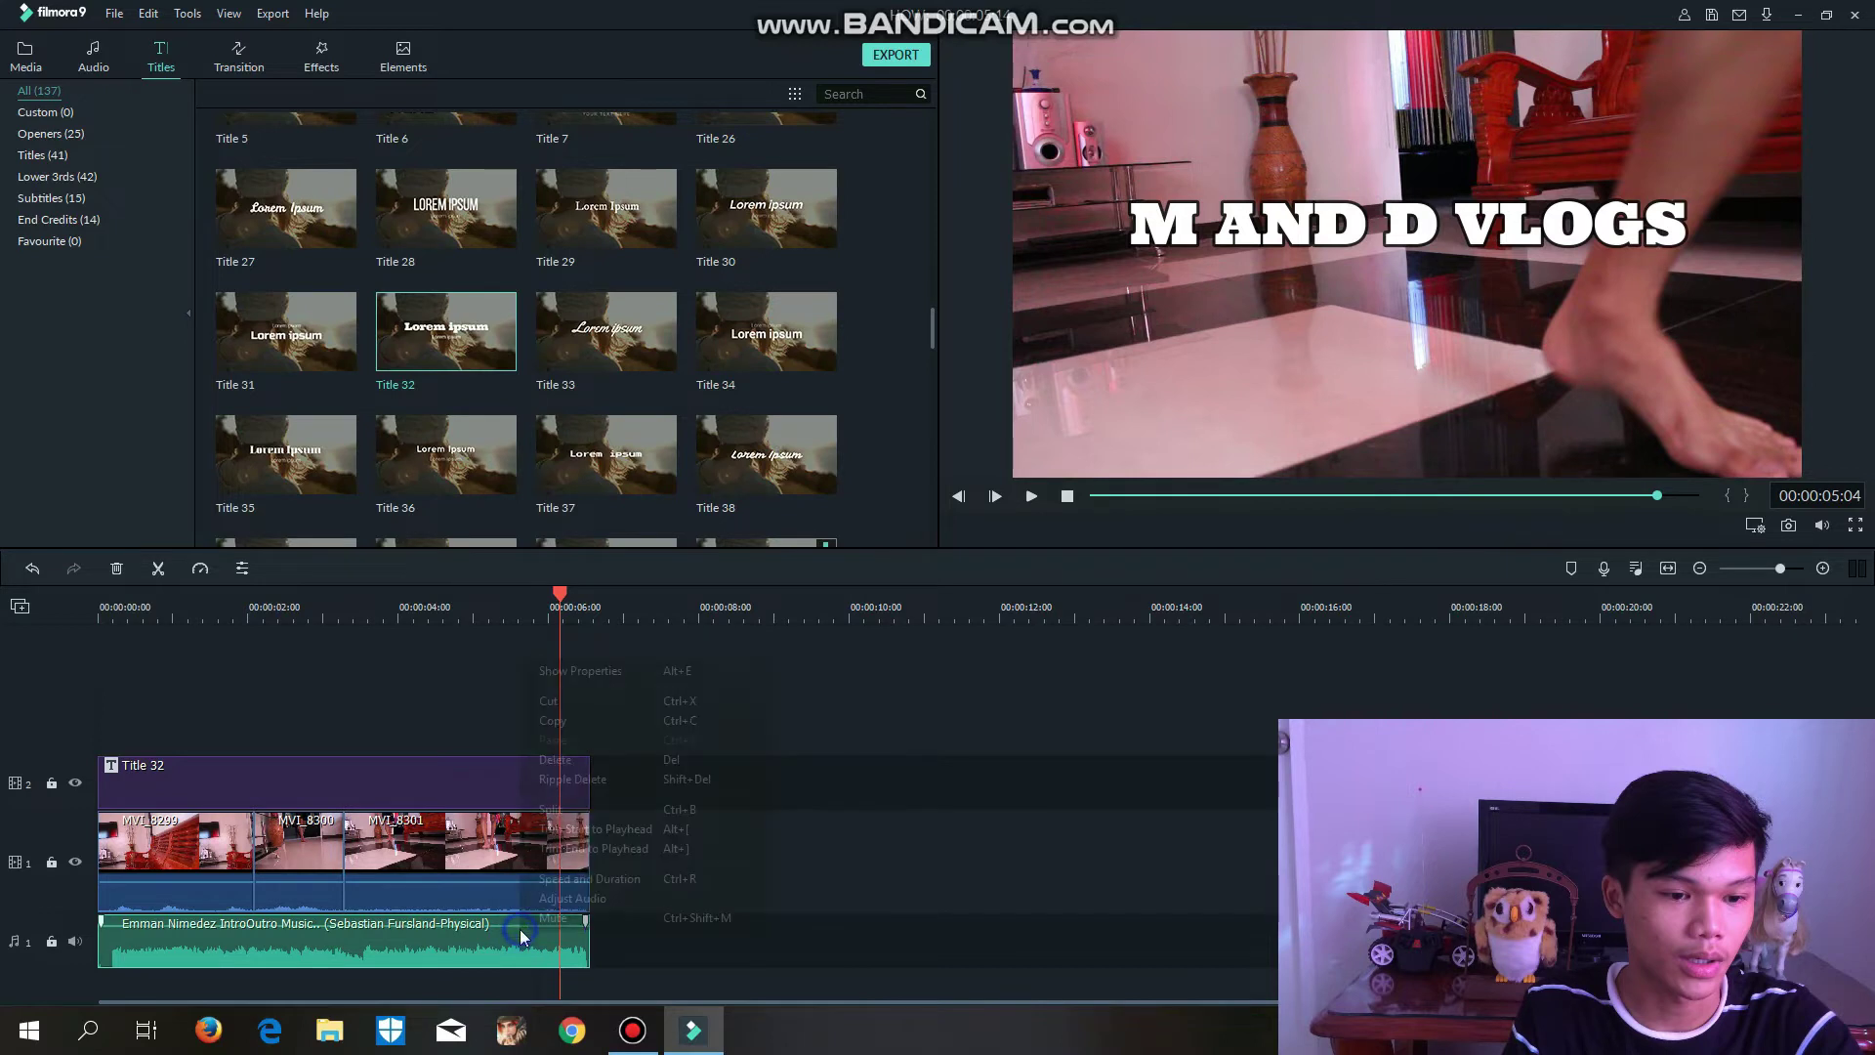
# - Give the background music clip a fade-out of 0.20 s in its audio properties and accept the change
pyautogui.rightClick(519, 929)
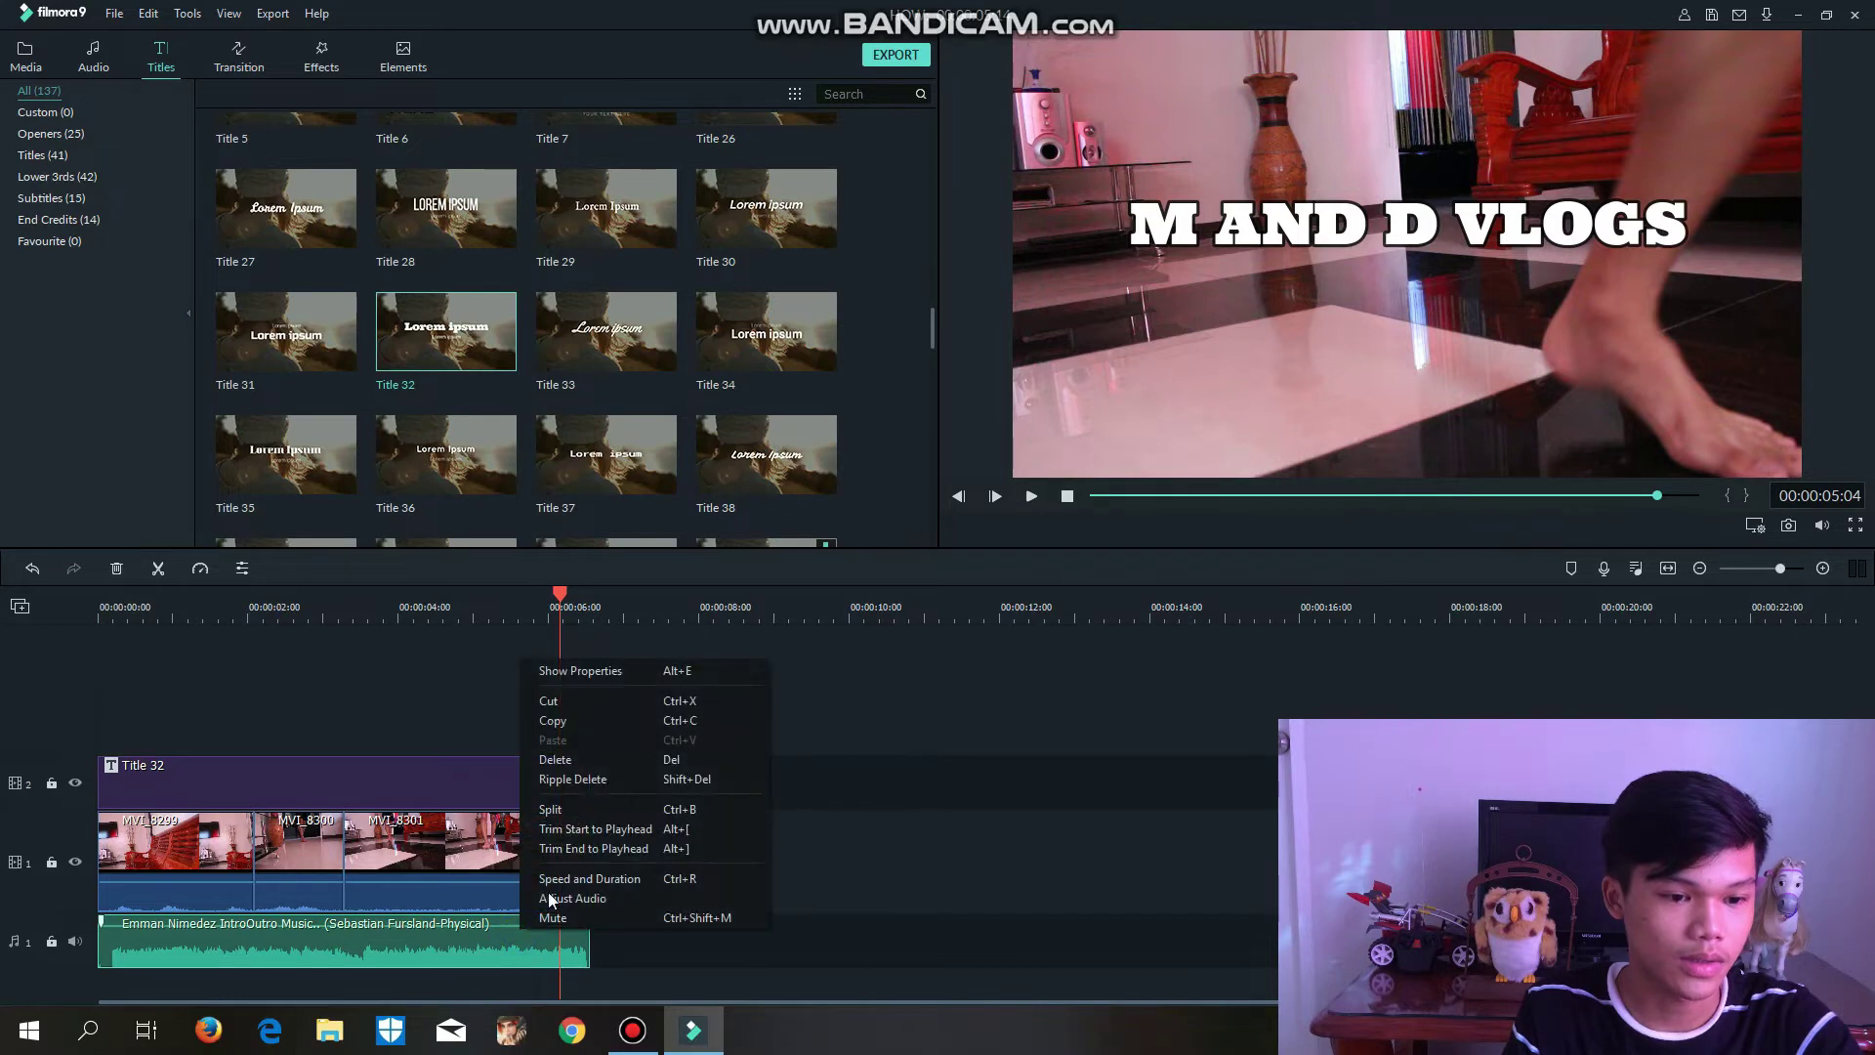
pyautogui.click(630, 671)
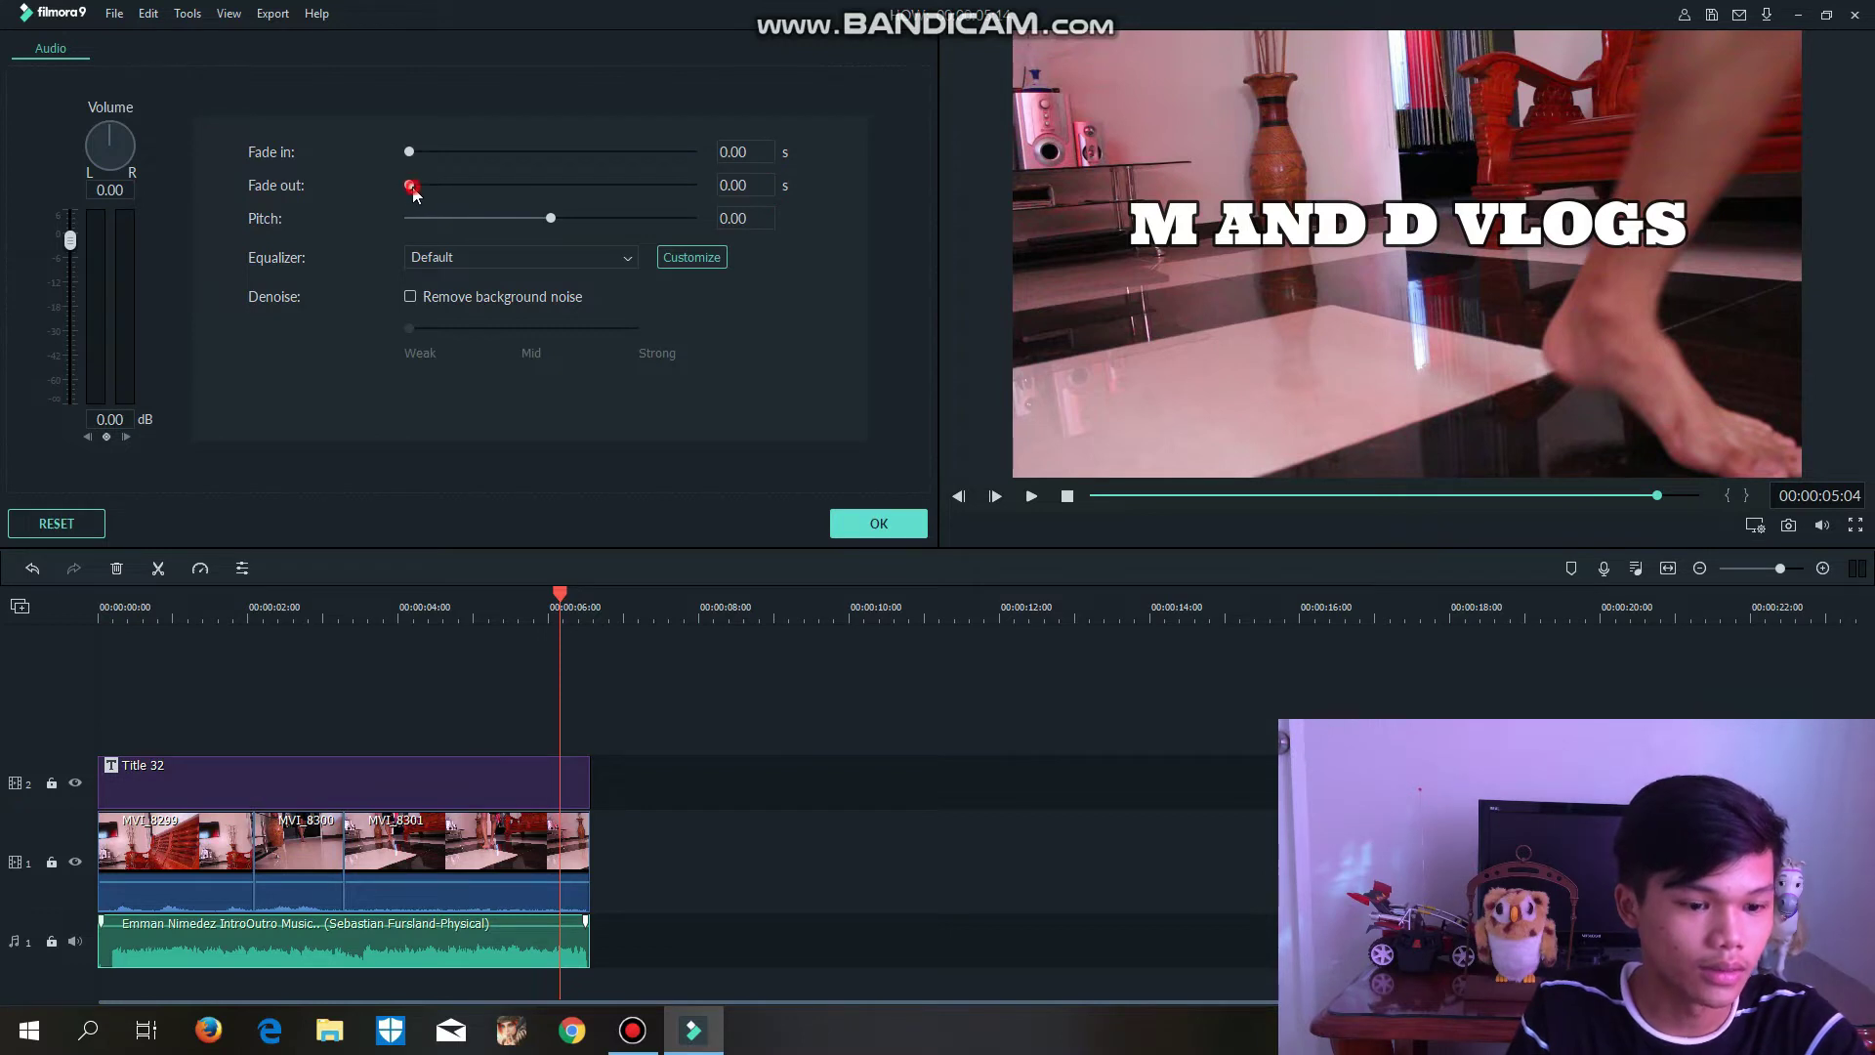
pyautogui.moveTo(411, 187); pyautogui.dragTo(427, 195)
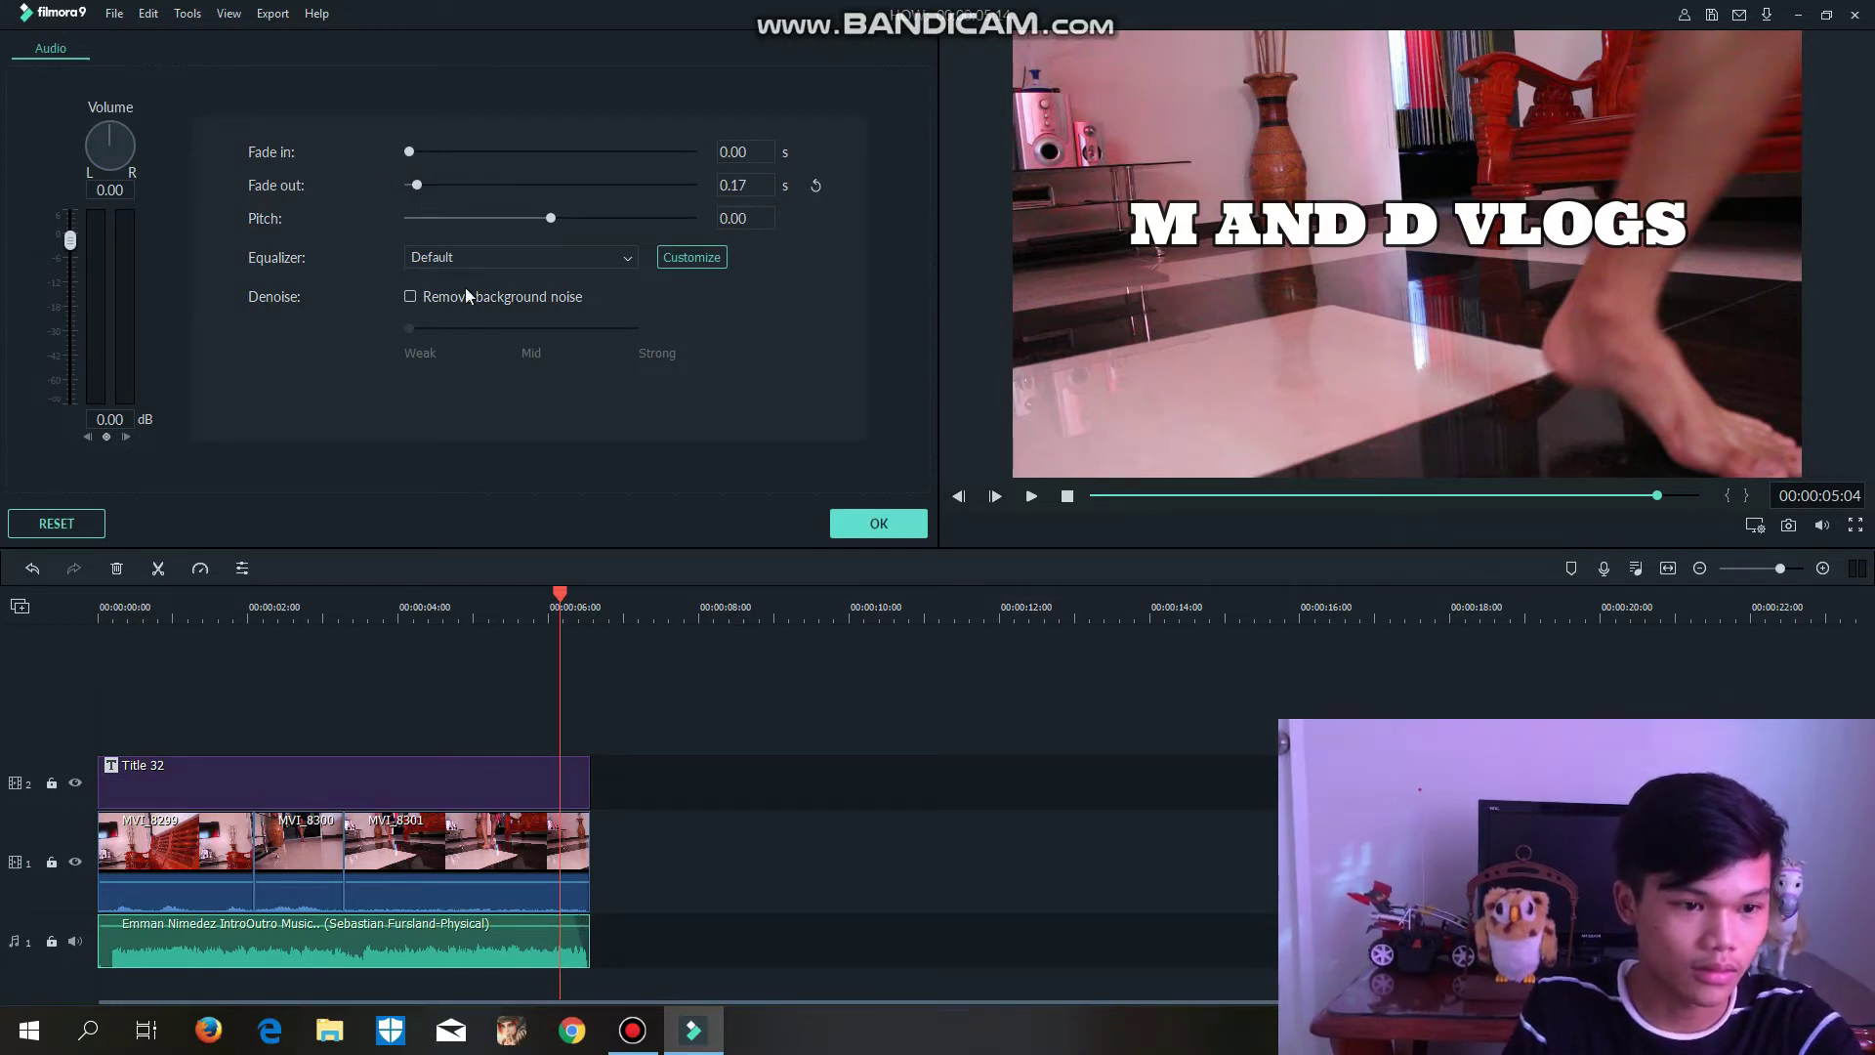
pyautogui.click(424, 186)
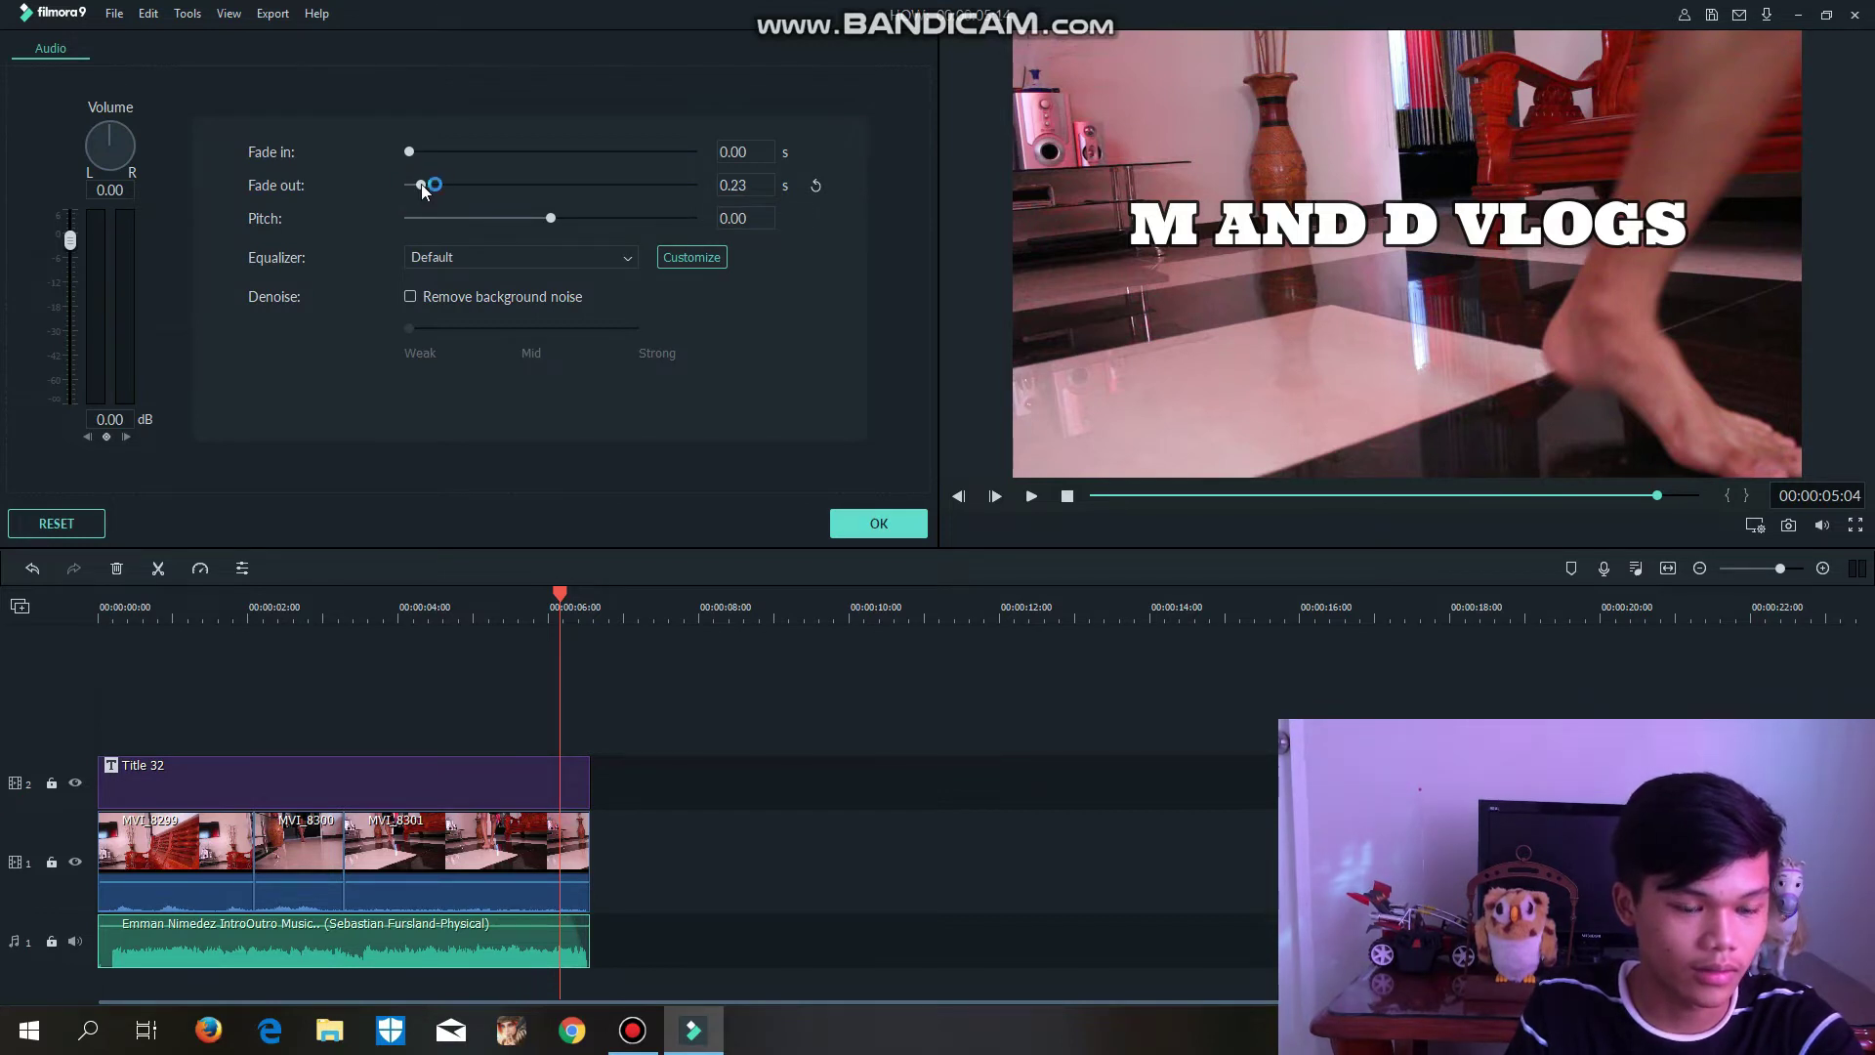
pyautogui.click(421, 186)
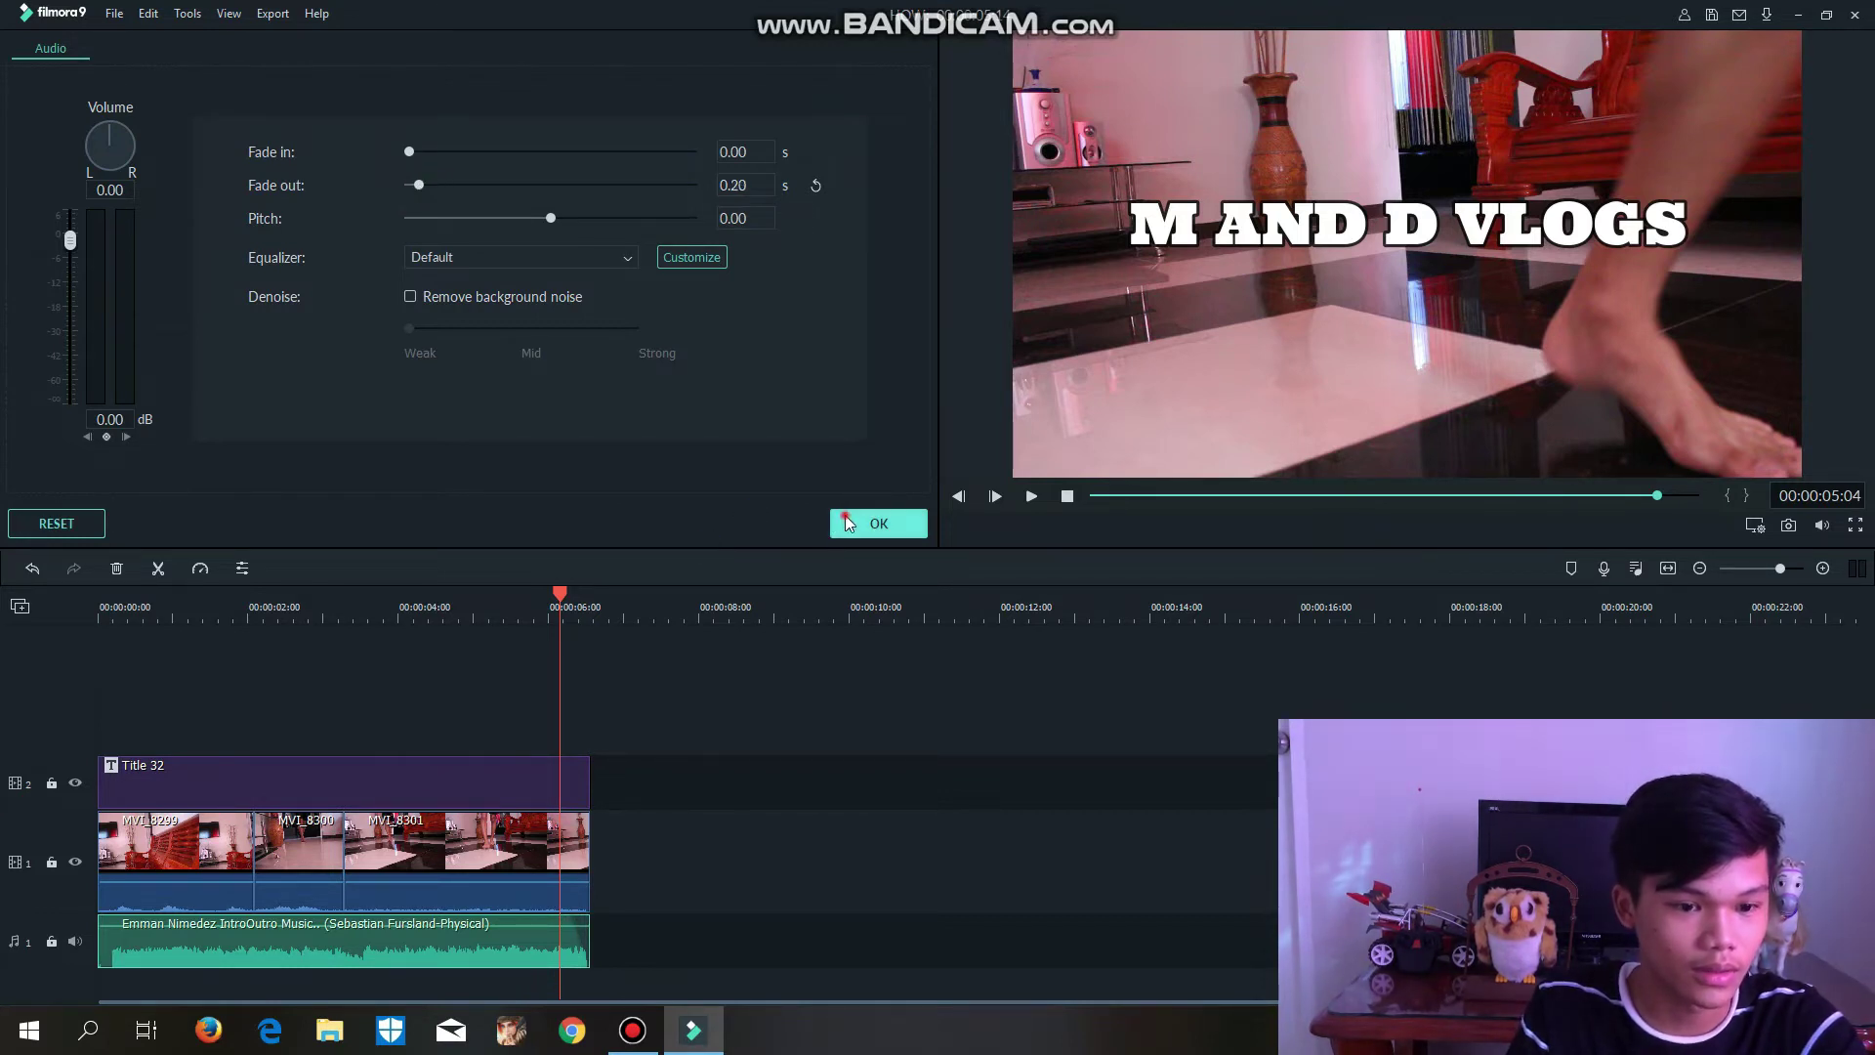
pyautogui.click(874, 523)
# - Play the sequence from 00:00:04:17 to the end to check the music's fade-out
pyautogui.moveTo(561, 603); pyautogui.dragTo(508, 570)
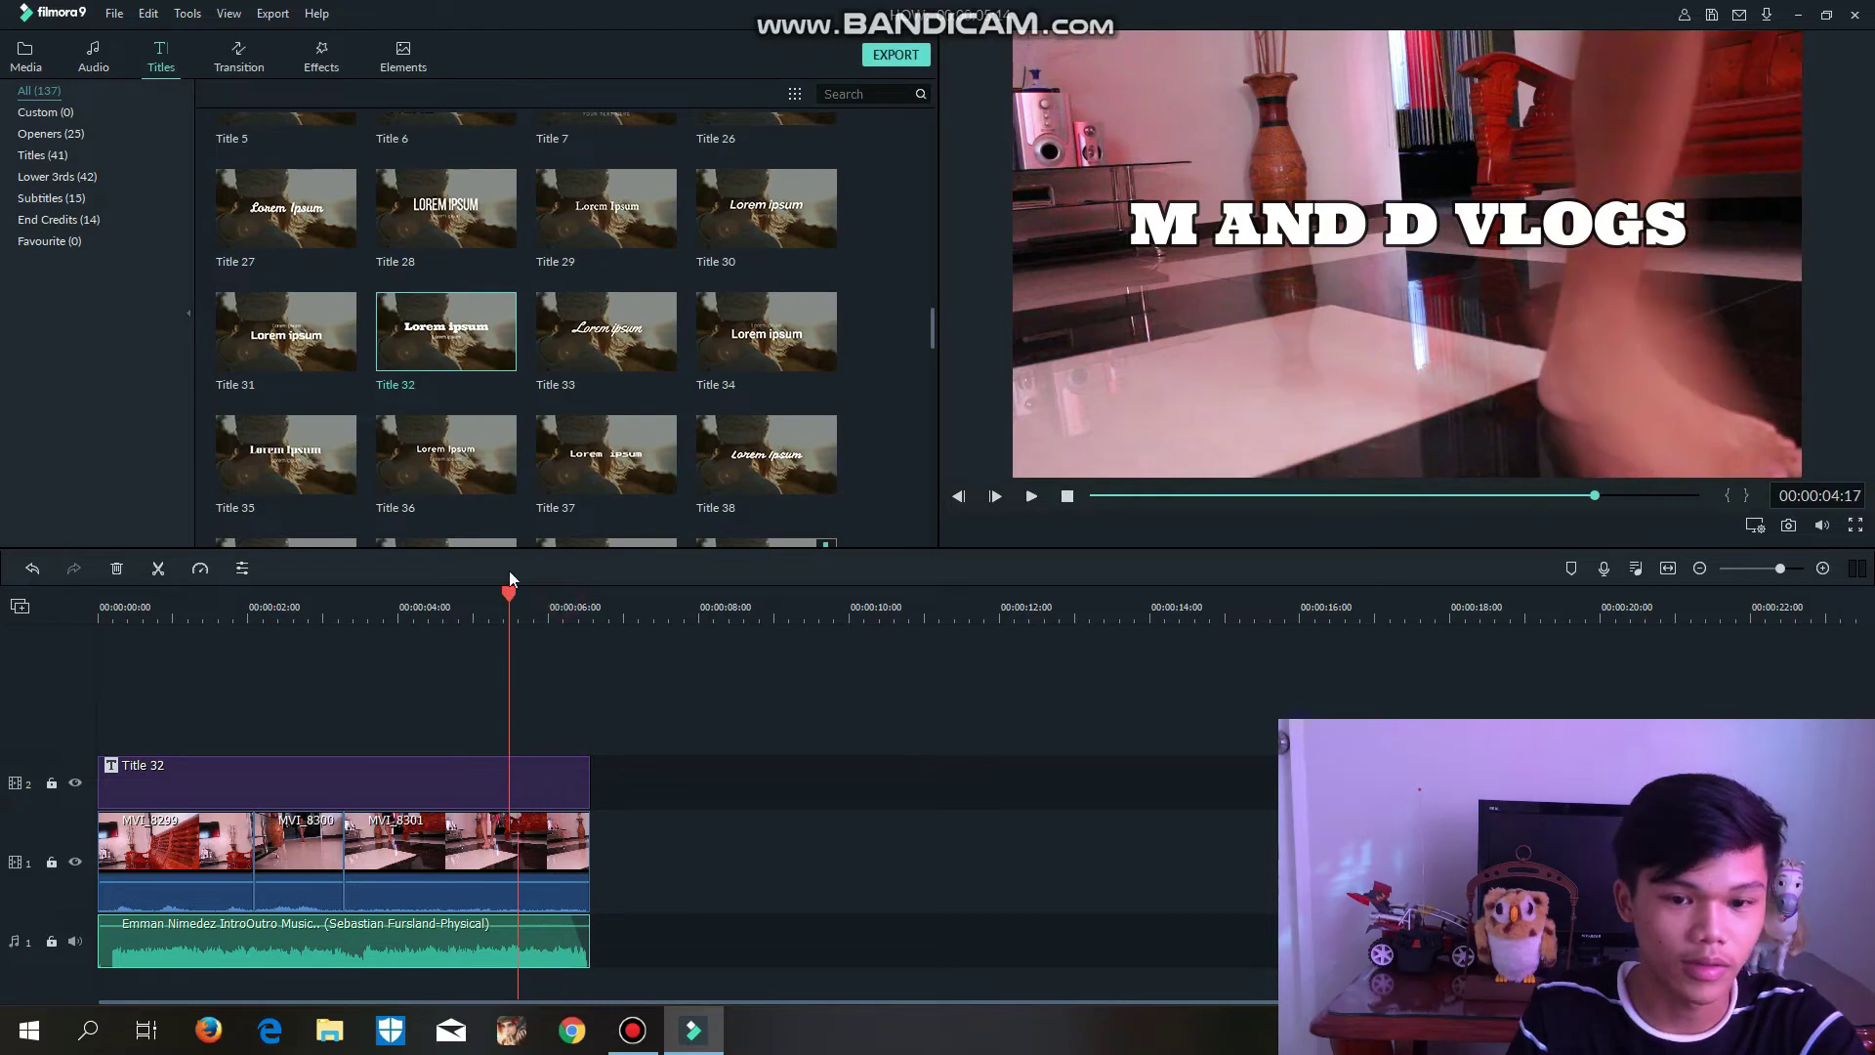
pyautogui.press('space')
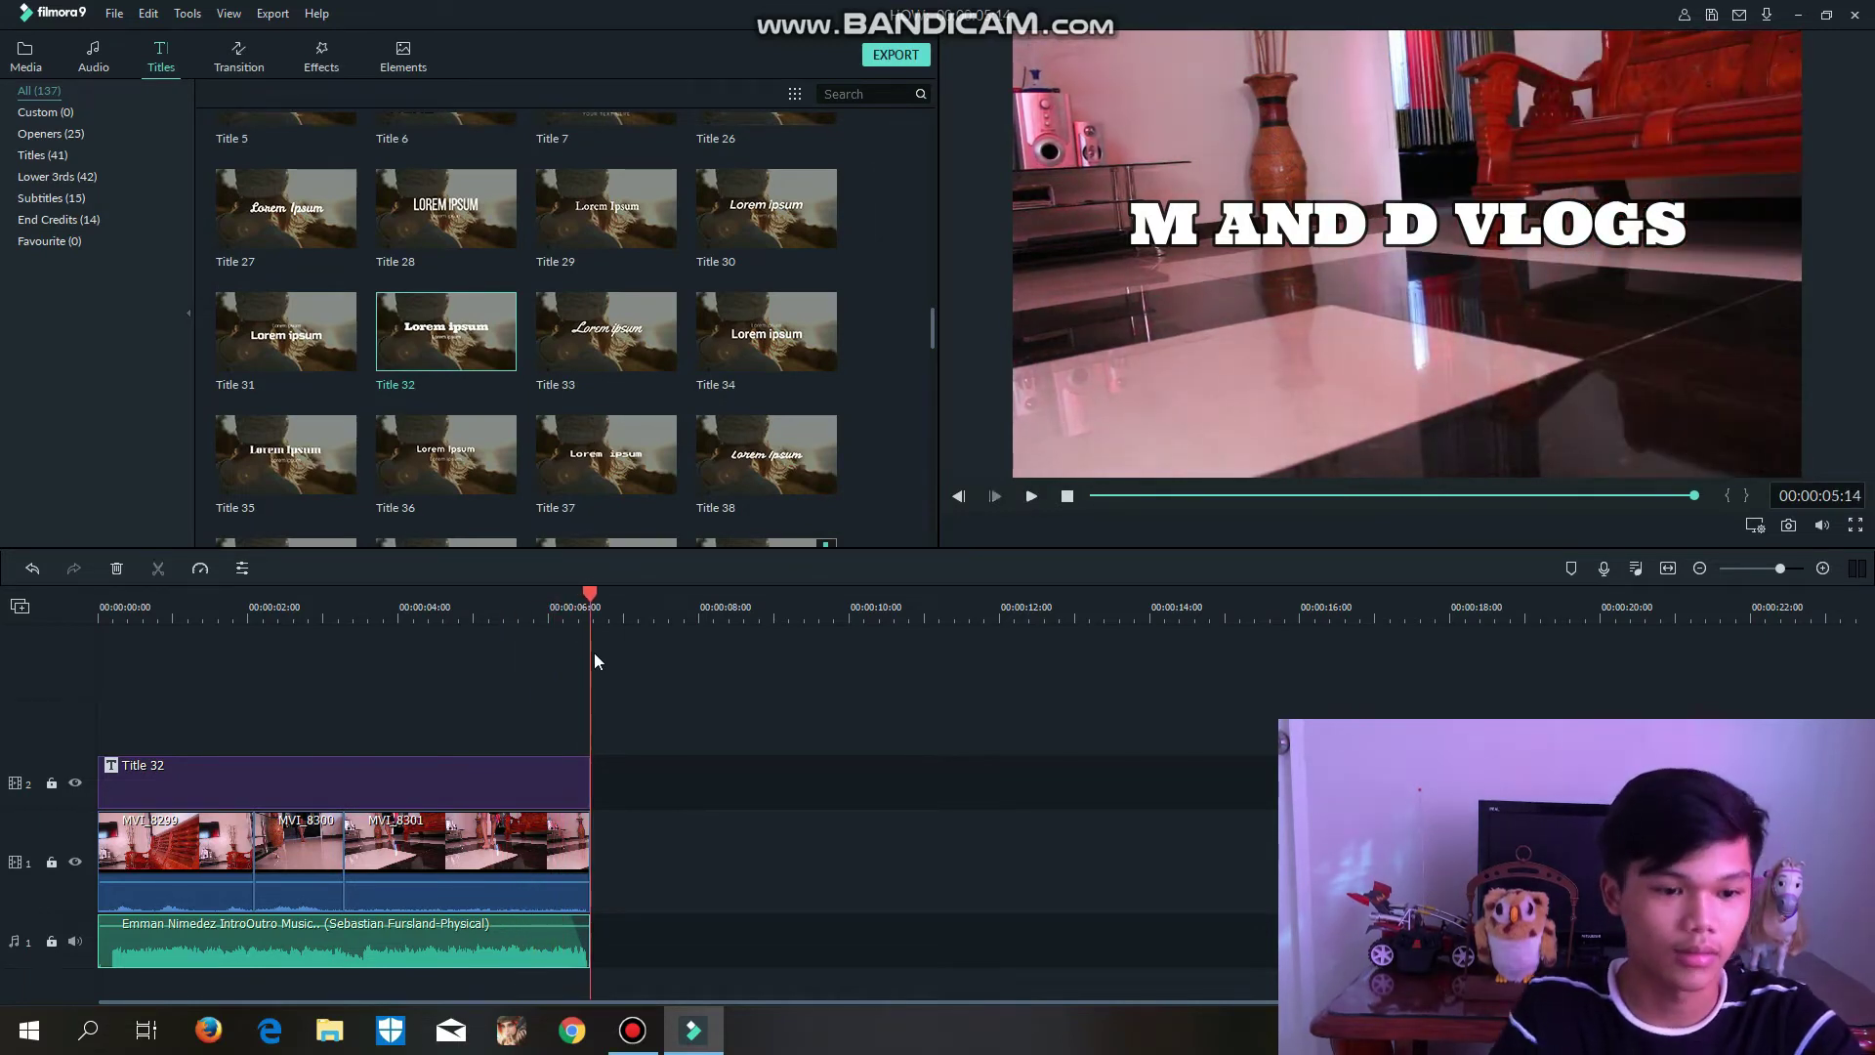
pyautogui.press('space')
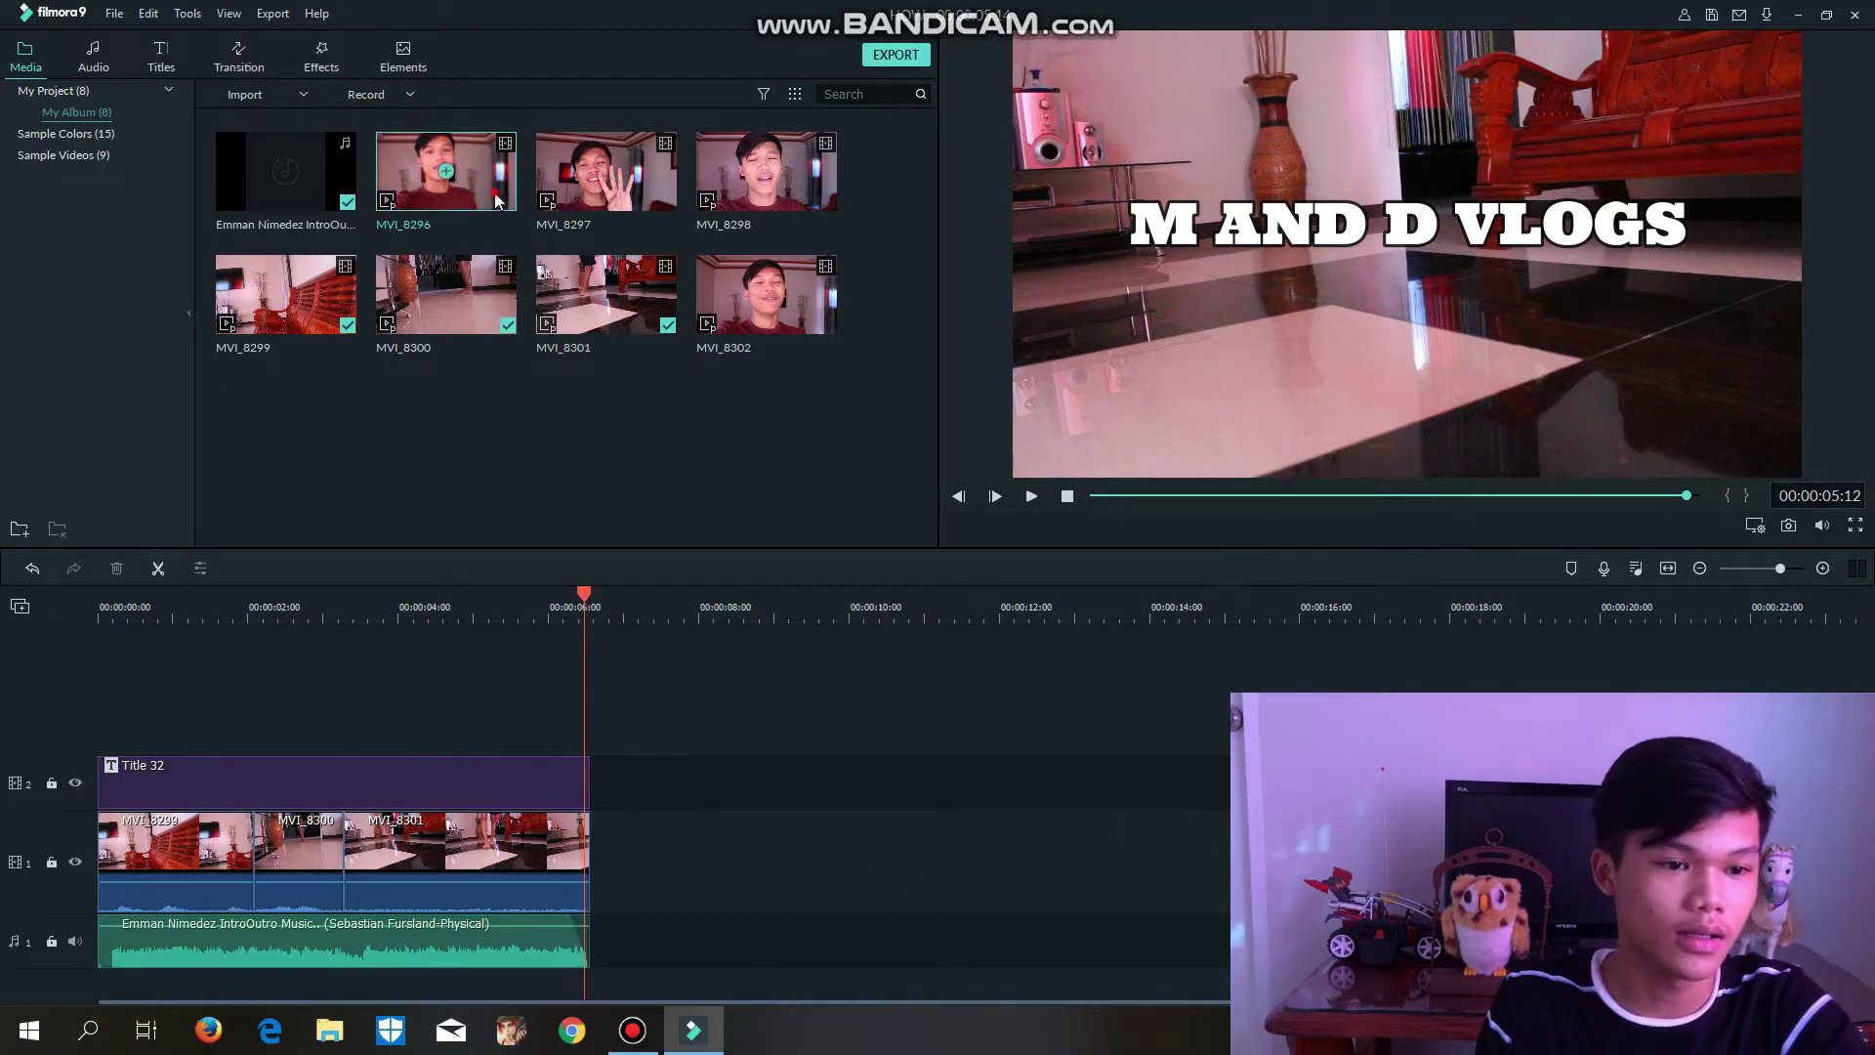
# - Add MVI_8296 to the main video track after the intro clips
pyautogui.moveTo(498, 196)
pyautogui.mouseDown()
pyautogui.moveTo(618, 713)
pyautogui.moveTo(588, 853)
pyautogui.moveTo(684, 875)
pyautogui.mouseUp()
# - Import the Beeeeep video from the SDHC (F:) drive into the project media
pyautogui.click(285, 94)
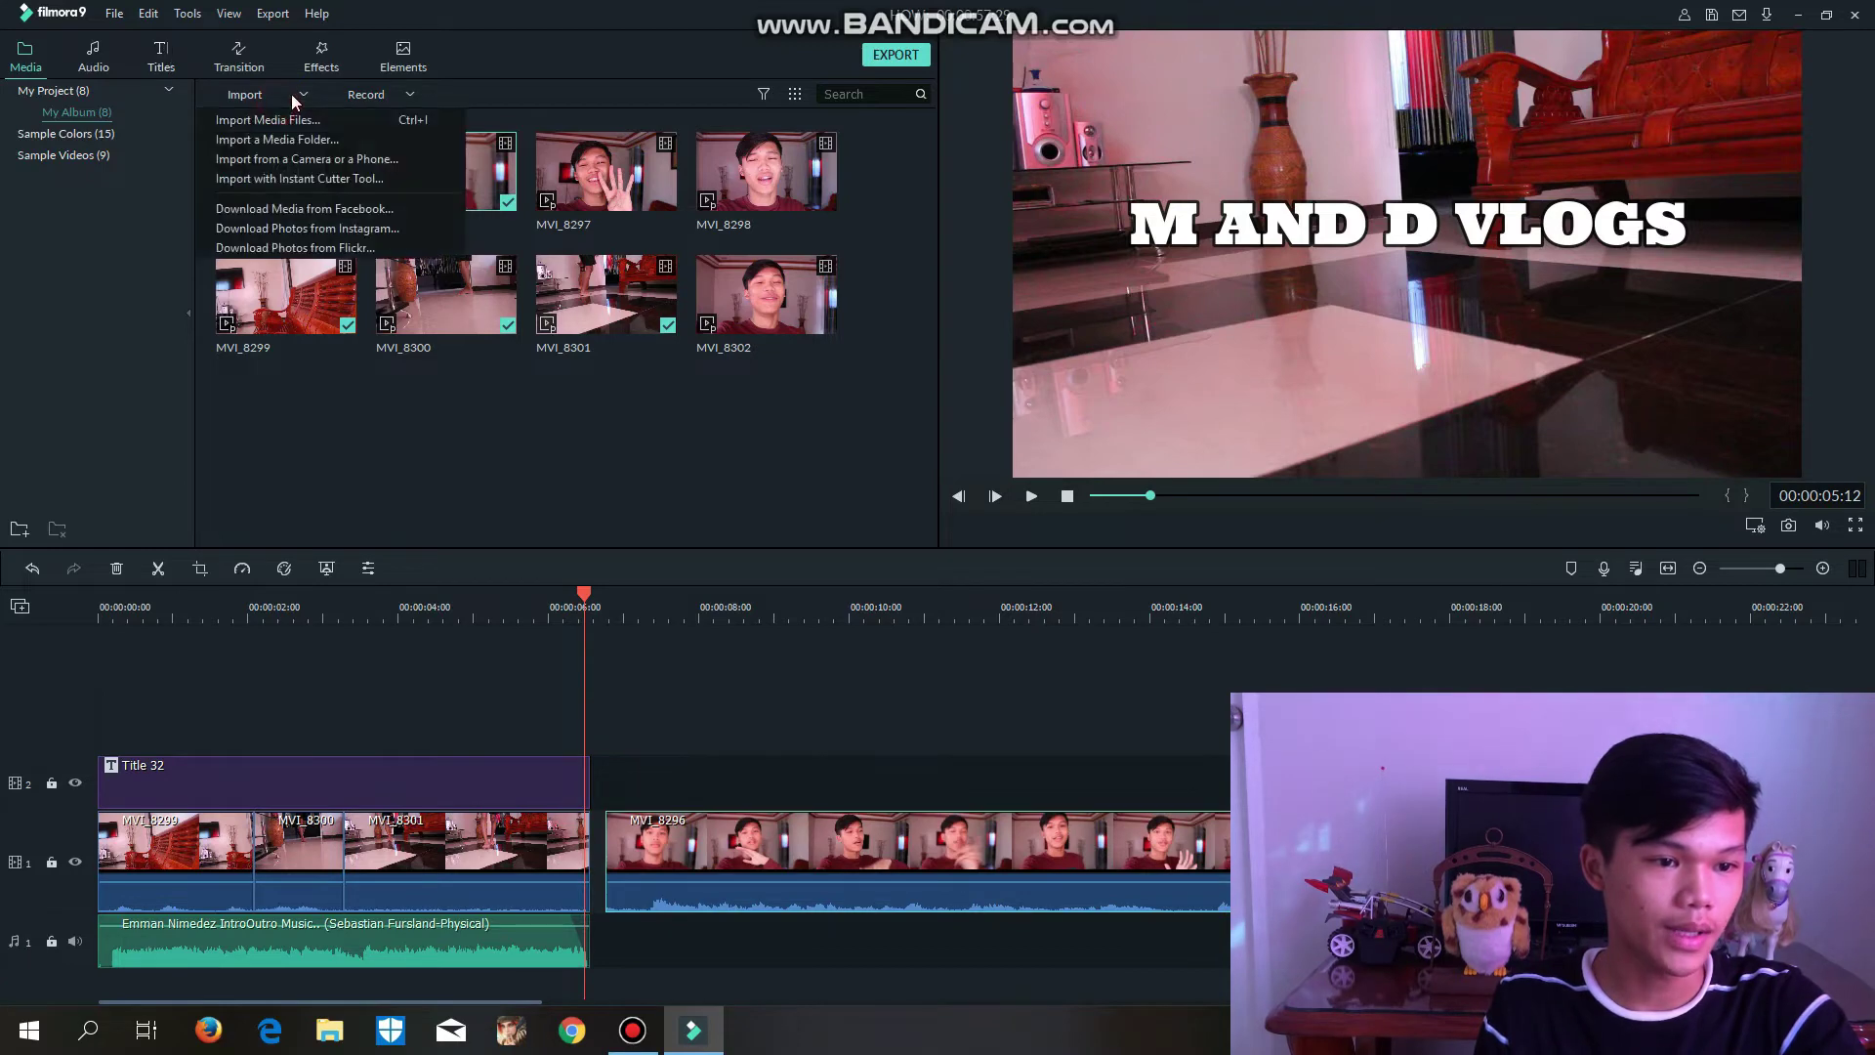
pyautogui.click(291, 119)
pyautogui.scroll(-3, 779, 405)
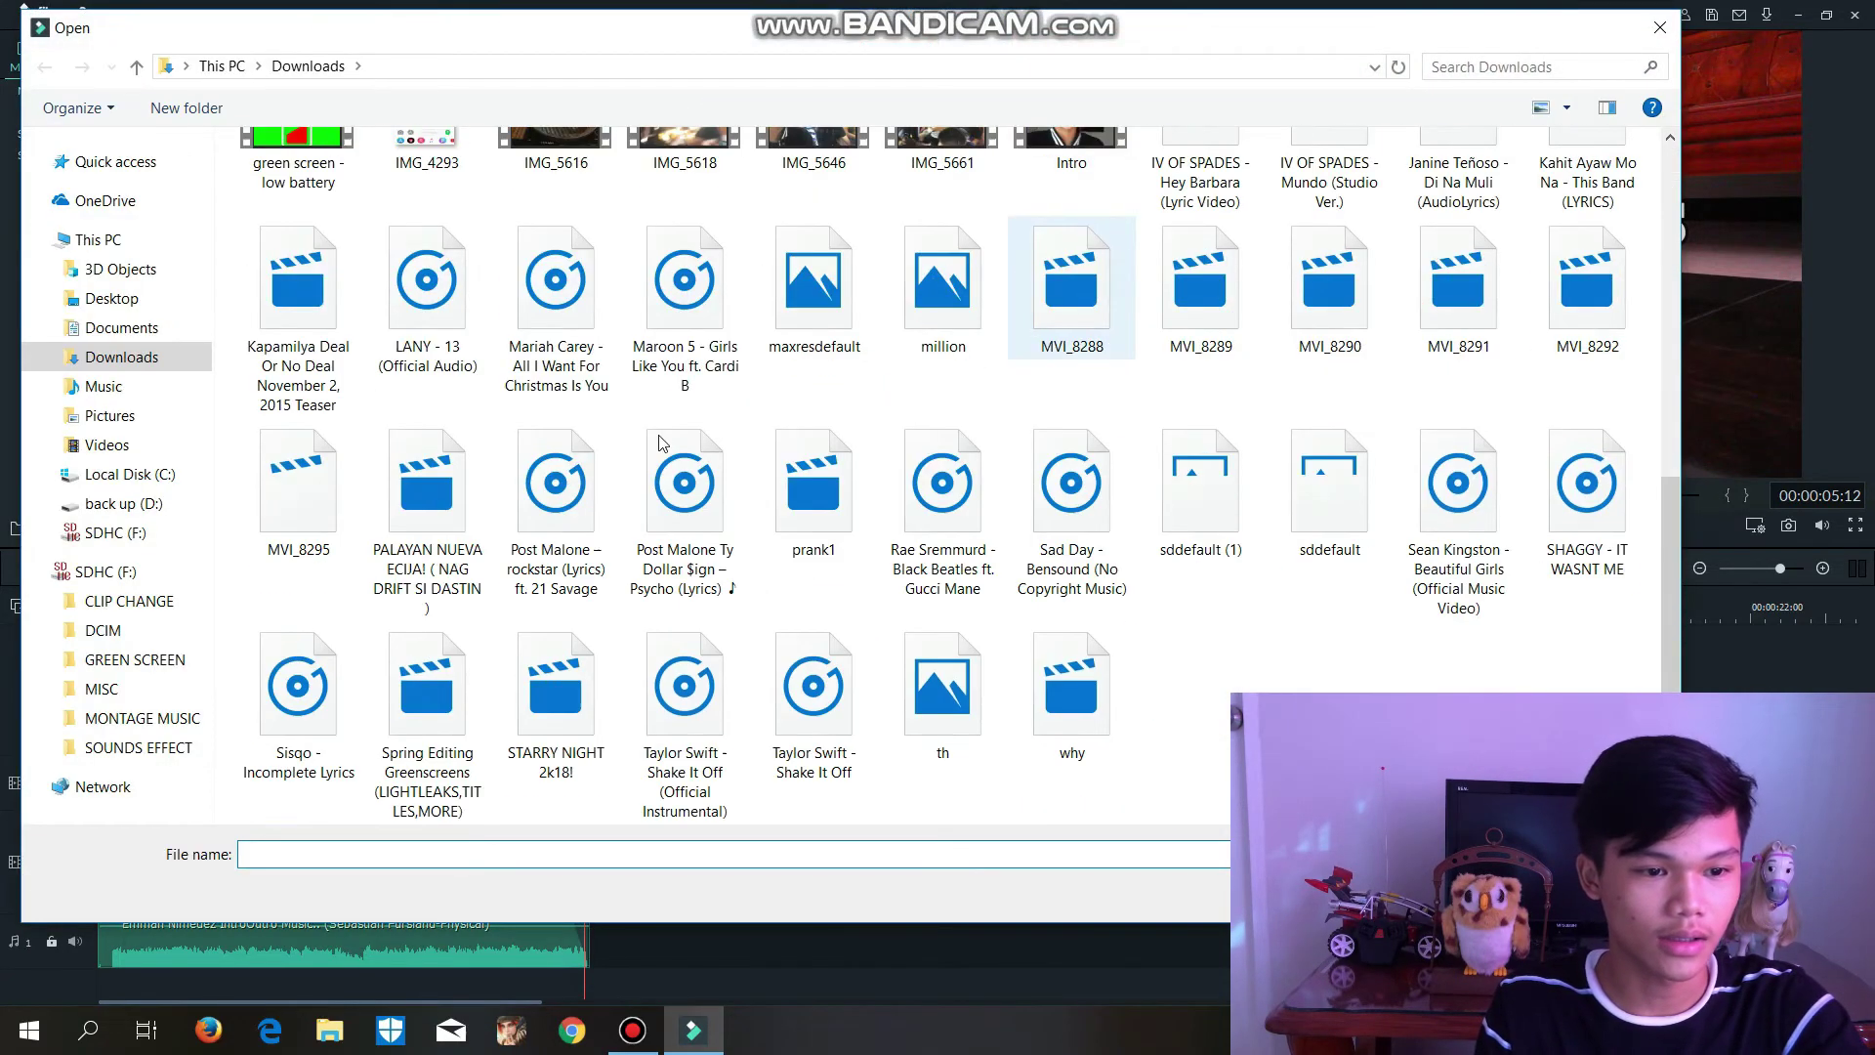
pyautogui.scroll(3, 778, 404)
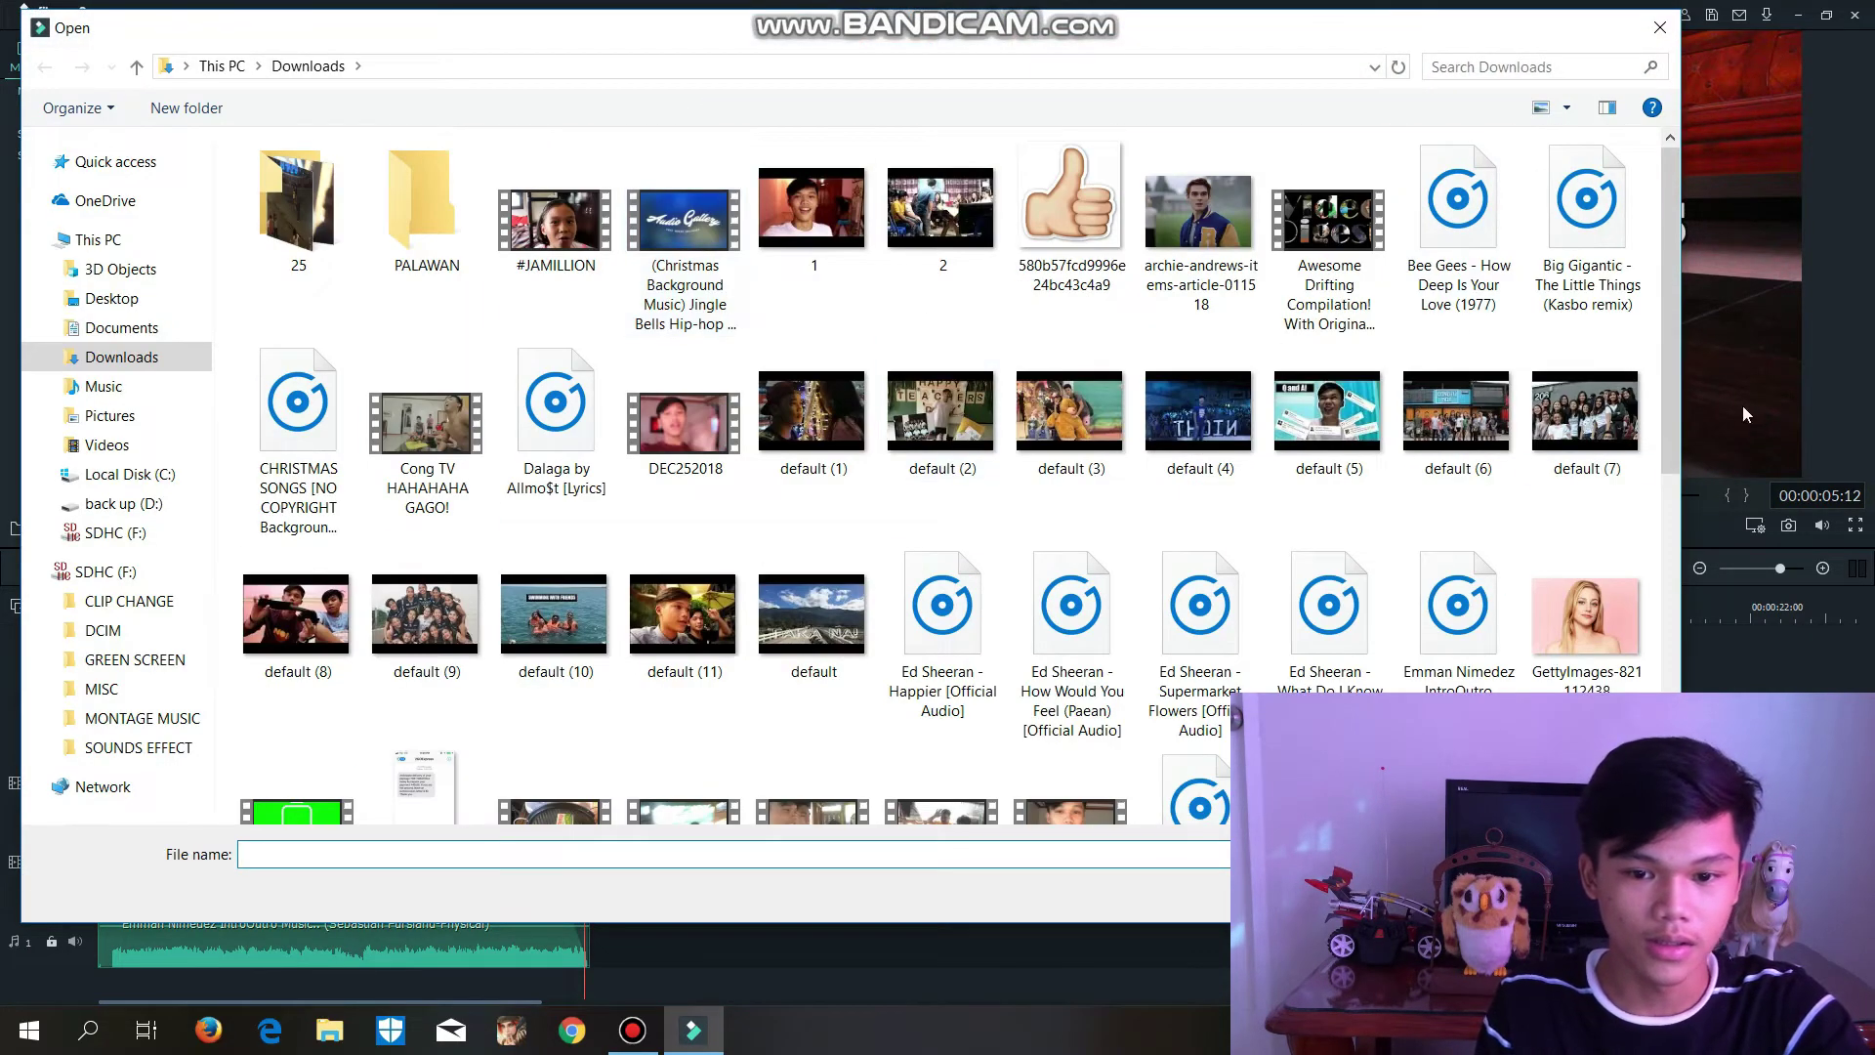
pyautogui.moveTo(1667, 410); pyautogui.dragTo(1673, 634)
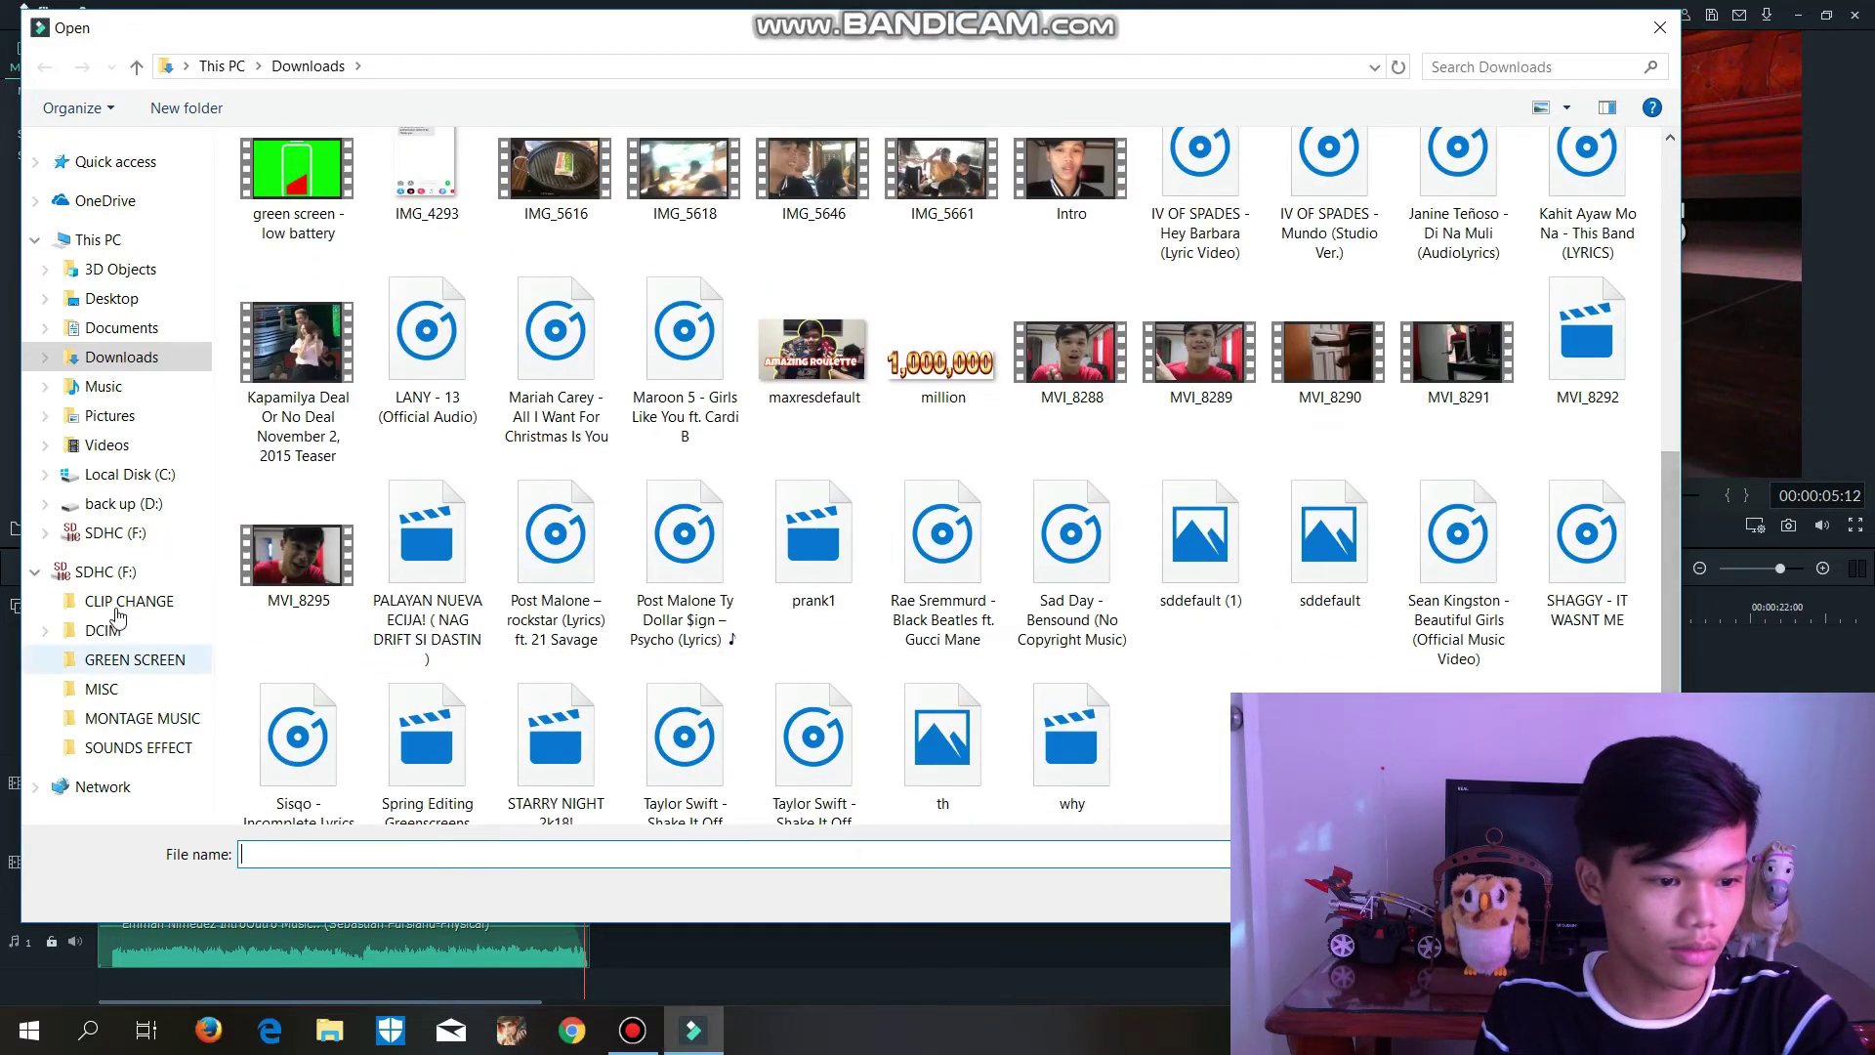
pyautogui.click(105, 571)
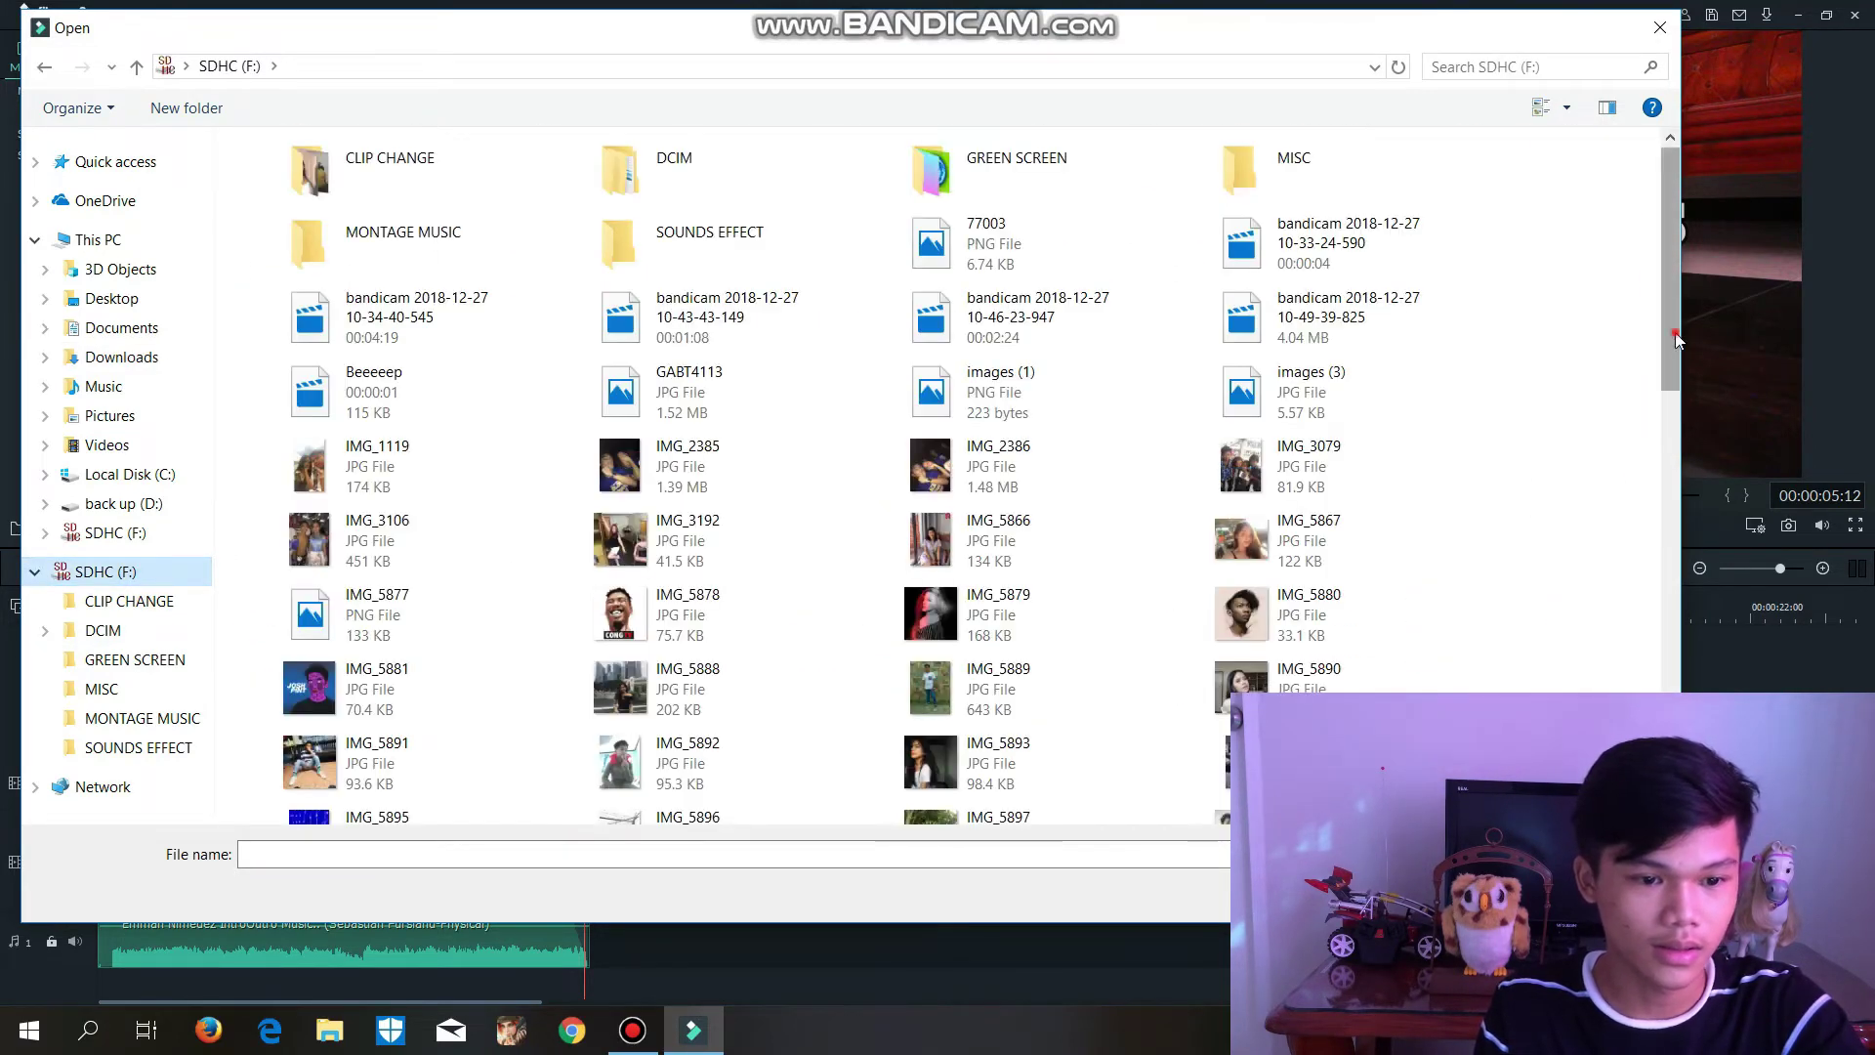
pyautogui.moveTo(1673, 337)
pyautogui.mouseDown()
pyautogui.moveTo(1678, 758)
pyautogui.moveTo(1678, 332)
pyautogui.mouseUp()
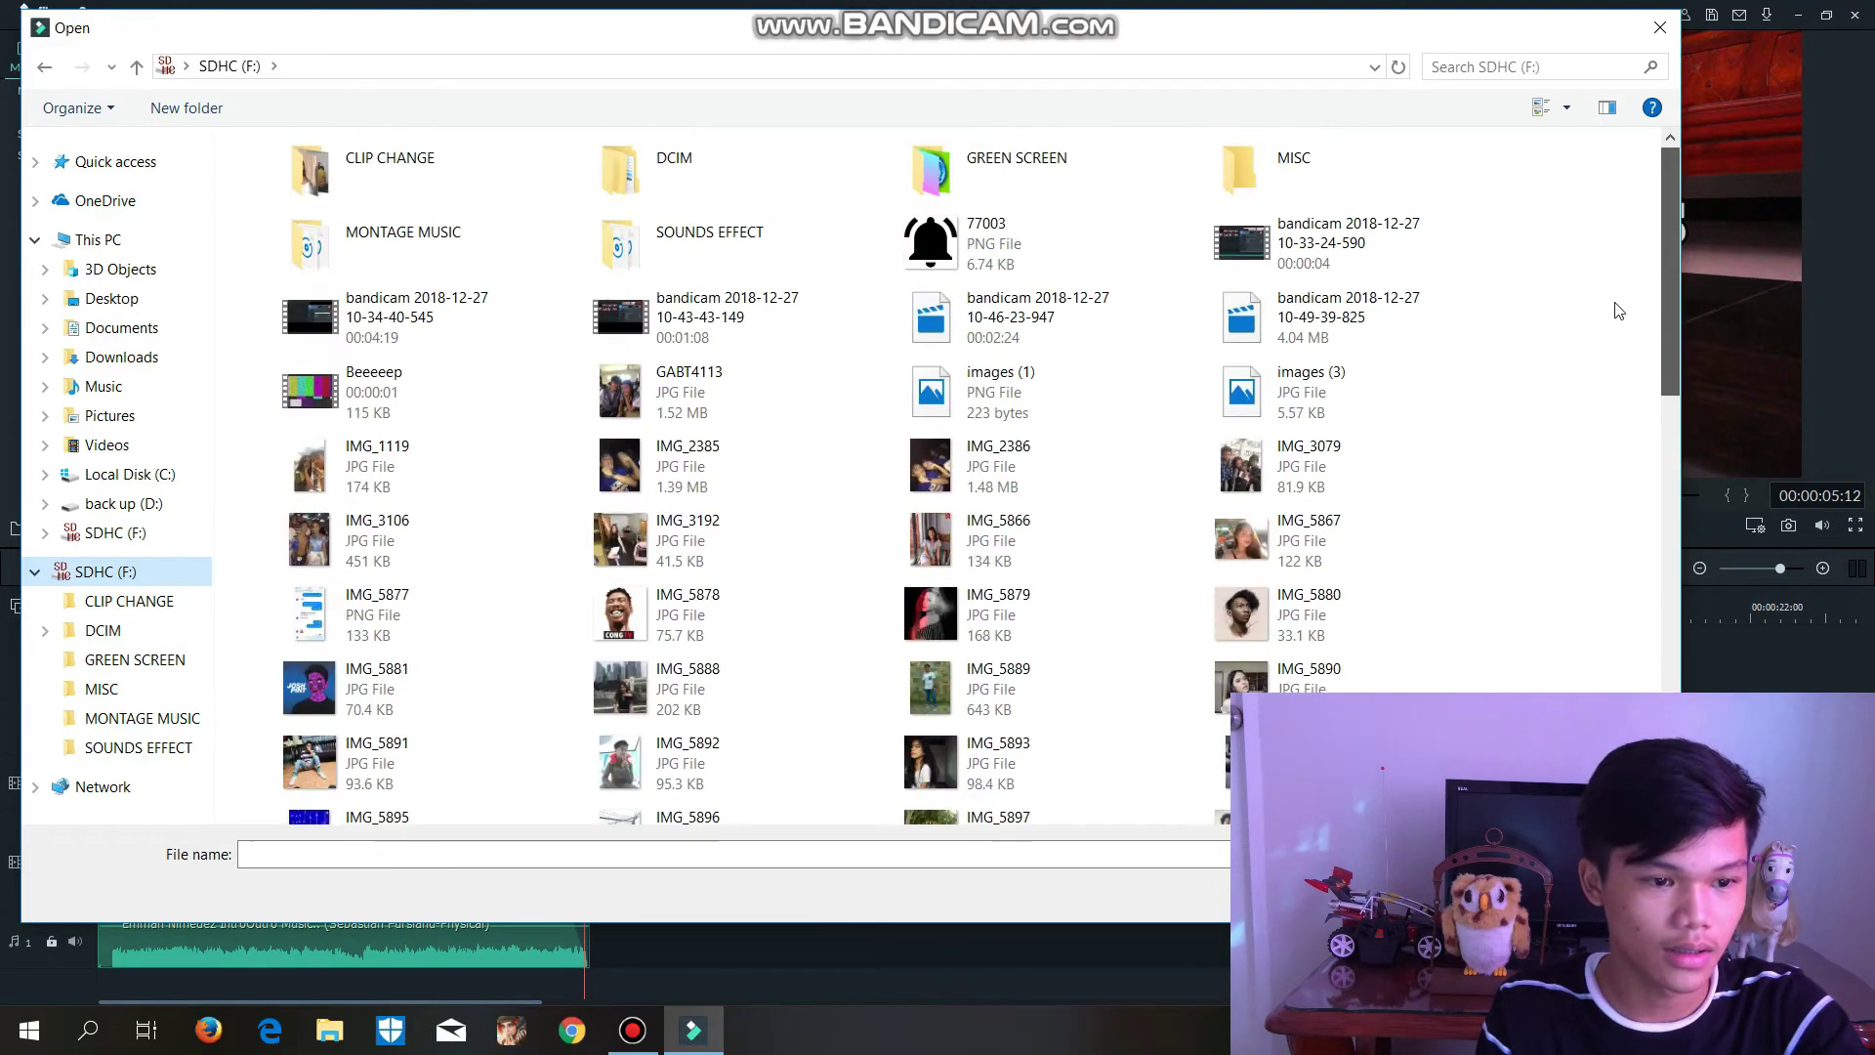
pyautogui.doubleClick(402, 404)
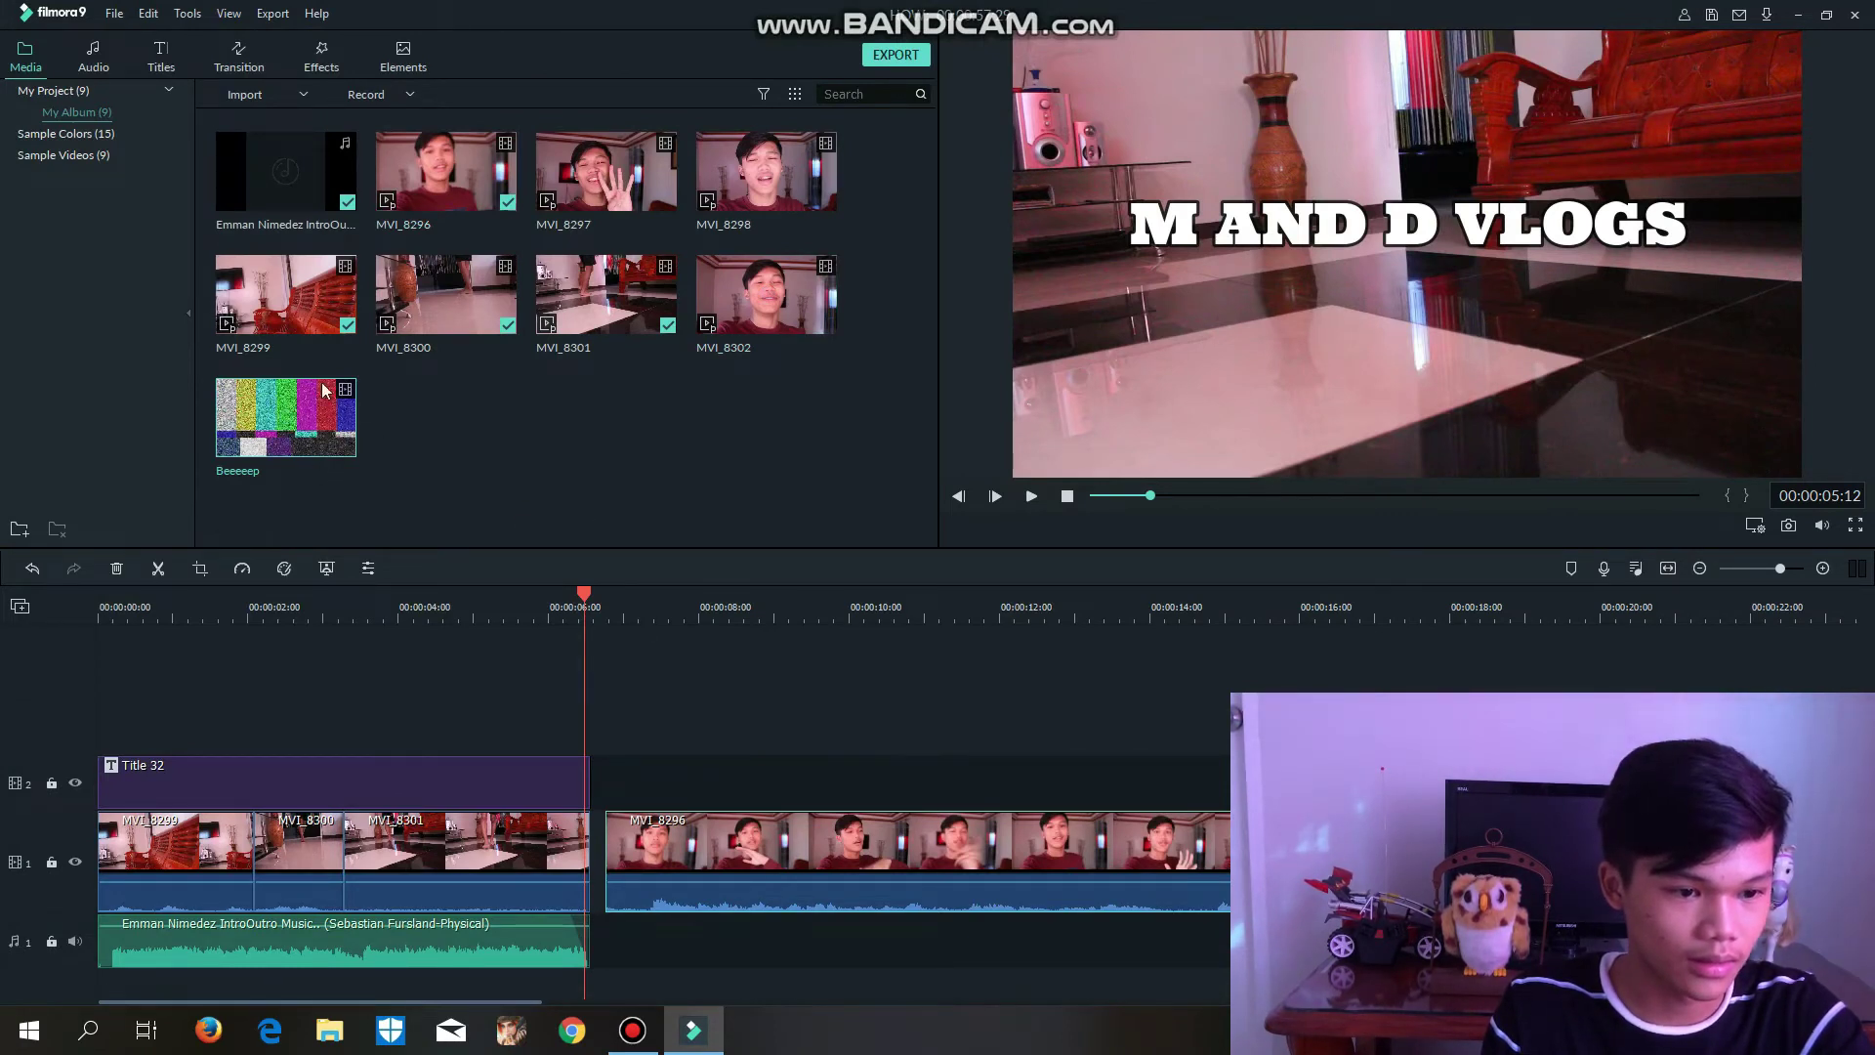
# - Place the Beeeeep clip directly after MVI_8301 on the video track and move MVI_8296 up against its end
pyautogui.moveTo(325, 391); pyautogui.dragTo(459, 448)
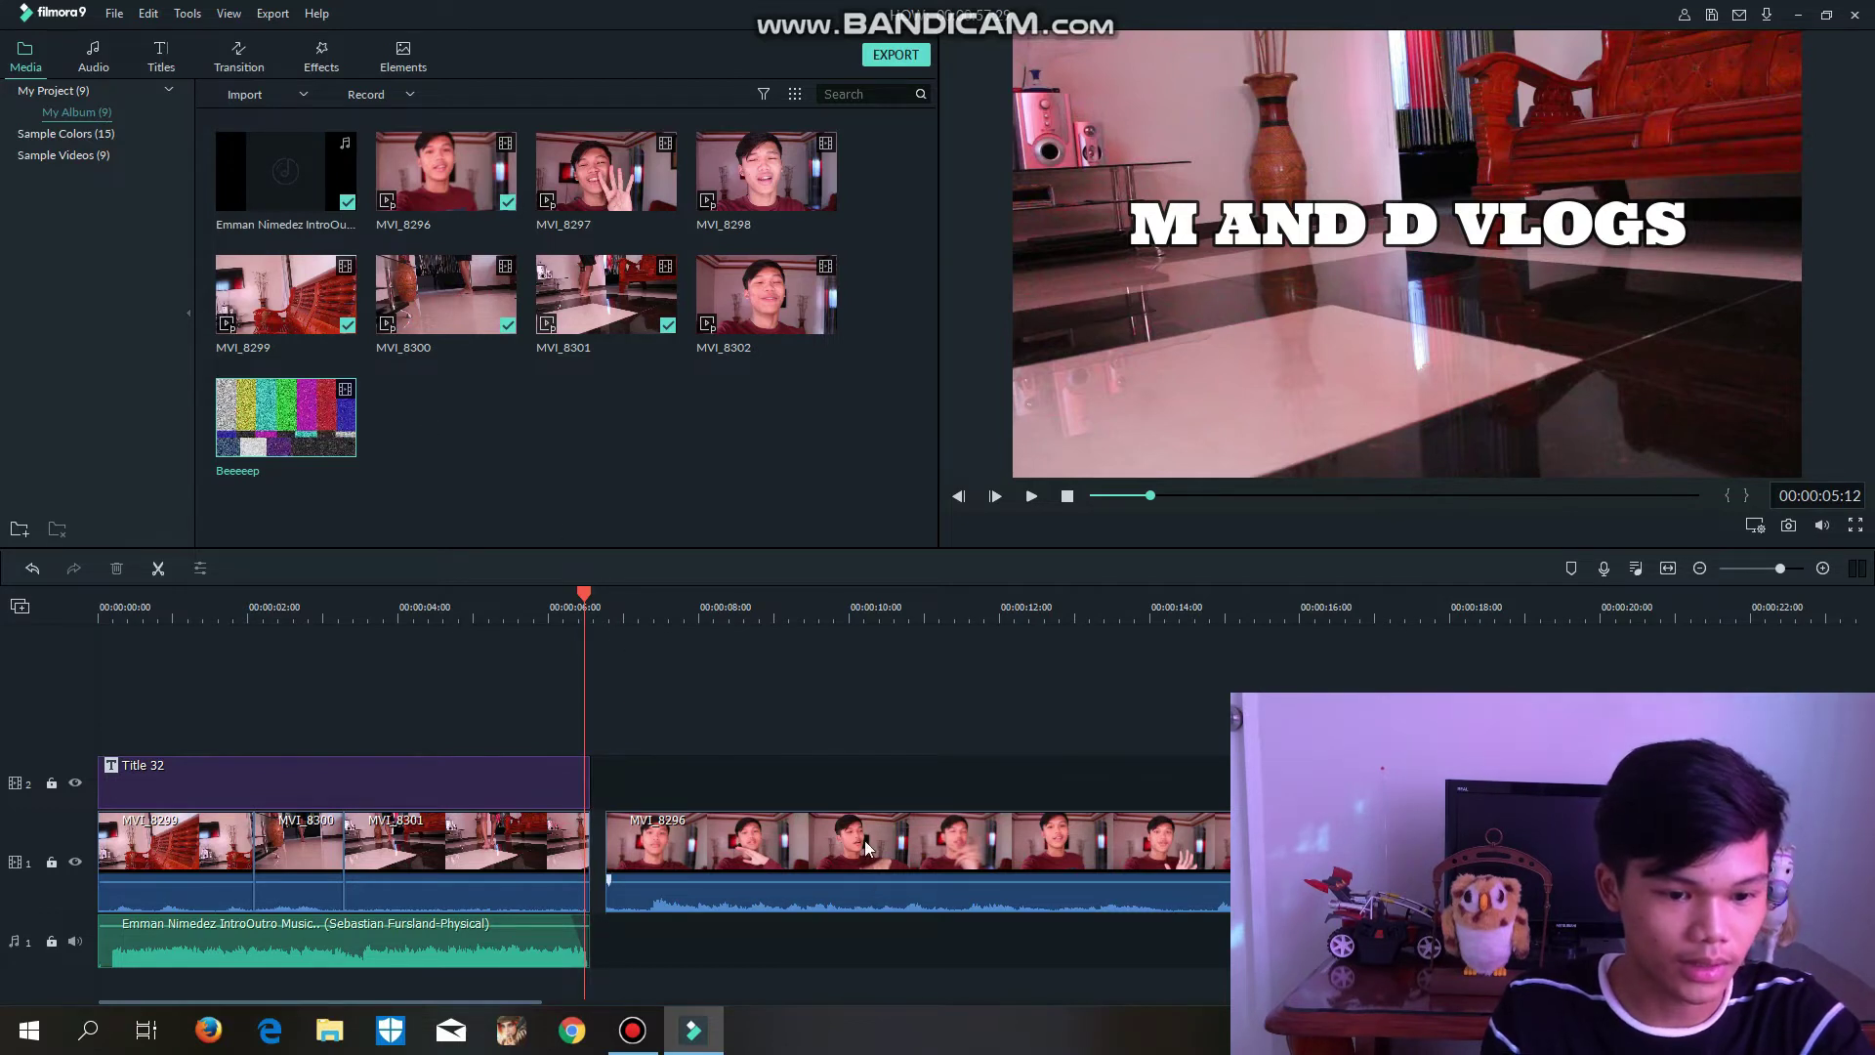
pyautogui.moveTo(864, 840); pyautogui.dragTo(1236, 842)
pyautogui.moveTo(335, 402); pyautogui.dragTo(594, 848)
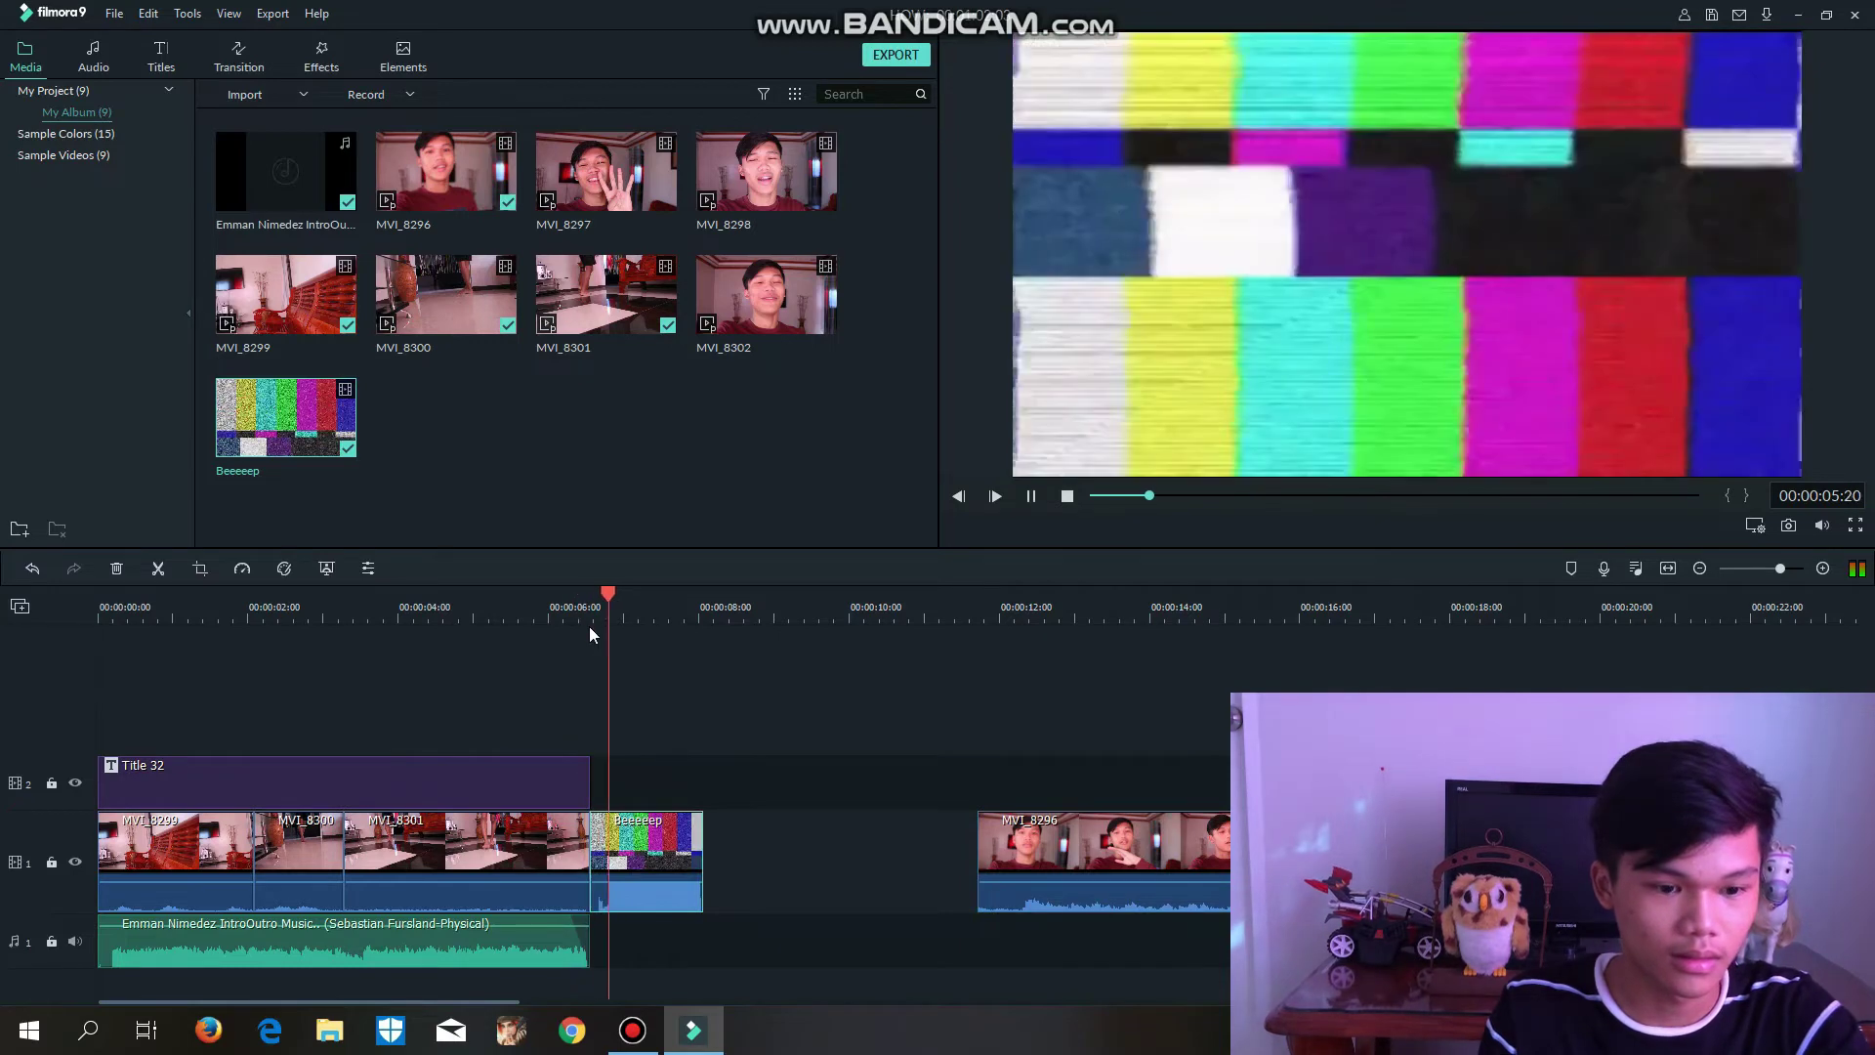
pyautogui.moveTo(1114, 850); pyautogui.dragTo(807, 837)
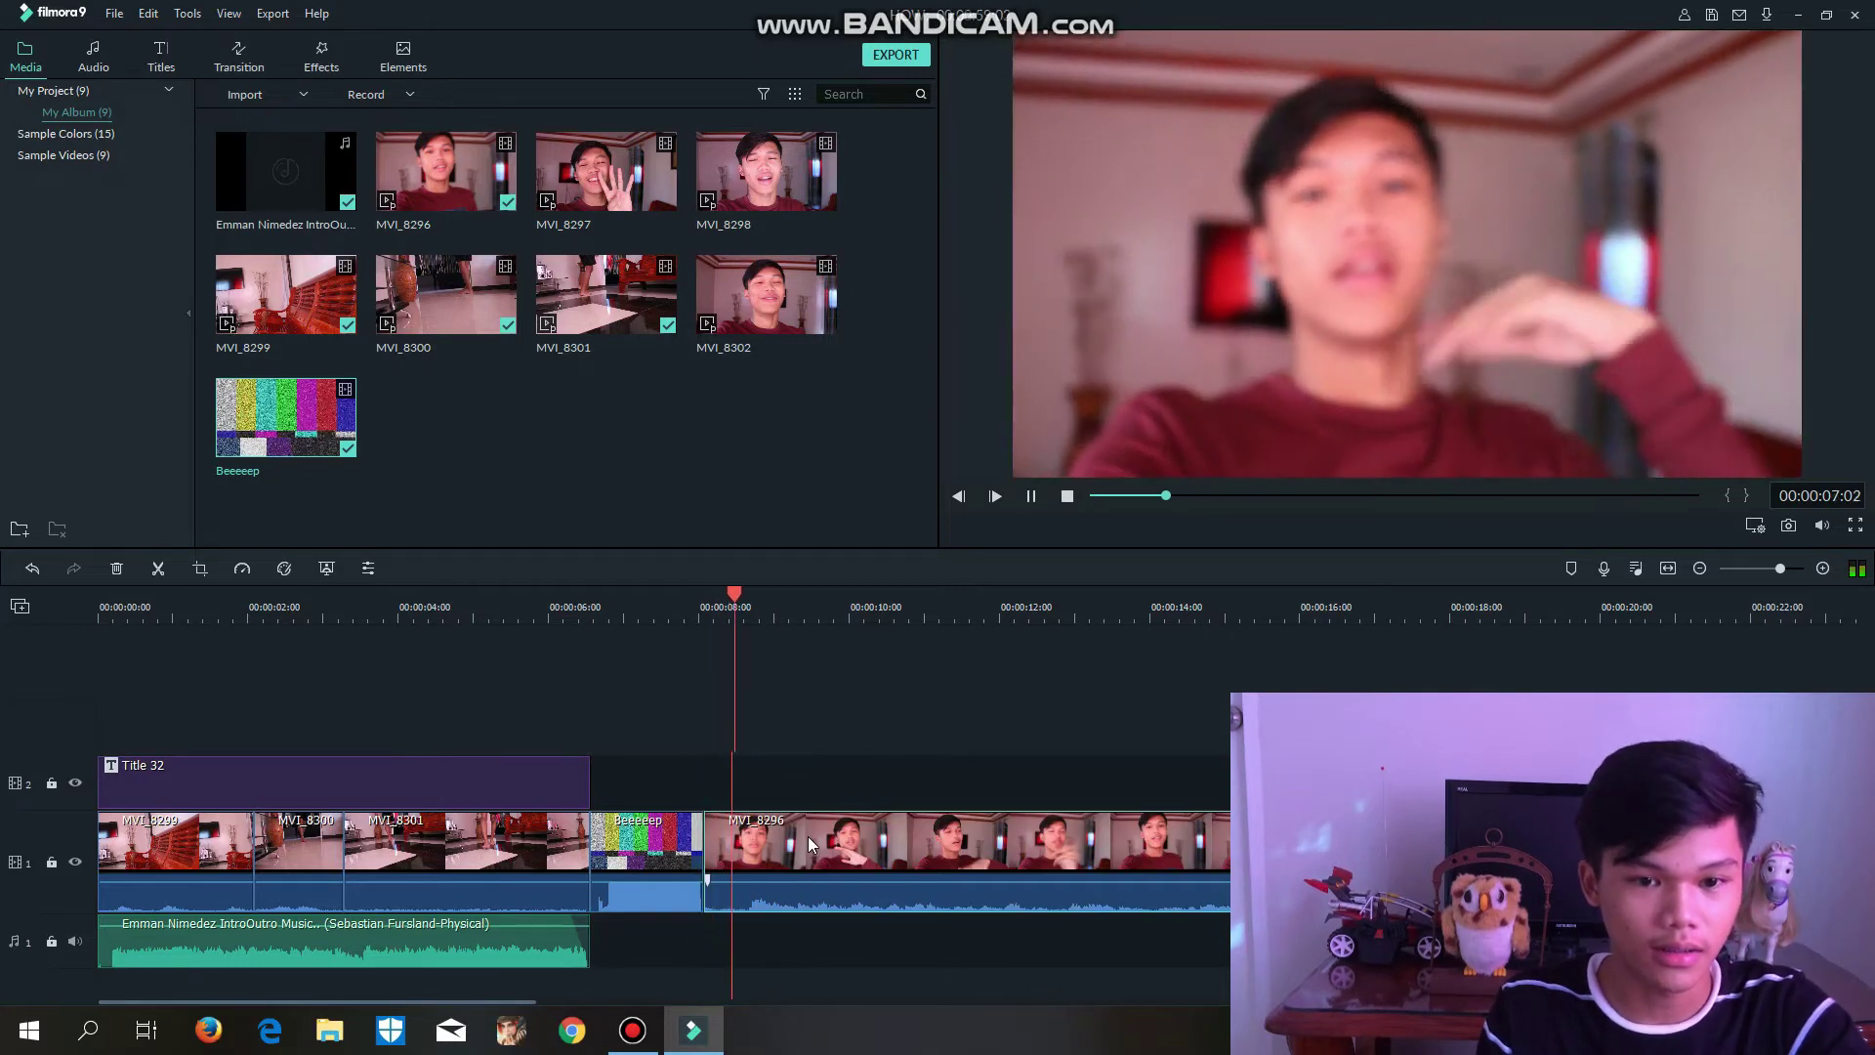
# - Split MVI_8296 at 00:00:07:00, delete the part before the cut, and keep the remainder directly after the Beeeeep clip
pyautogui.moveTo(758, 596); pyautogui.dragTo(713, 602)
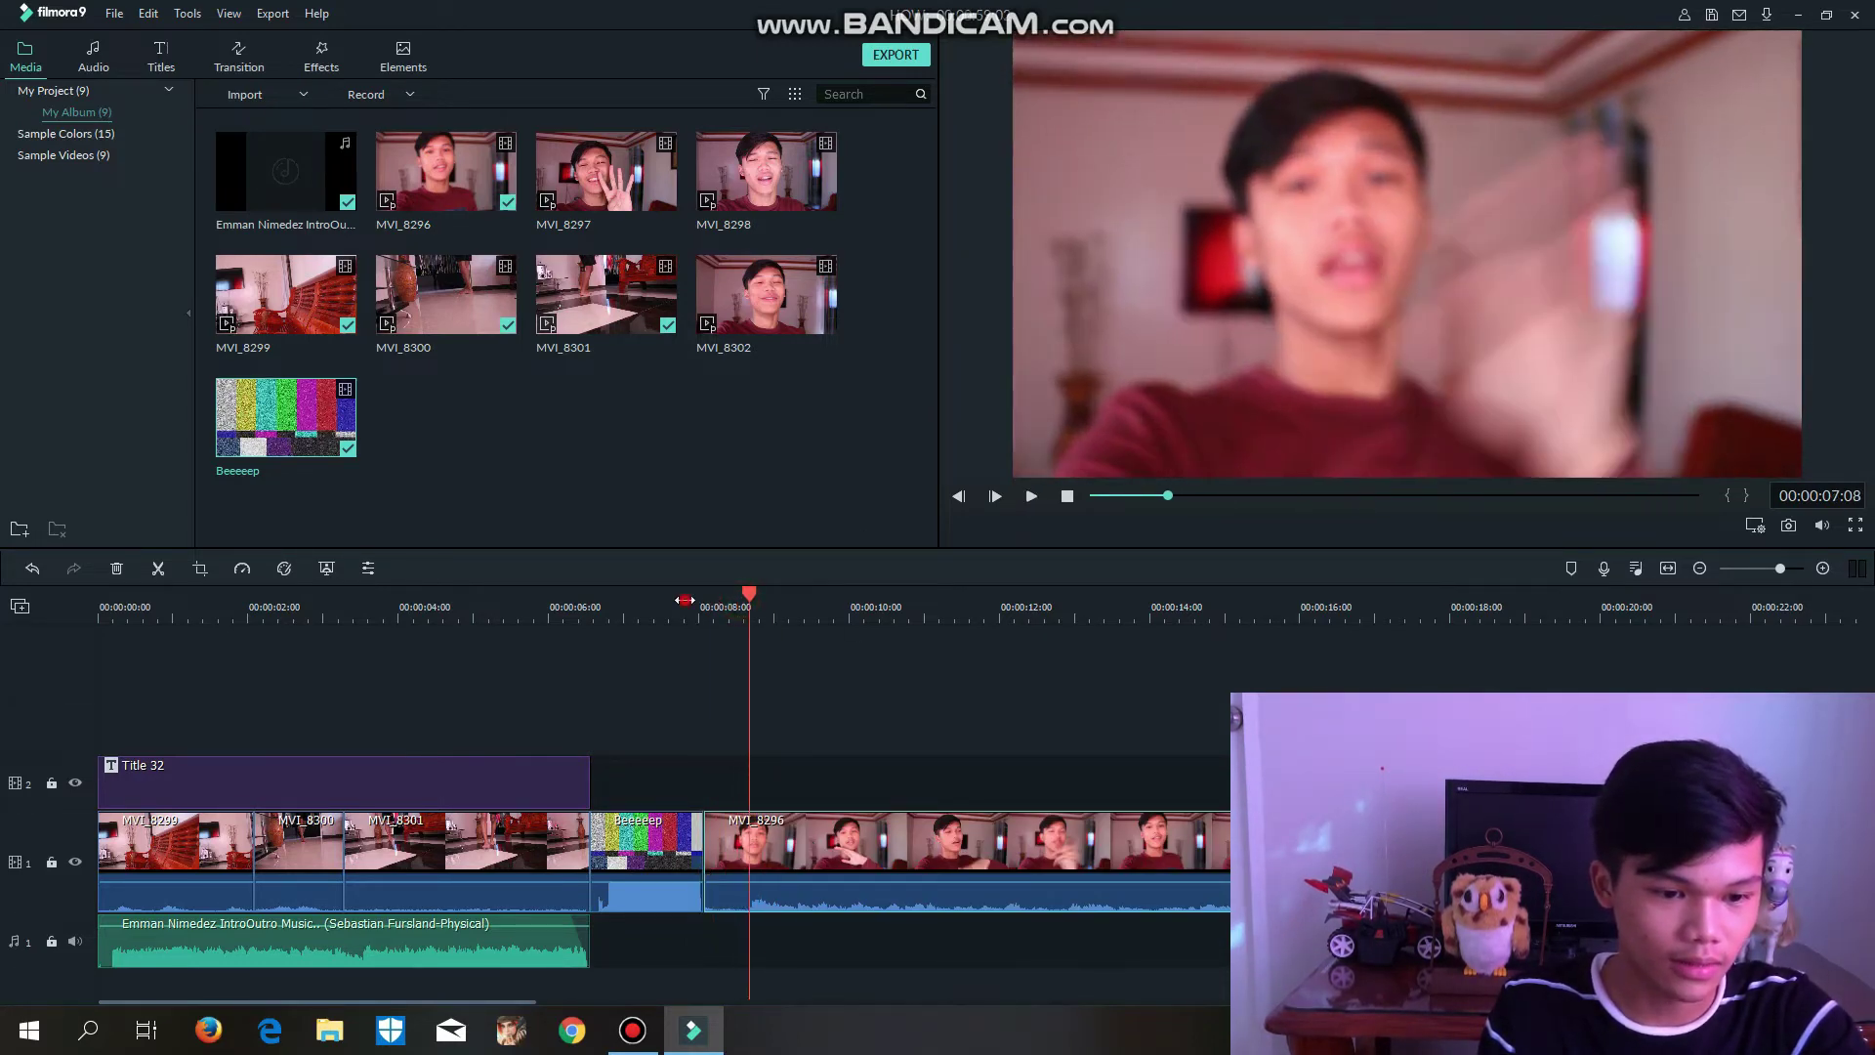
pyautogui.click(689, 603)
pyautogui.press('space')
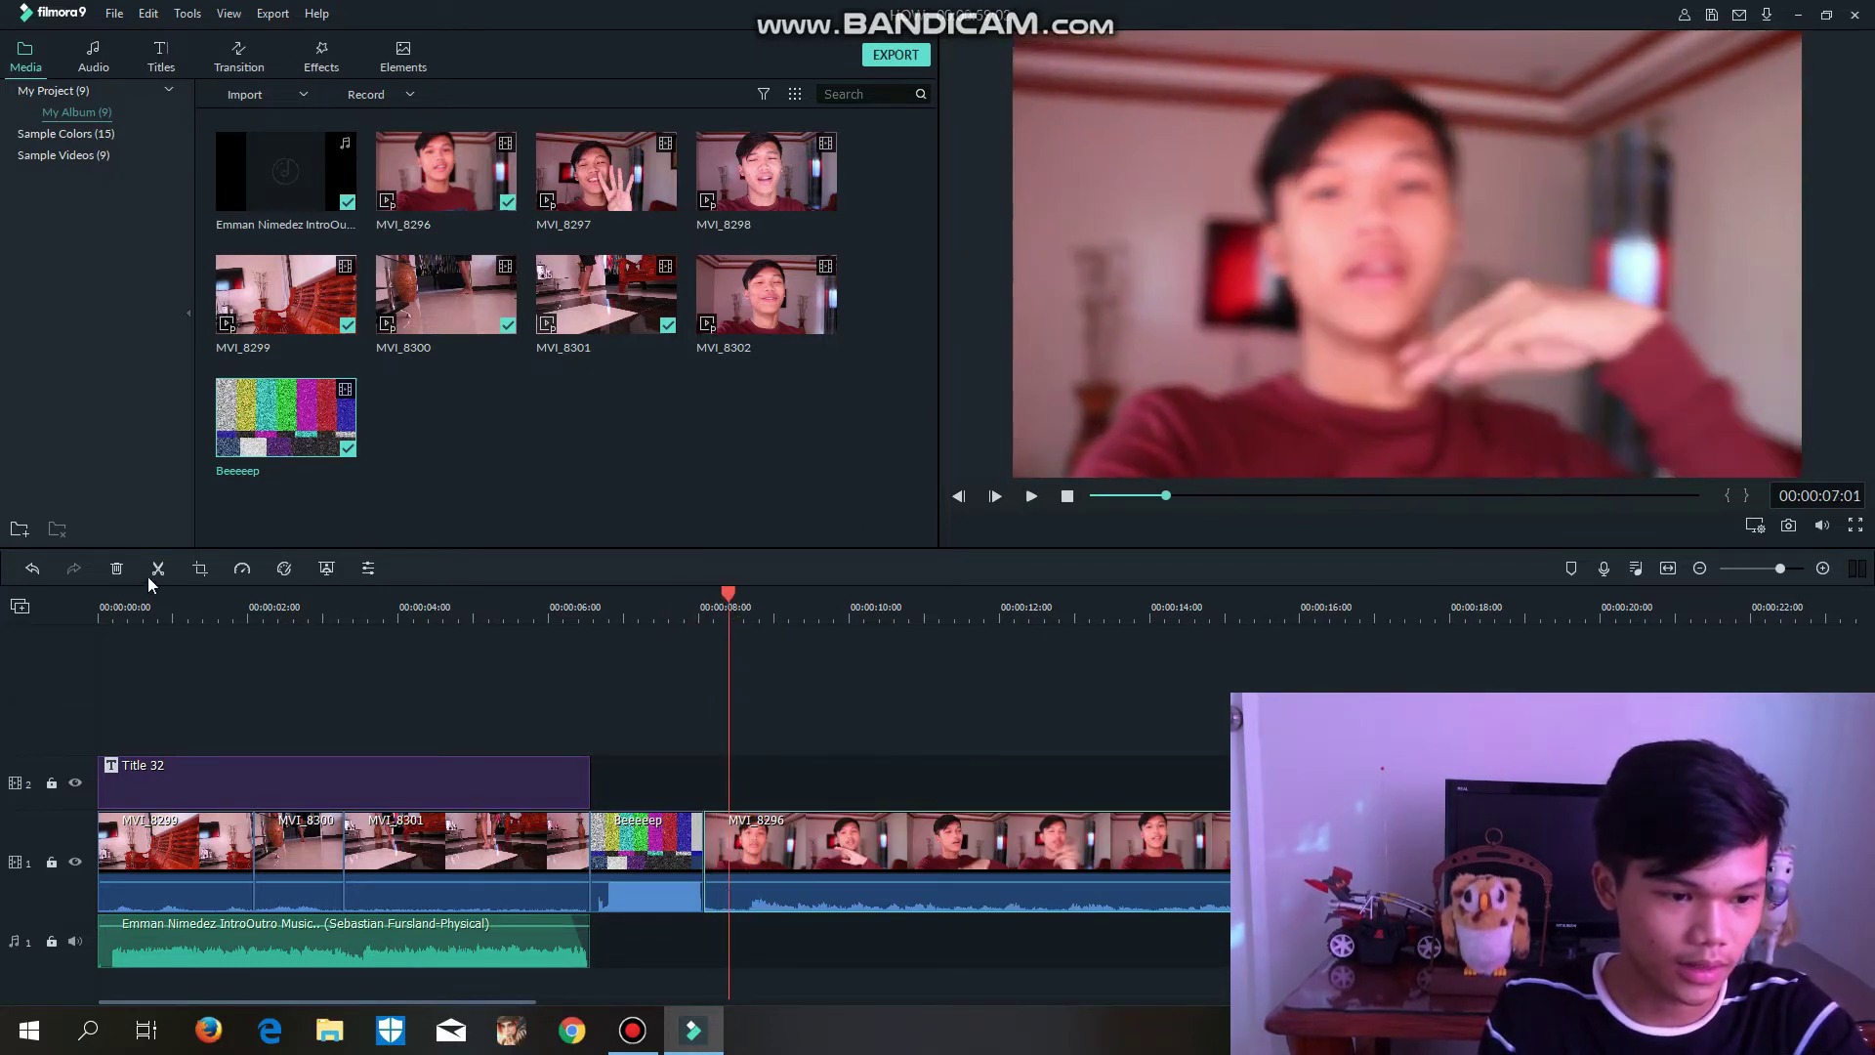
pyautogui.click(156, 569)
pyautogui.click(722, 856)
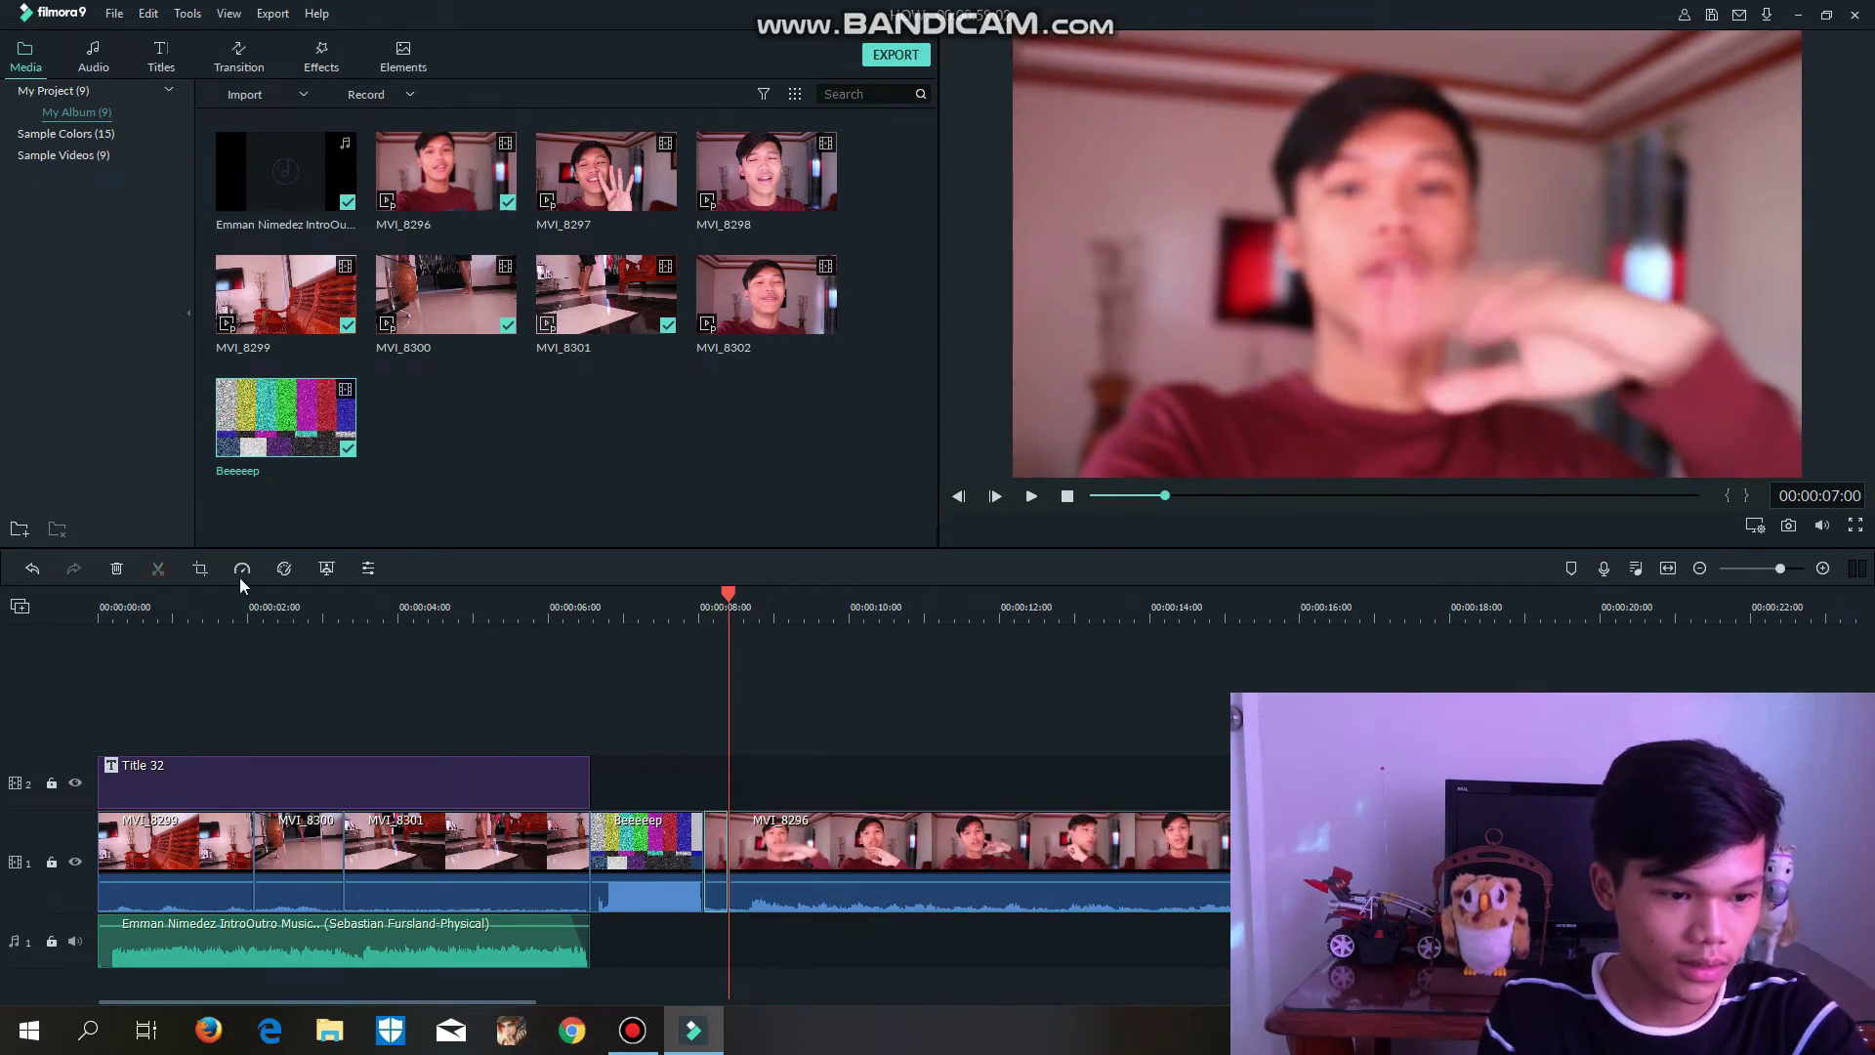
pyautogui.click(119, 572)
pyautogui.moveTo(1025, 852)
pyautogui.mouseDown()
pyautogui.moveTo(980, 852)
pyautogui.moveTo(998, 860)
pyautogui.mouseUp()
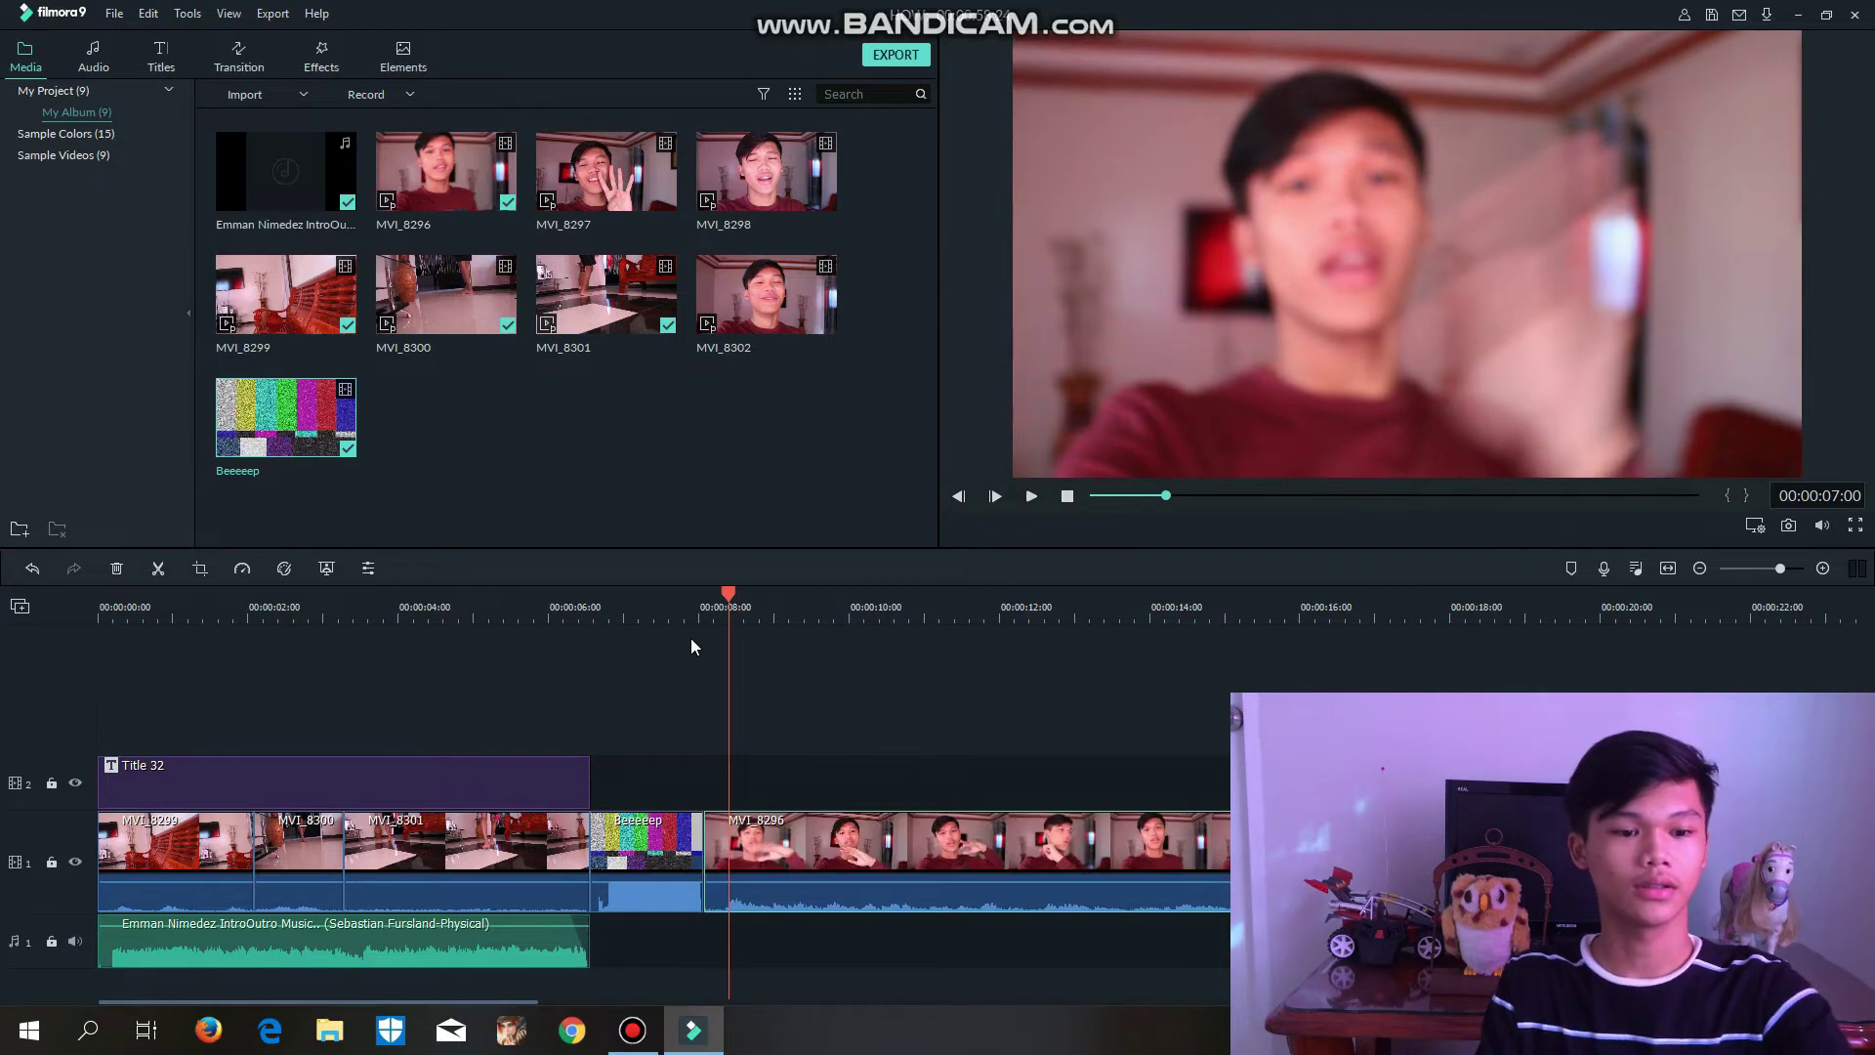
# - Play through MVI_8296 and split it at 00:00:08:04 and again at 00:00:09:23
pyautogui.moveTo(670, 606); pyautogui.dragTo(603, 606)
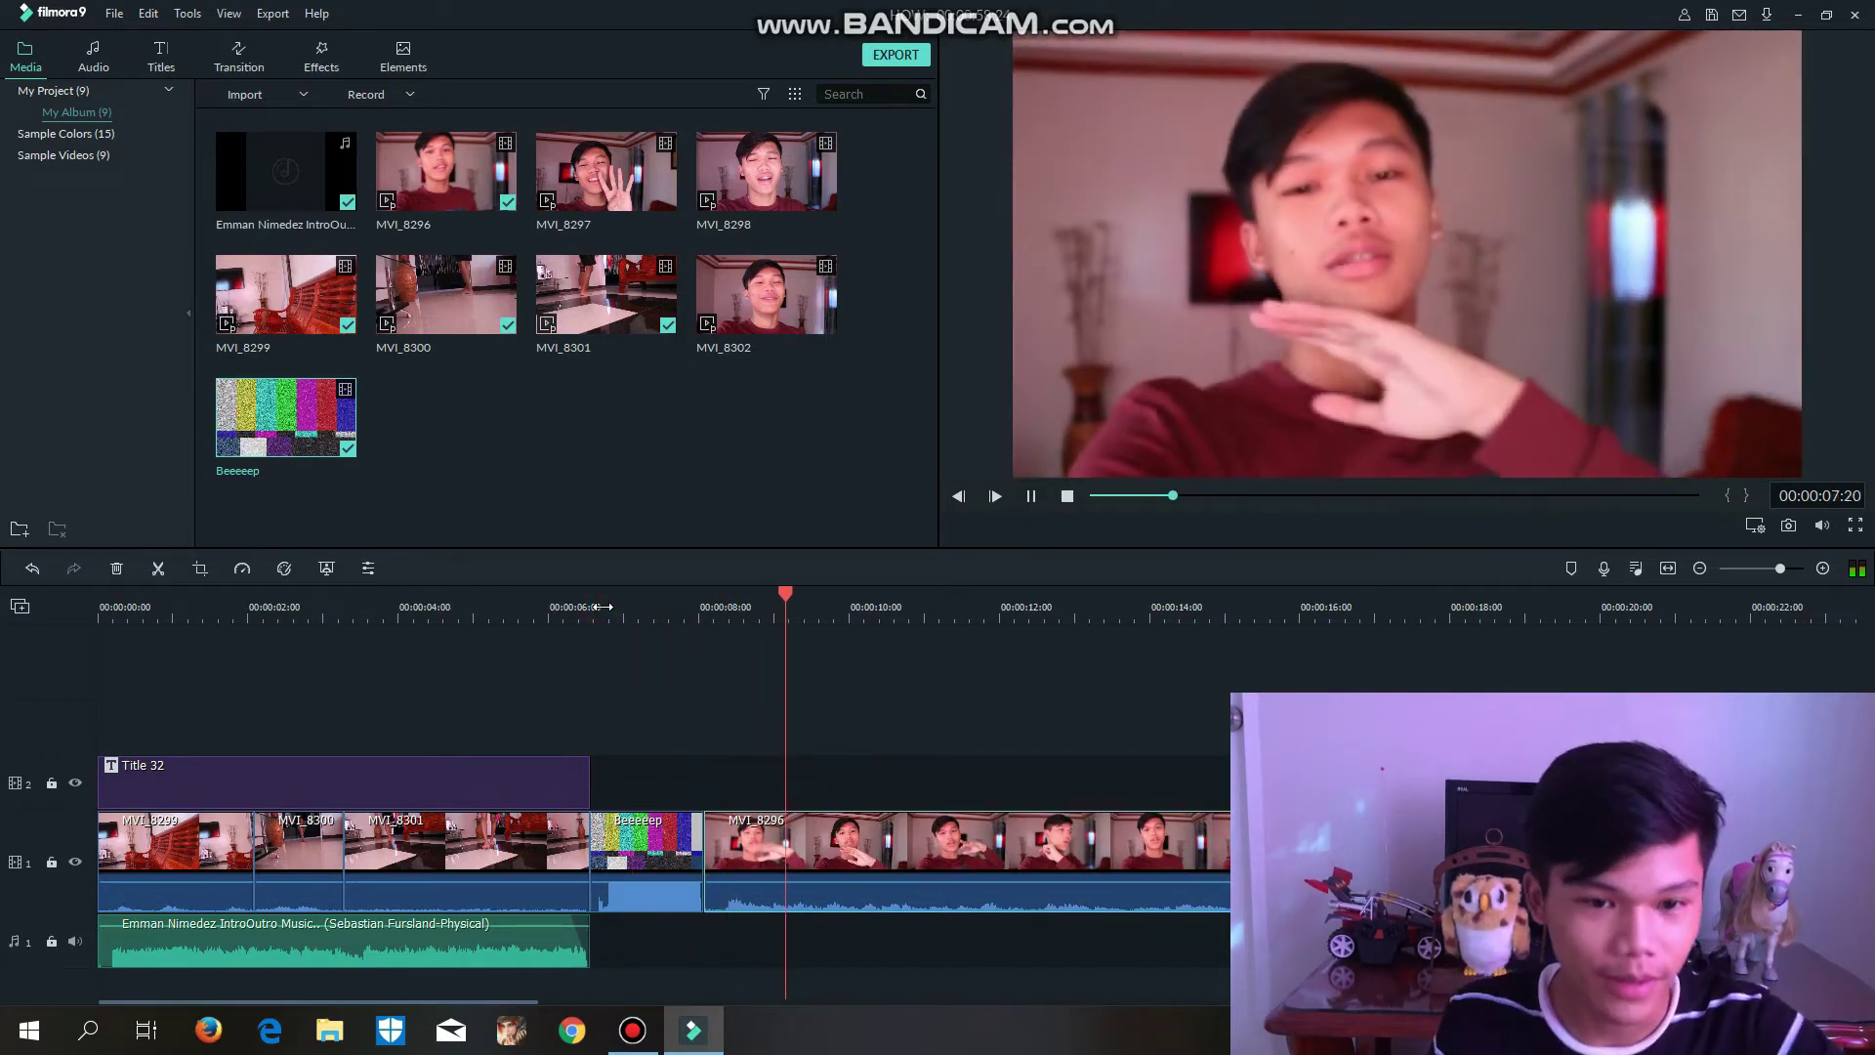
pyautogui.press('space')
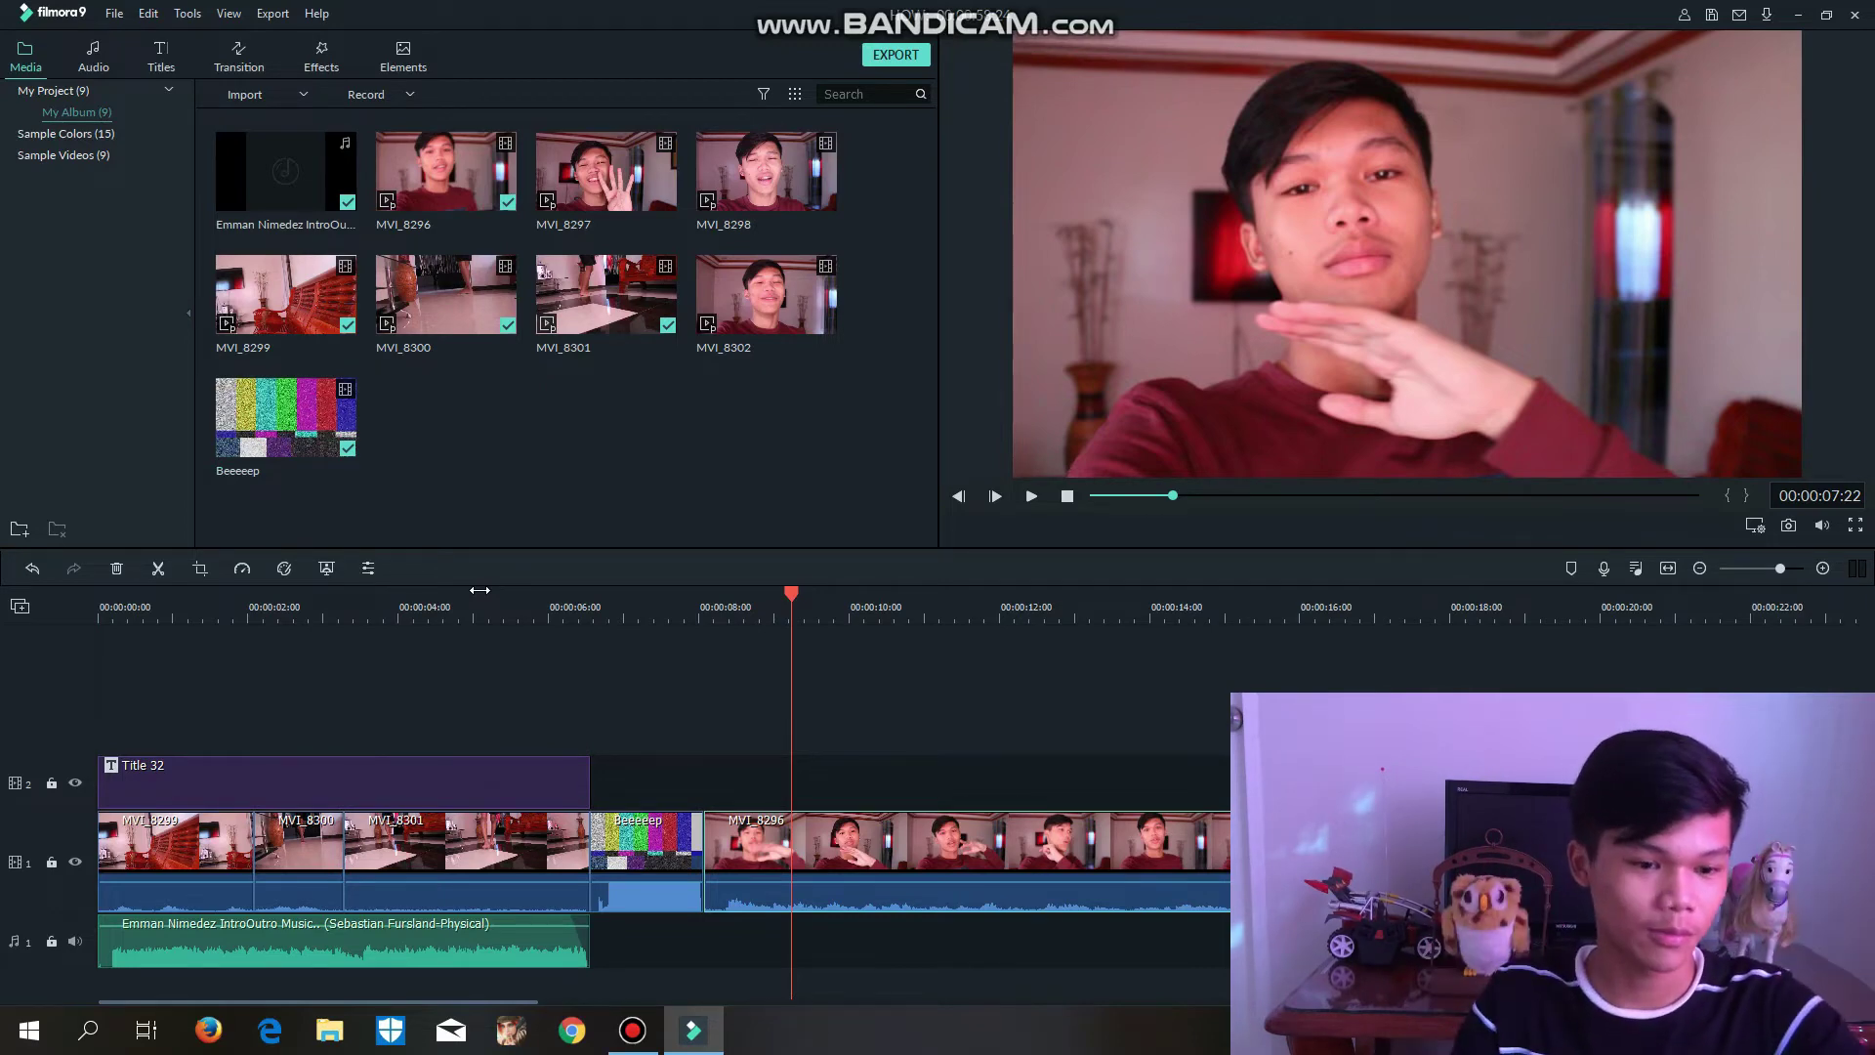
pyautogui.press('space')
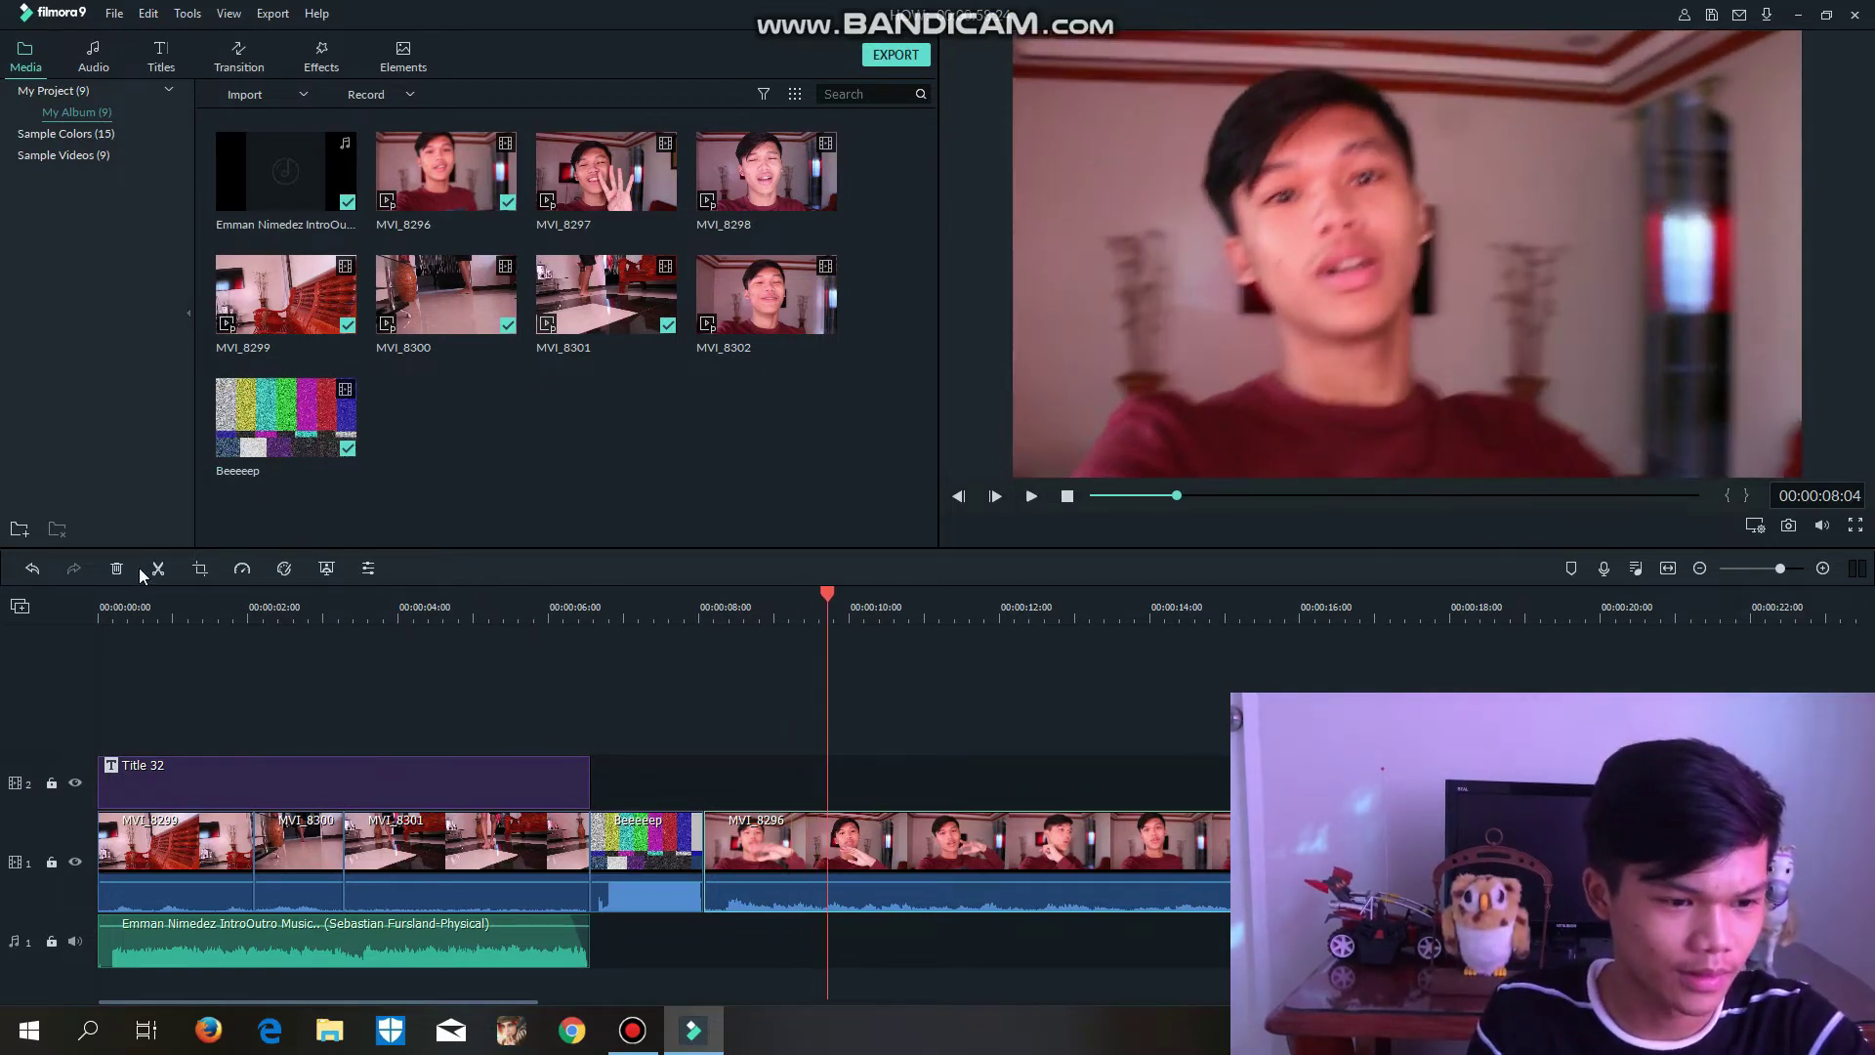
pyautogui.click(156, 568)
pyautogui.press('space')
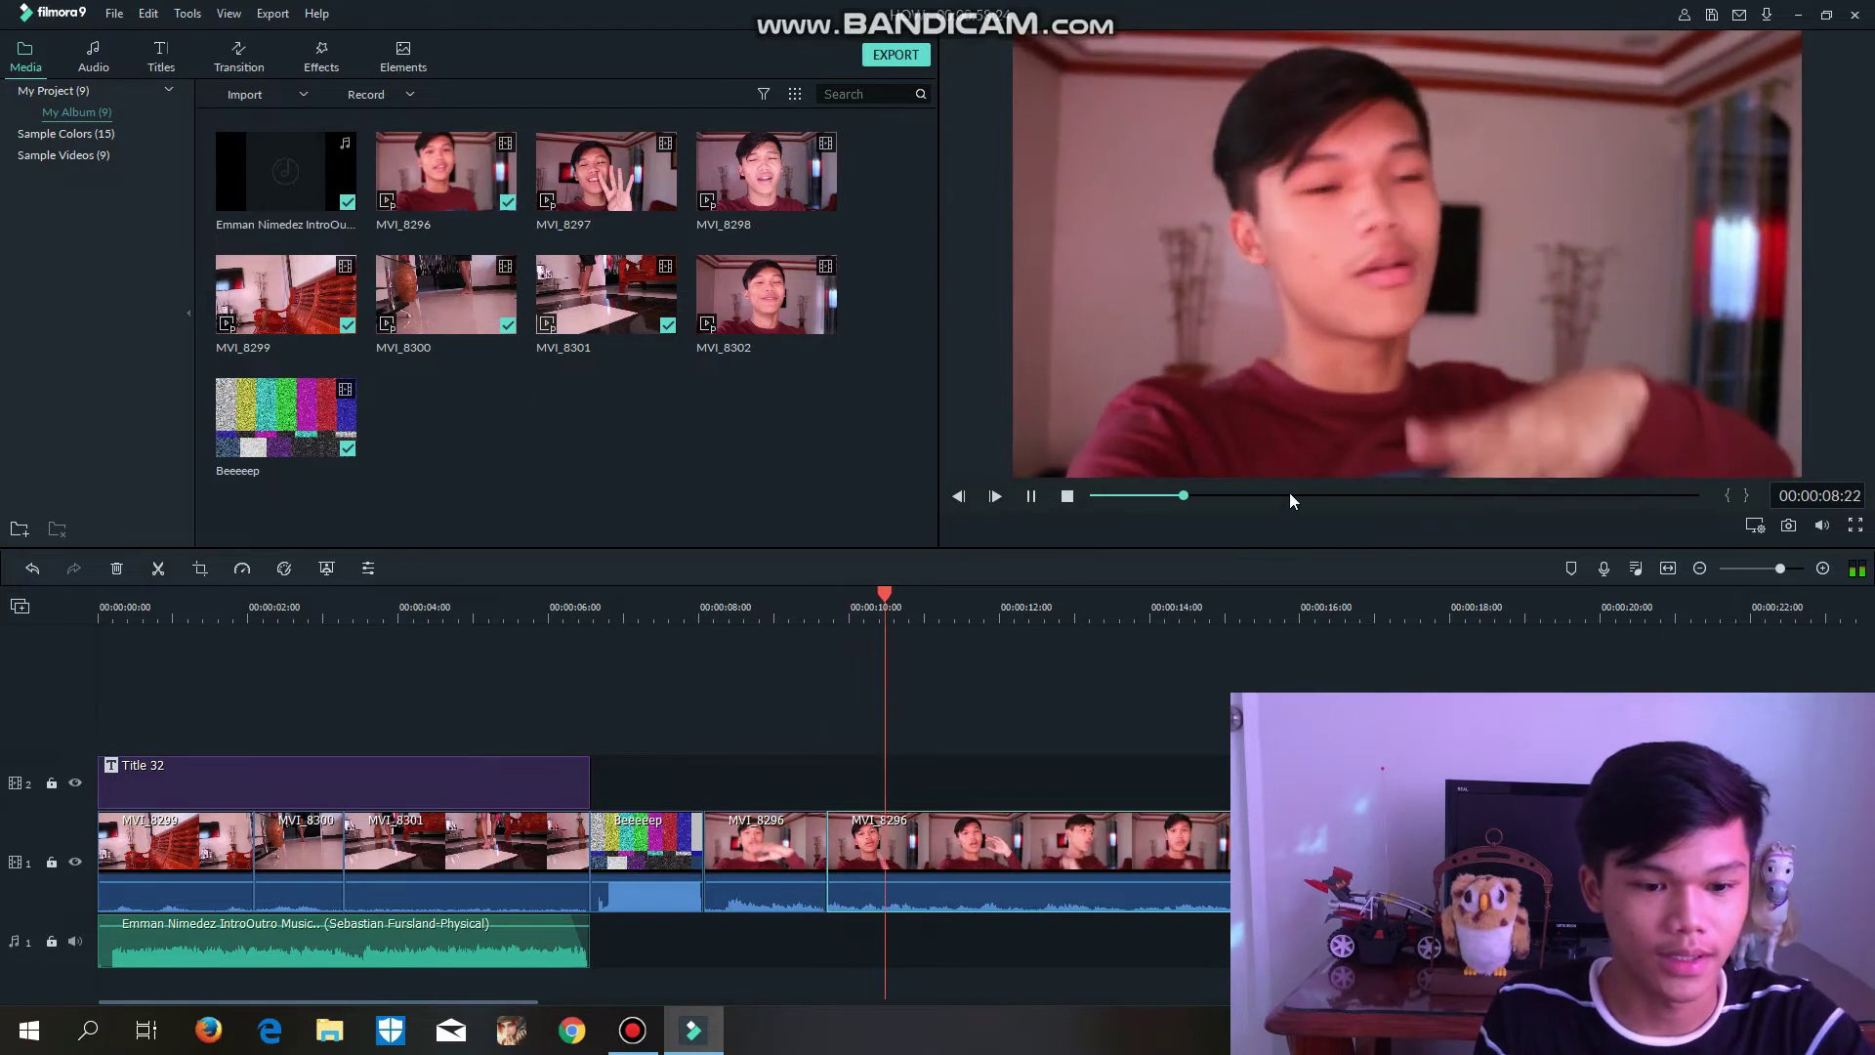
pyautogui.press('space')
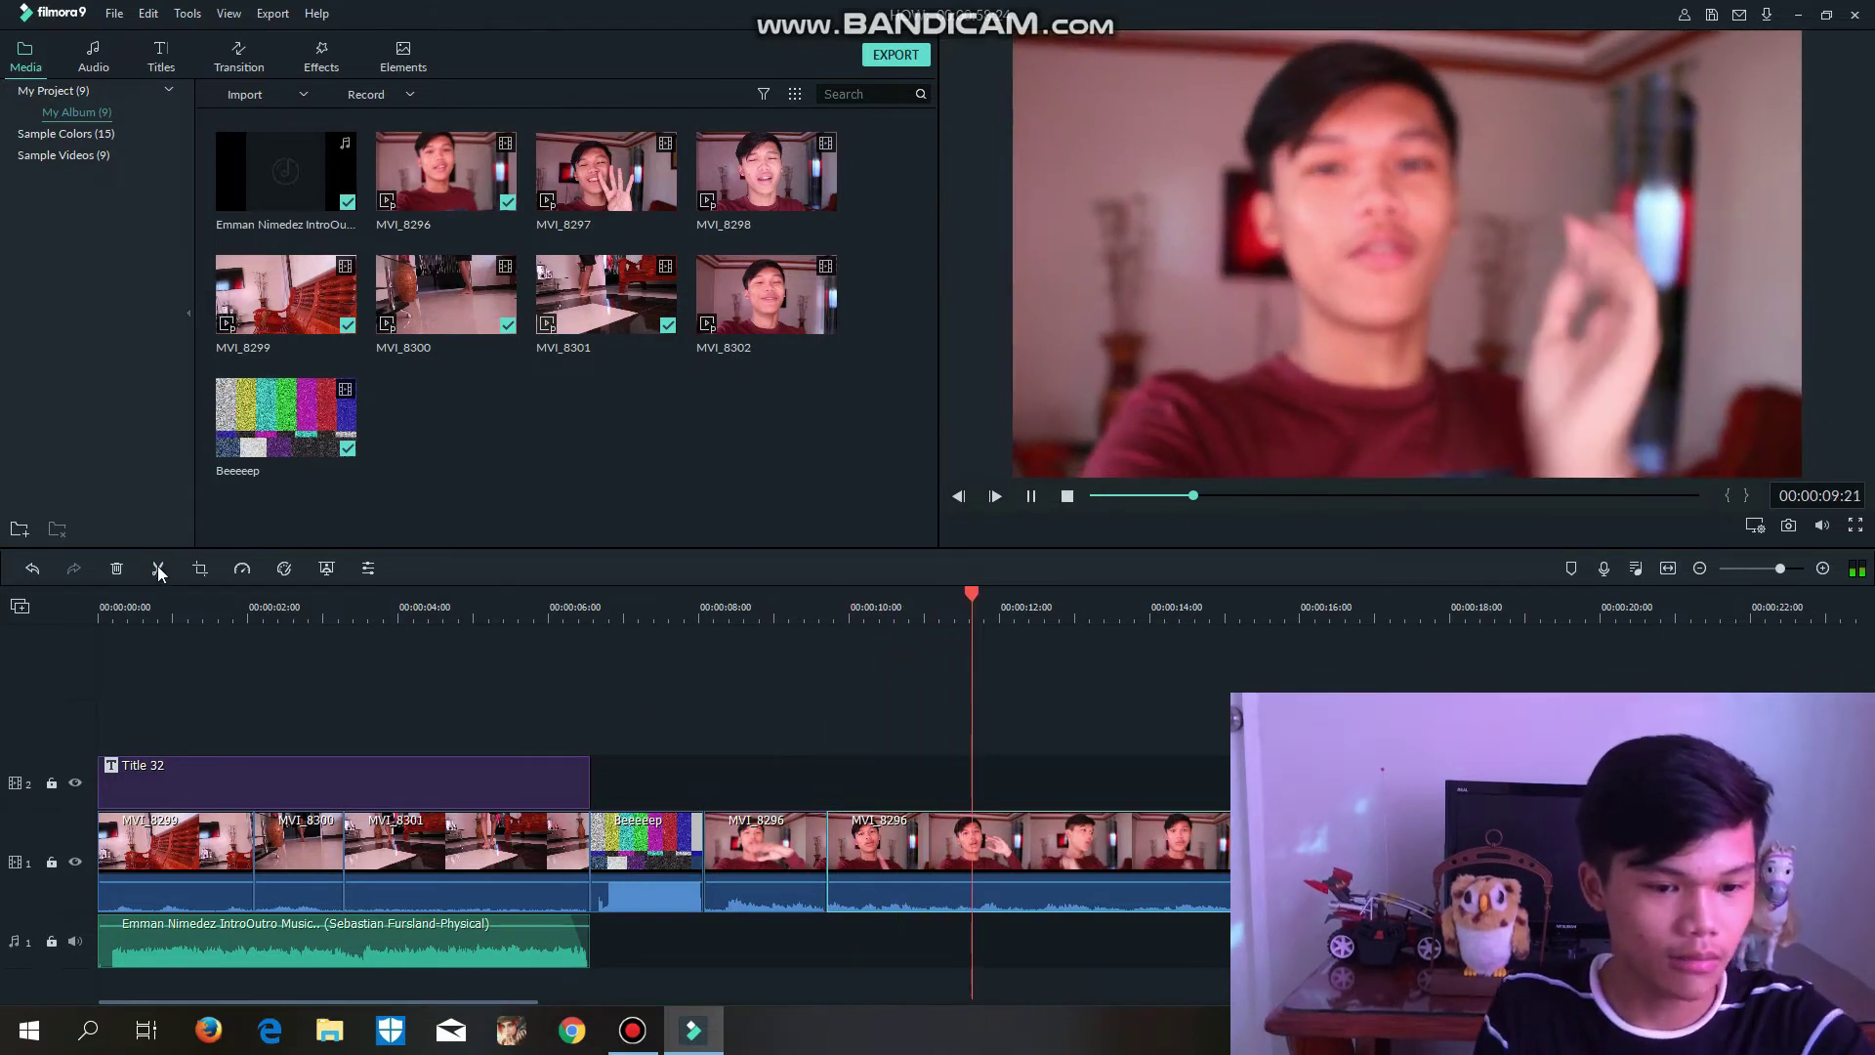
pyautogui.click(159, 568)
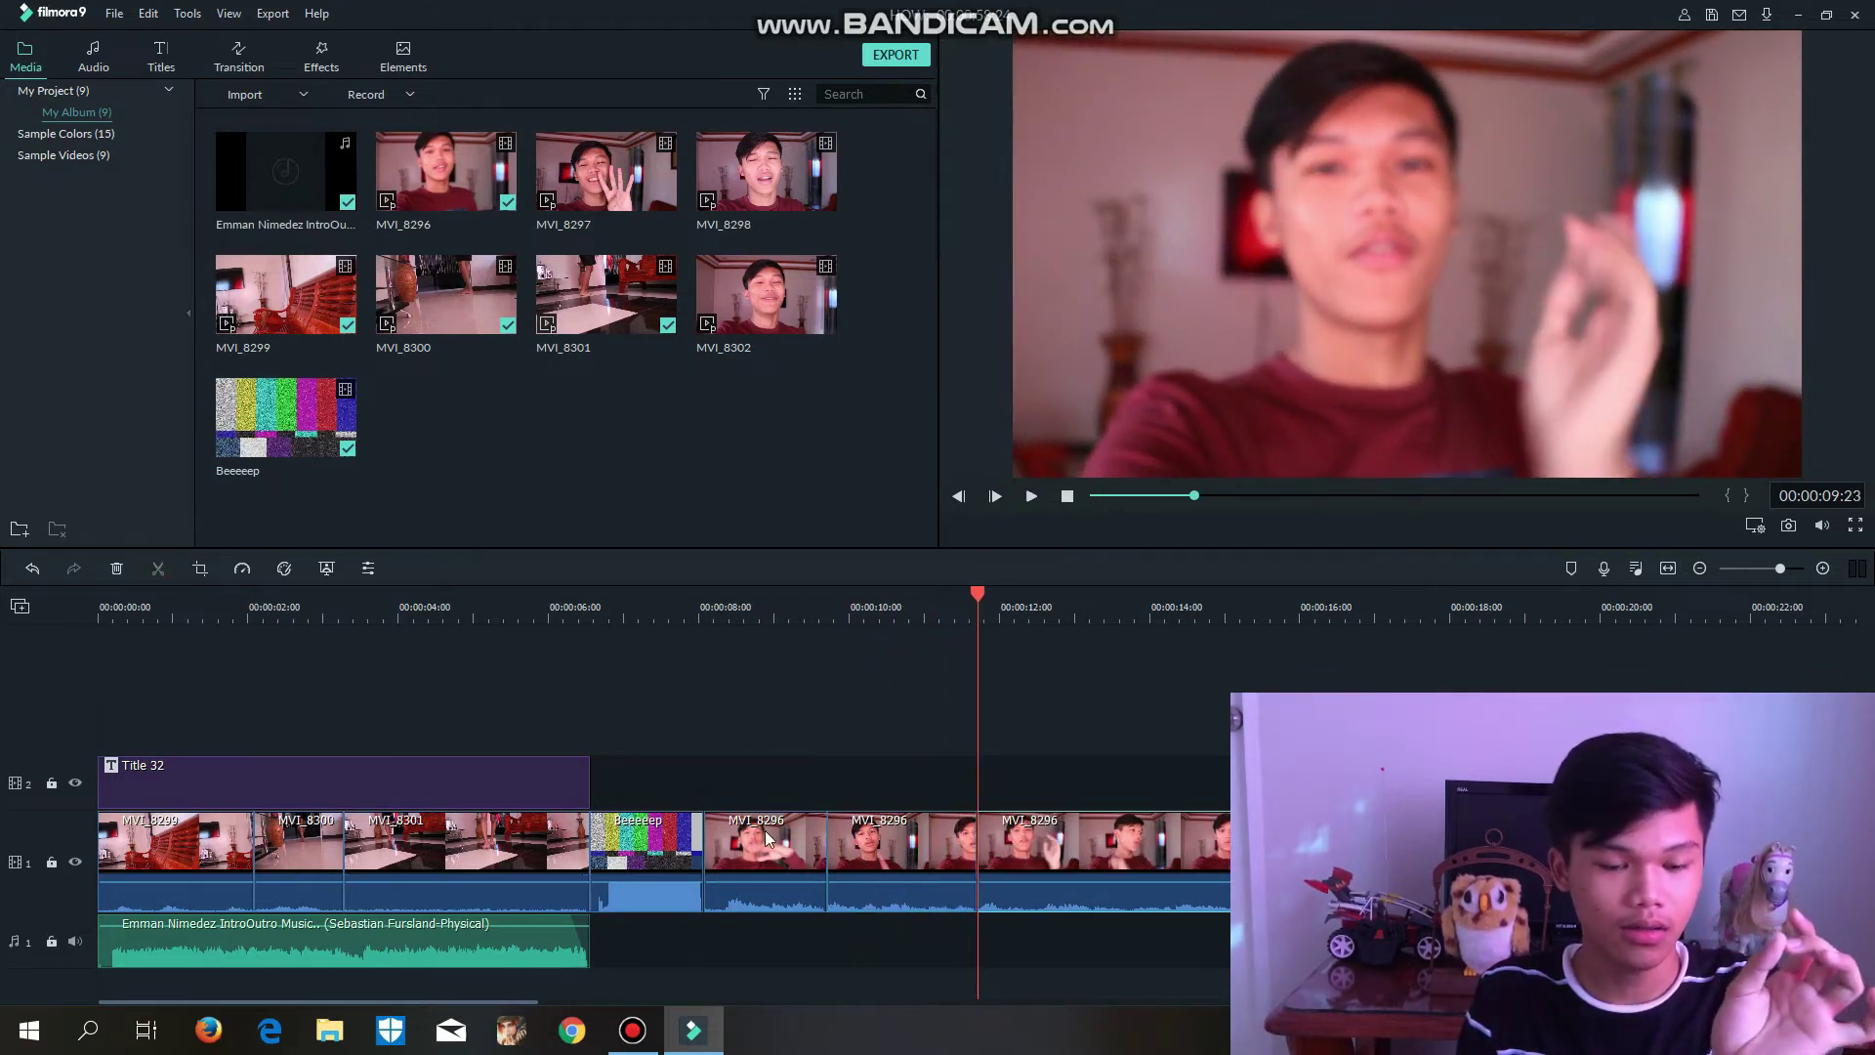
# - Apply Pan & Zoom to the middle MVI_8296 segment with the default start and end frames, preview it, and accept
pyautogui.click(901, 848)
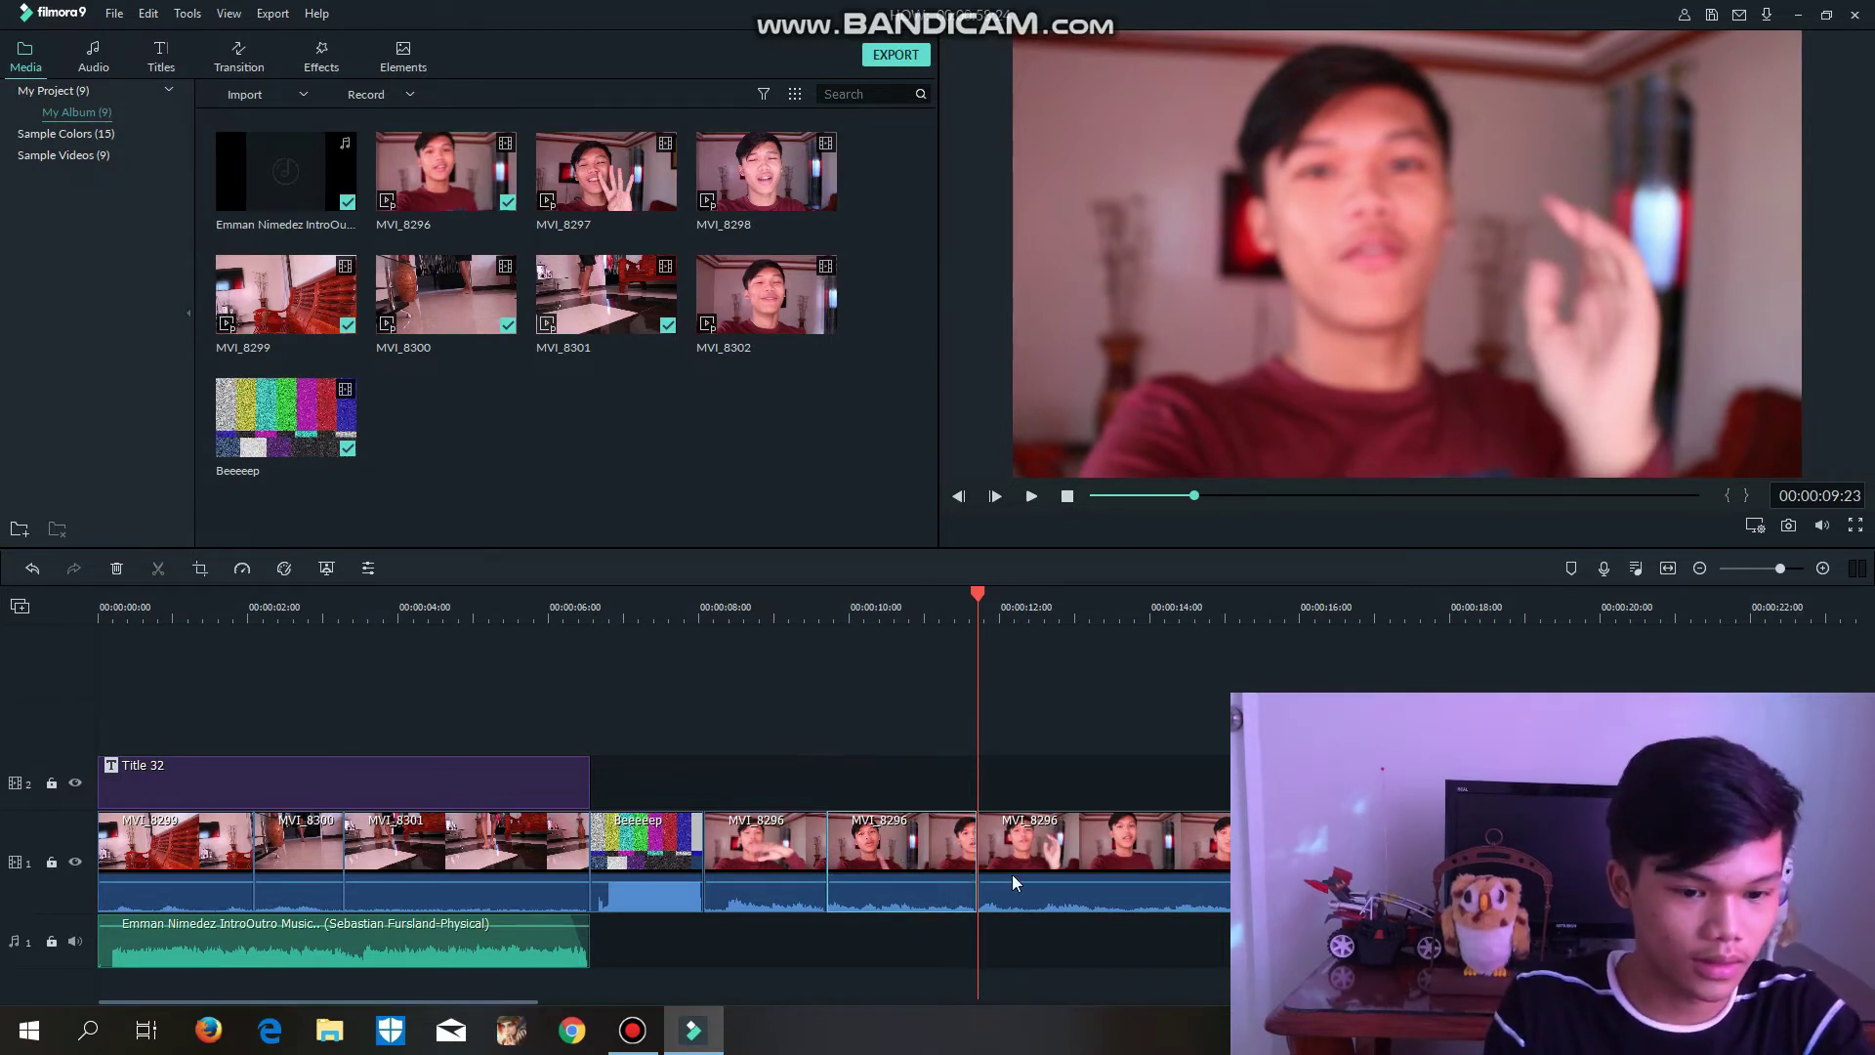
pyautogui.click(870, 601)
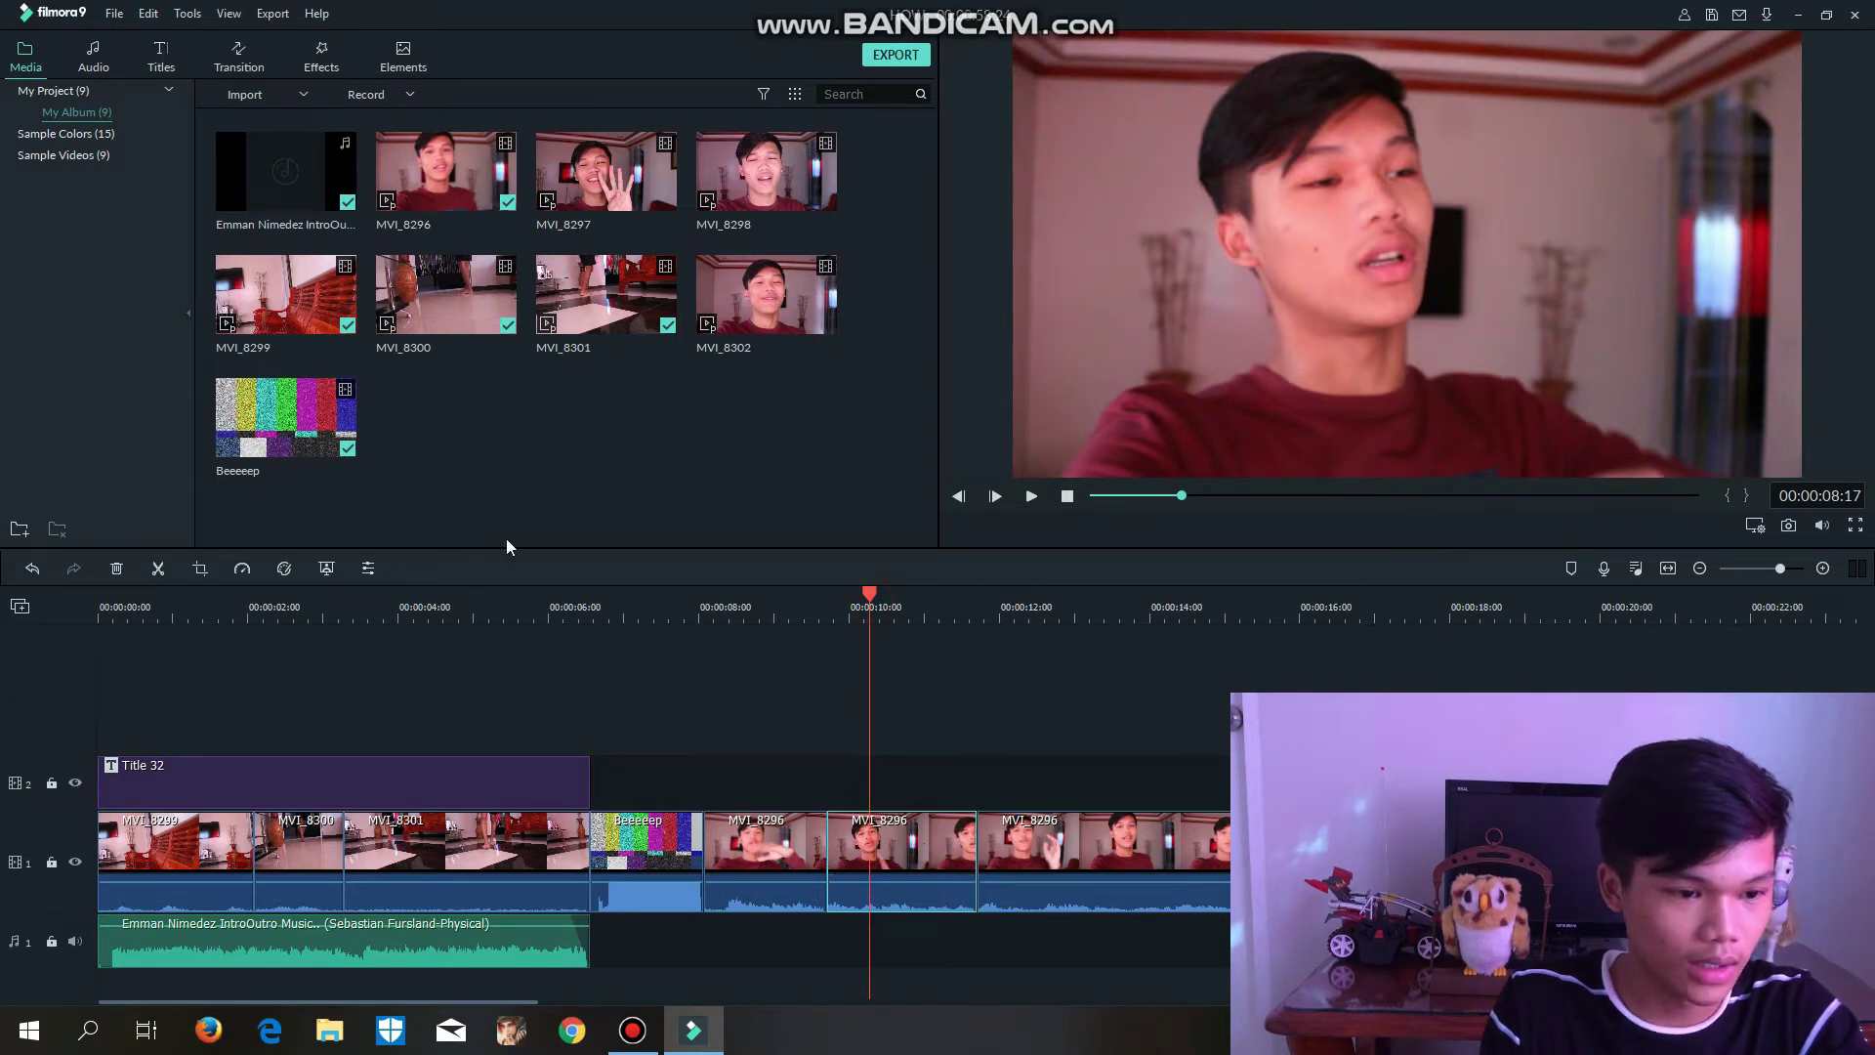
pyautogui.click(200, 569)
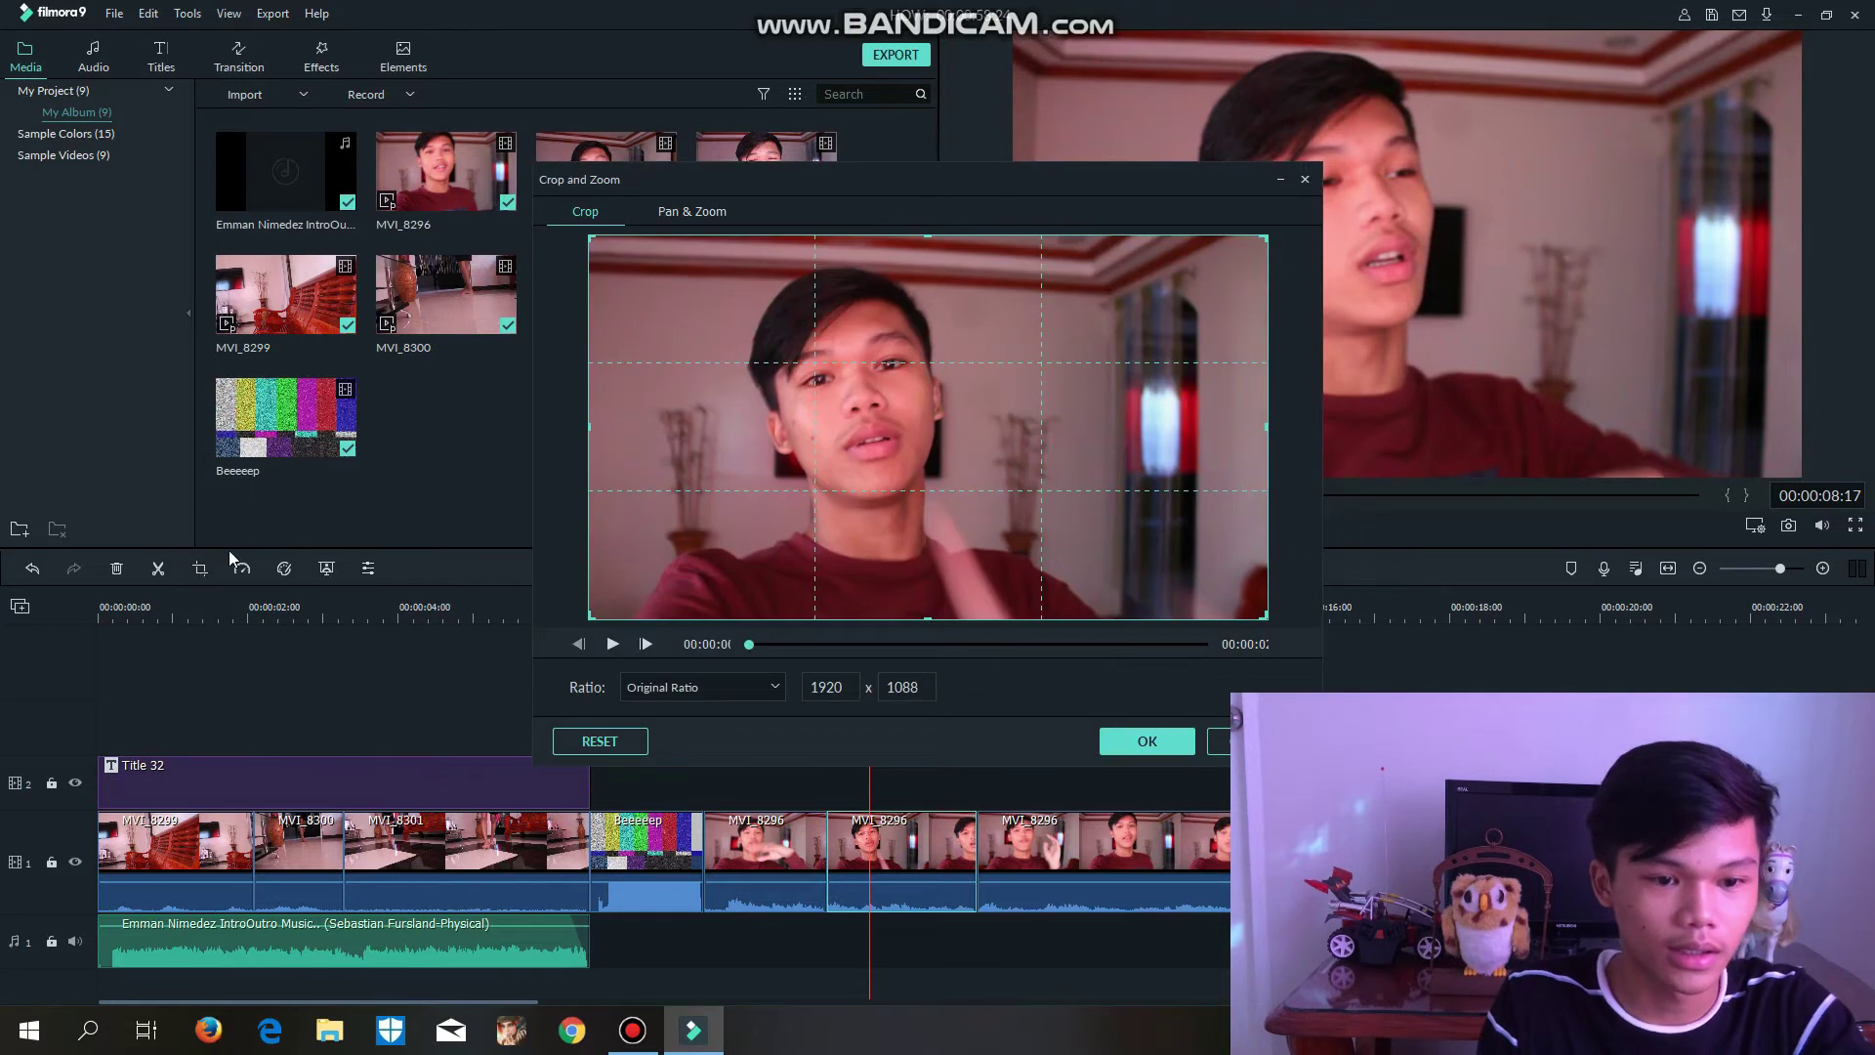
pyautogui.click(693, 213)
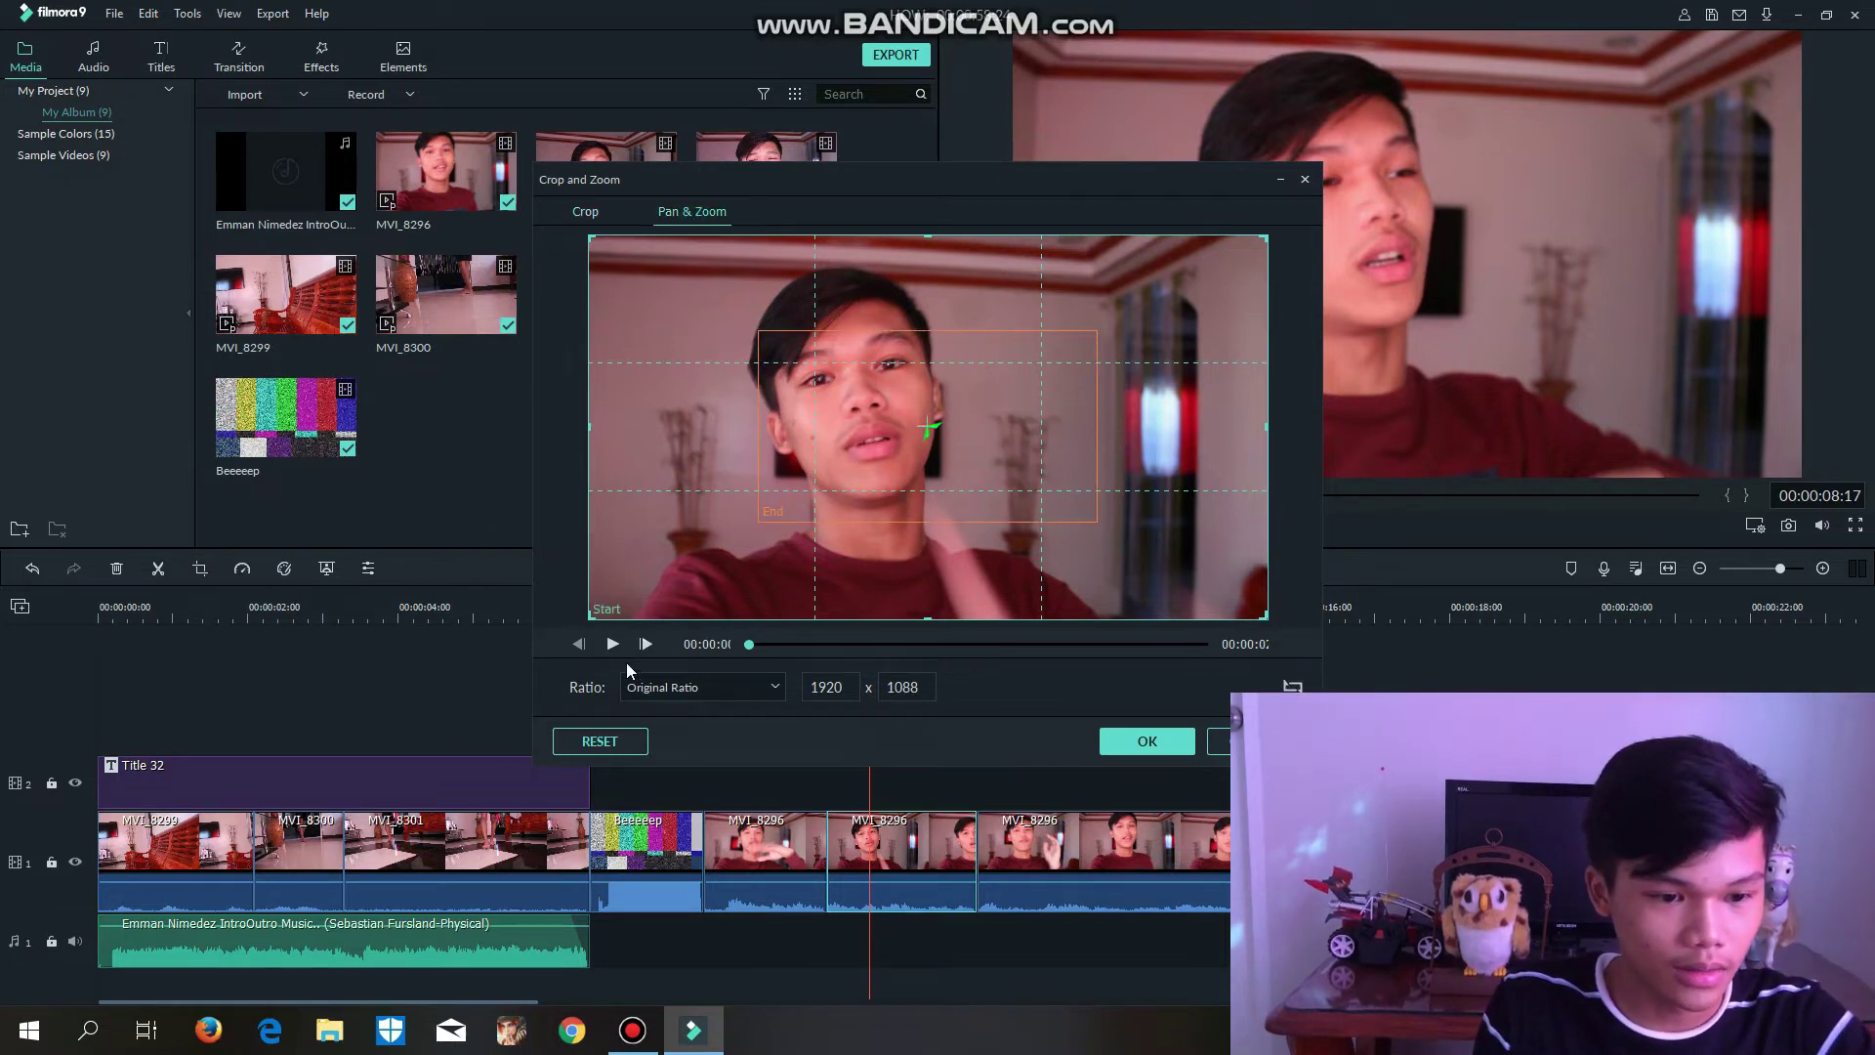
pyautogui.click(754, 645)
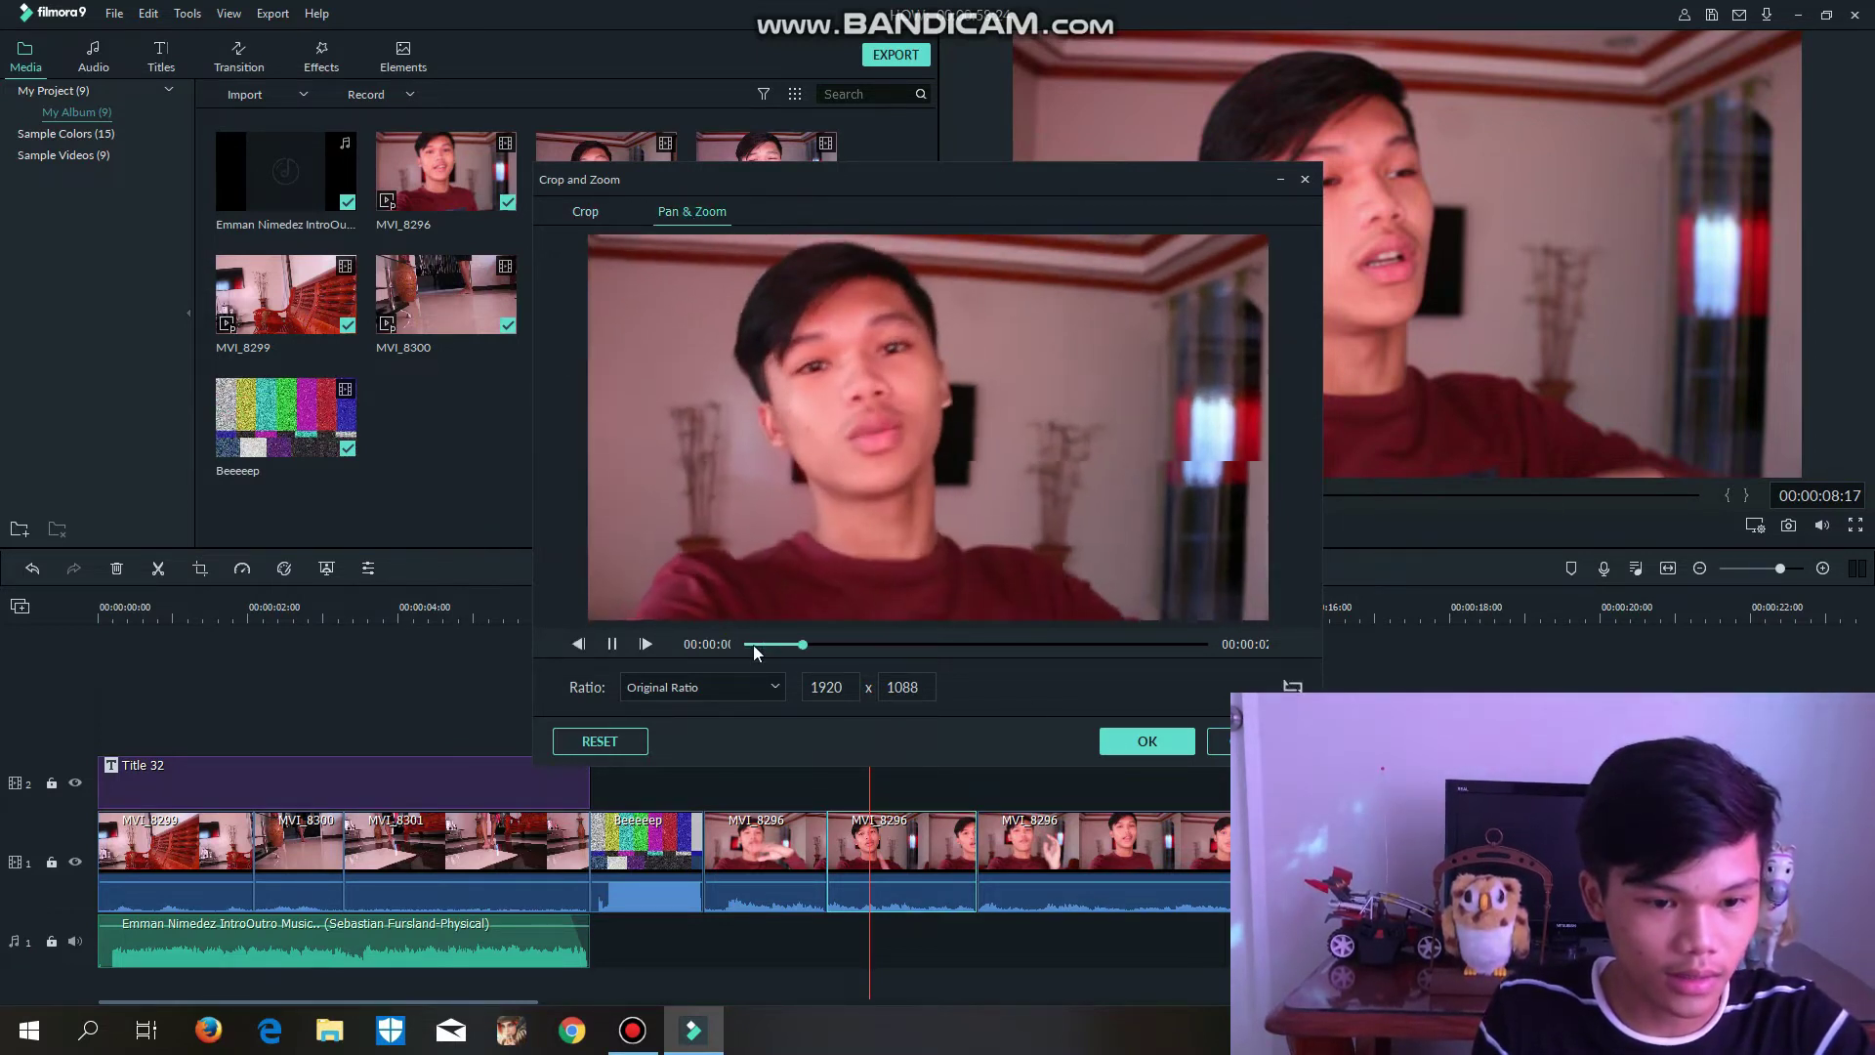
pyautogui.click(1145, 741)
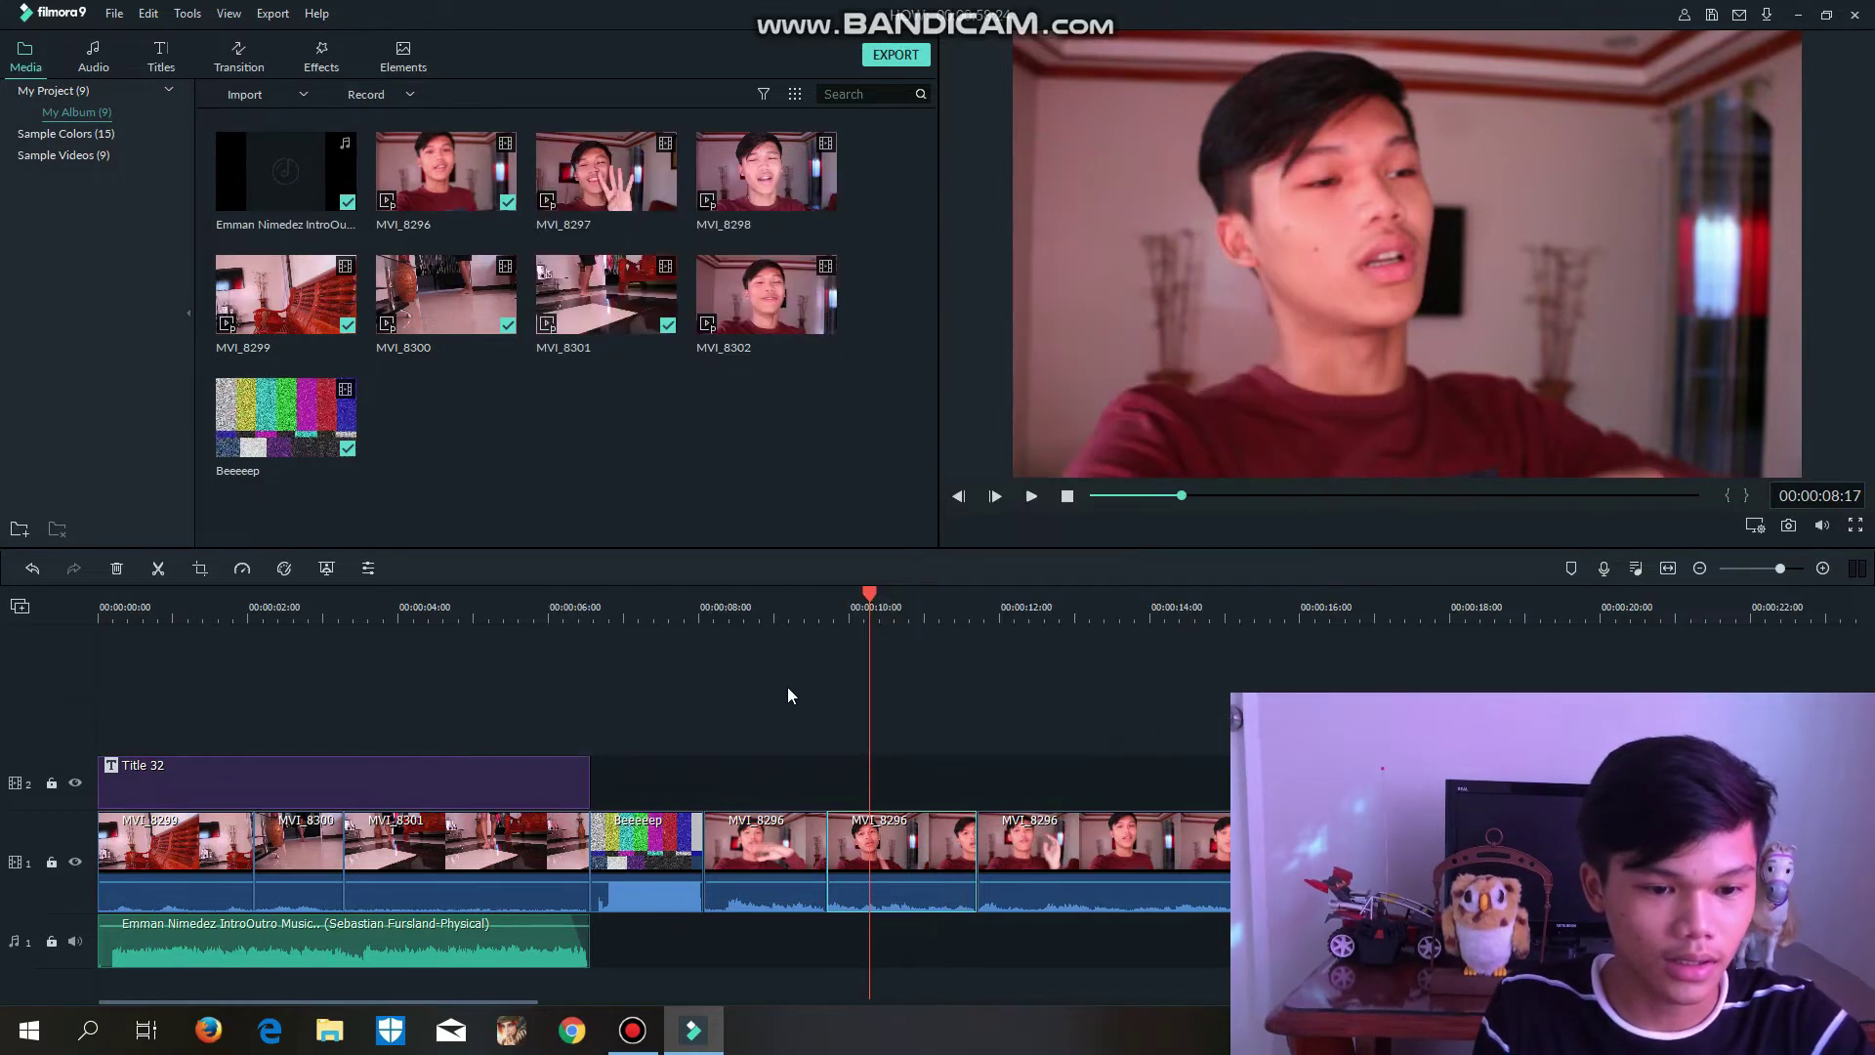
# - Play the MVI_8296 segments to check the zoom effect, and stop at 00:00:12:08
pyautogui.click(746, 623)
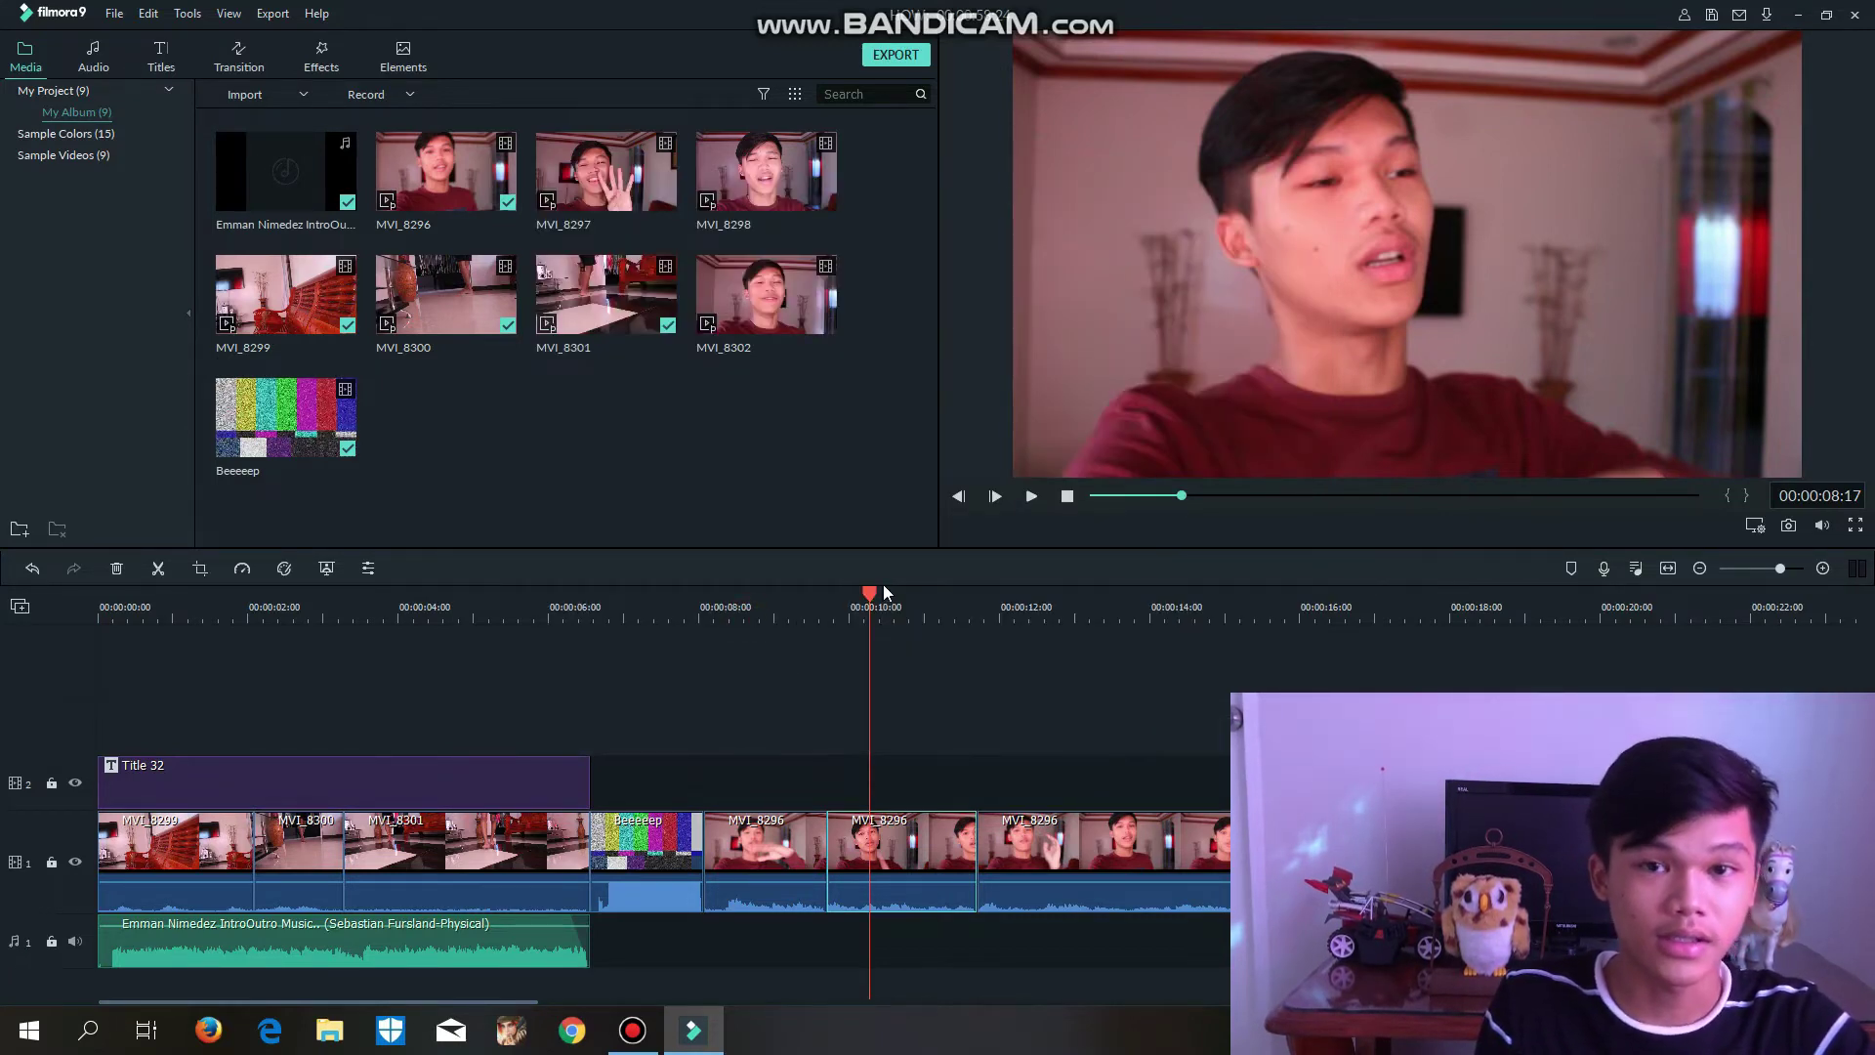
pyautogui.click(742, 607)
pyautogui.press('space')
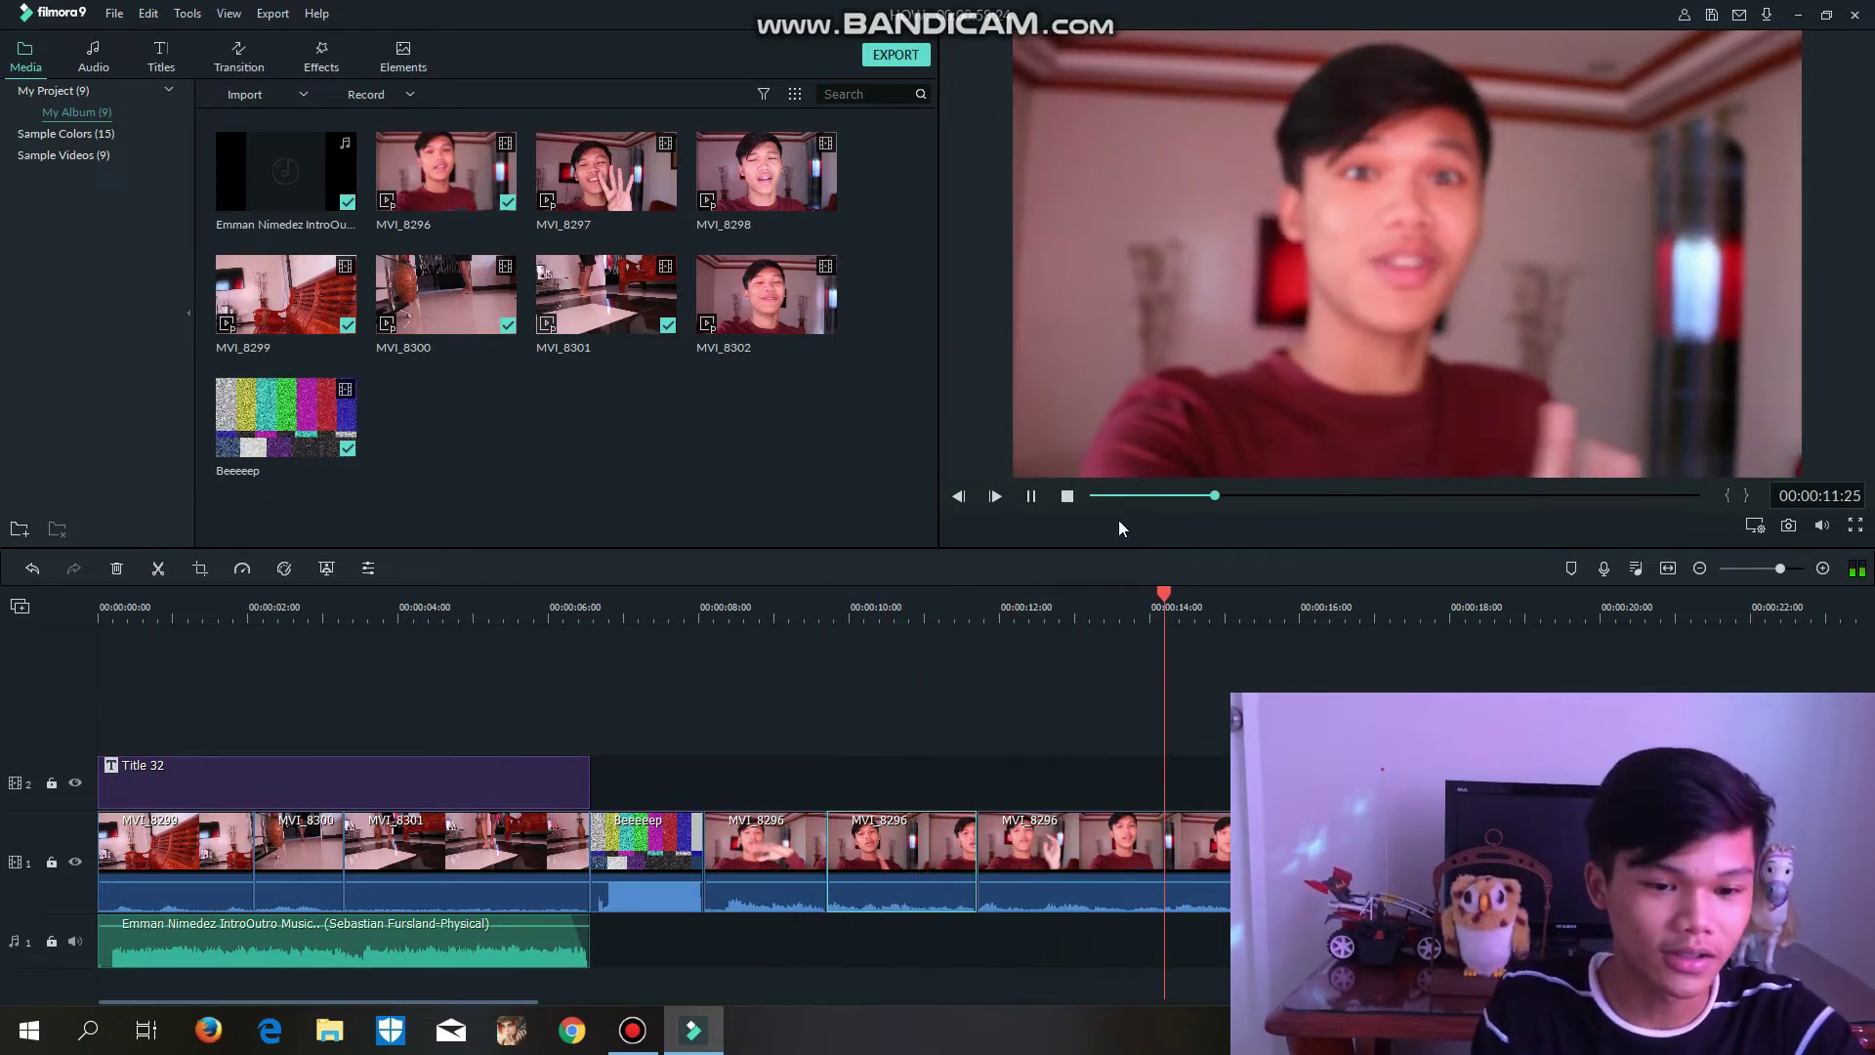
pyautogui.press('space')
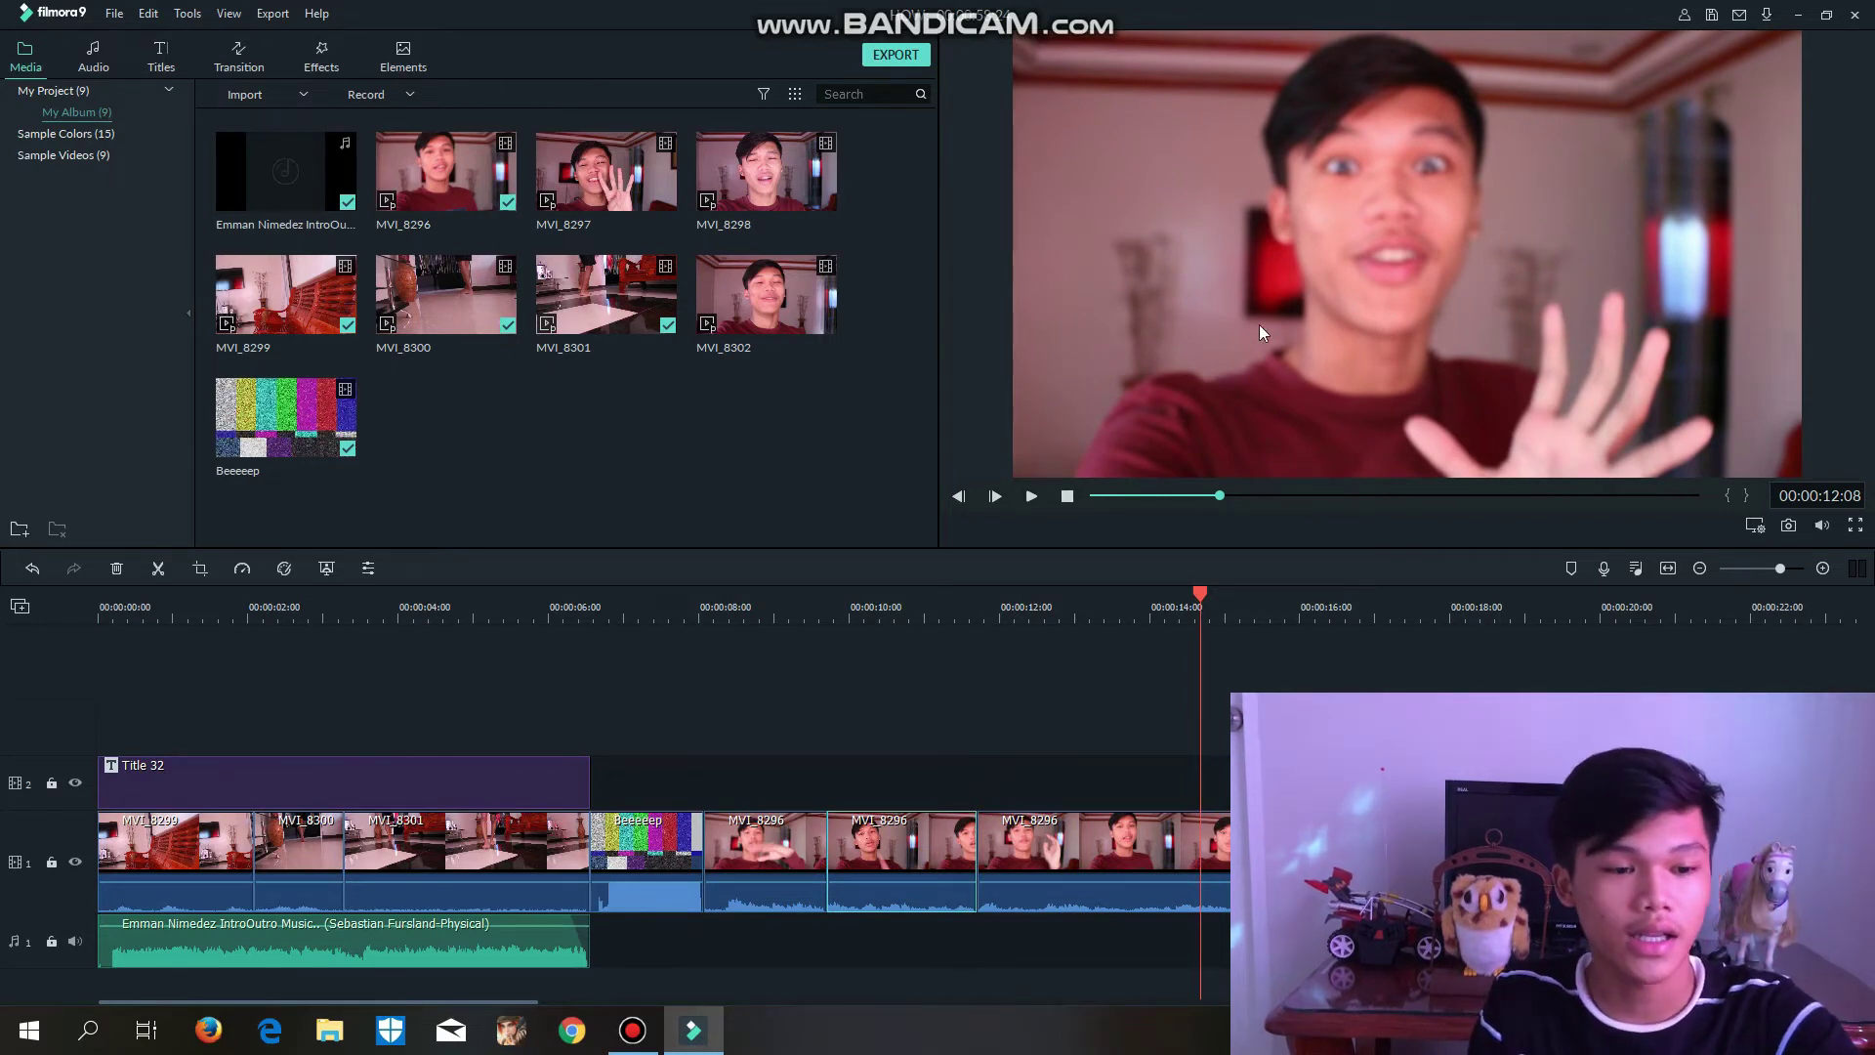
# - Enable Chroma Key with the default green colour on the middle MVI_8296 segment and accept the settings
pyautogui.click(327, 569)
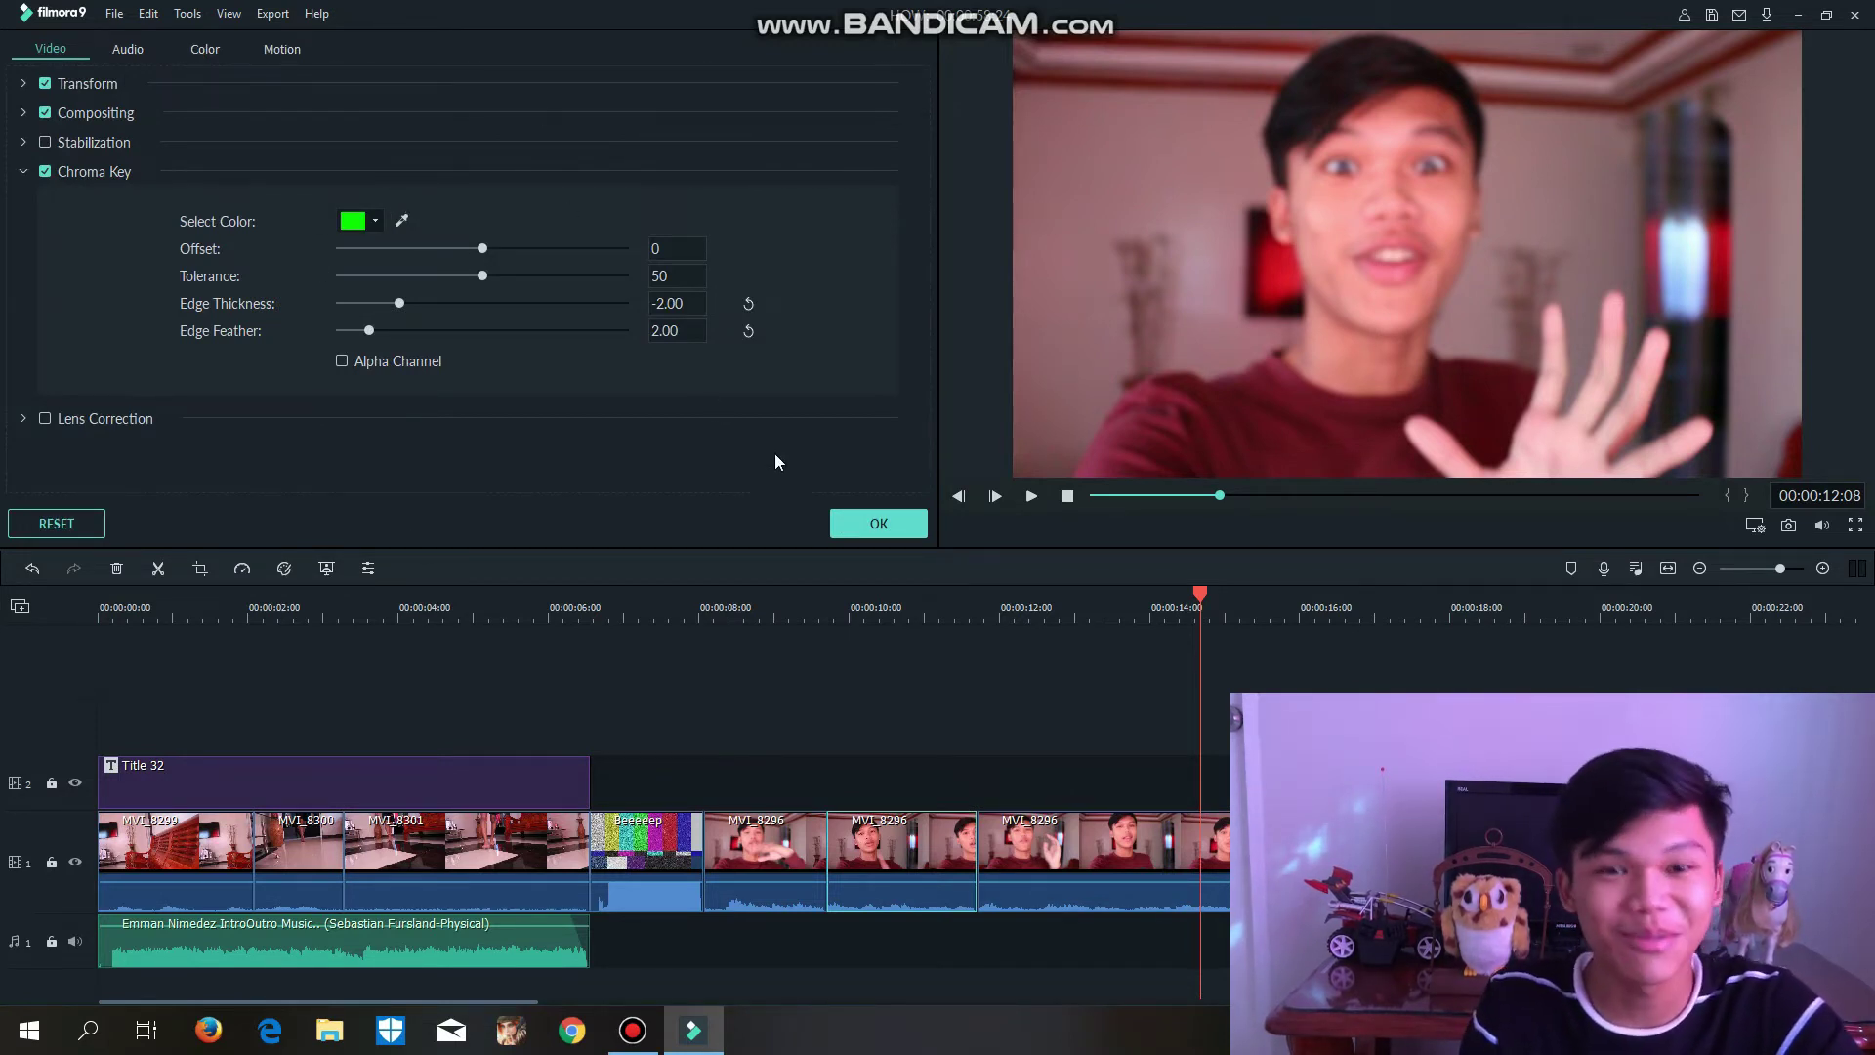
pyautogui.click(864, 523)
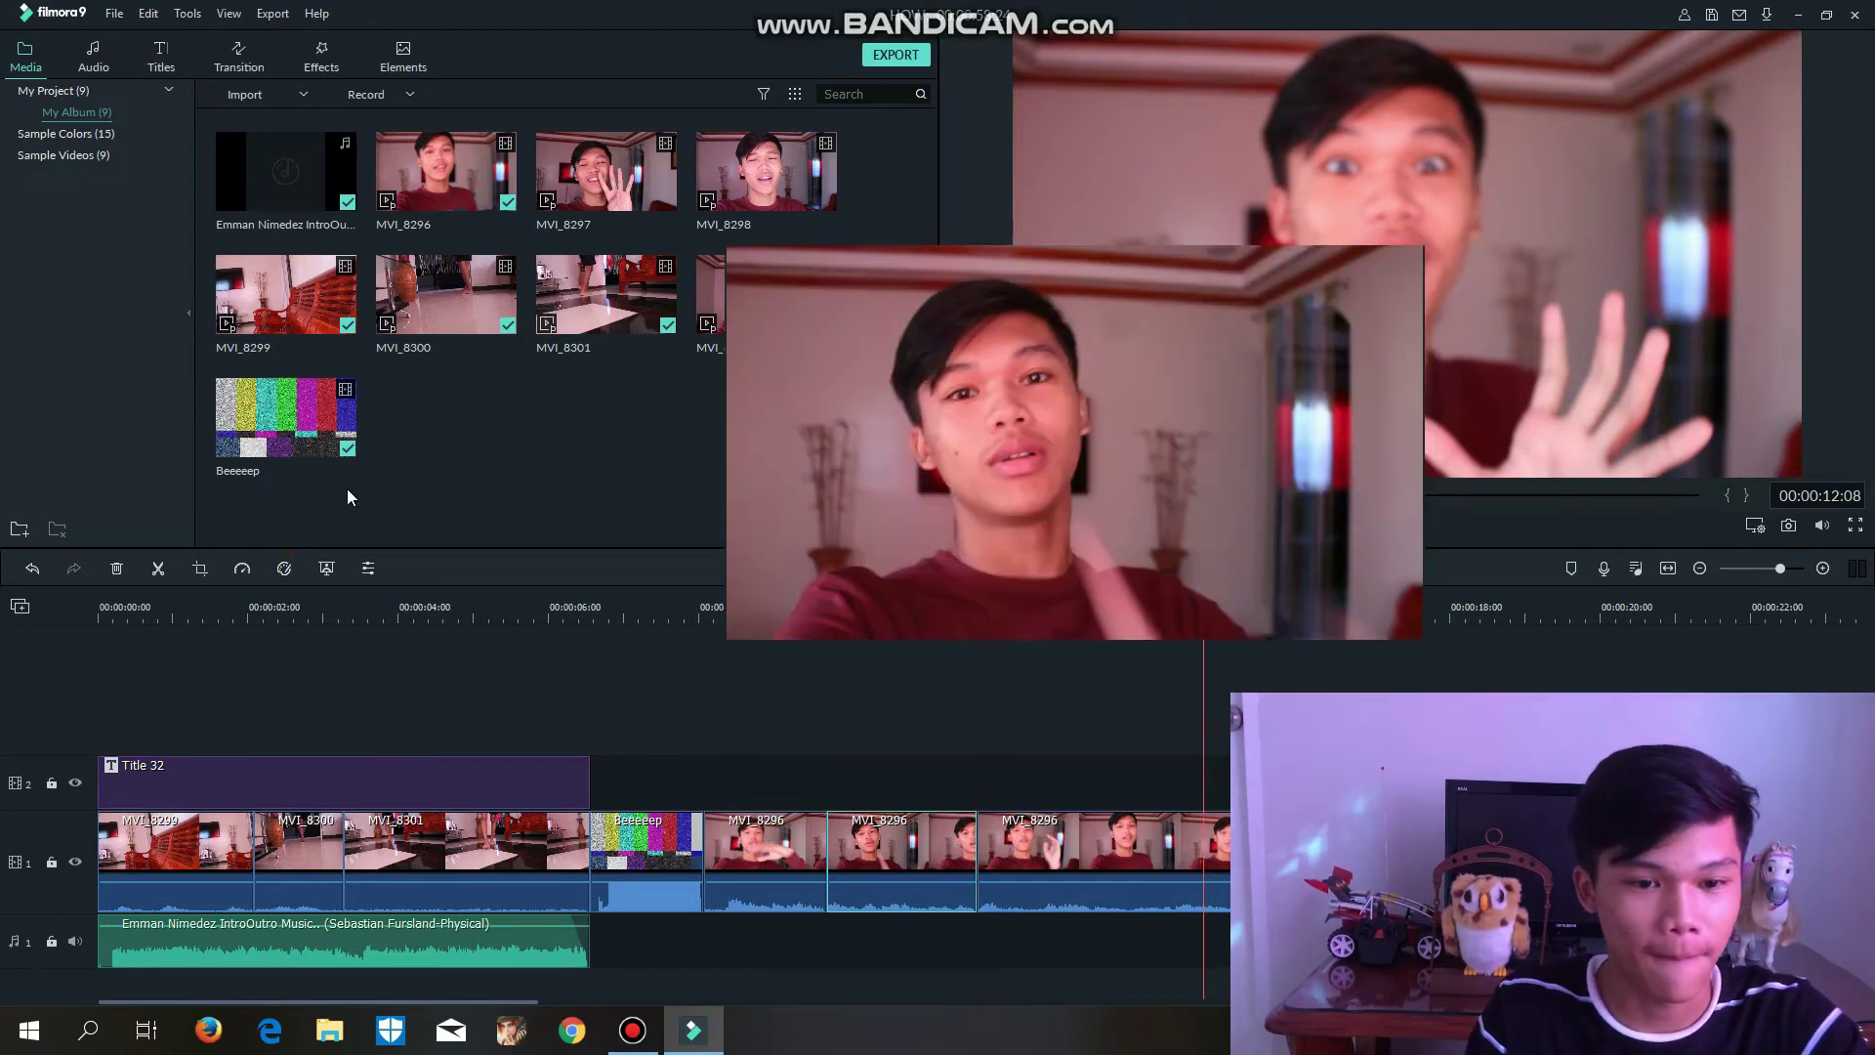
pyautogui.click(1418, 191)
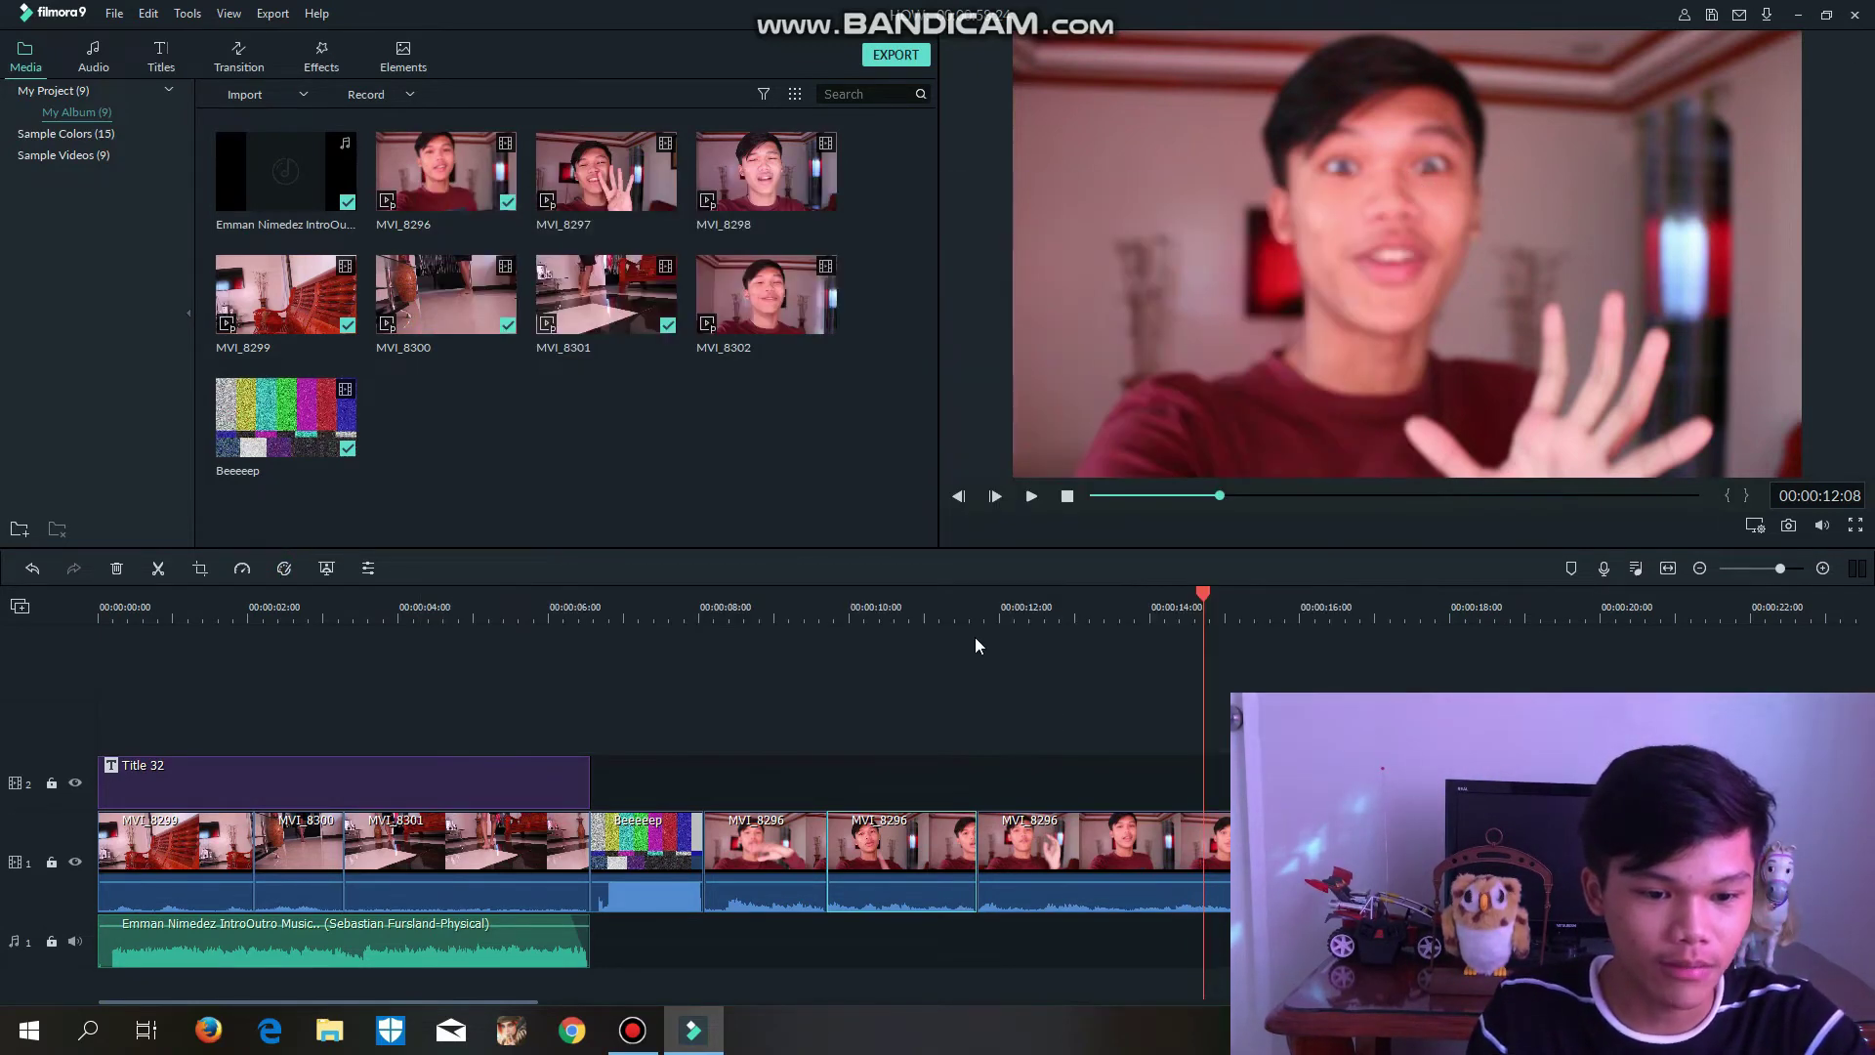
# - Move the playhead to 00:00:09:00 and look through the speed options available for the middle MVI_8296 segment
pyautogui.click(908, 610)
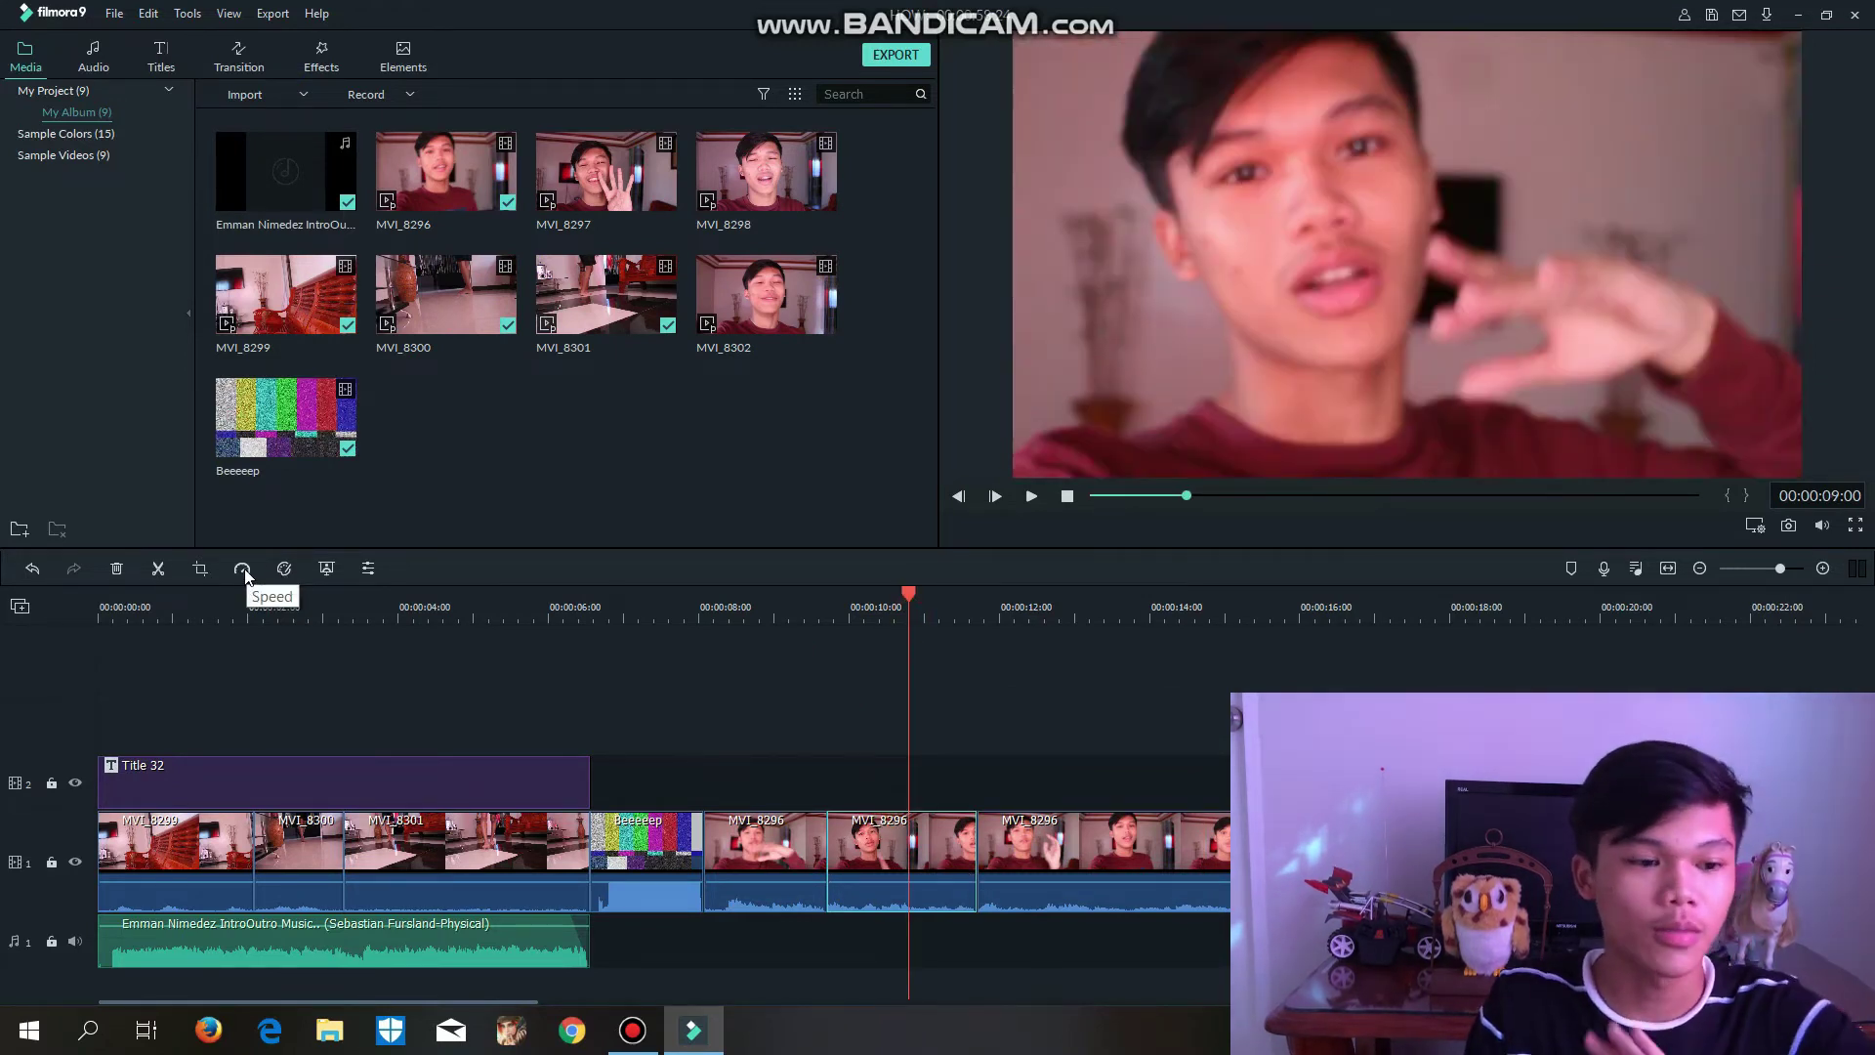
pyautogui.click(243, 571)
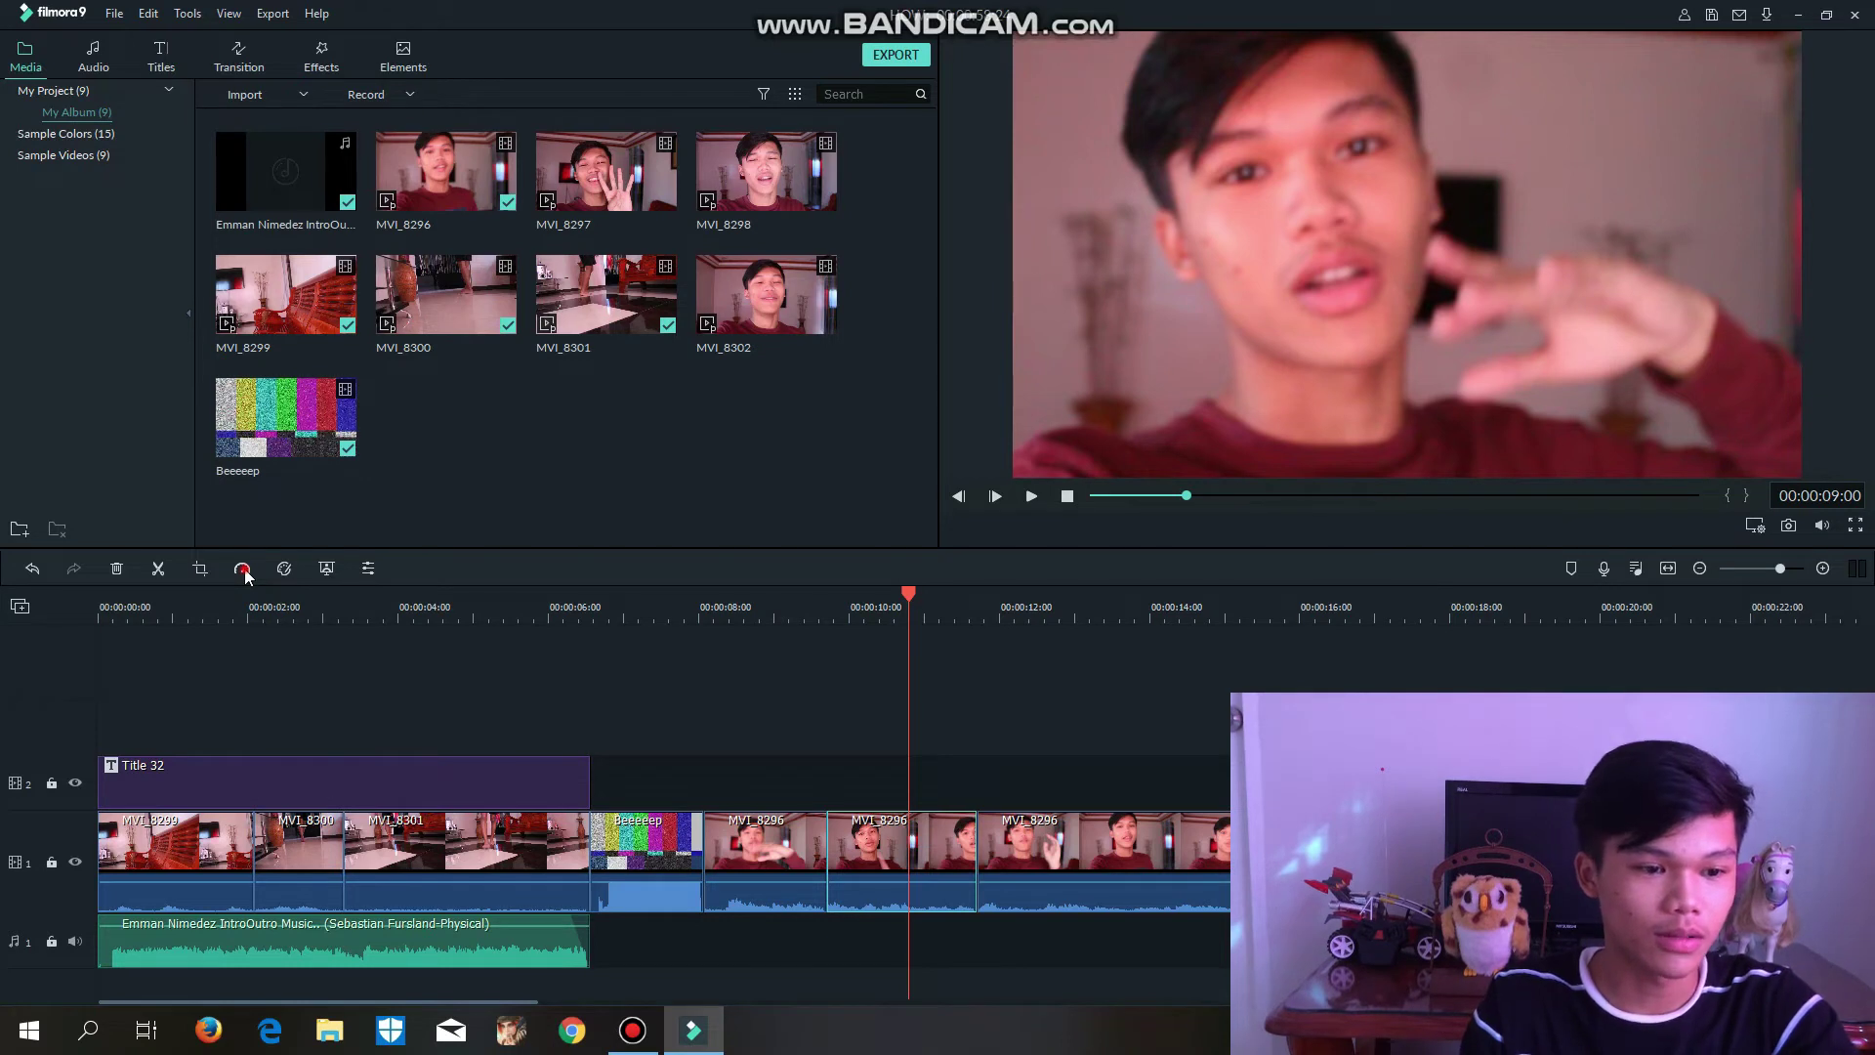
pyautogui.moveTo(317, 637)
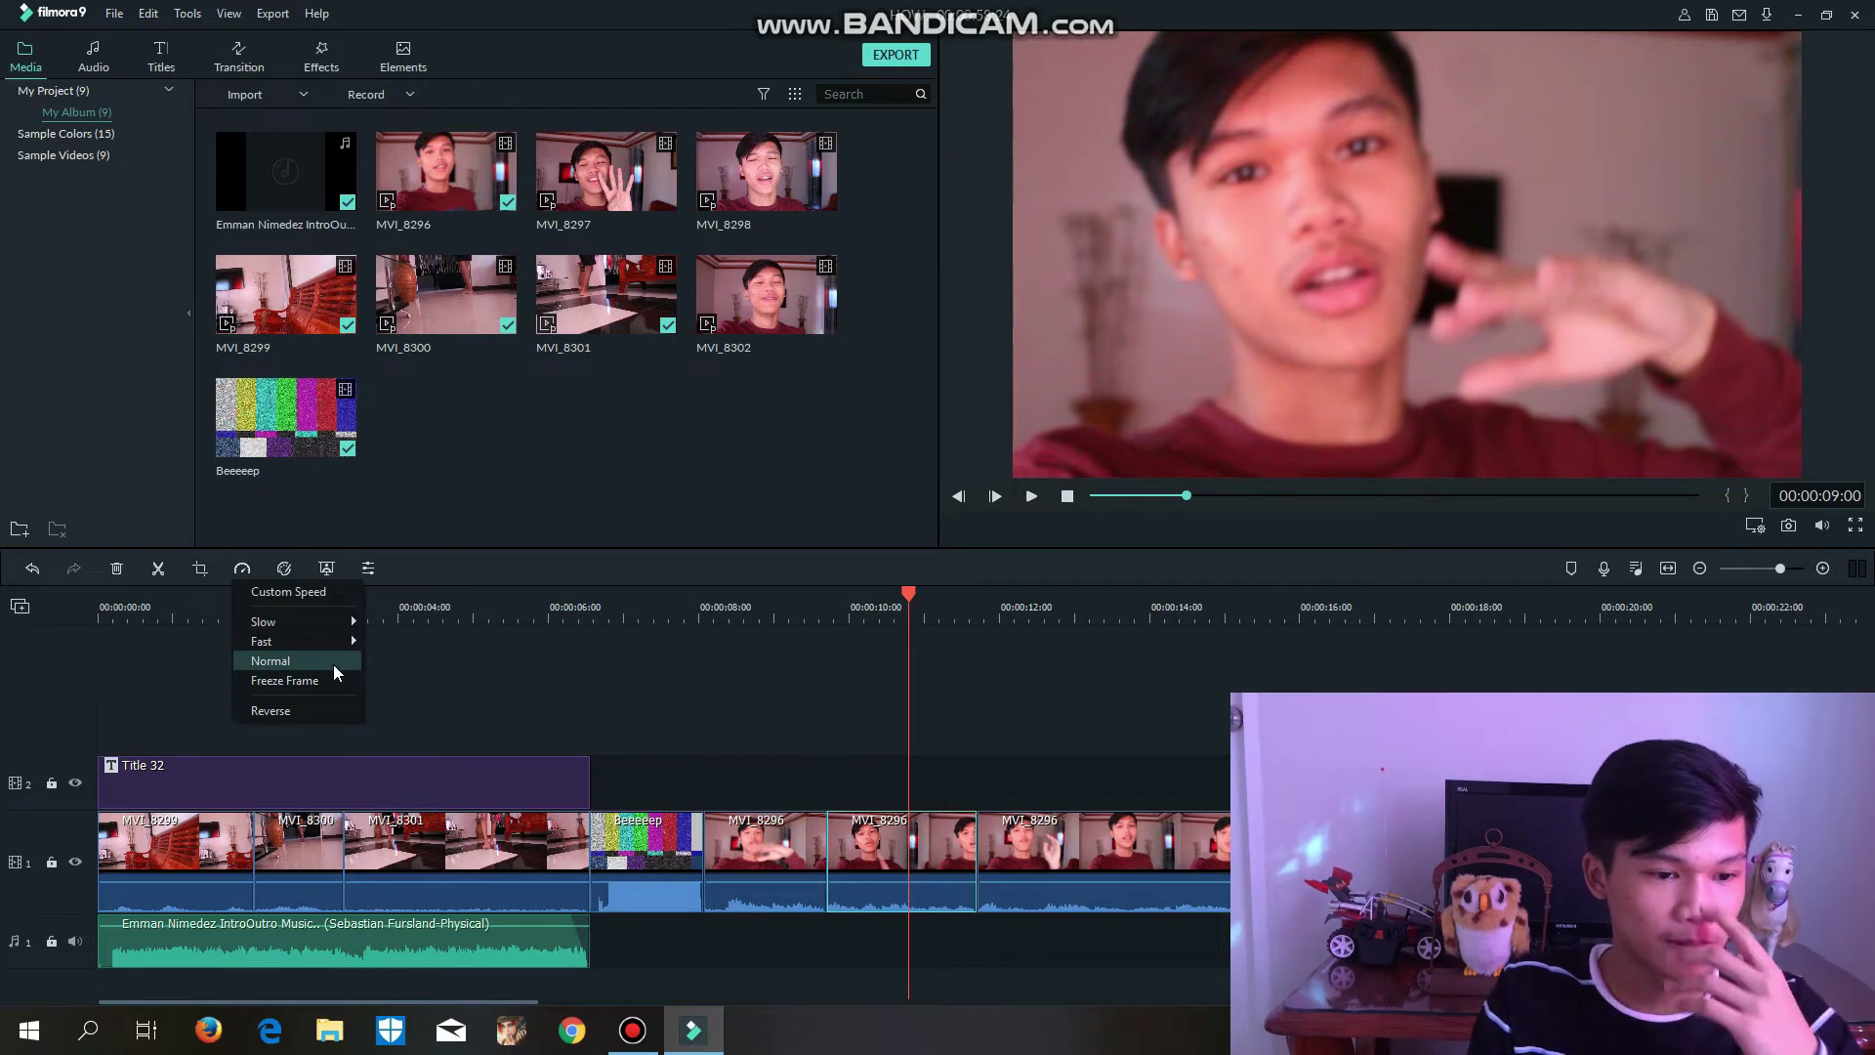
pyautogui.click(452, 650)
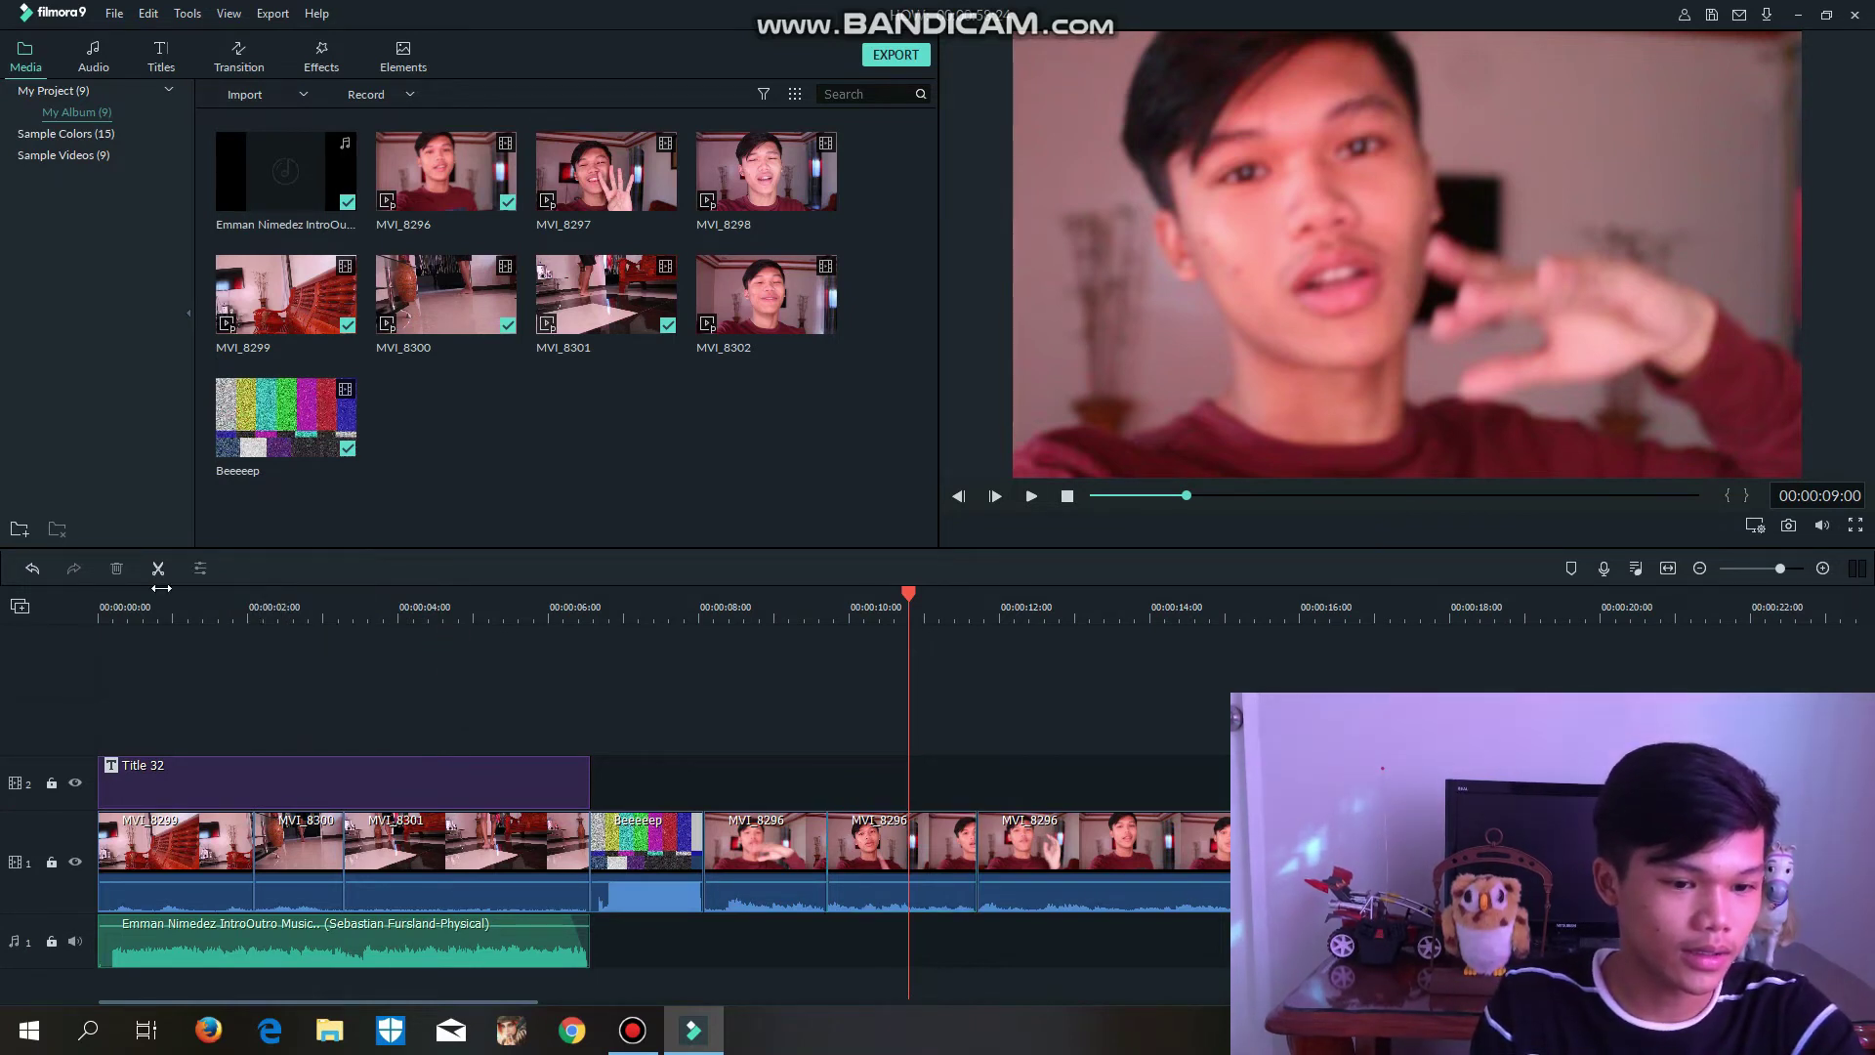
pyautogui.click(859, 842)
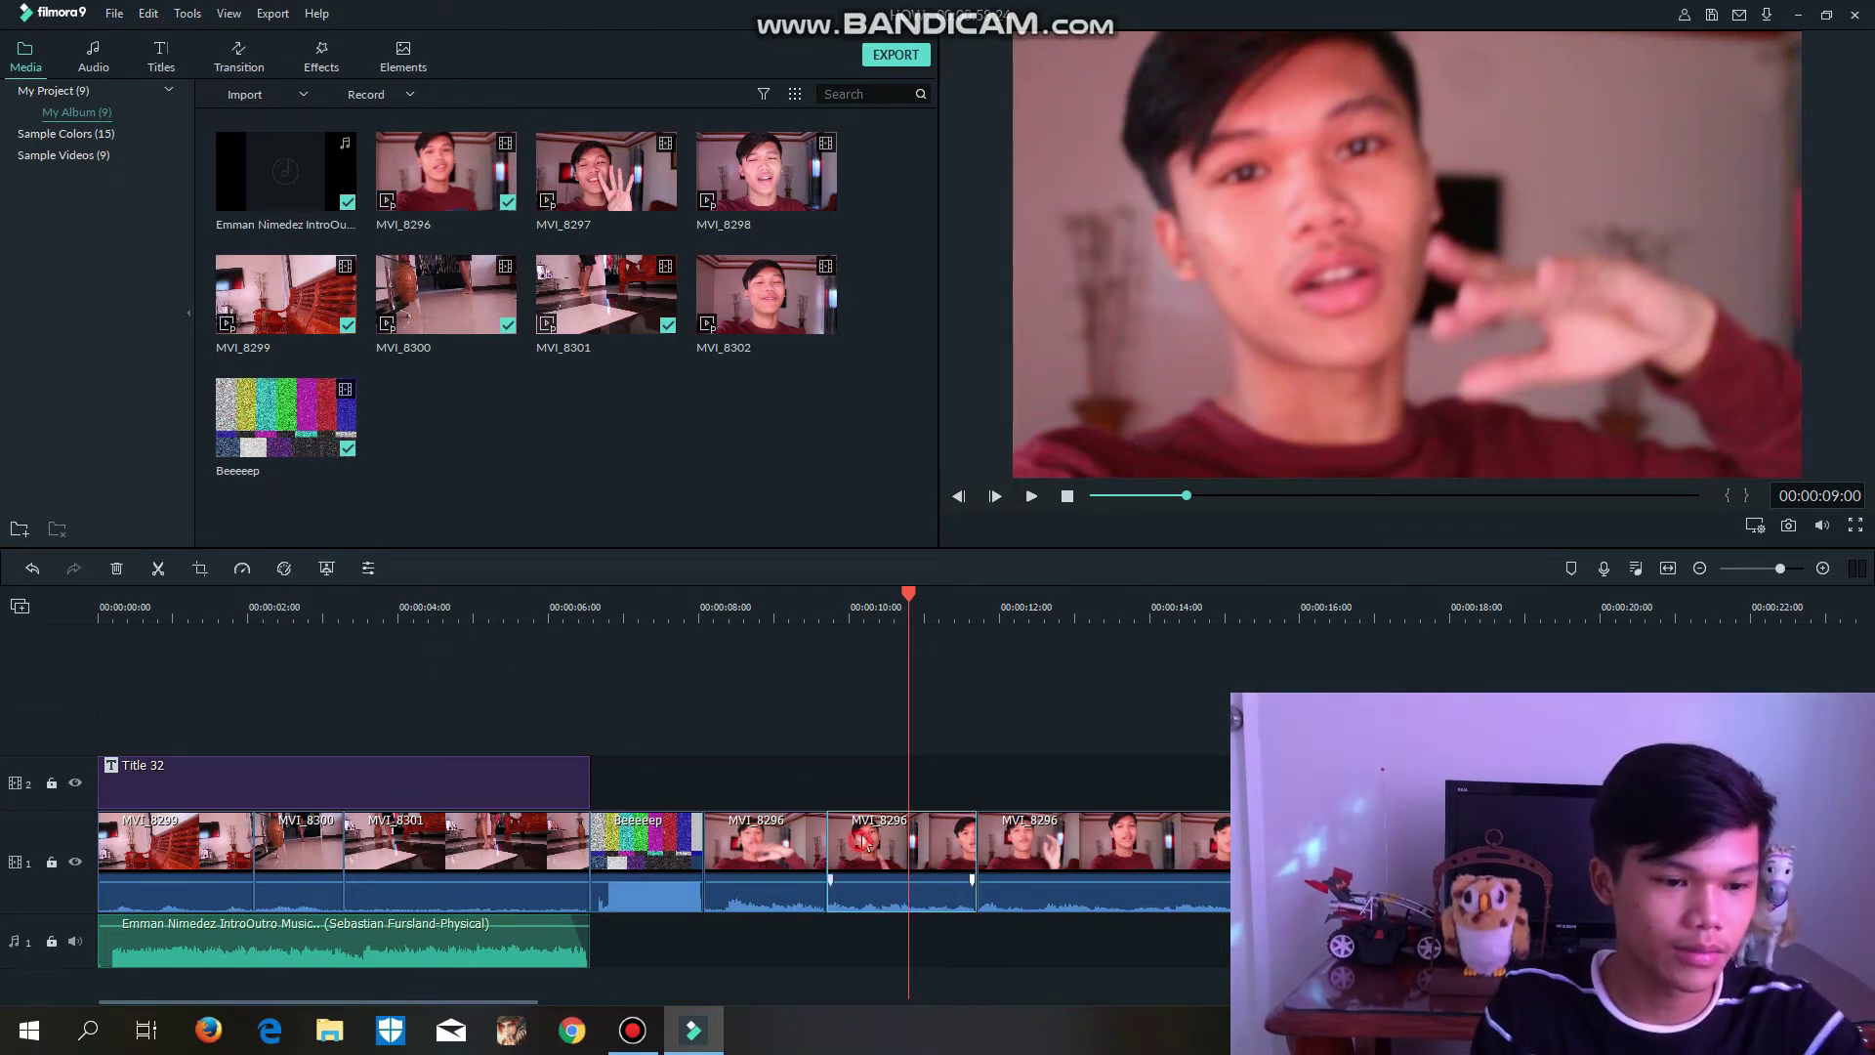
pyautogui.click(243, 569)
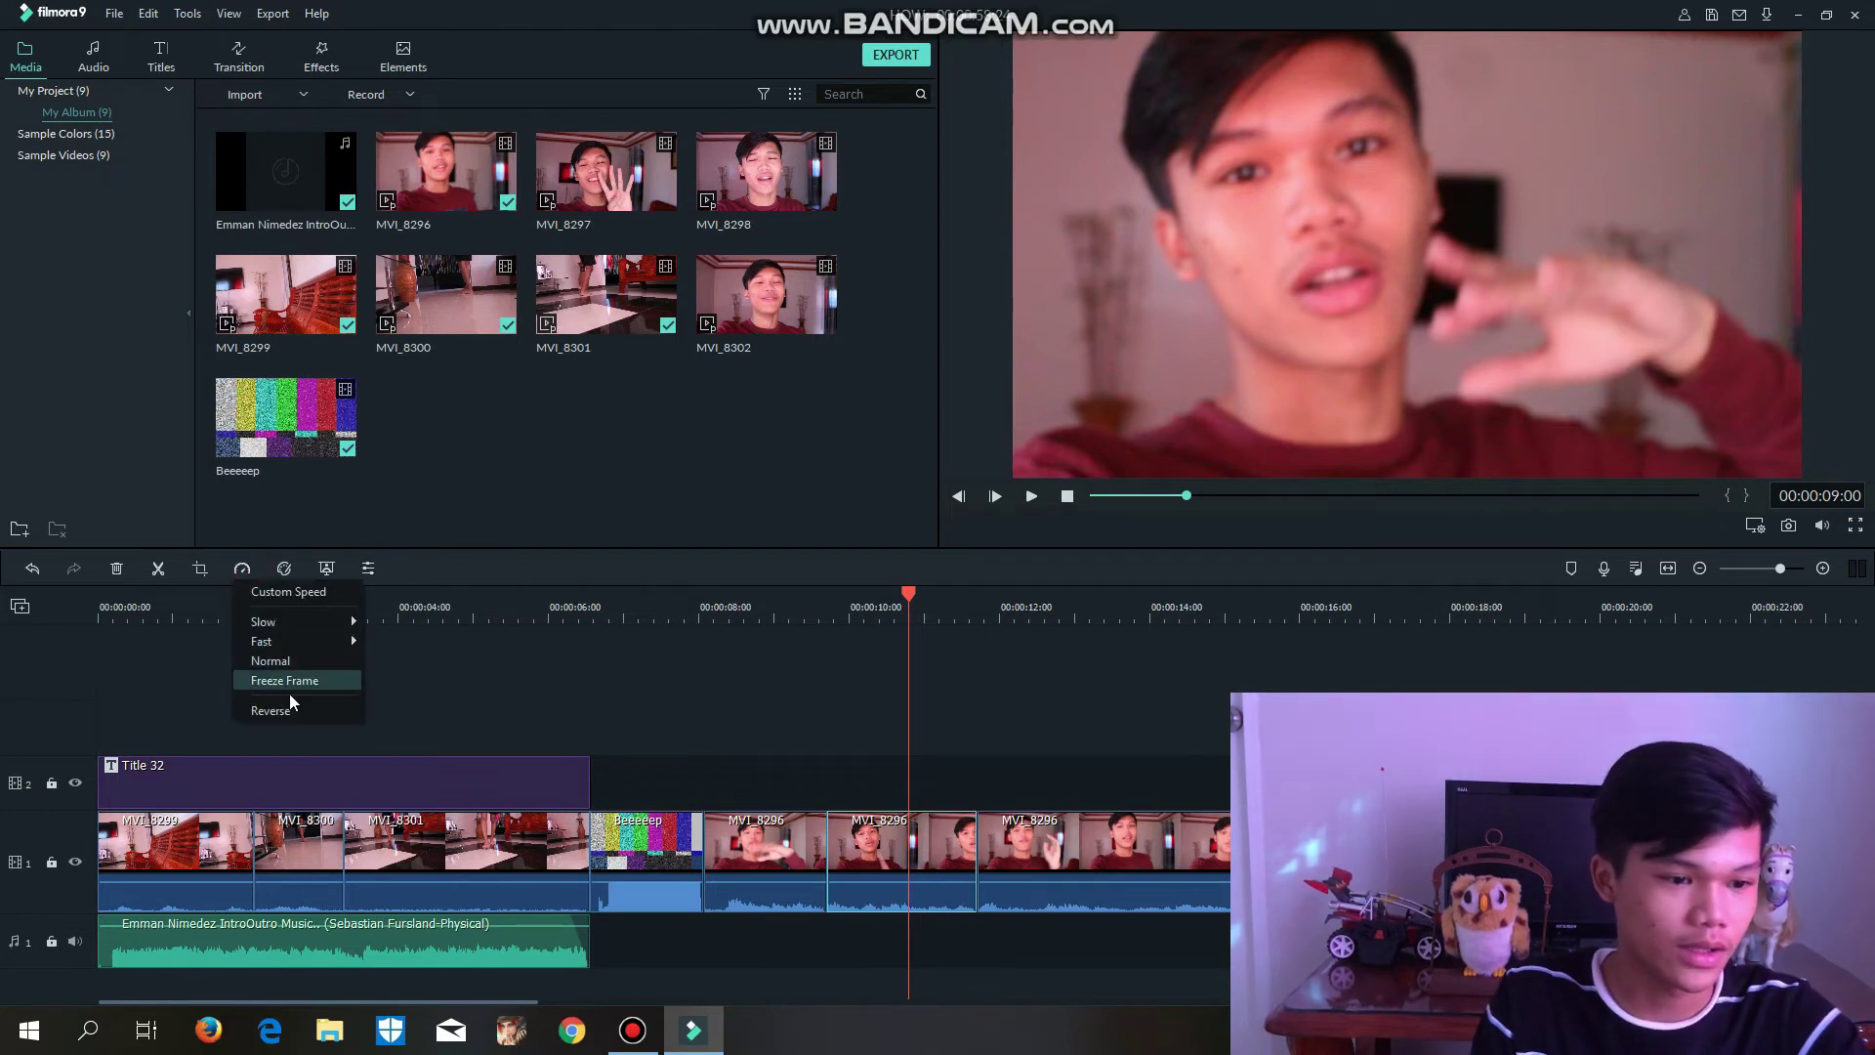
pyautogui.click(471, 693)
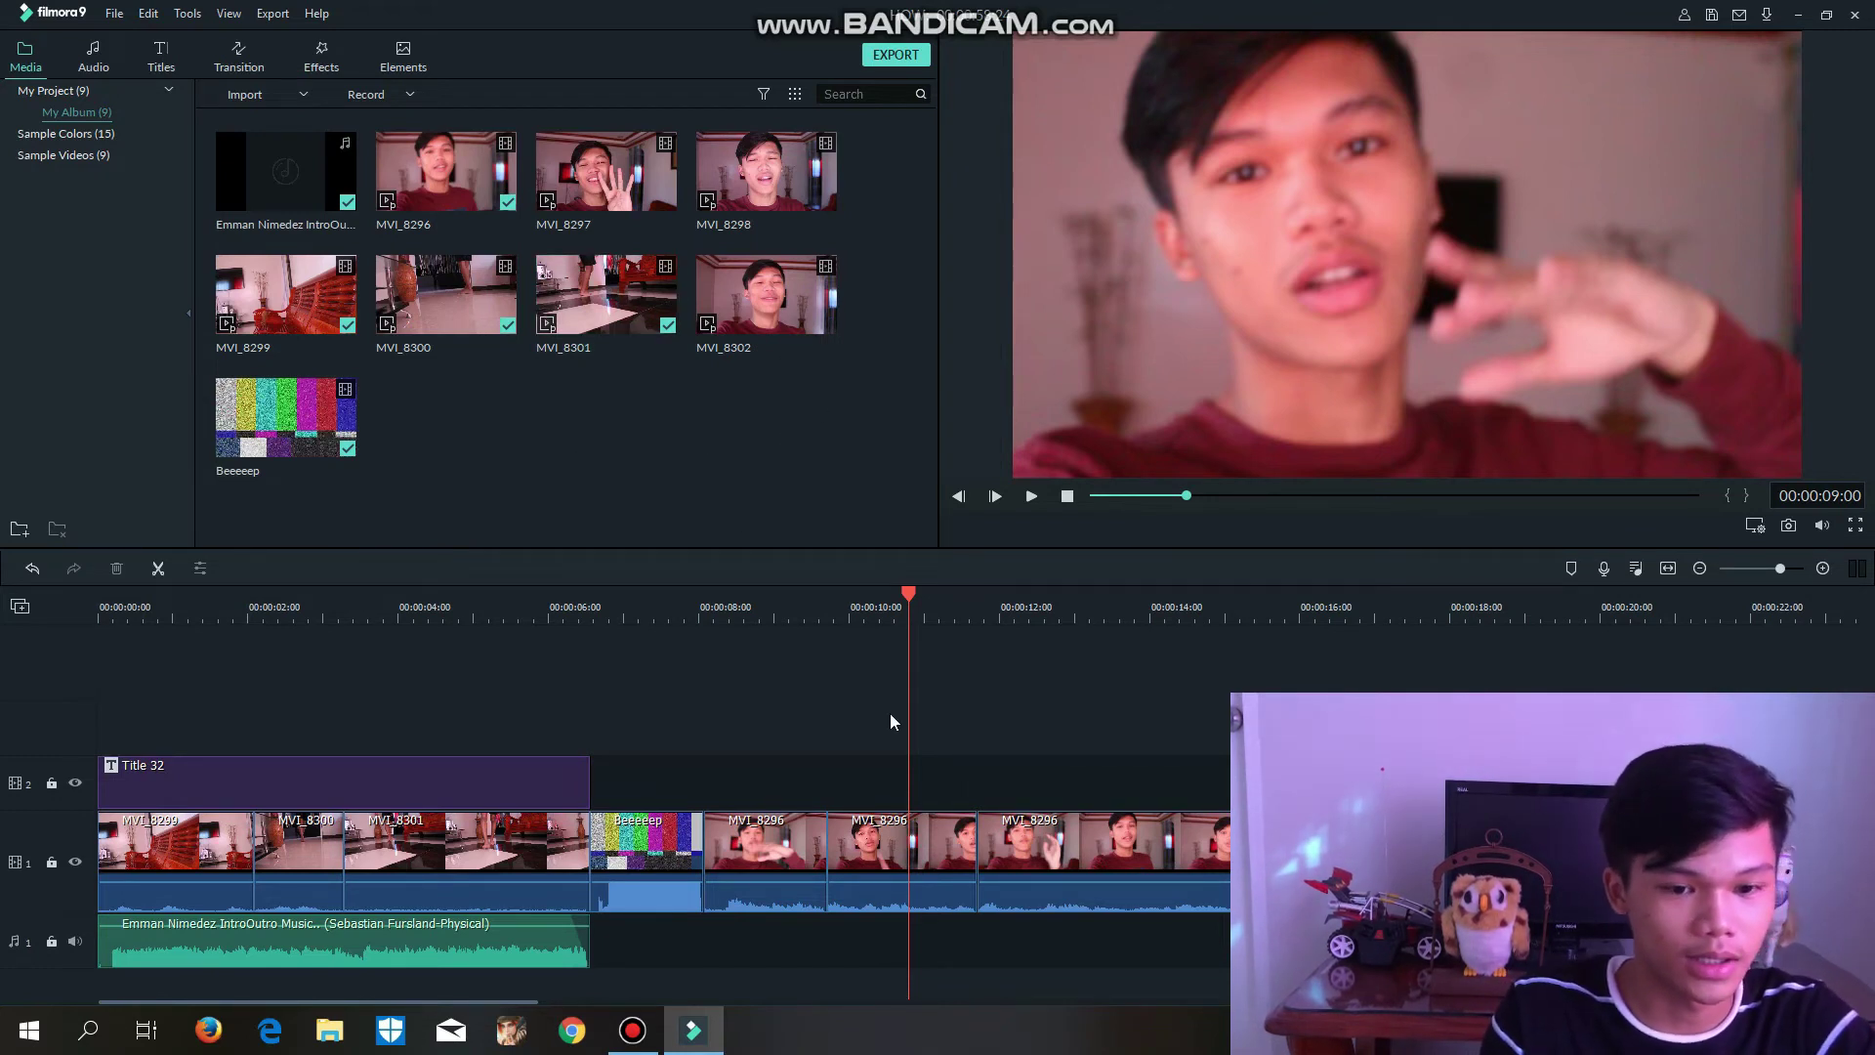
# - Play the MVI_8296 segments up to 00:00:11:24, then return the playhead to 00:00:08:14
pyautogui.press('space')
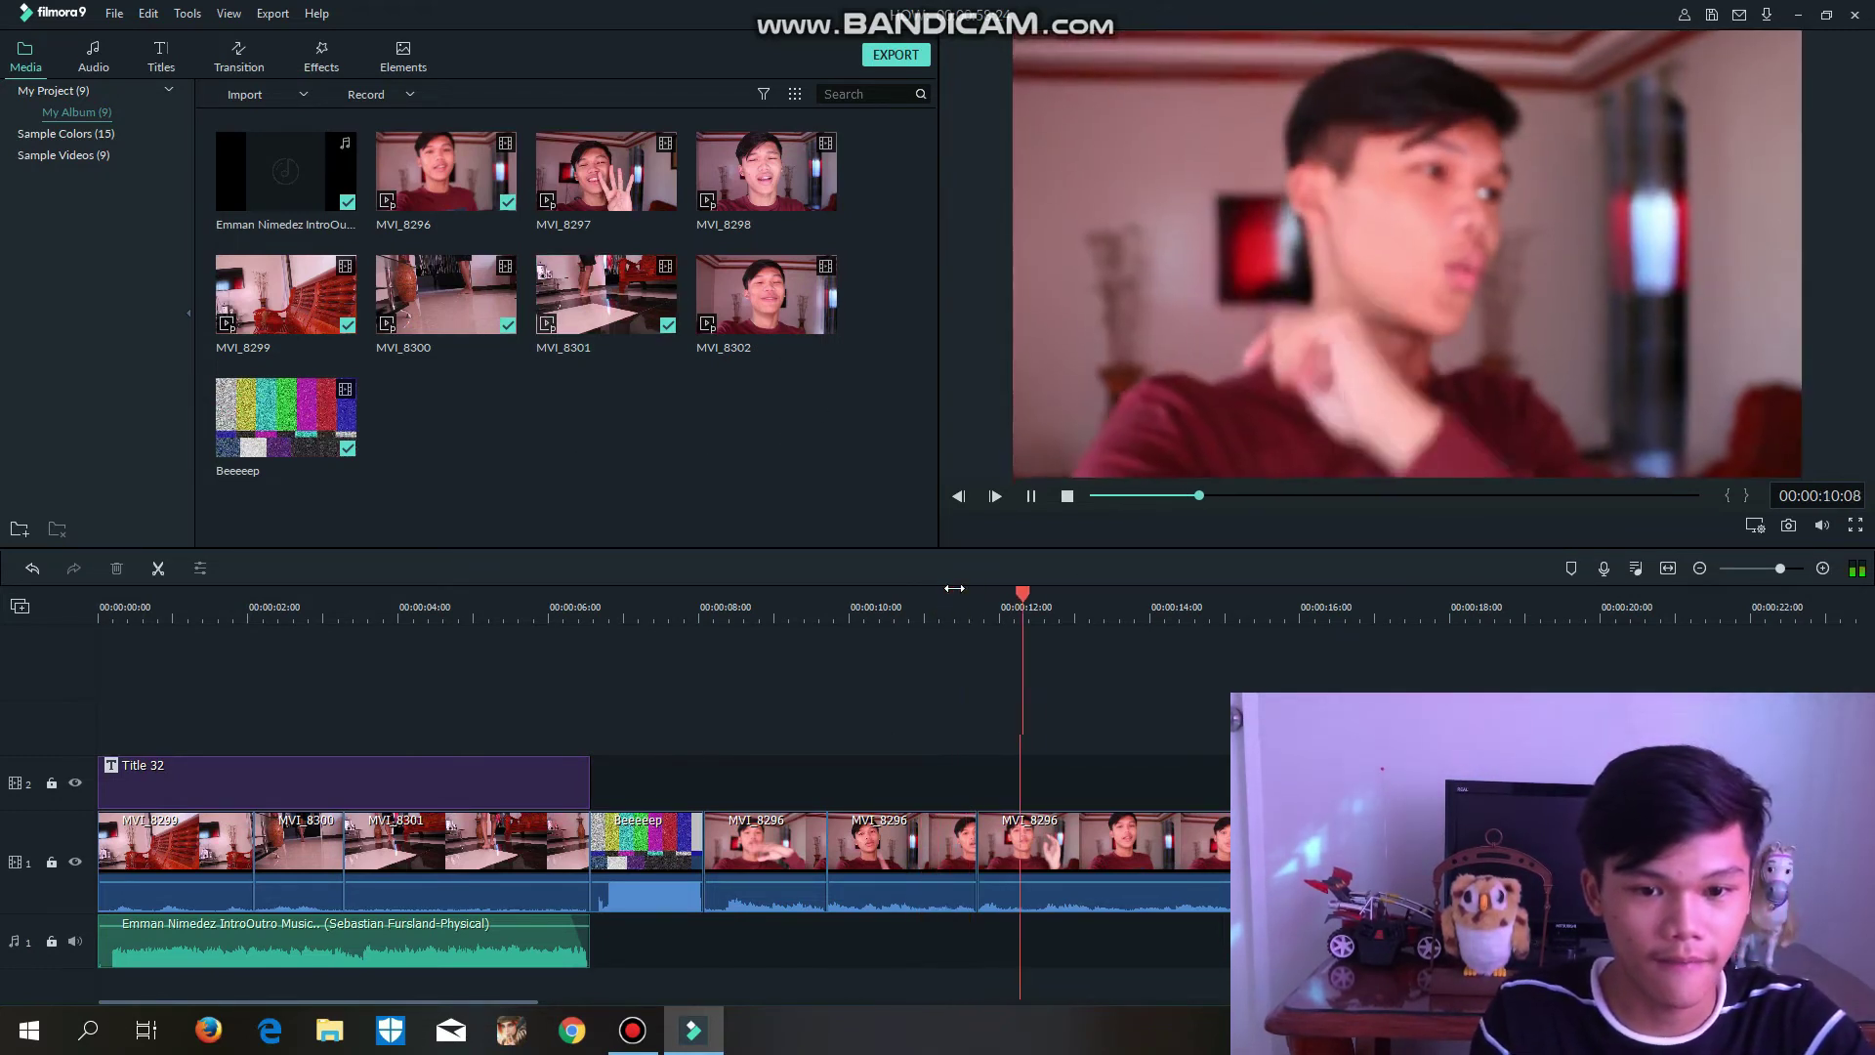
pyautogui.press('space')
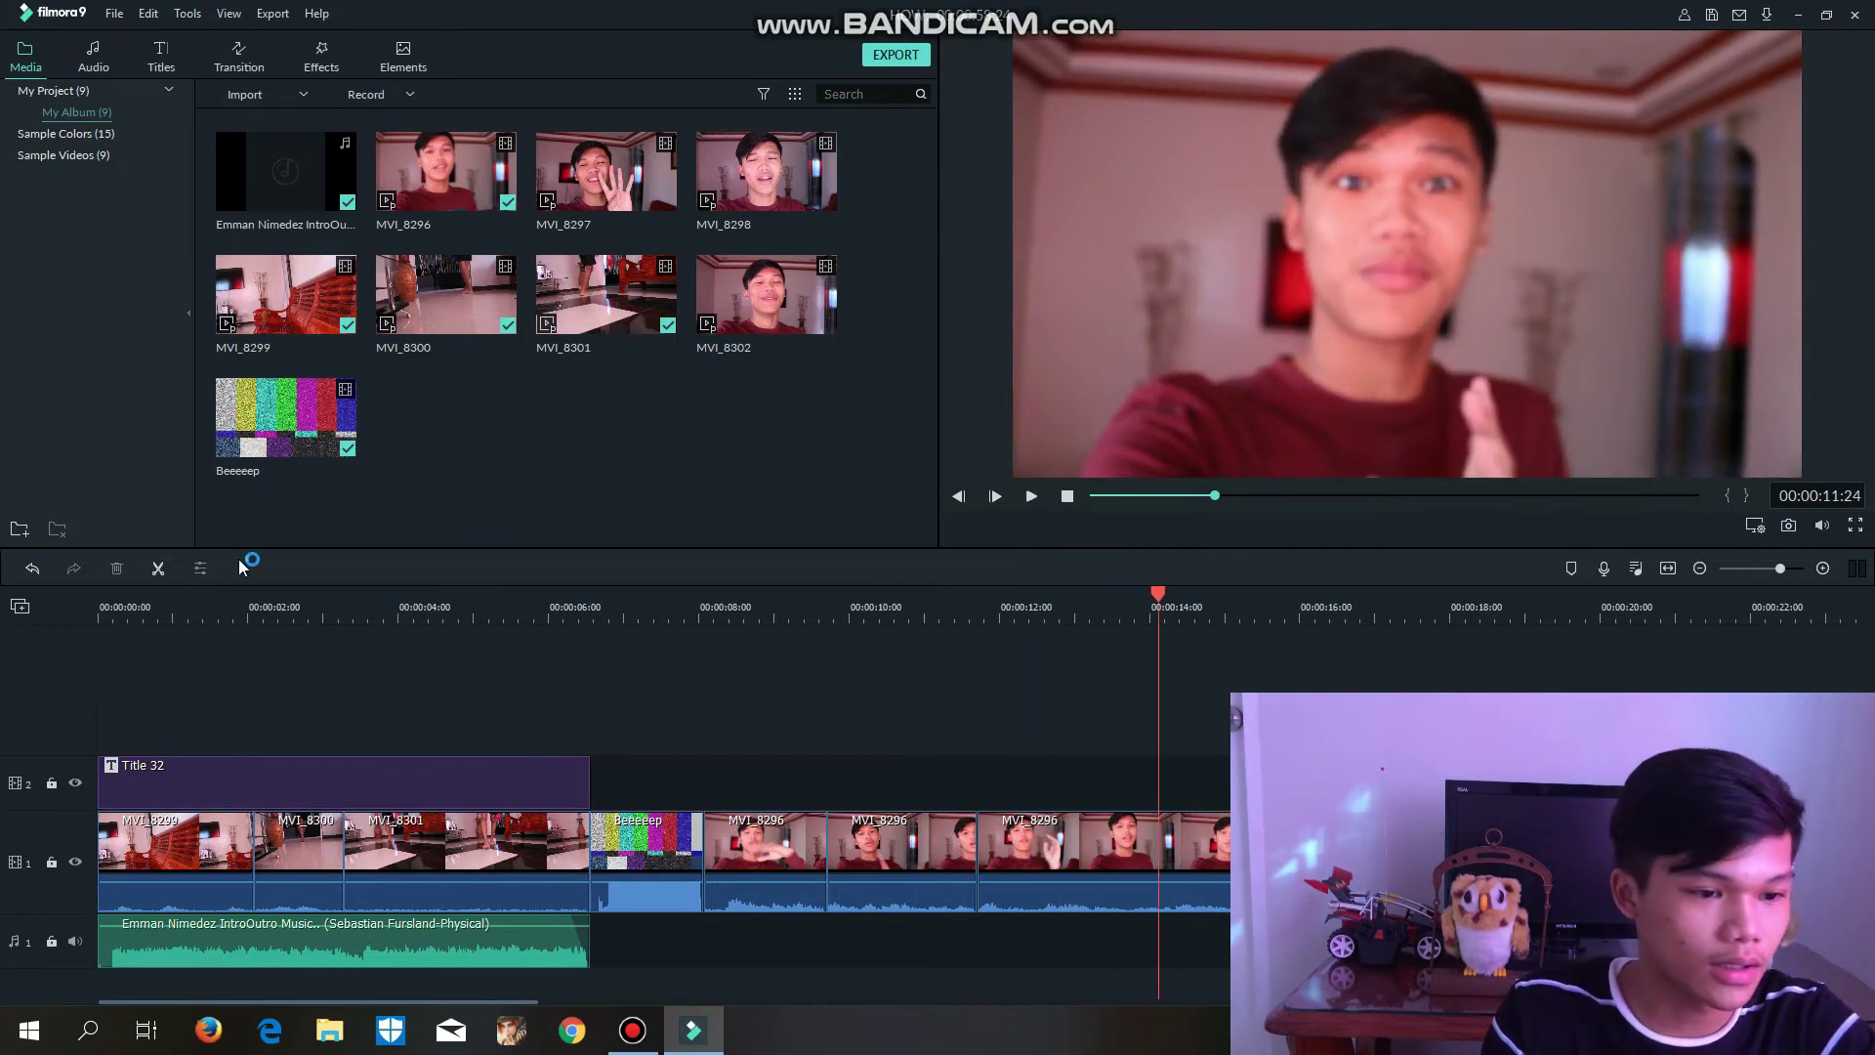
pyautogui.click(862, 606)
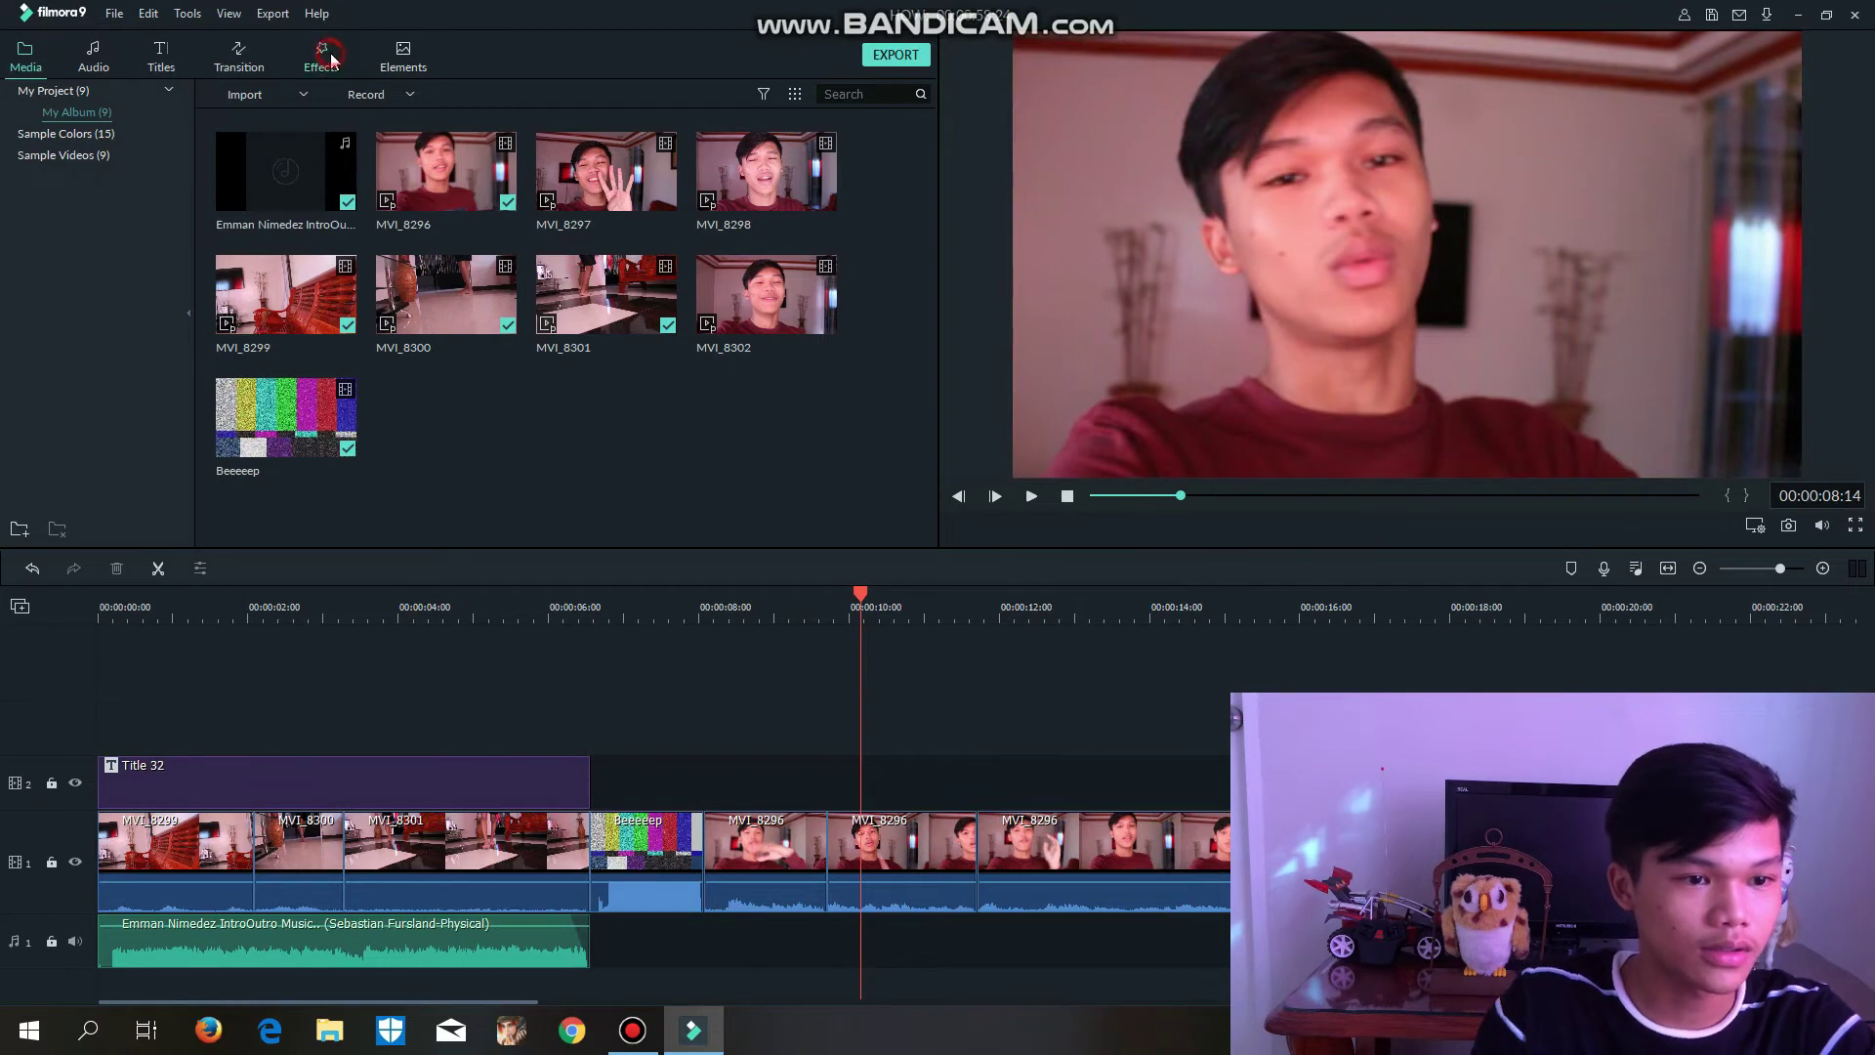
# - Add the Strong Glitch overlay from the Tv Static effects on track 2, starting above the middle MVI_8296 segment, and preview it
pyautogui.click(330, 61)
pyautogui.scroll(-3, 574, 272)
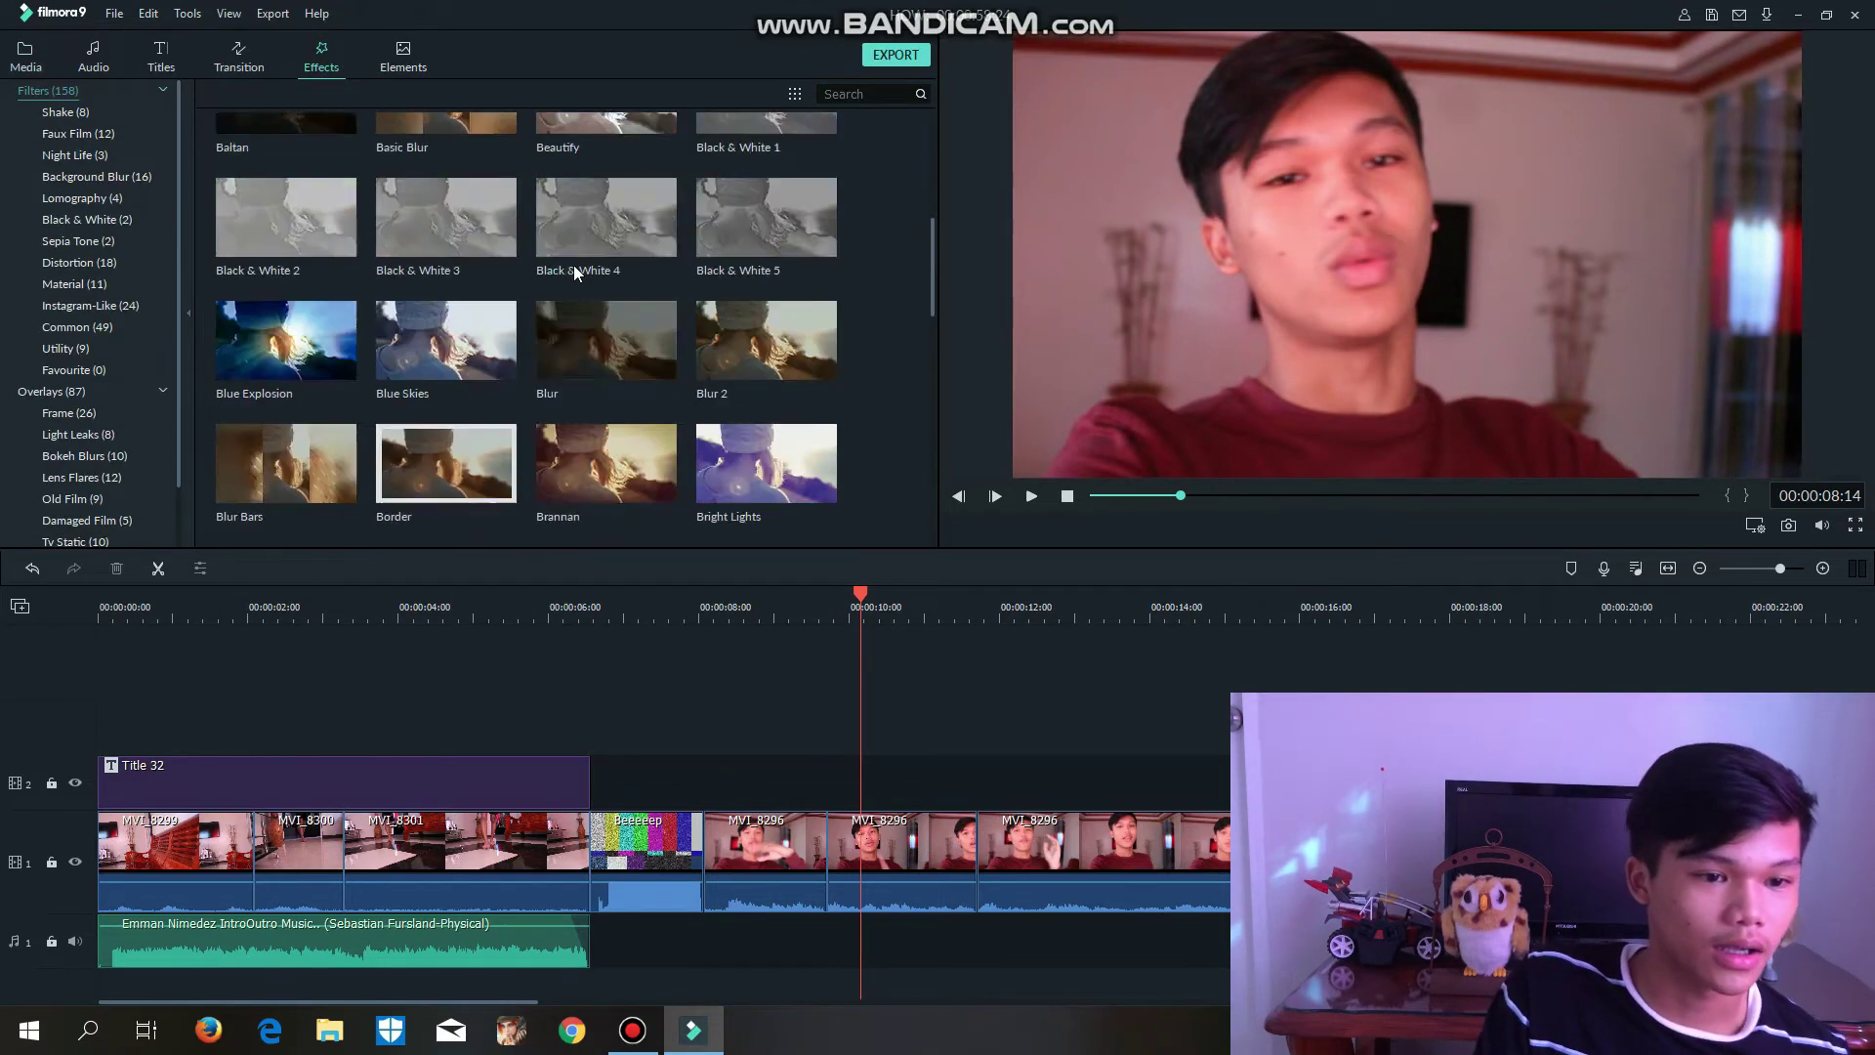
pyautogui.scroll(-15, 565, 244)
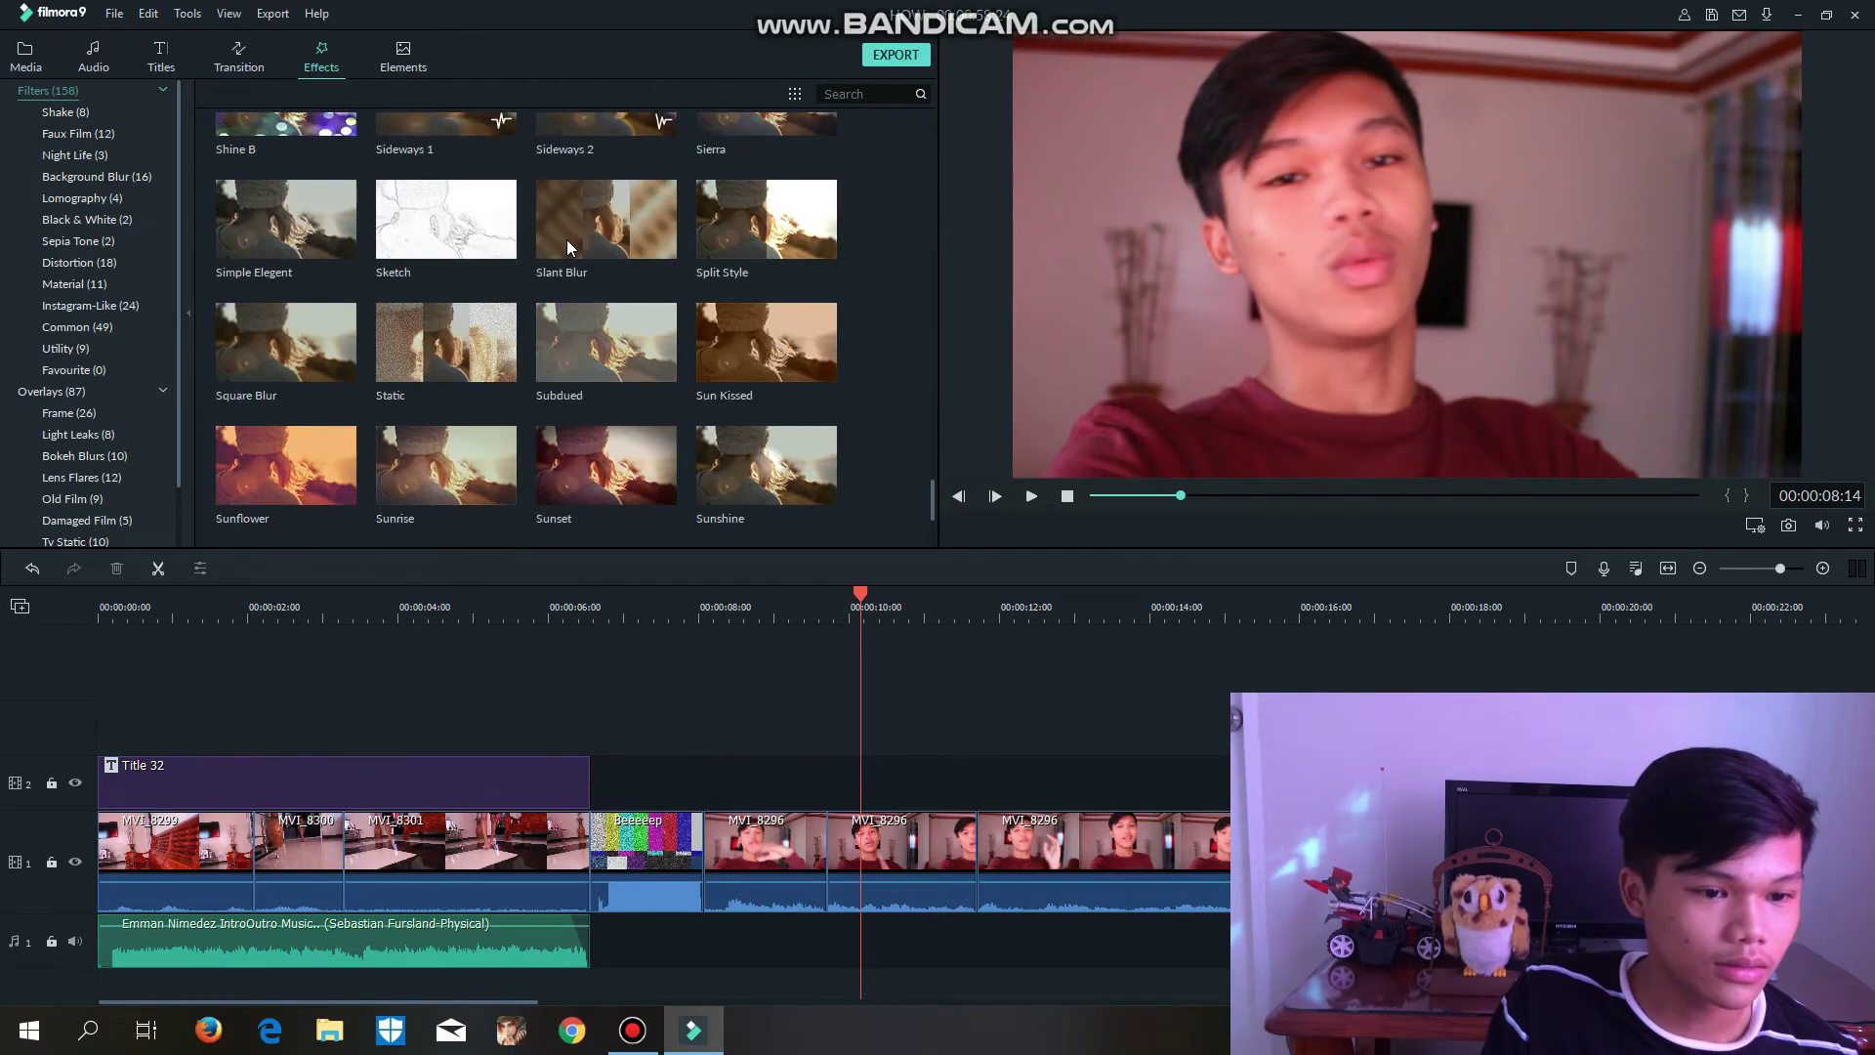
pyautogui.scroll(-5, 564, 238)
pyautogui.scroll(-1, 64, 352)
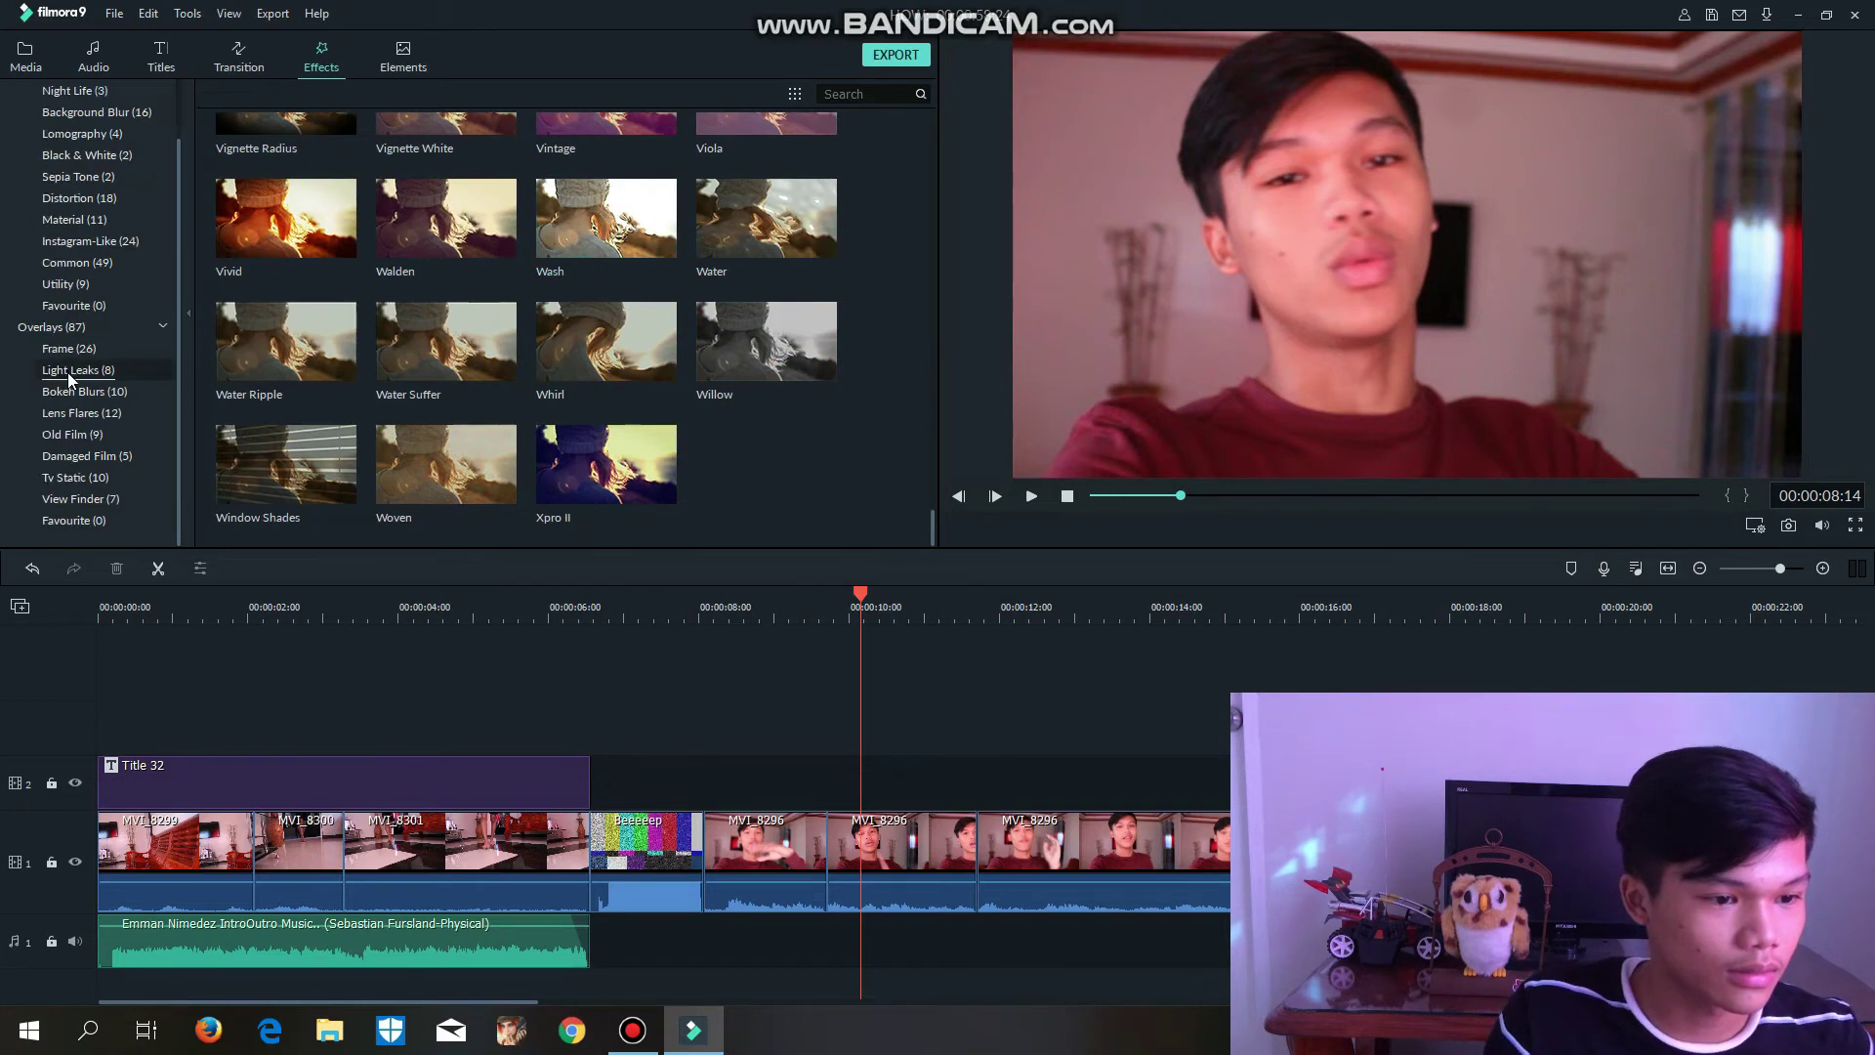
pyautogui.click(88, 478)
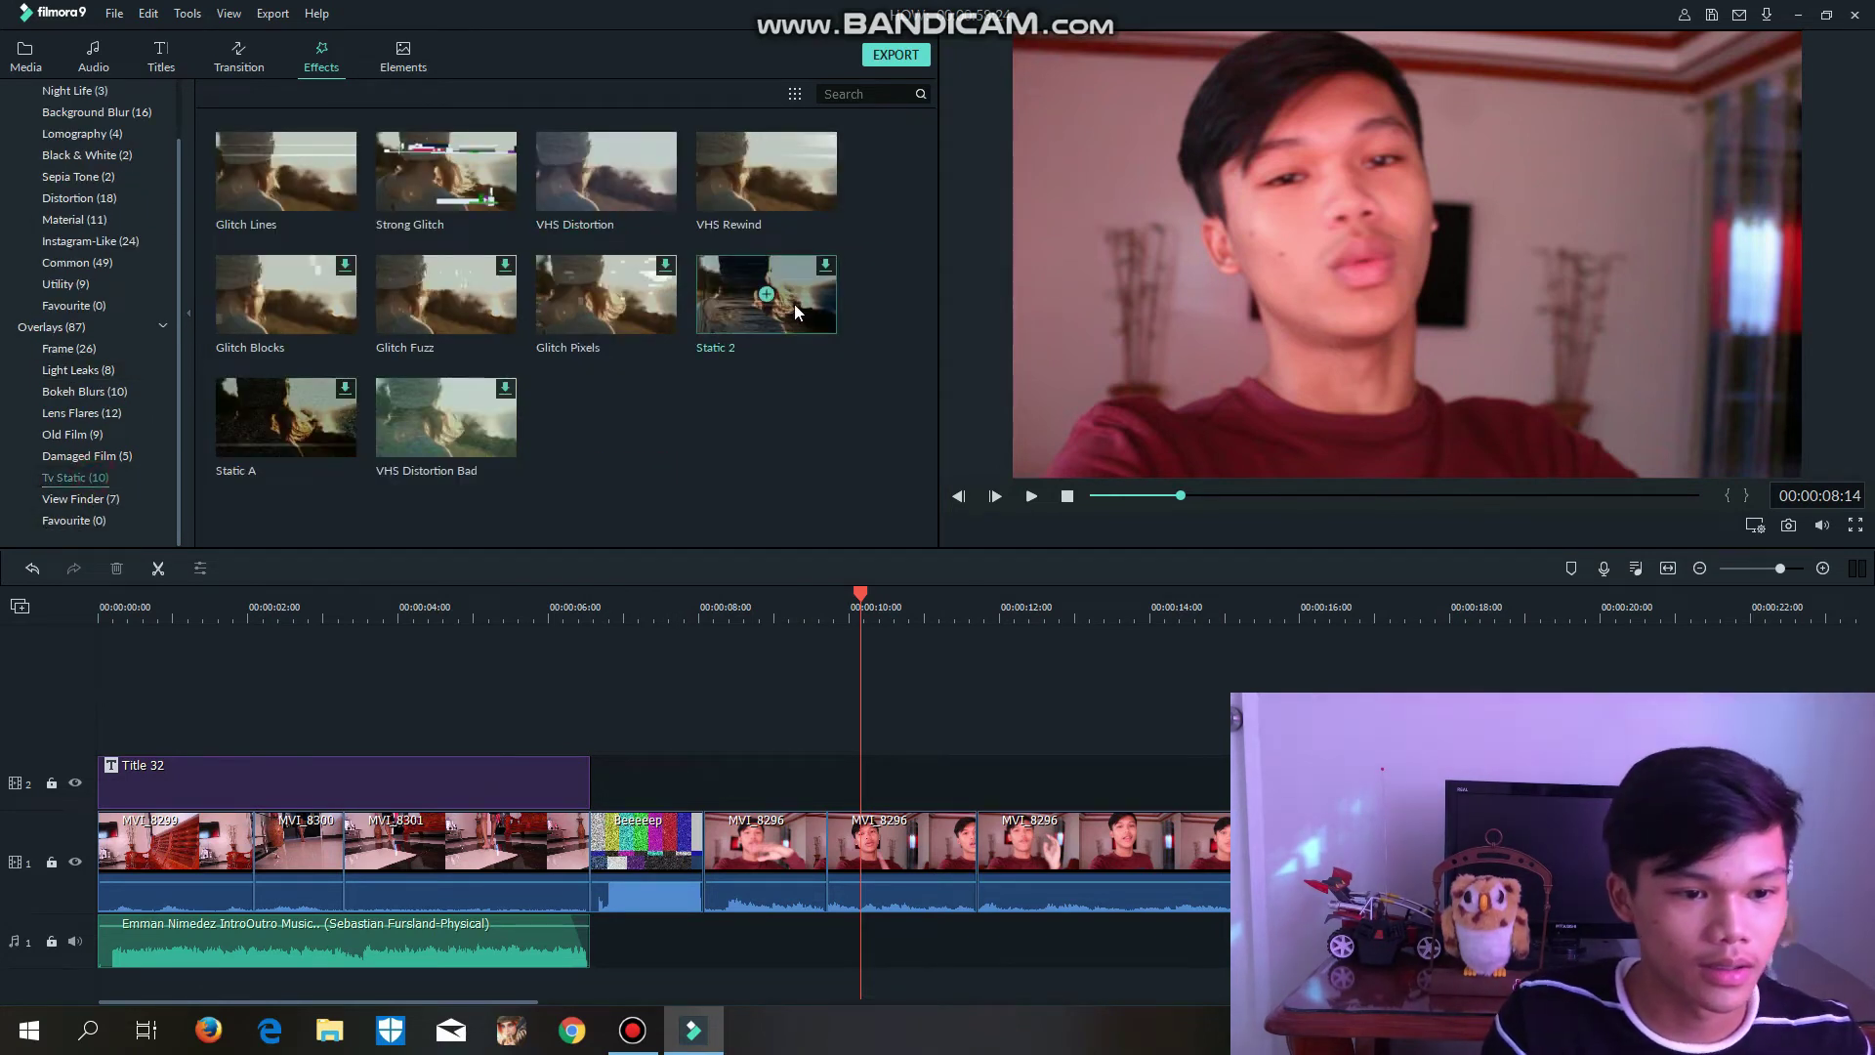
pyautogui.moveTo(484, 174); pyautogui.dragTo(826, 790)
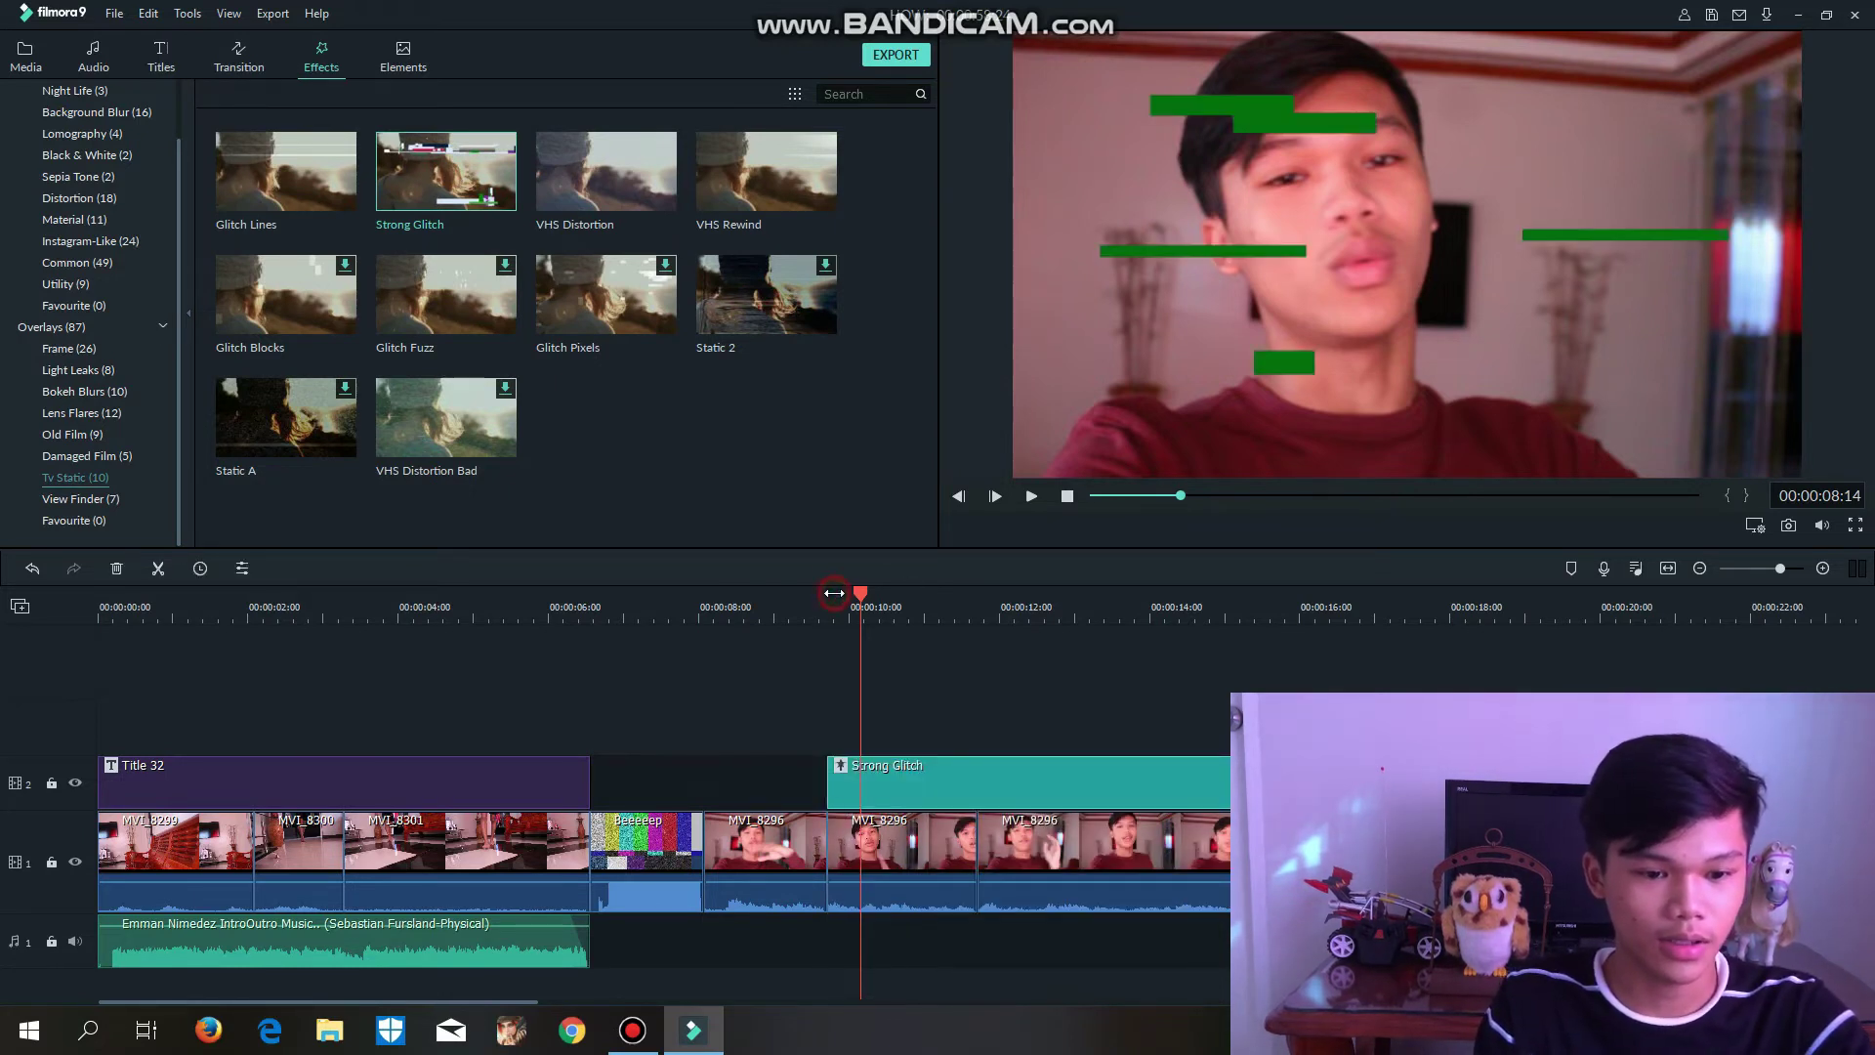
pyautogui.click(834, 593)
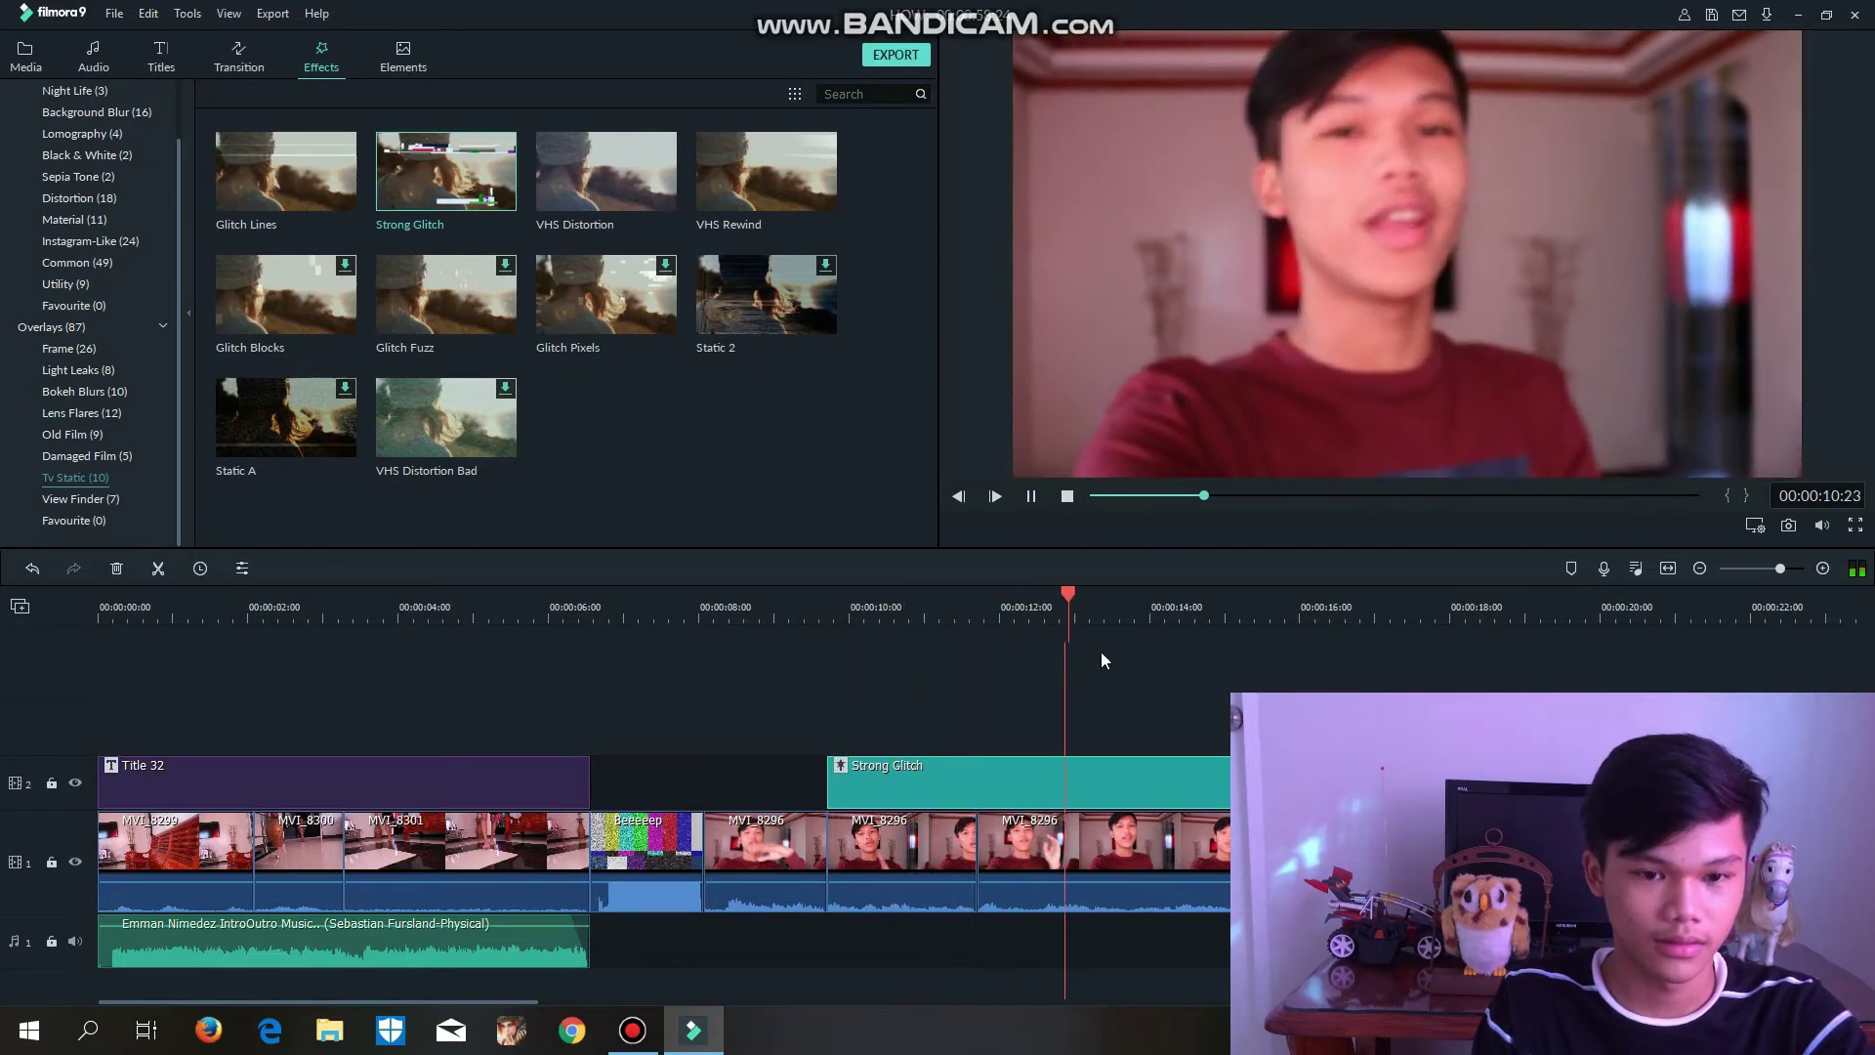
pyautogui.press('space')
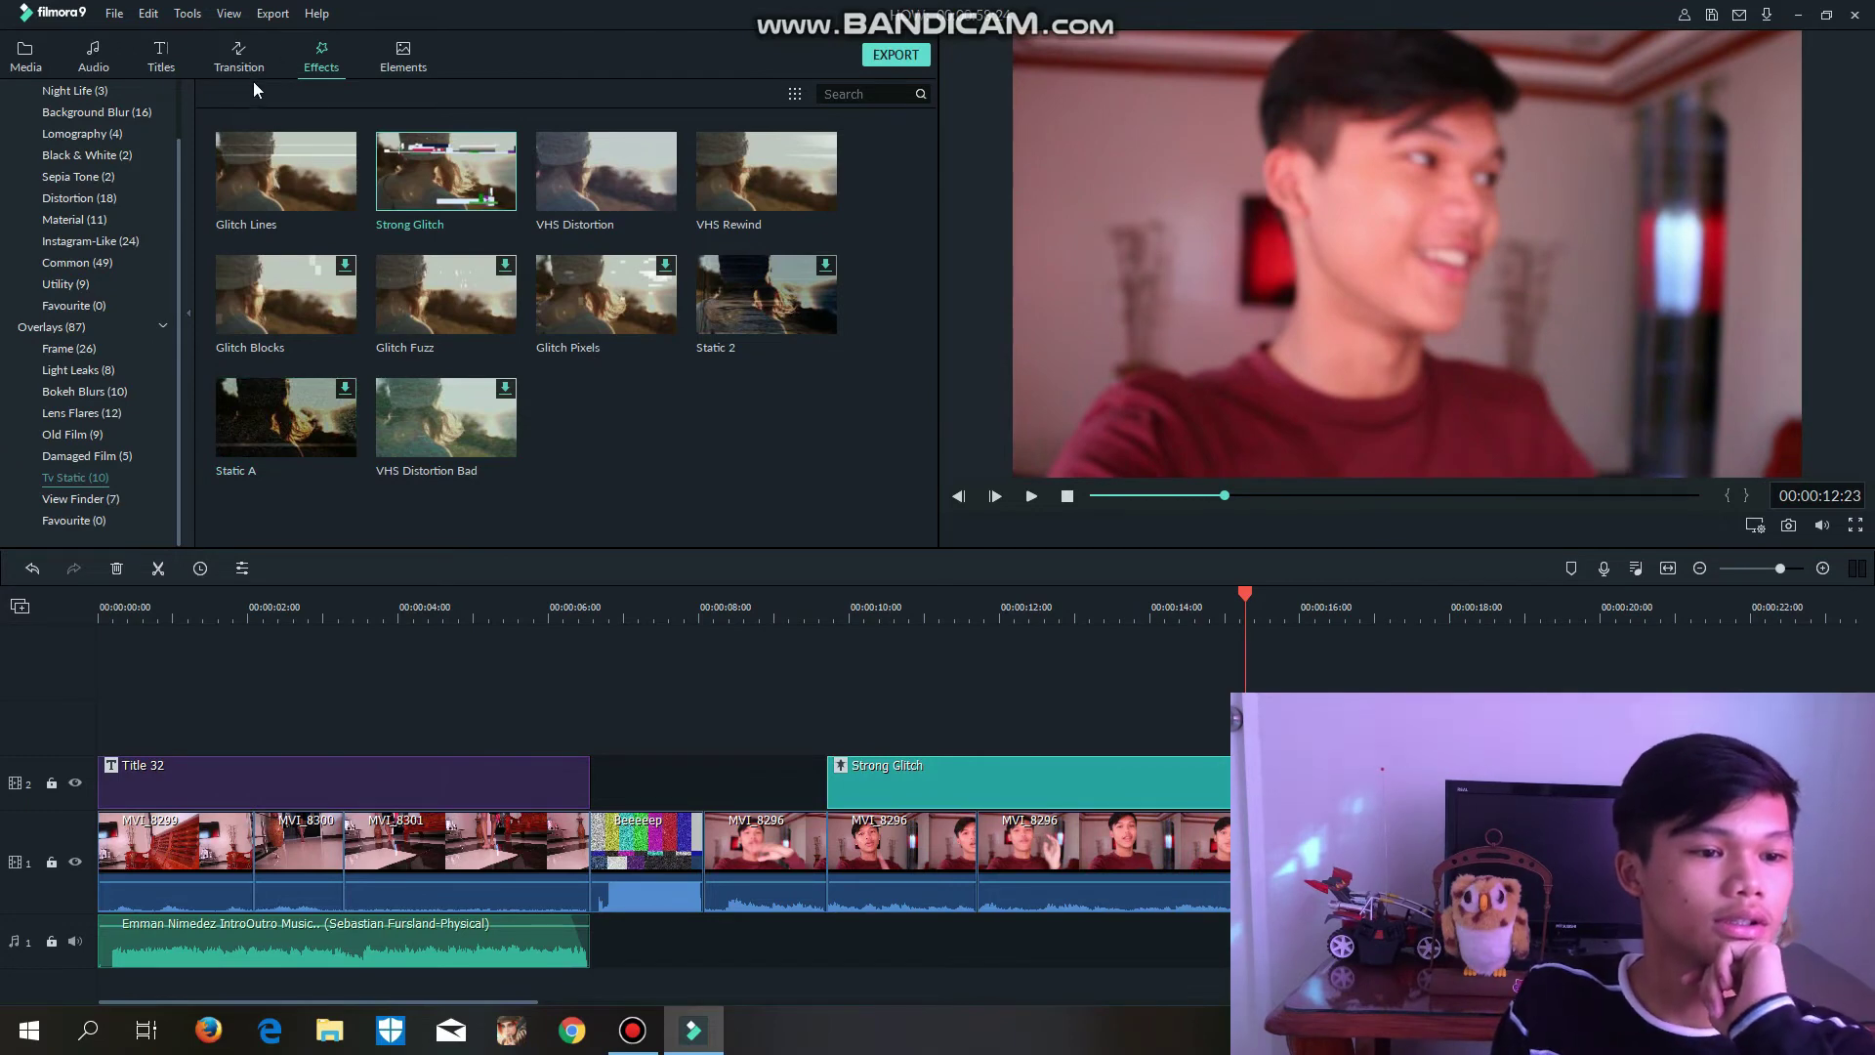
# - Browse the full transition library to see which transitions are available
pyautogui.click(239, 57)
pyautogui.scroll(-10, 424, 301)
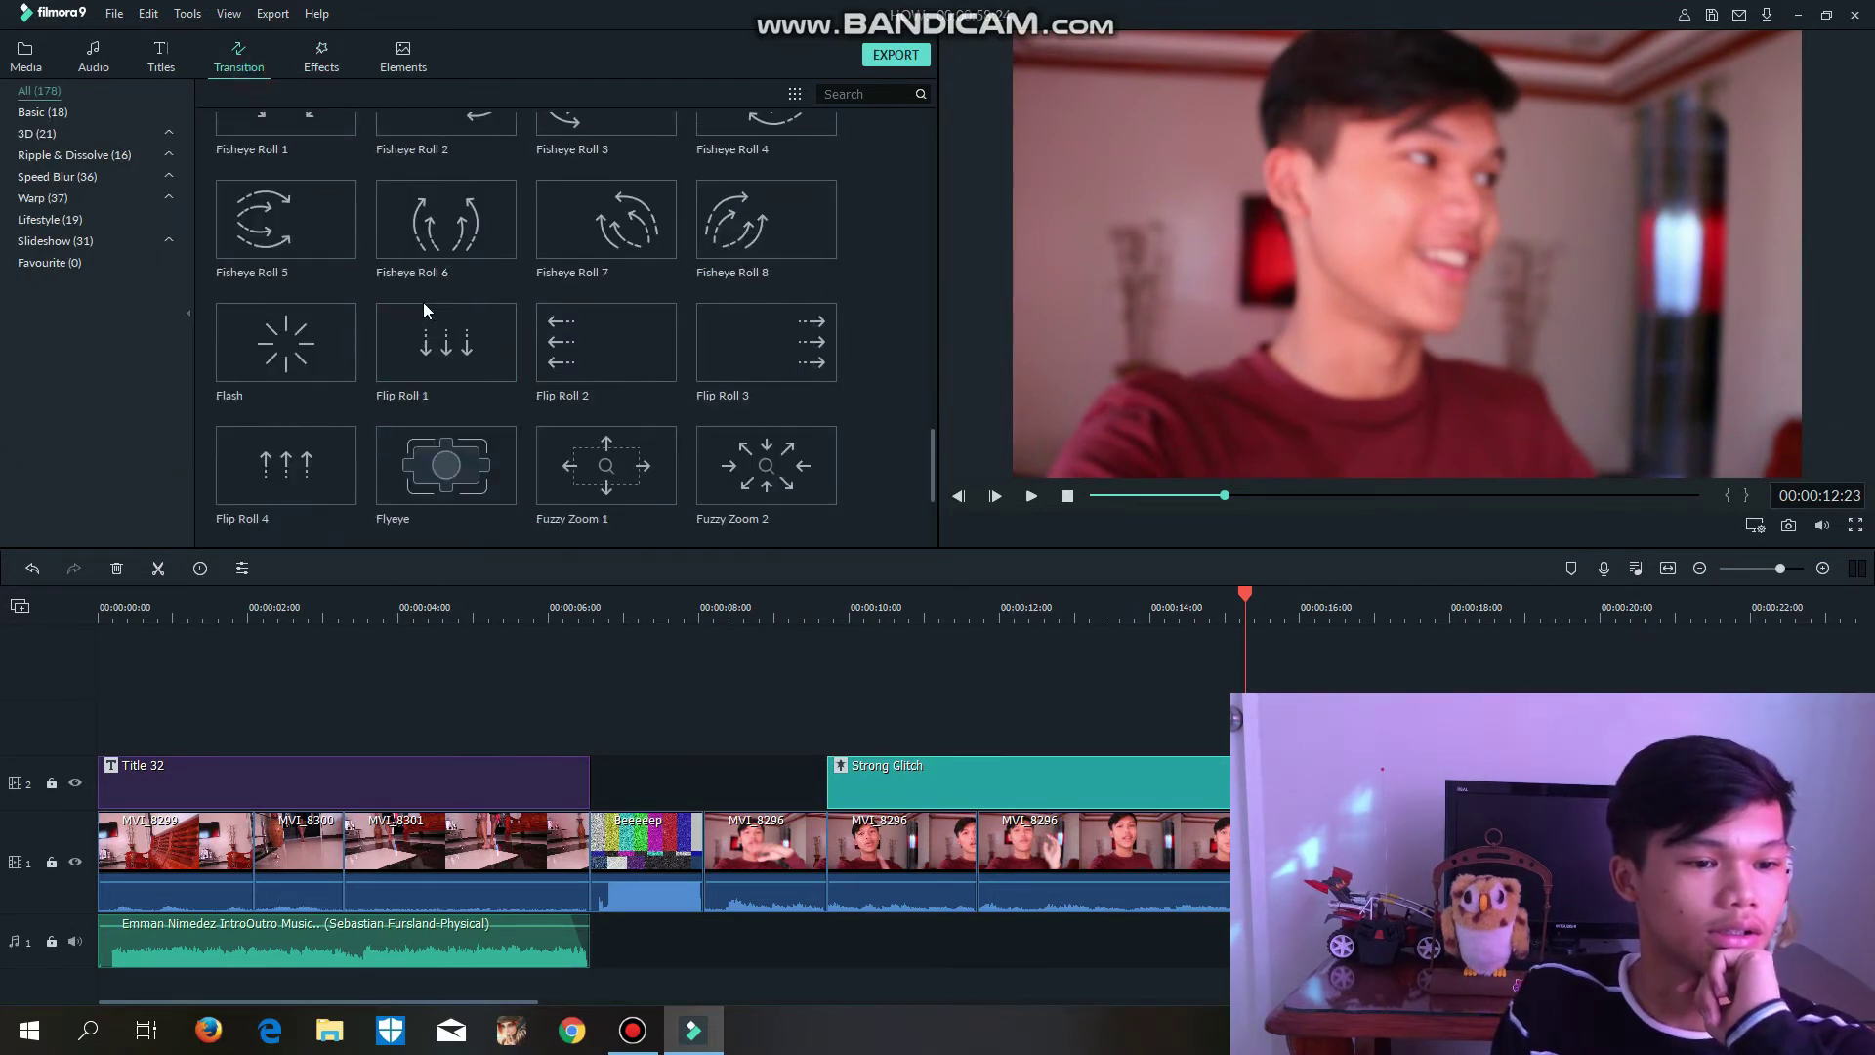
pyautogui.scroll(-15, 424, 303)
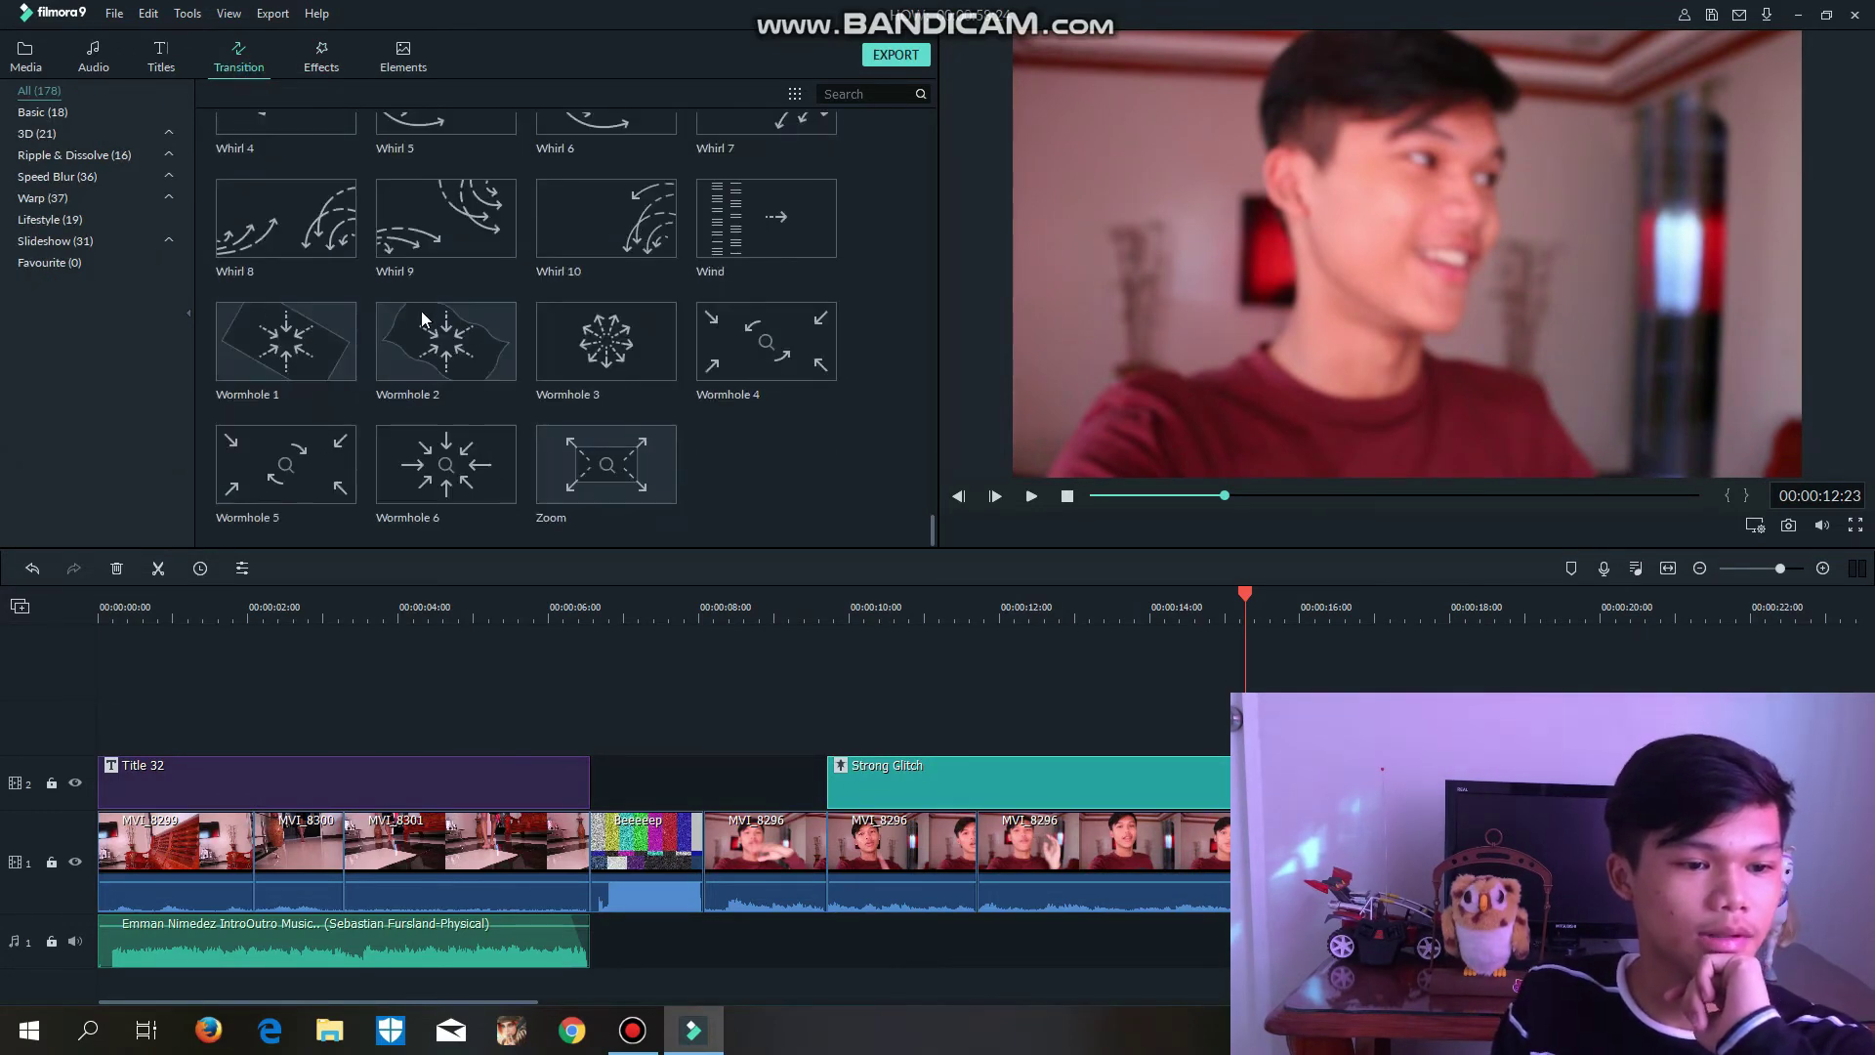
pyautogui.scroll(20, 424, 318)
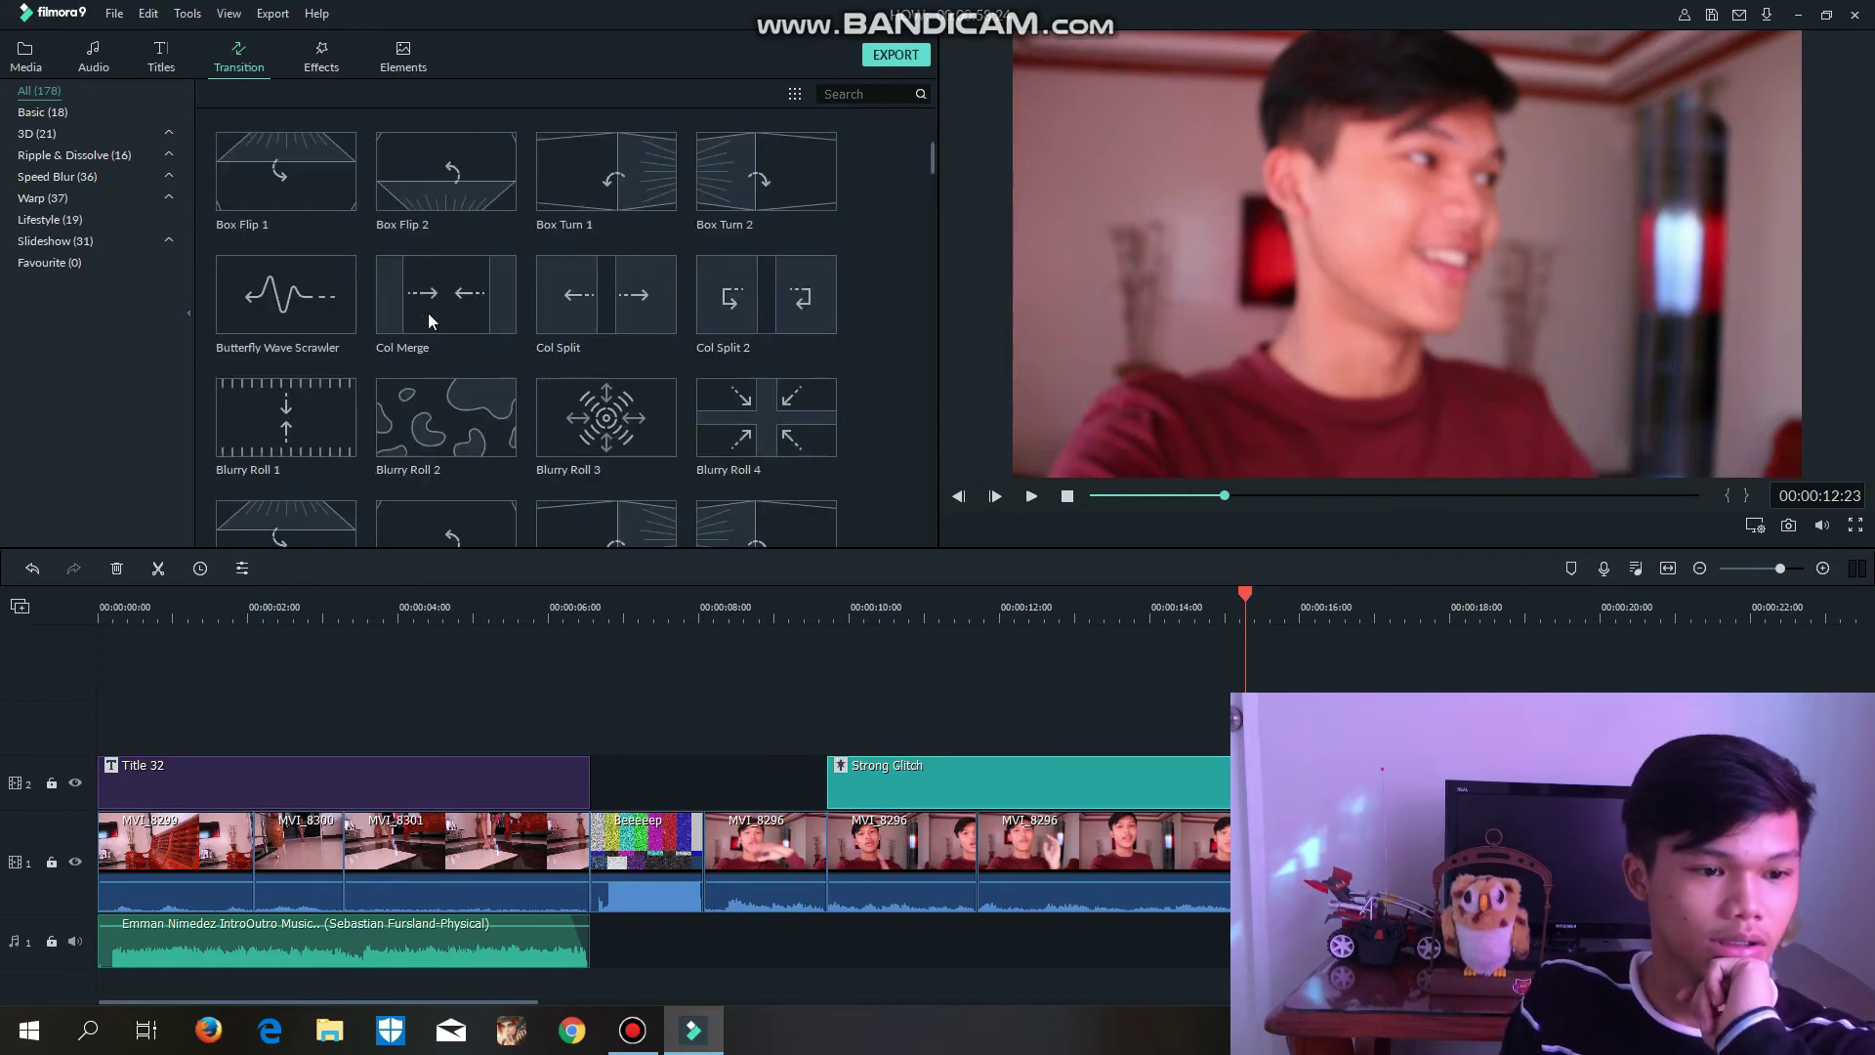
pyautogui.scroll(-5, 427, 313)
# - Inspect the video settings of the Beeeeep clip and close them unchanged
pyautogui.click(638, 884)
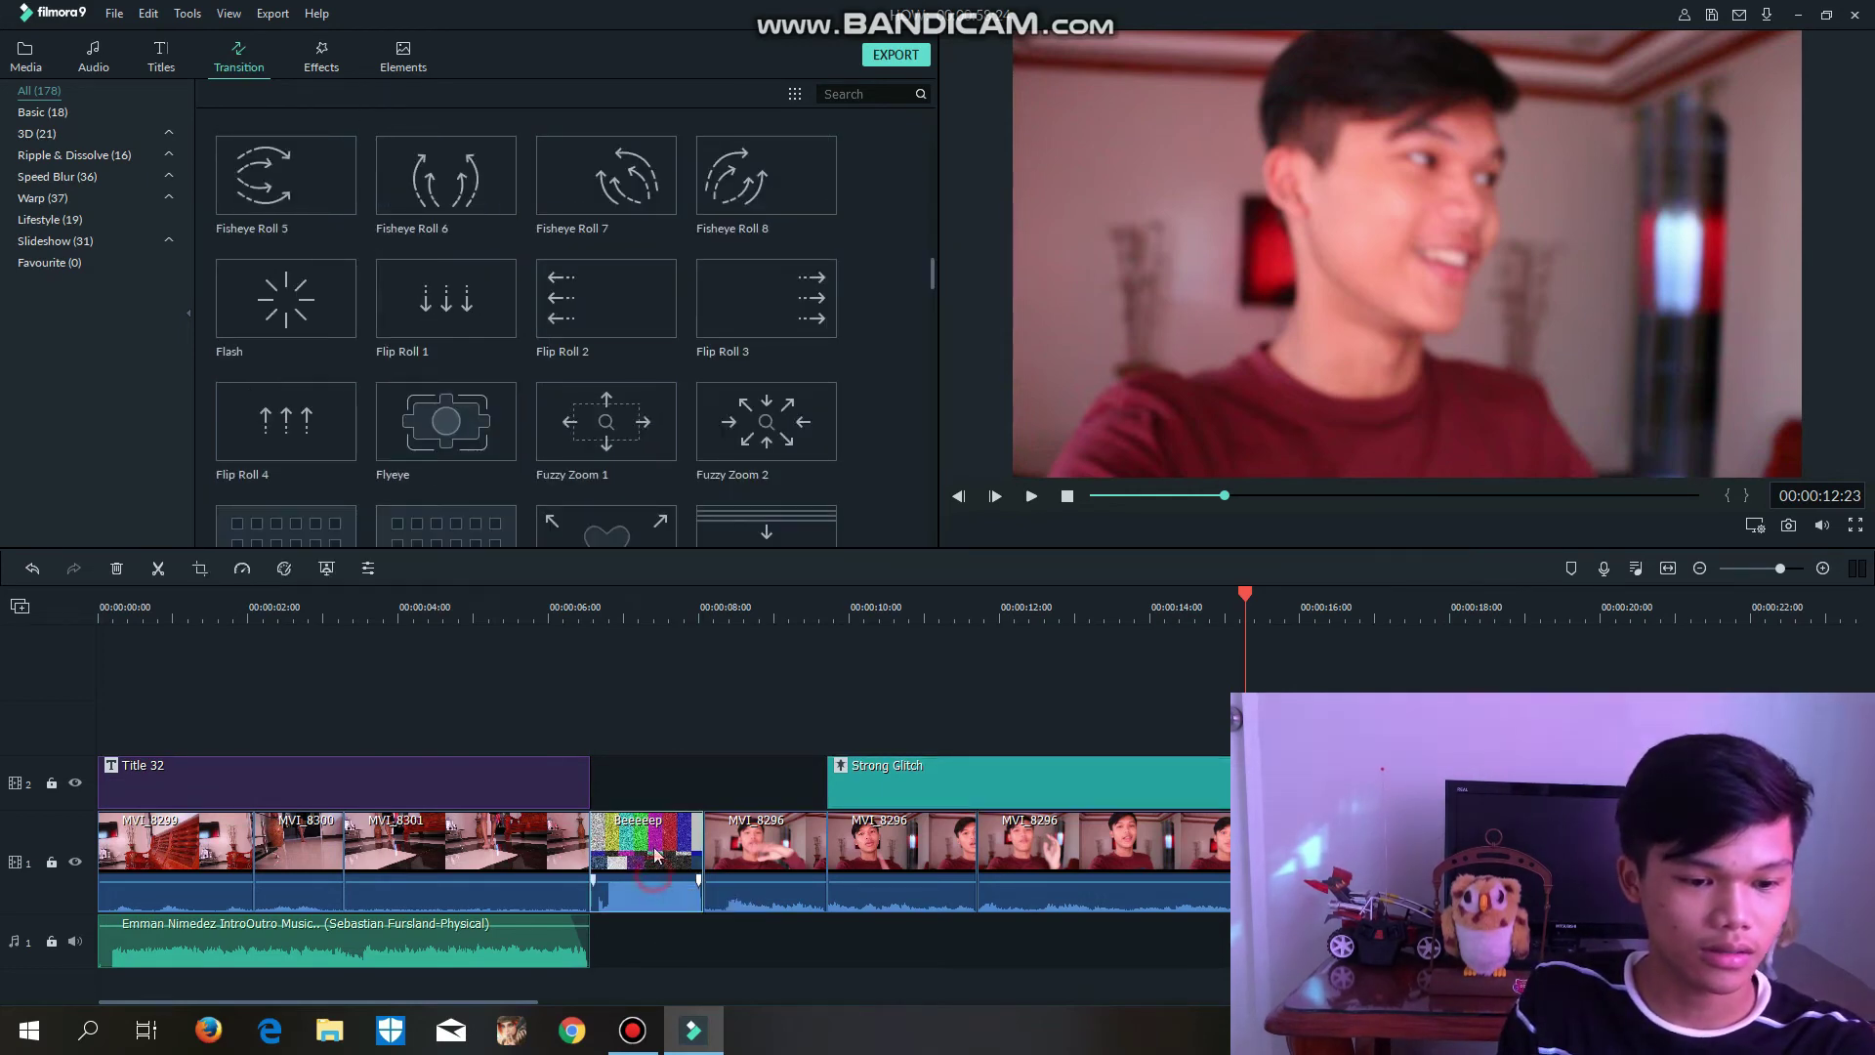
pyautogui.doubleClick(653, 852)
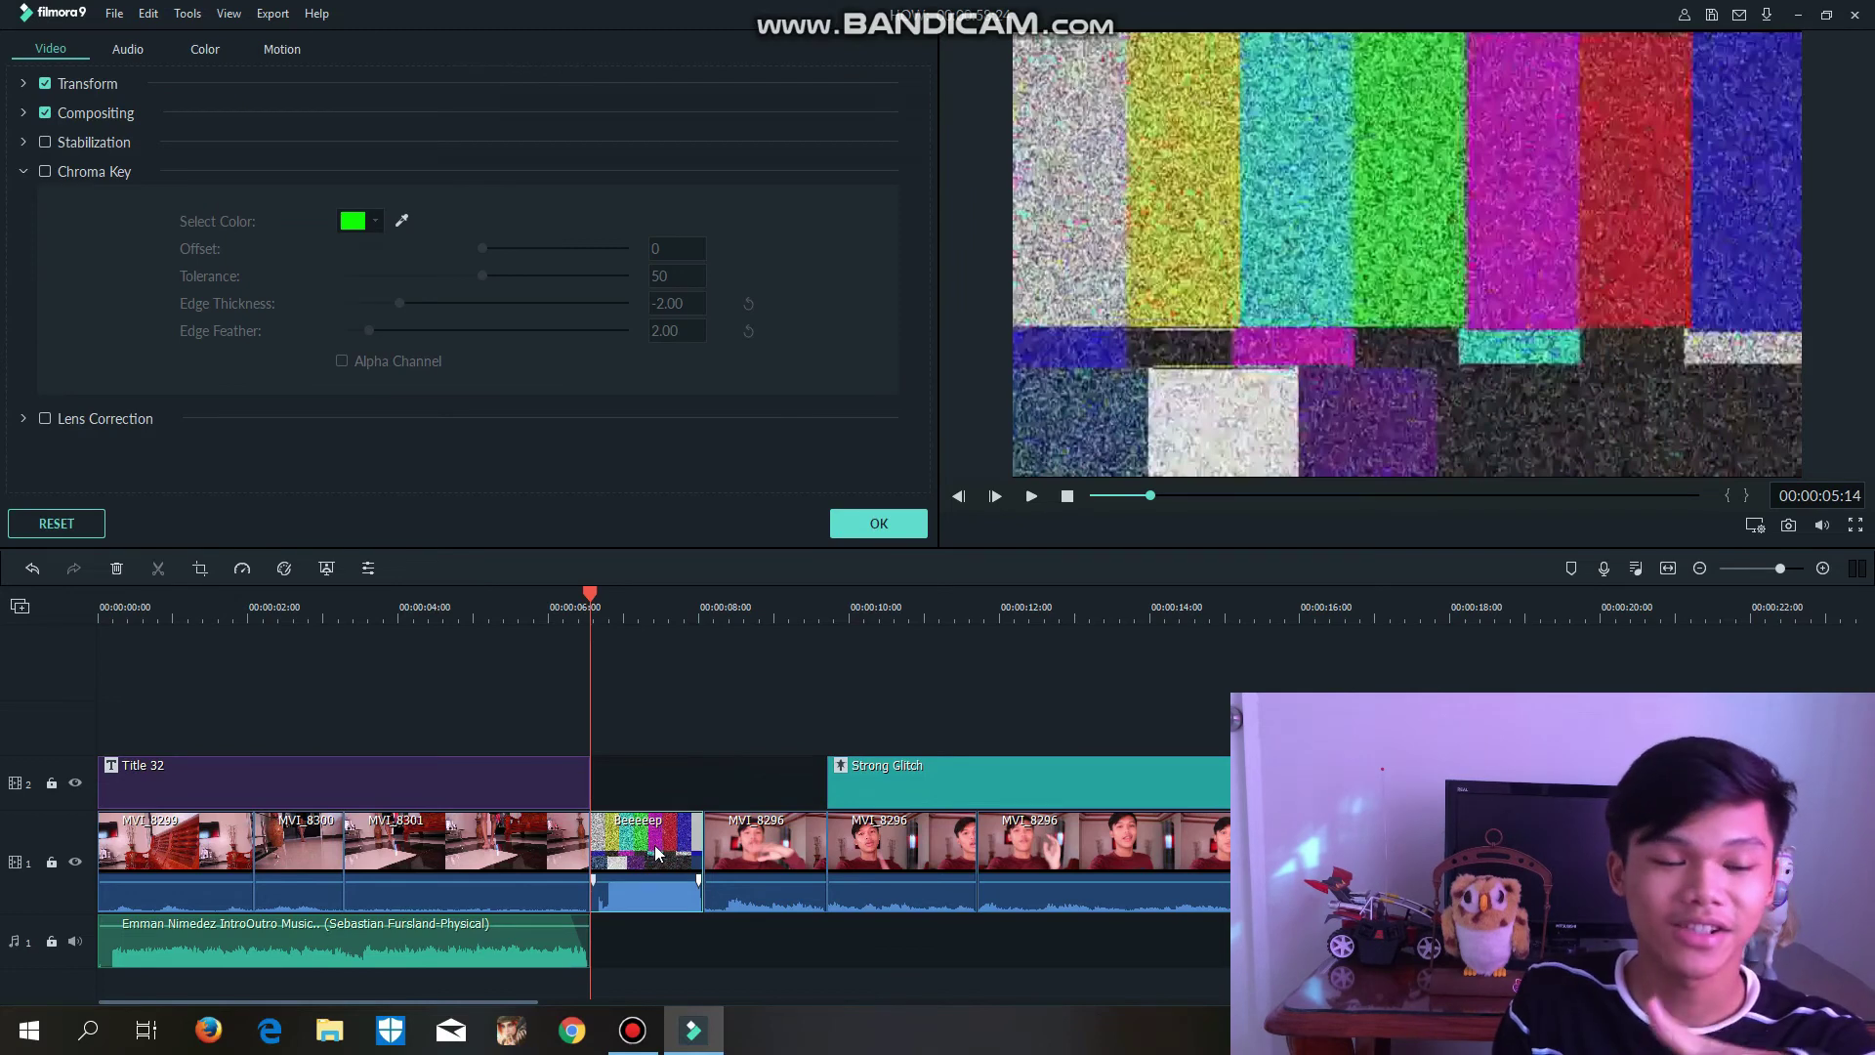
pyautogui.click(895, 511)
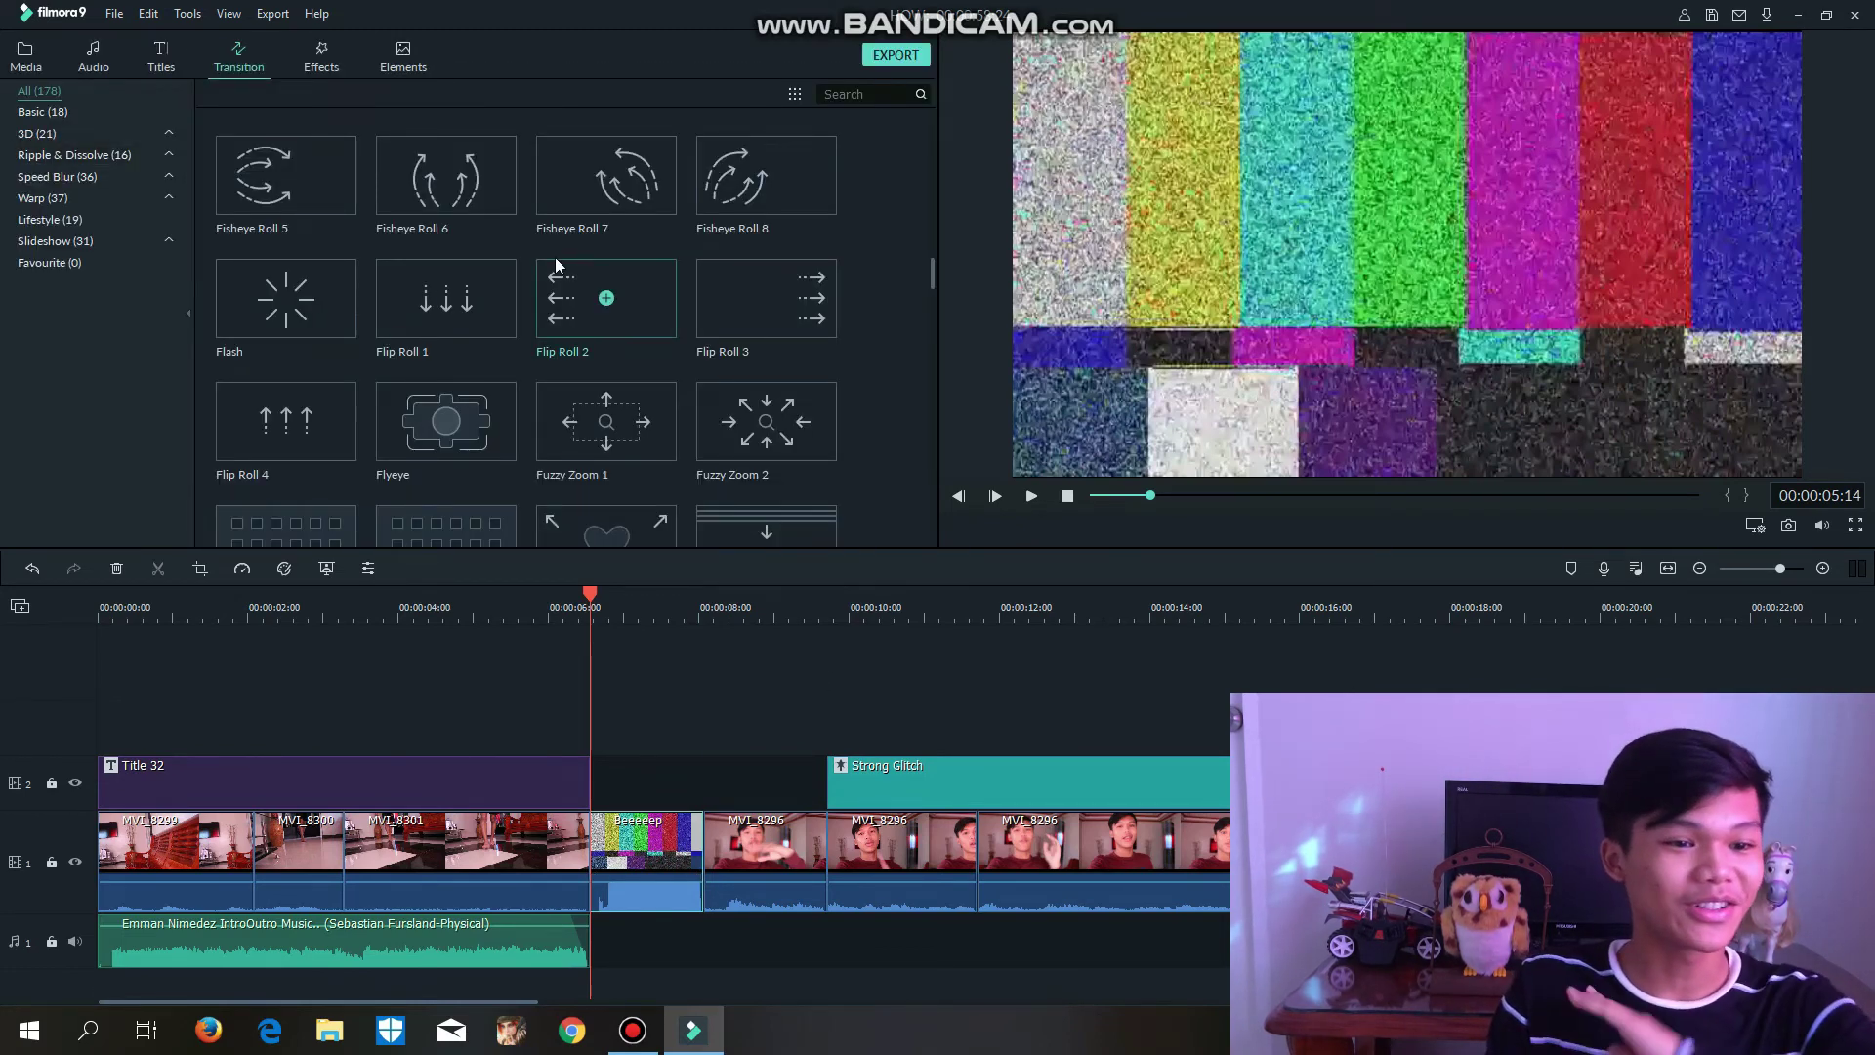
# - Look through the transition categories, including Lifestyle and Ripple & Dissolve
pyautogui.scroll(8, 554, 256)
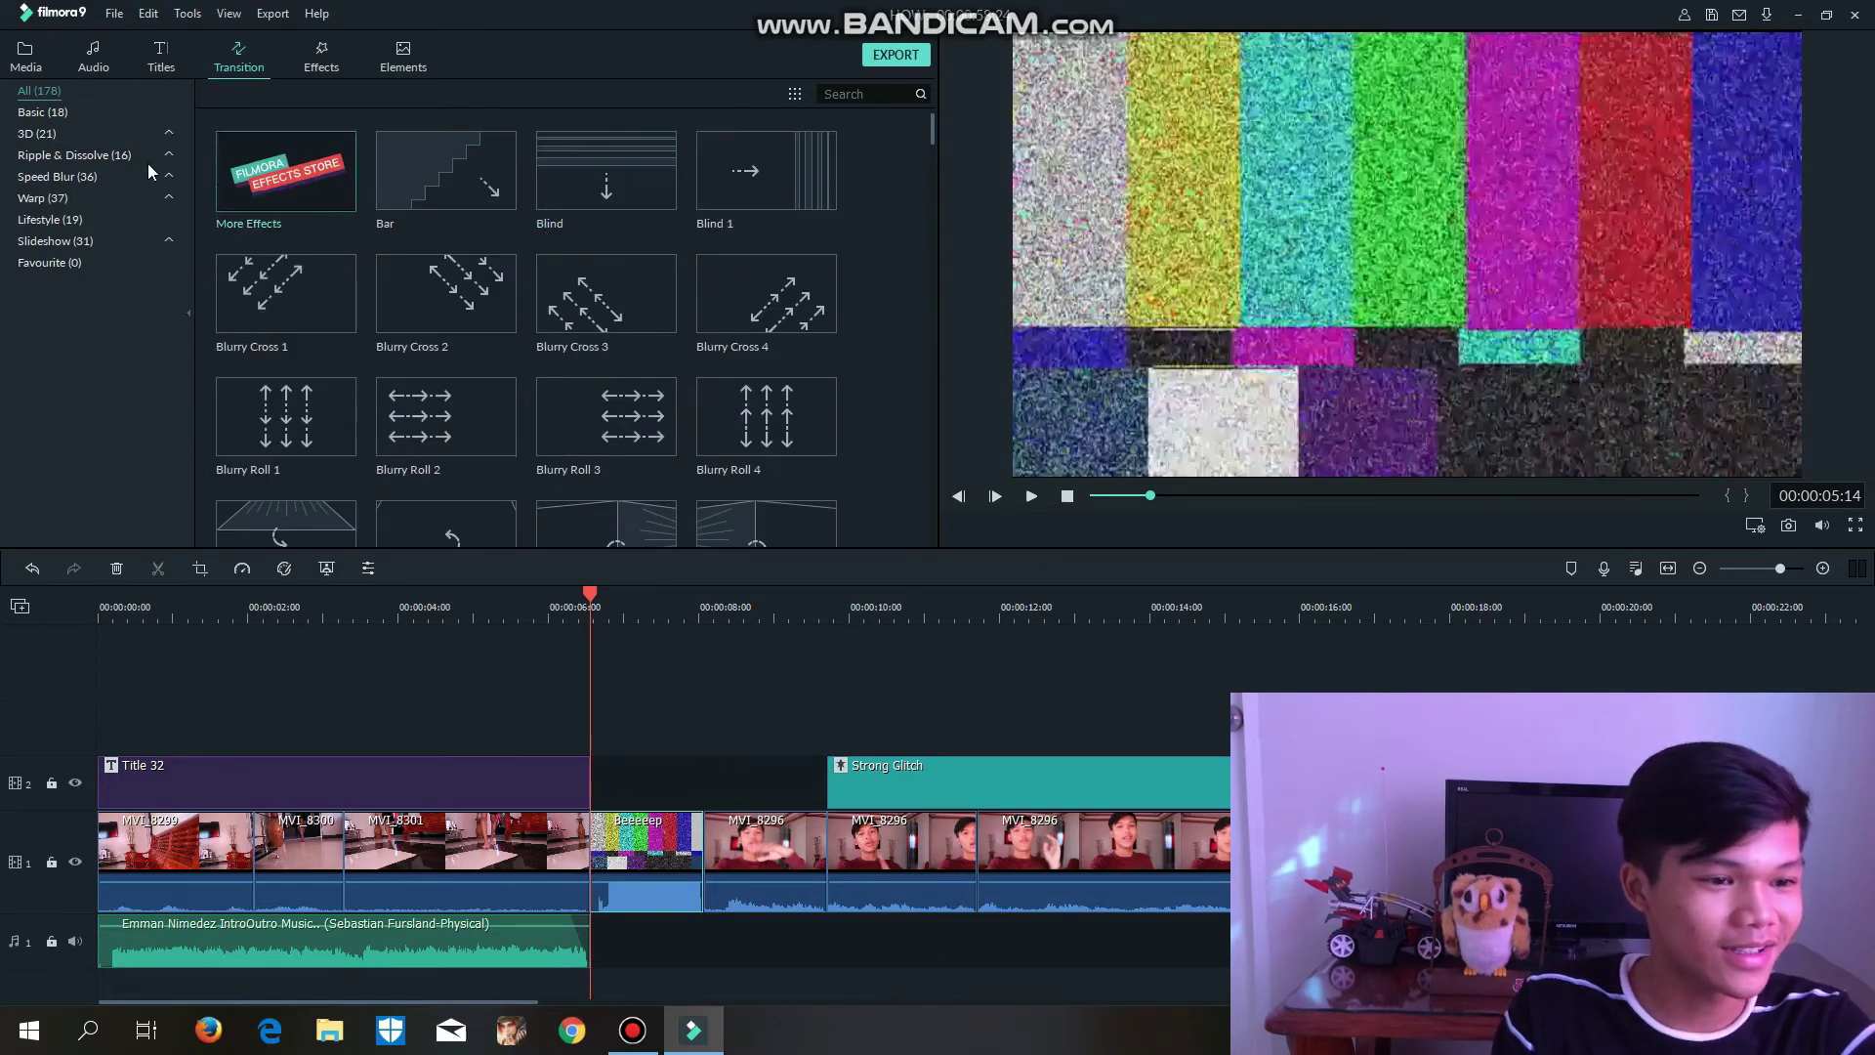
pyautogui.click(71, 177)
pyautogui.click(68, 219)
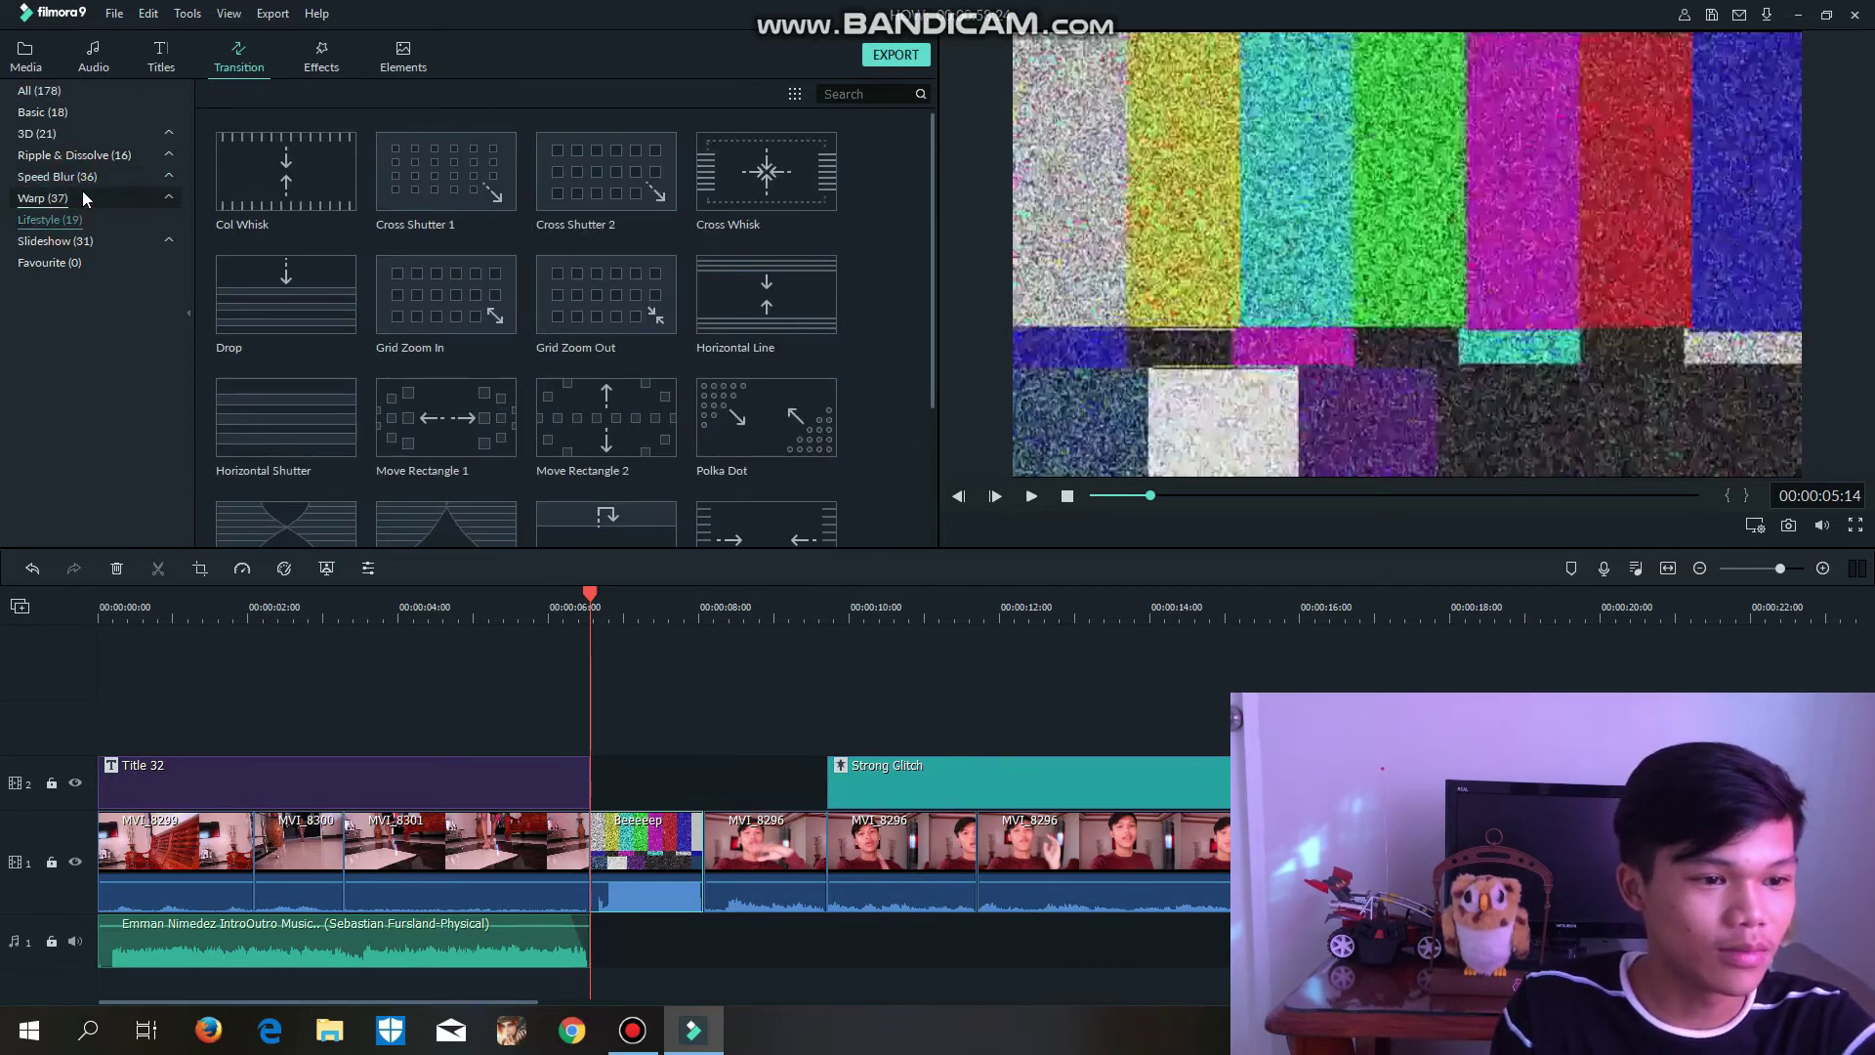
pyautogui.click(82, 193)
pyautogui.click(63, 92)
pyautogui.click(62, 131)
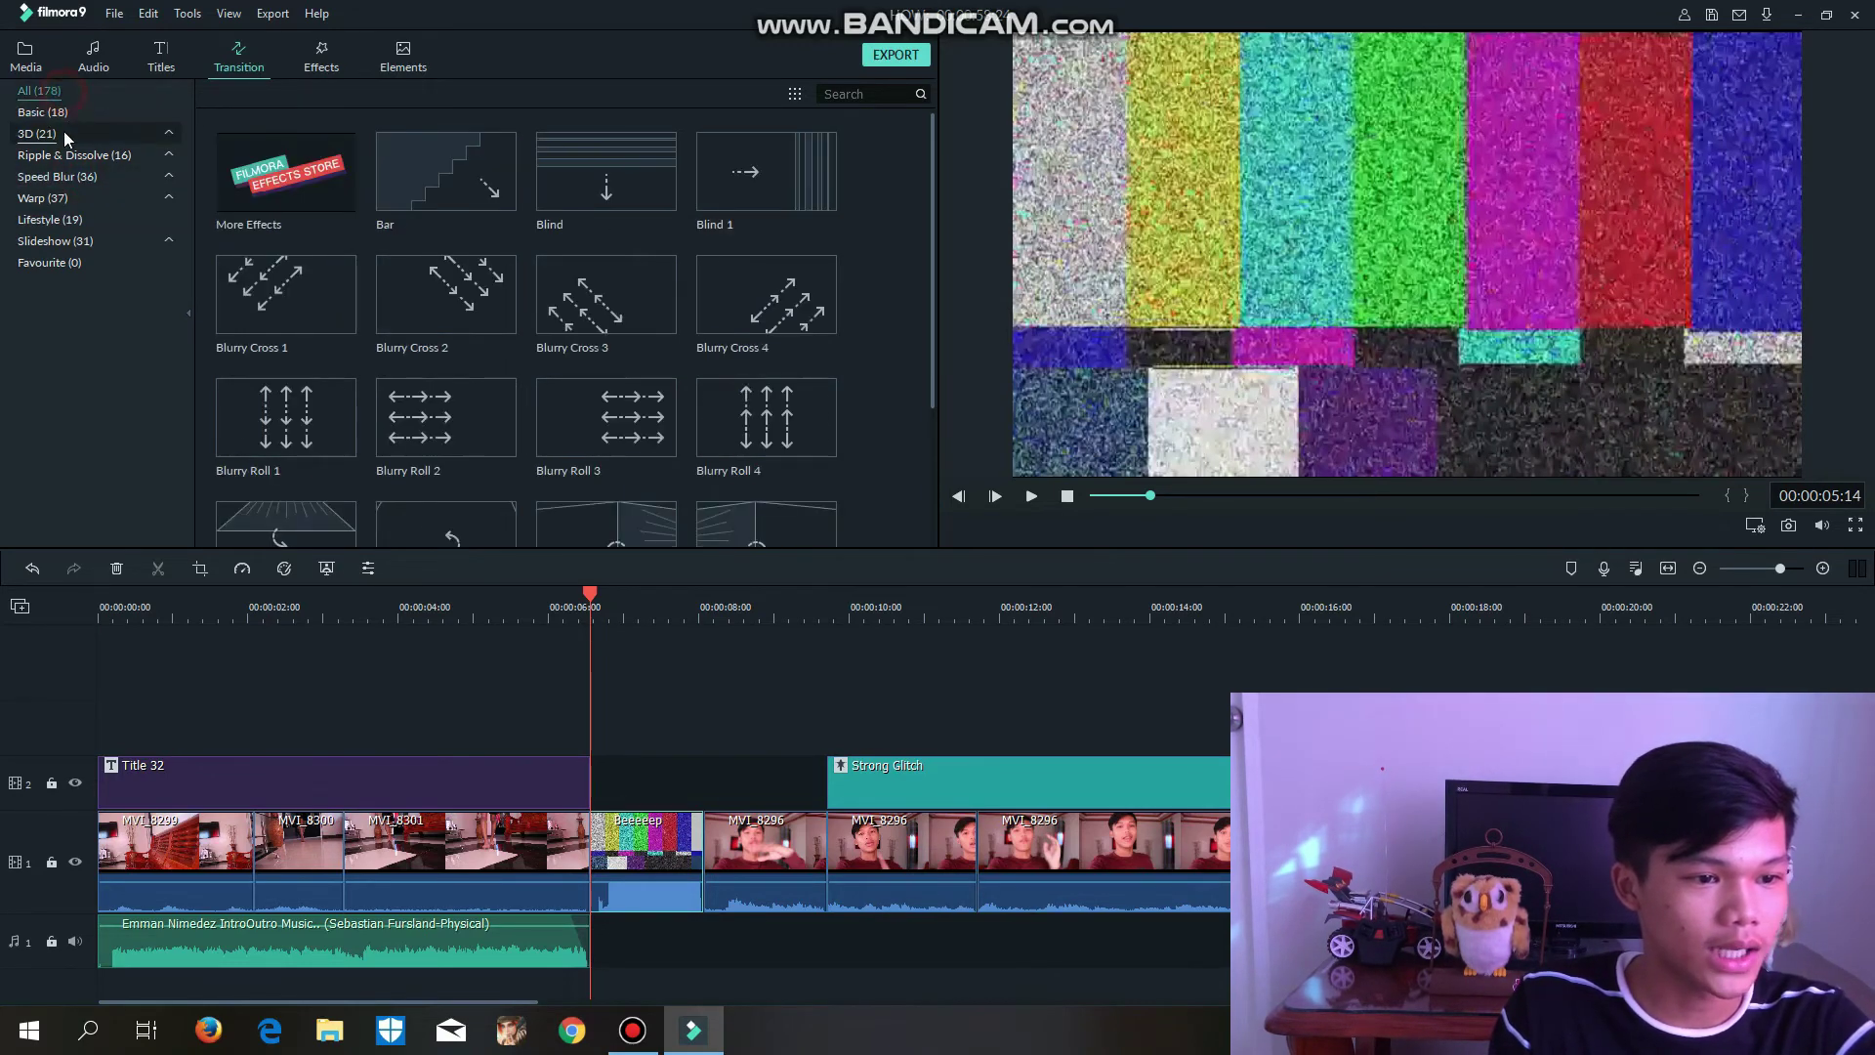
pyautogui.click(76, 155)
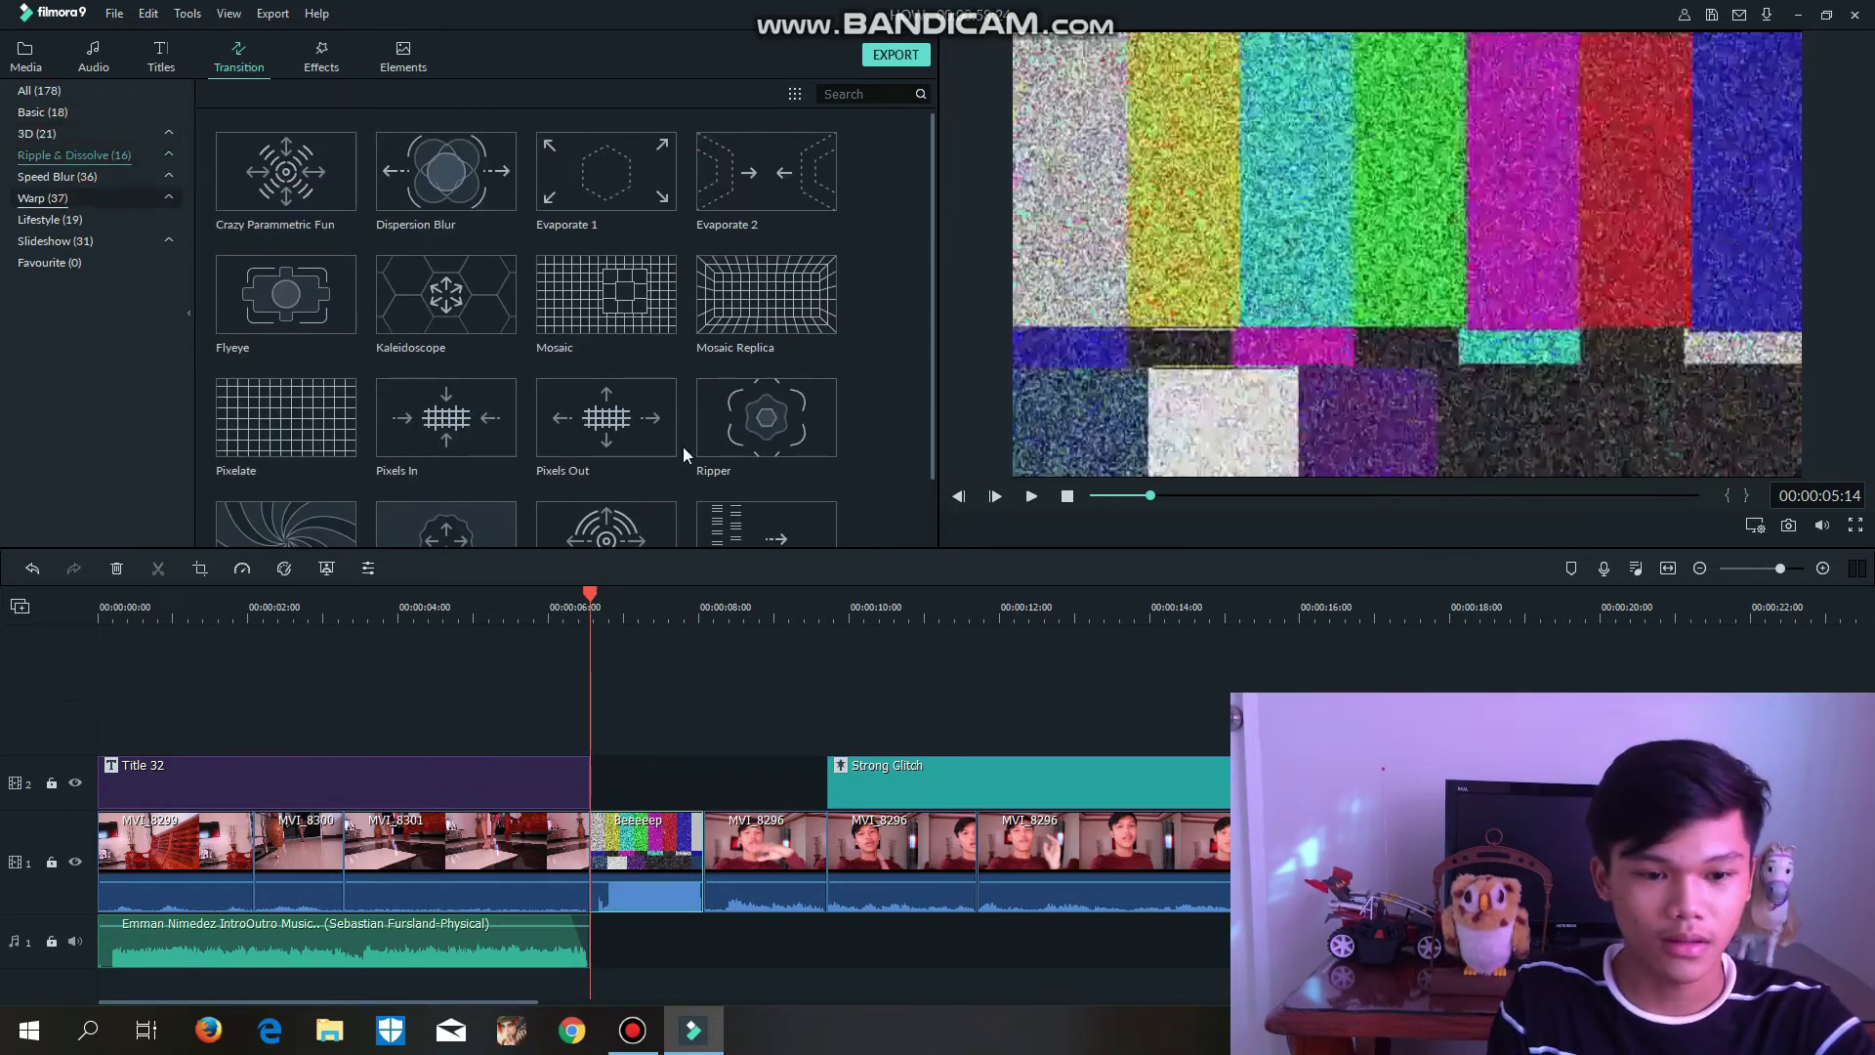
pyautogui.click(742, 700)
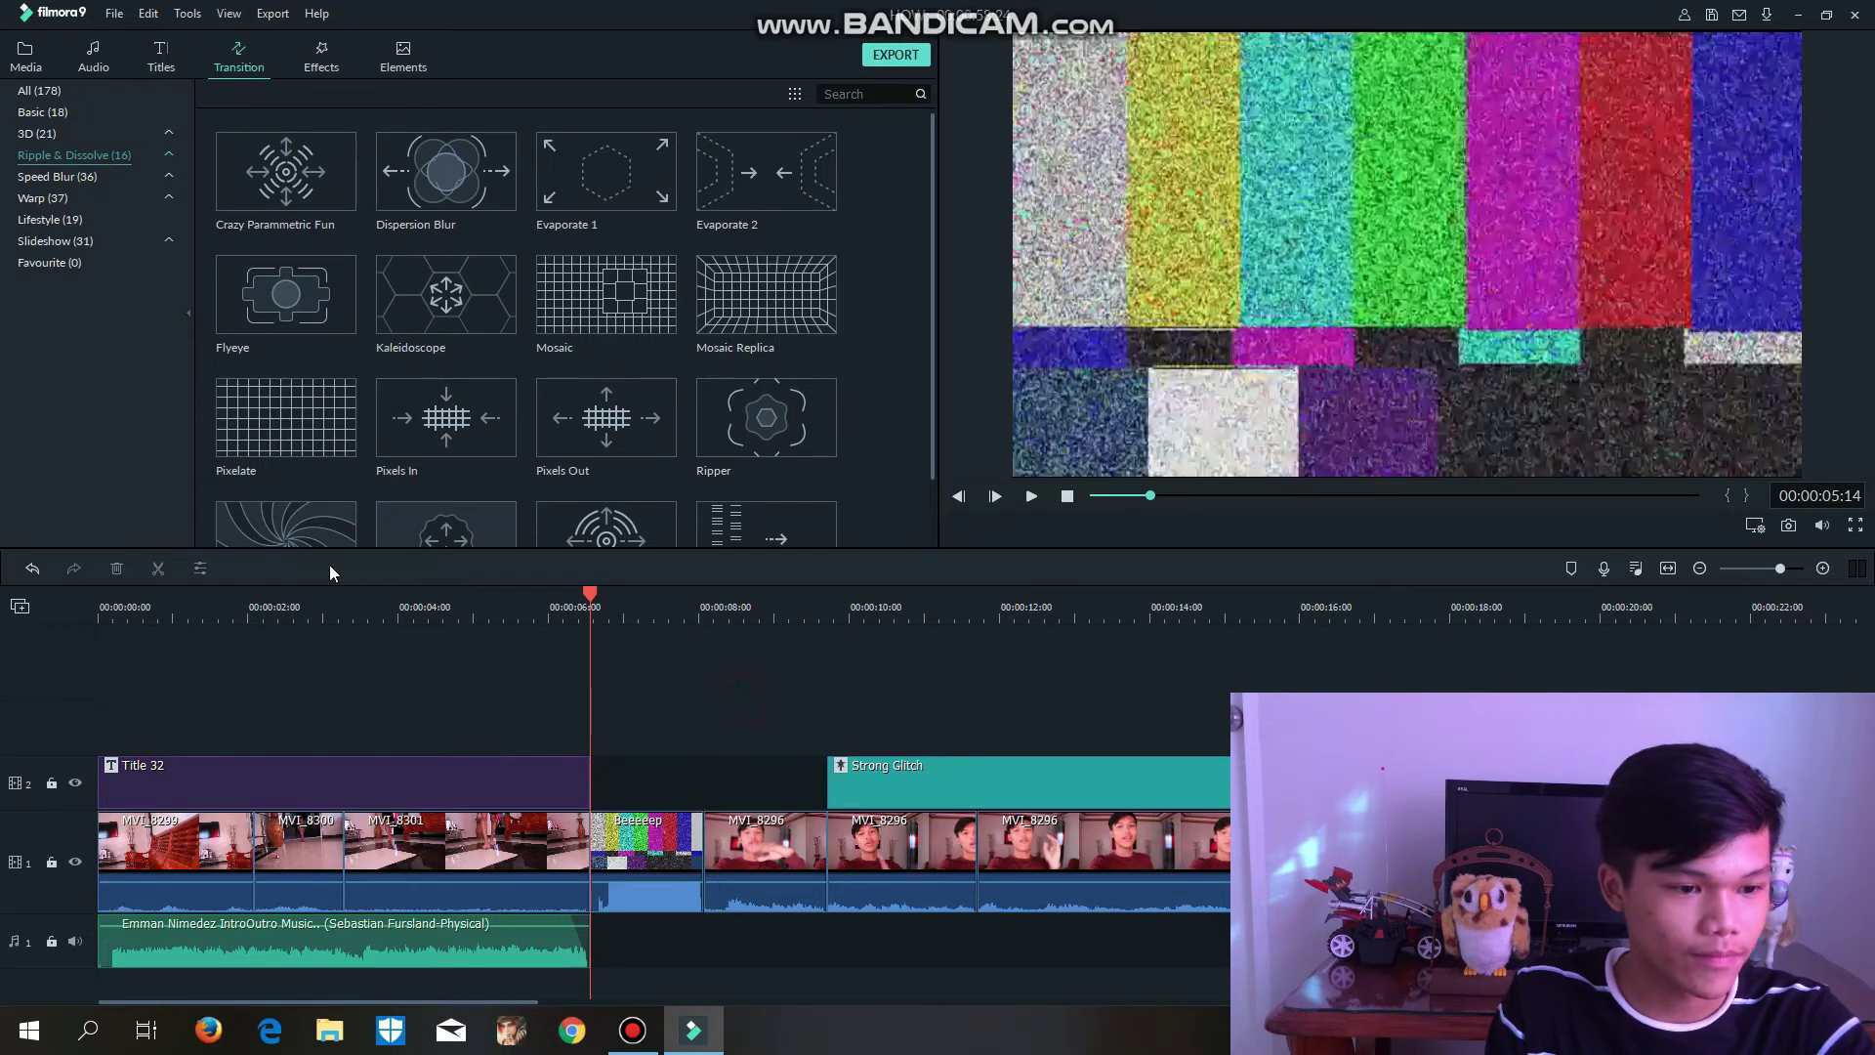
# - Browse the built-in audio library and the elements library, including badges, emoji and tutorial elements
pyautogui.click(94, 54)
pyautogui.scroll(-10, 524, 310)
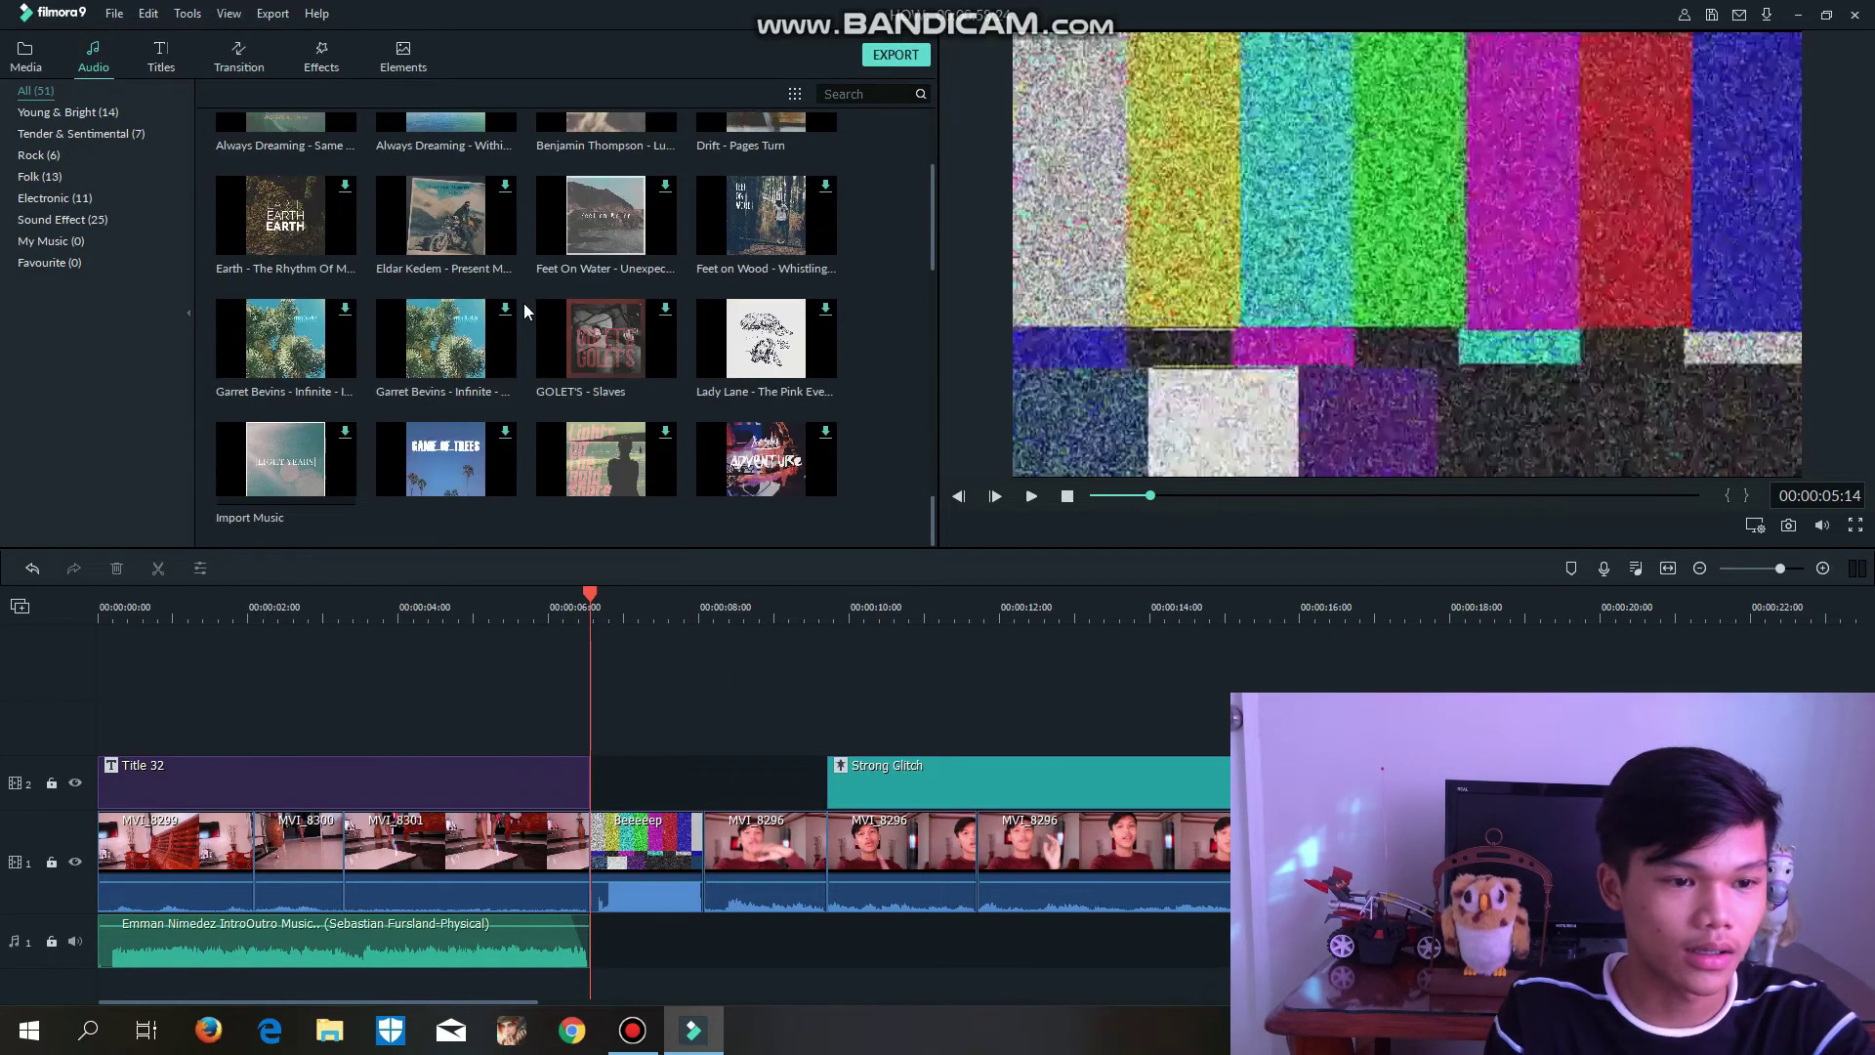
pyautogui.scroll(3, 524, 311)
pyautogui.click(403, 56)
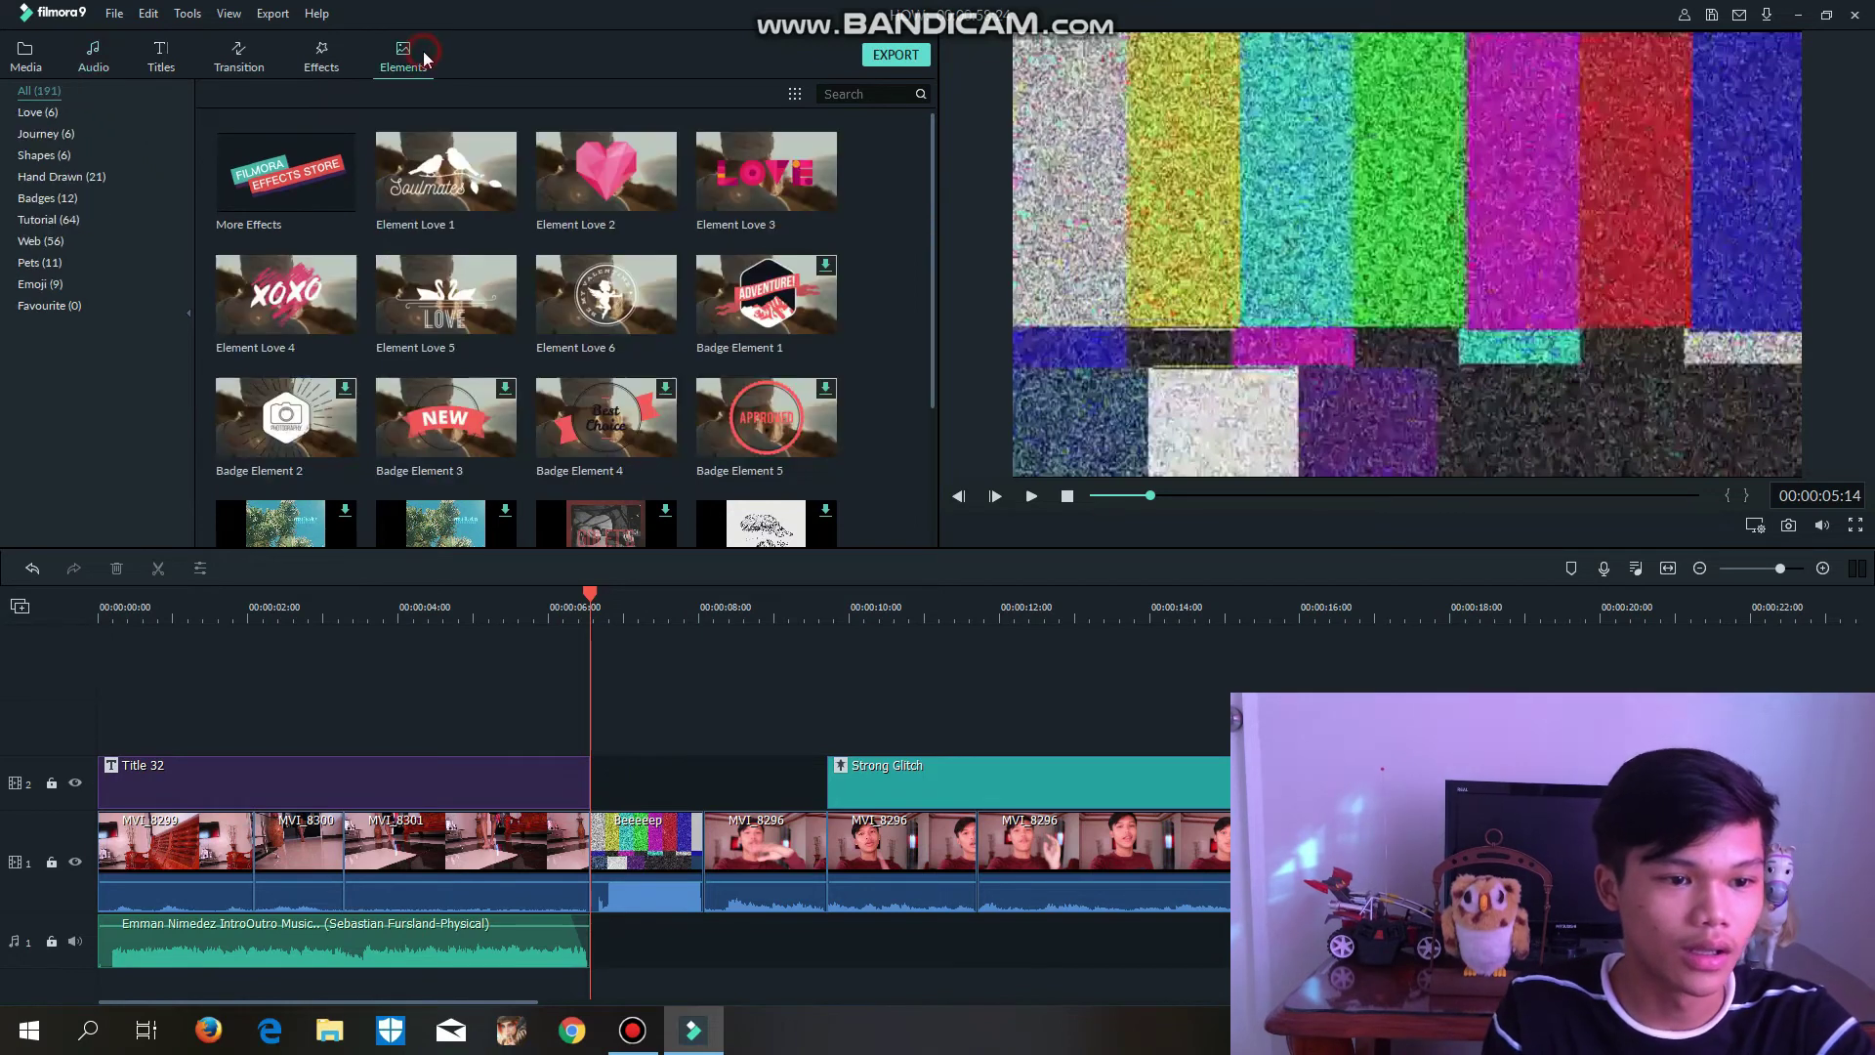
pyautogui.scroll(-5, 619, 377)
pyautogui.scroll(4, 645, 426)
pyautogui.scroll(-15, 644, 427)
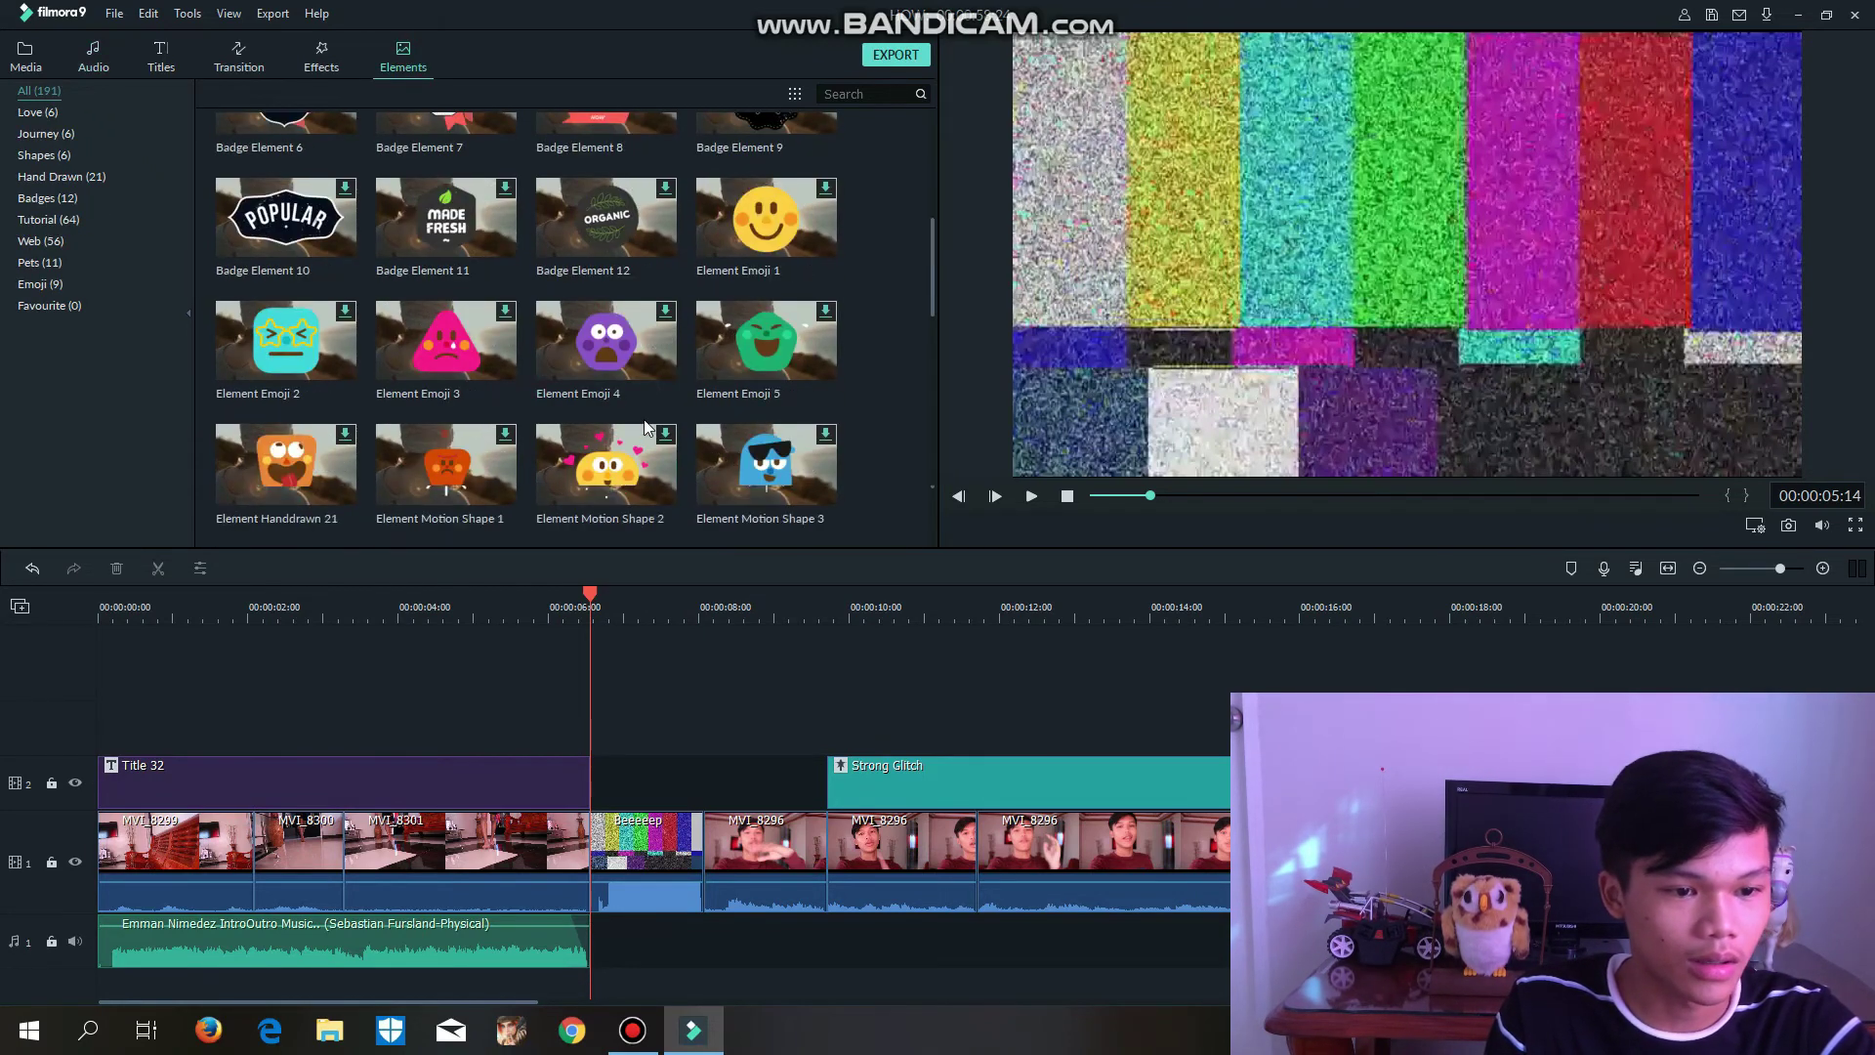
pyautogui.scroll(-10, 401, 388)
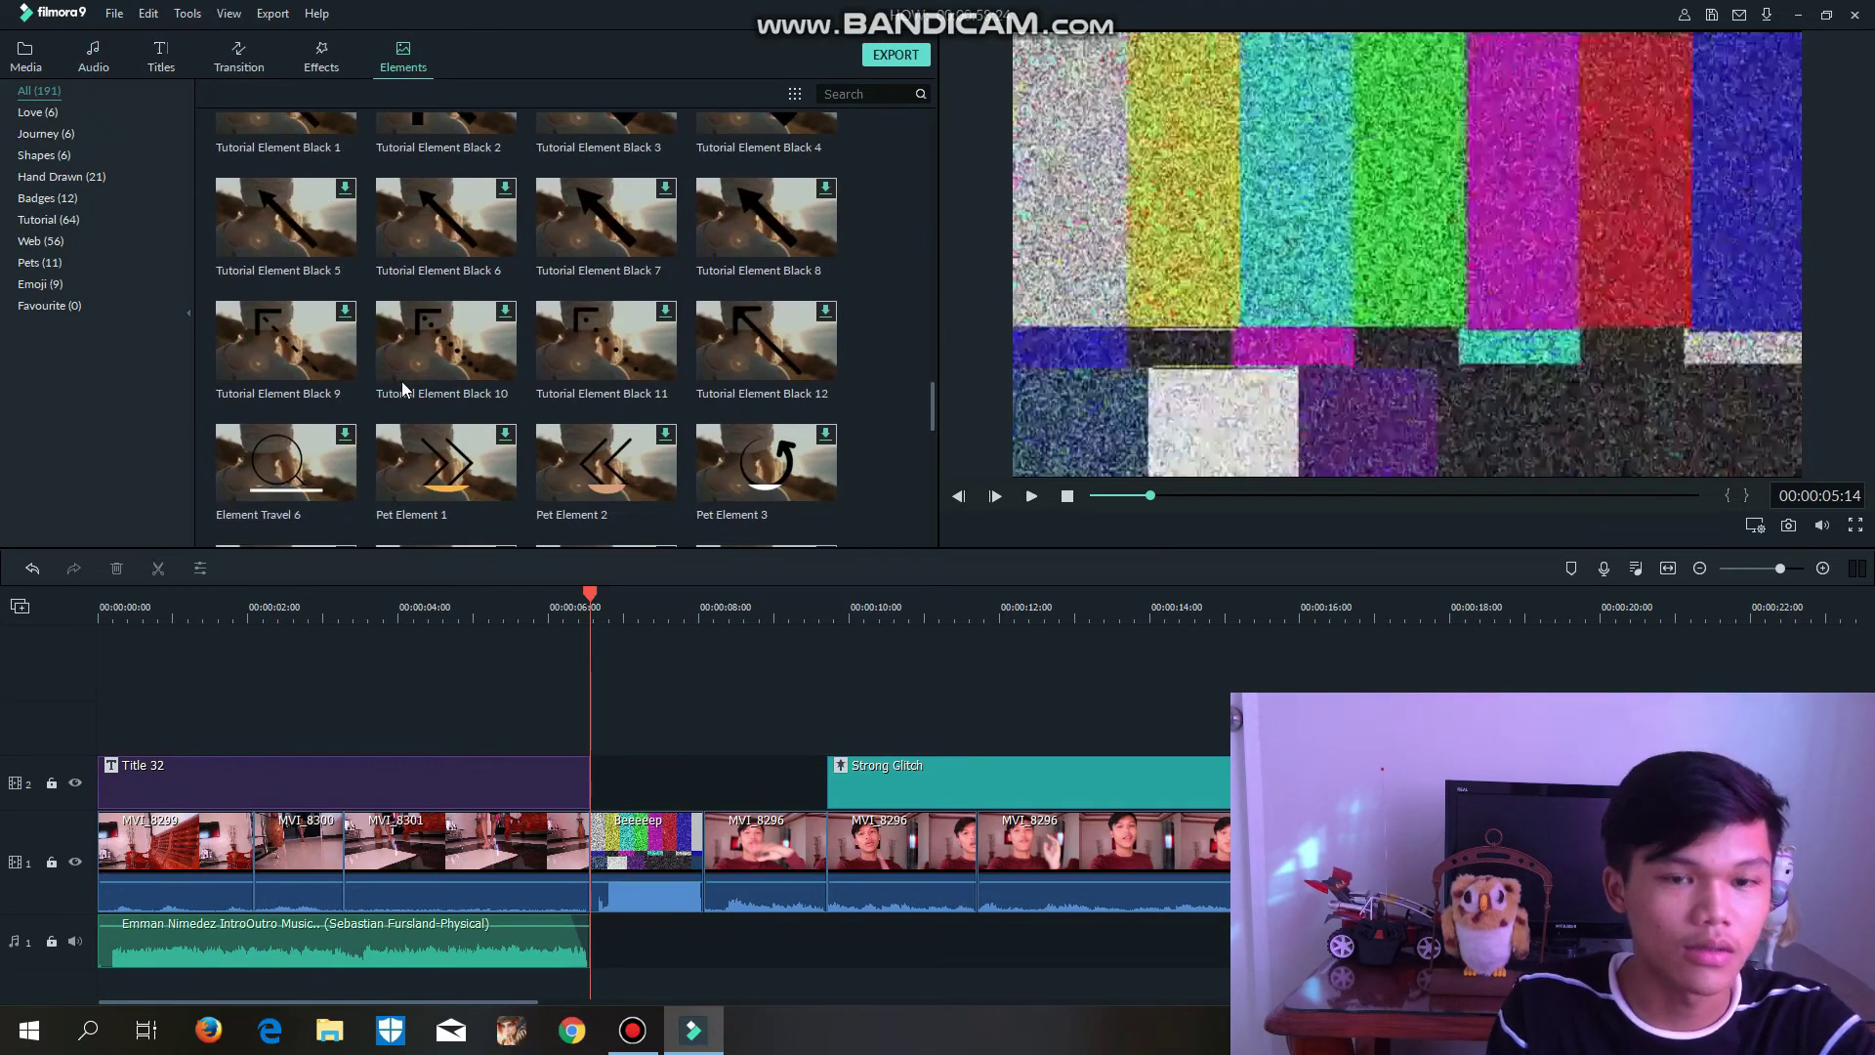
pyautogui.scroll(-5, 402, 388)
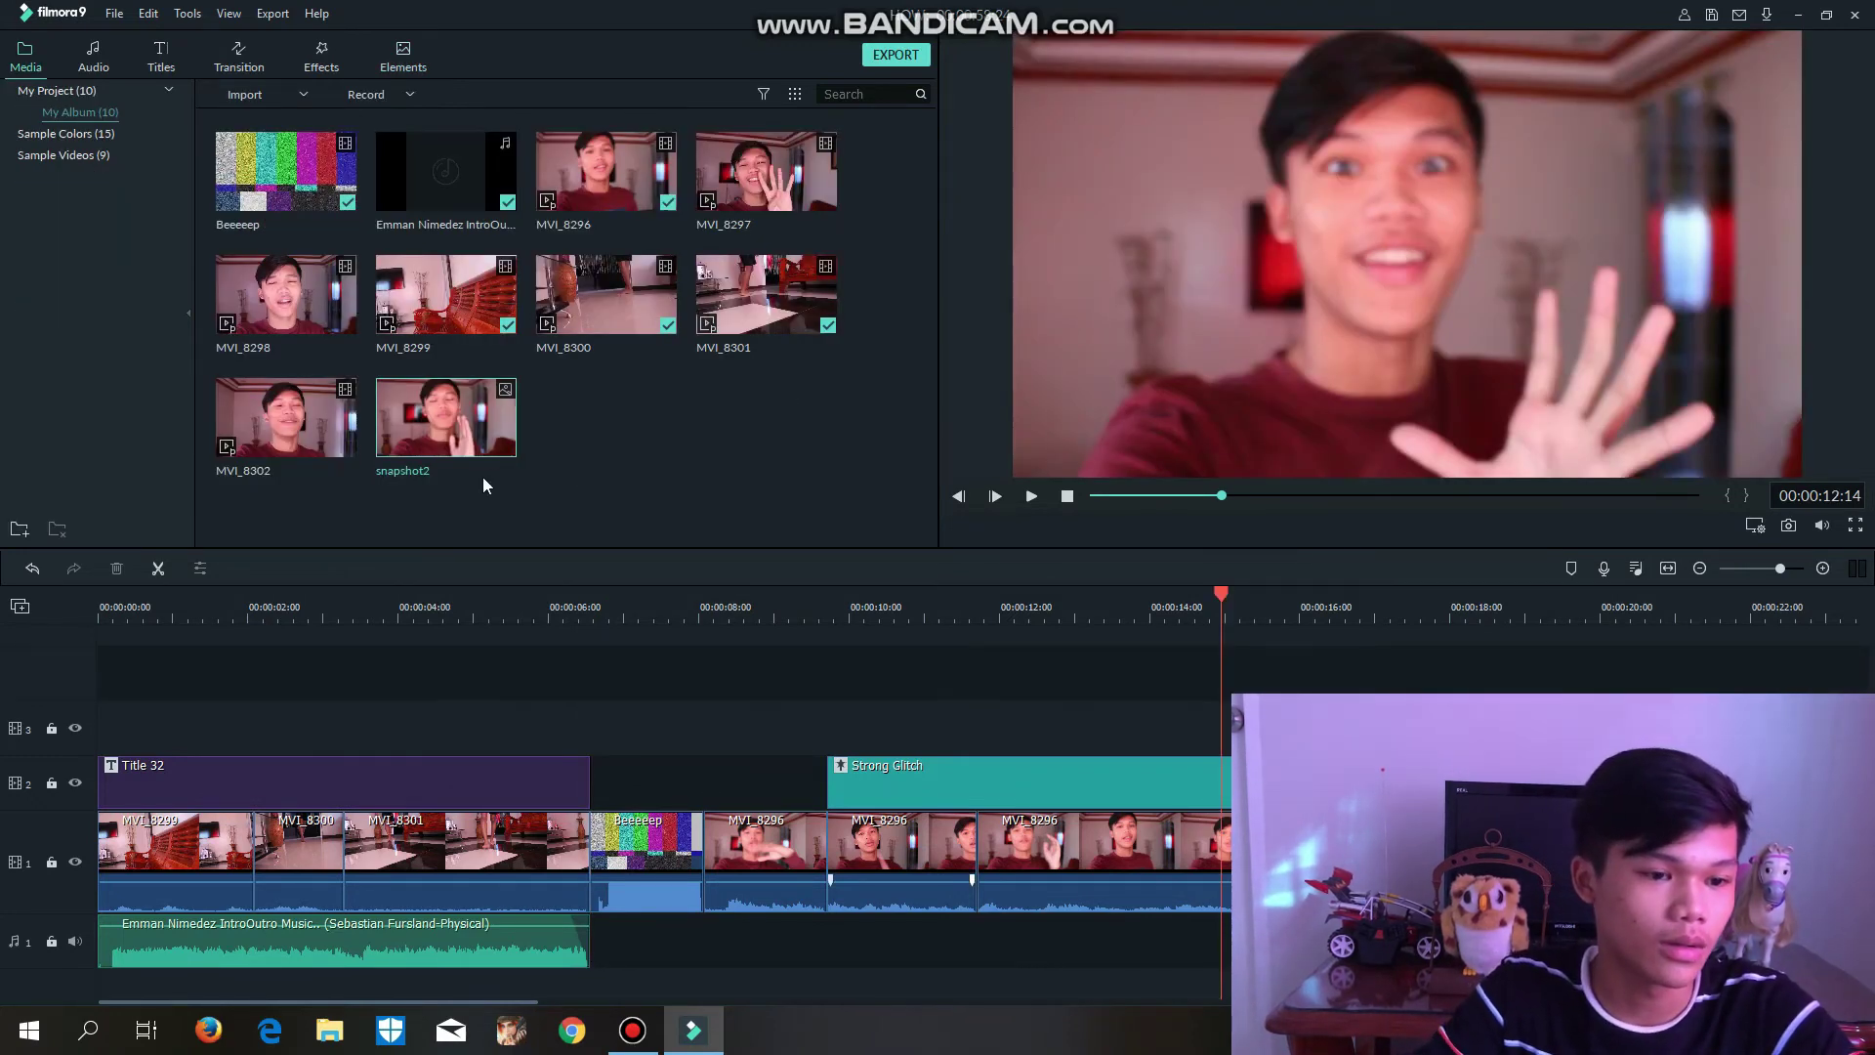
# - Place the snapshot2 image on video track 3 and shrink it to just under half the frame's width in the picture's upper-right corner
pyautogui.moveTo(488, 443); pyautogui.dragTo(1436, 670)
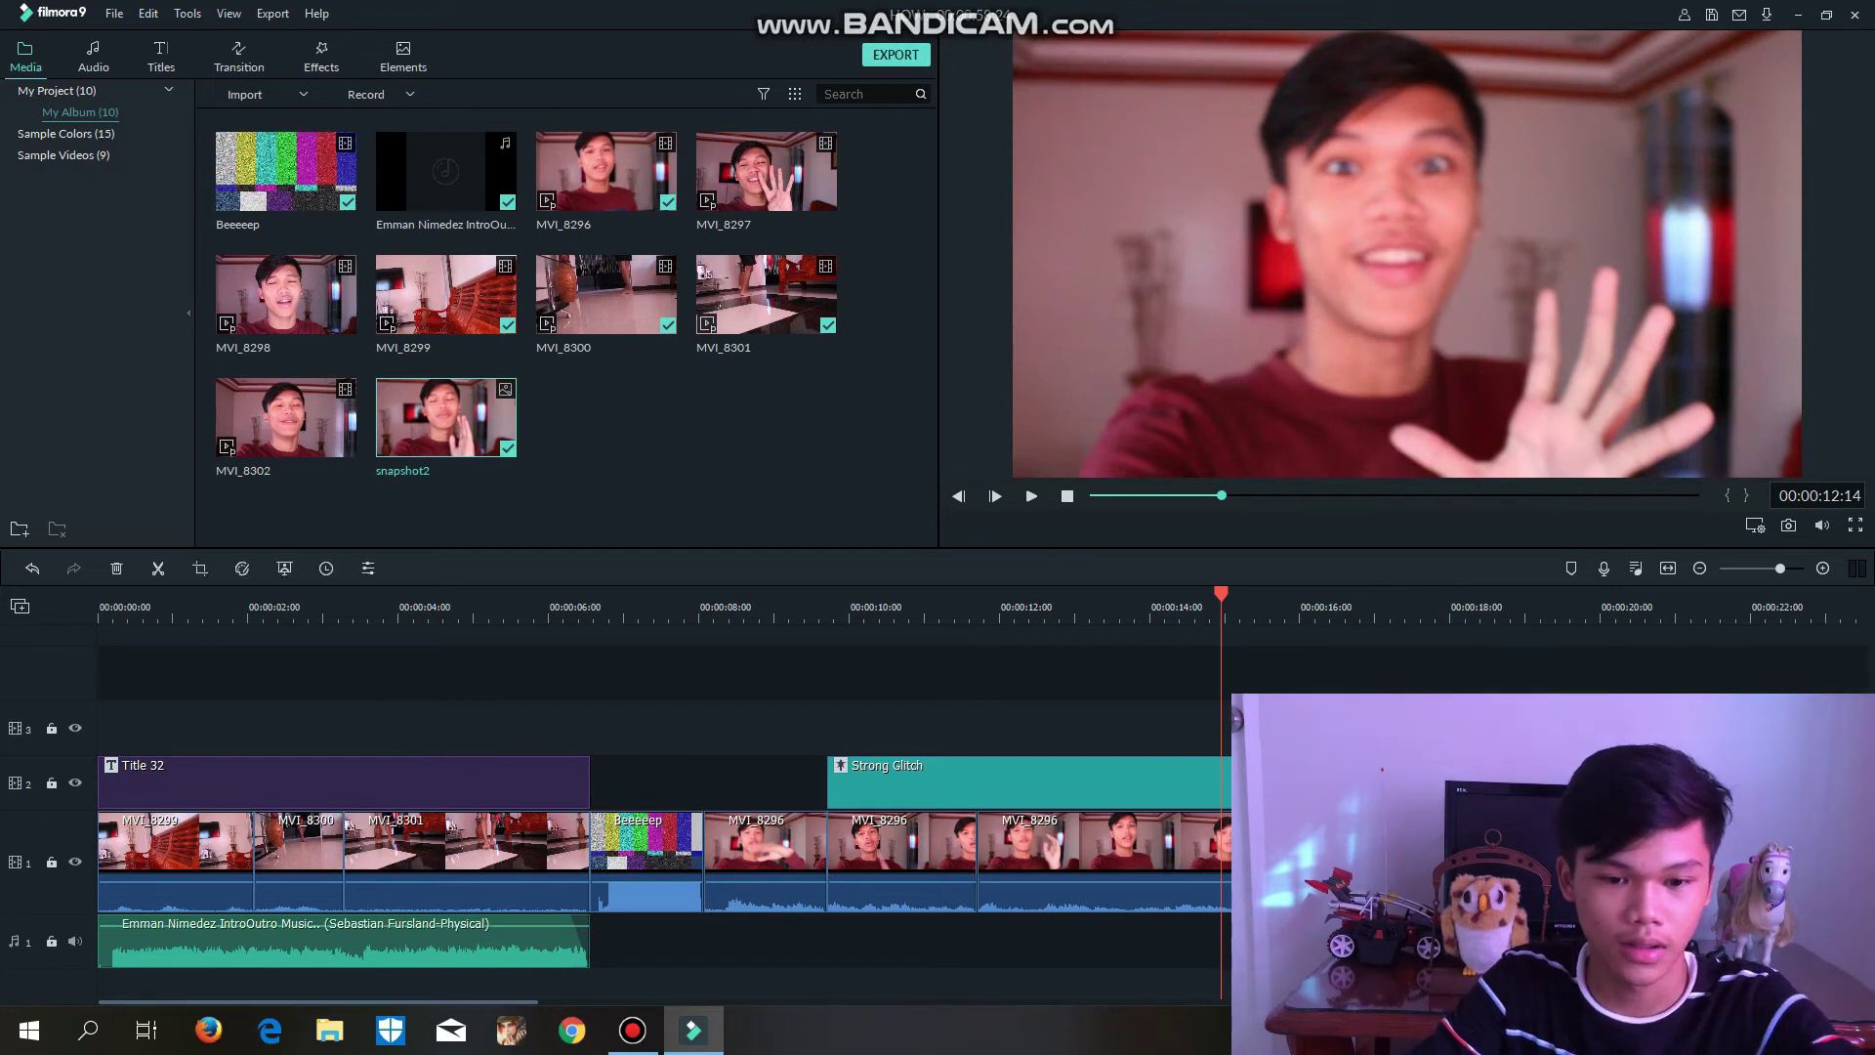
pyautogui.click(1348, 615)
pyautogui.doubleClick(1416, 728)
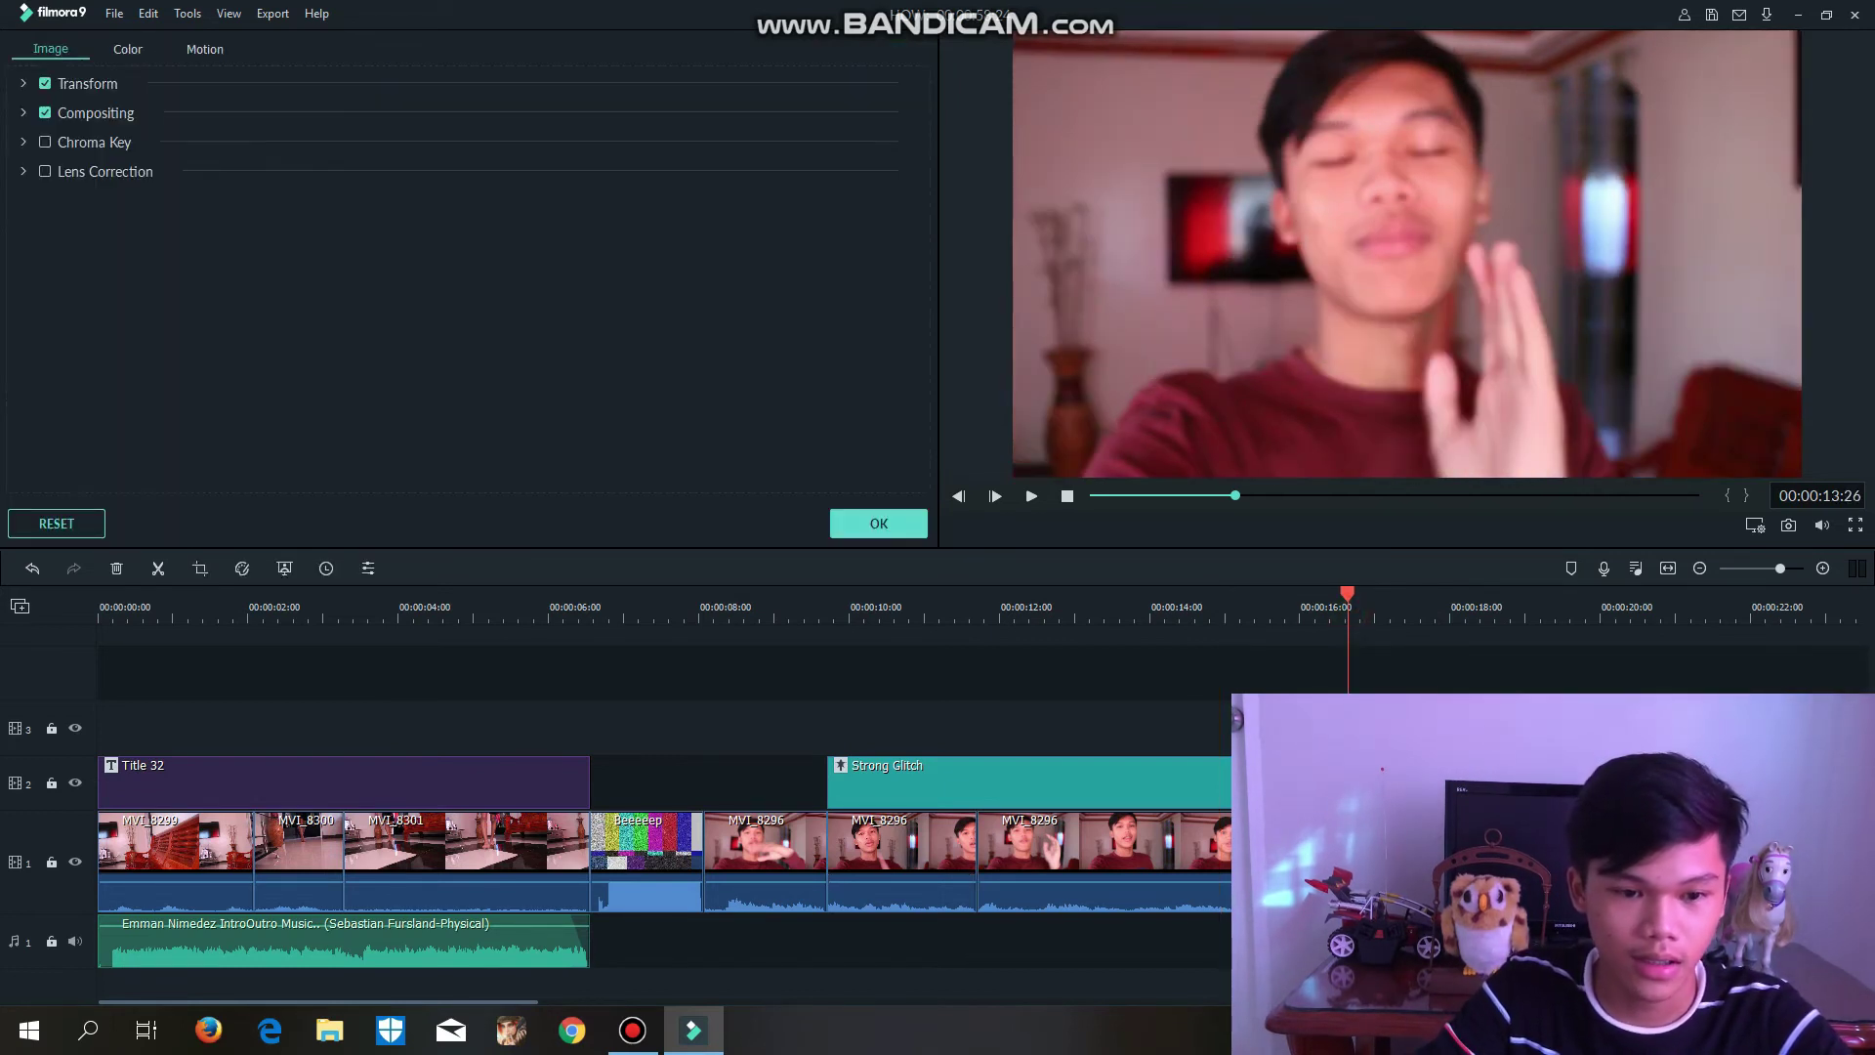
pyautogui.click(1309, 319)
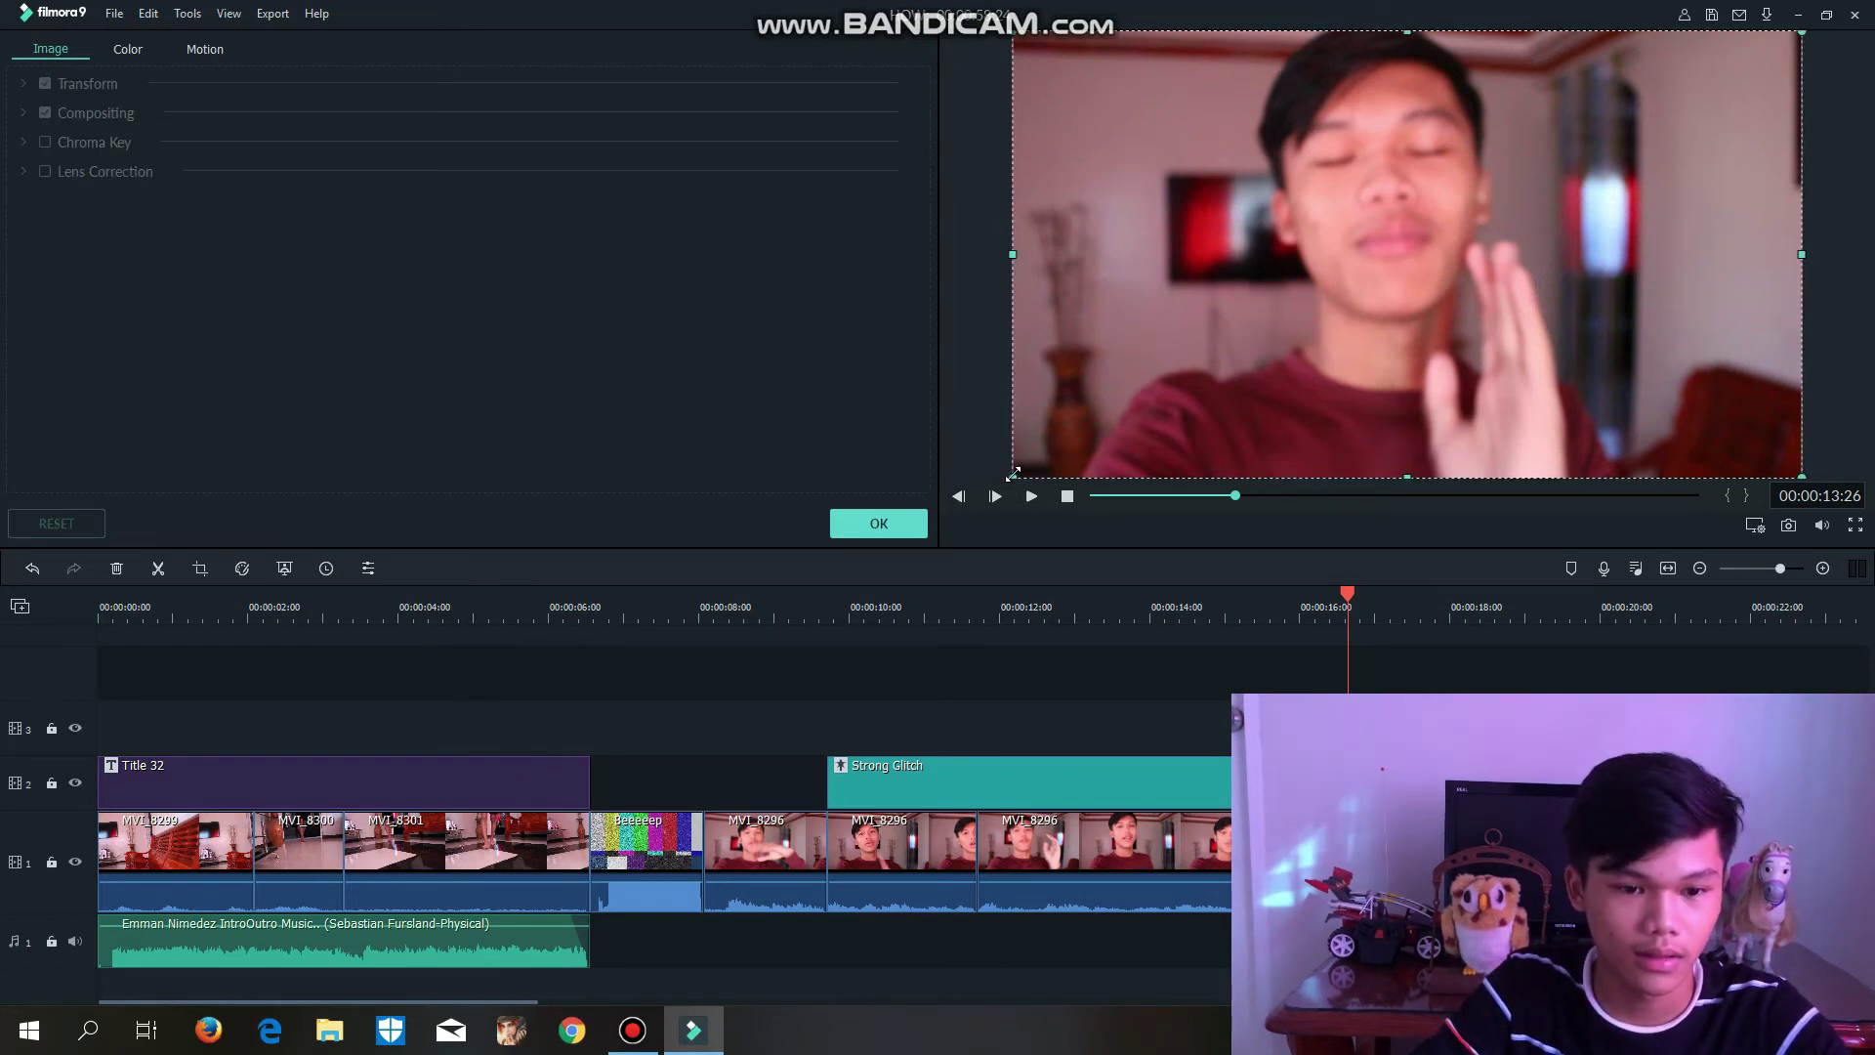
pyautogui.moveTo(1013, 475); pyautogui.dragTo(1507, 231)
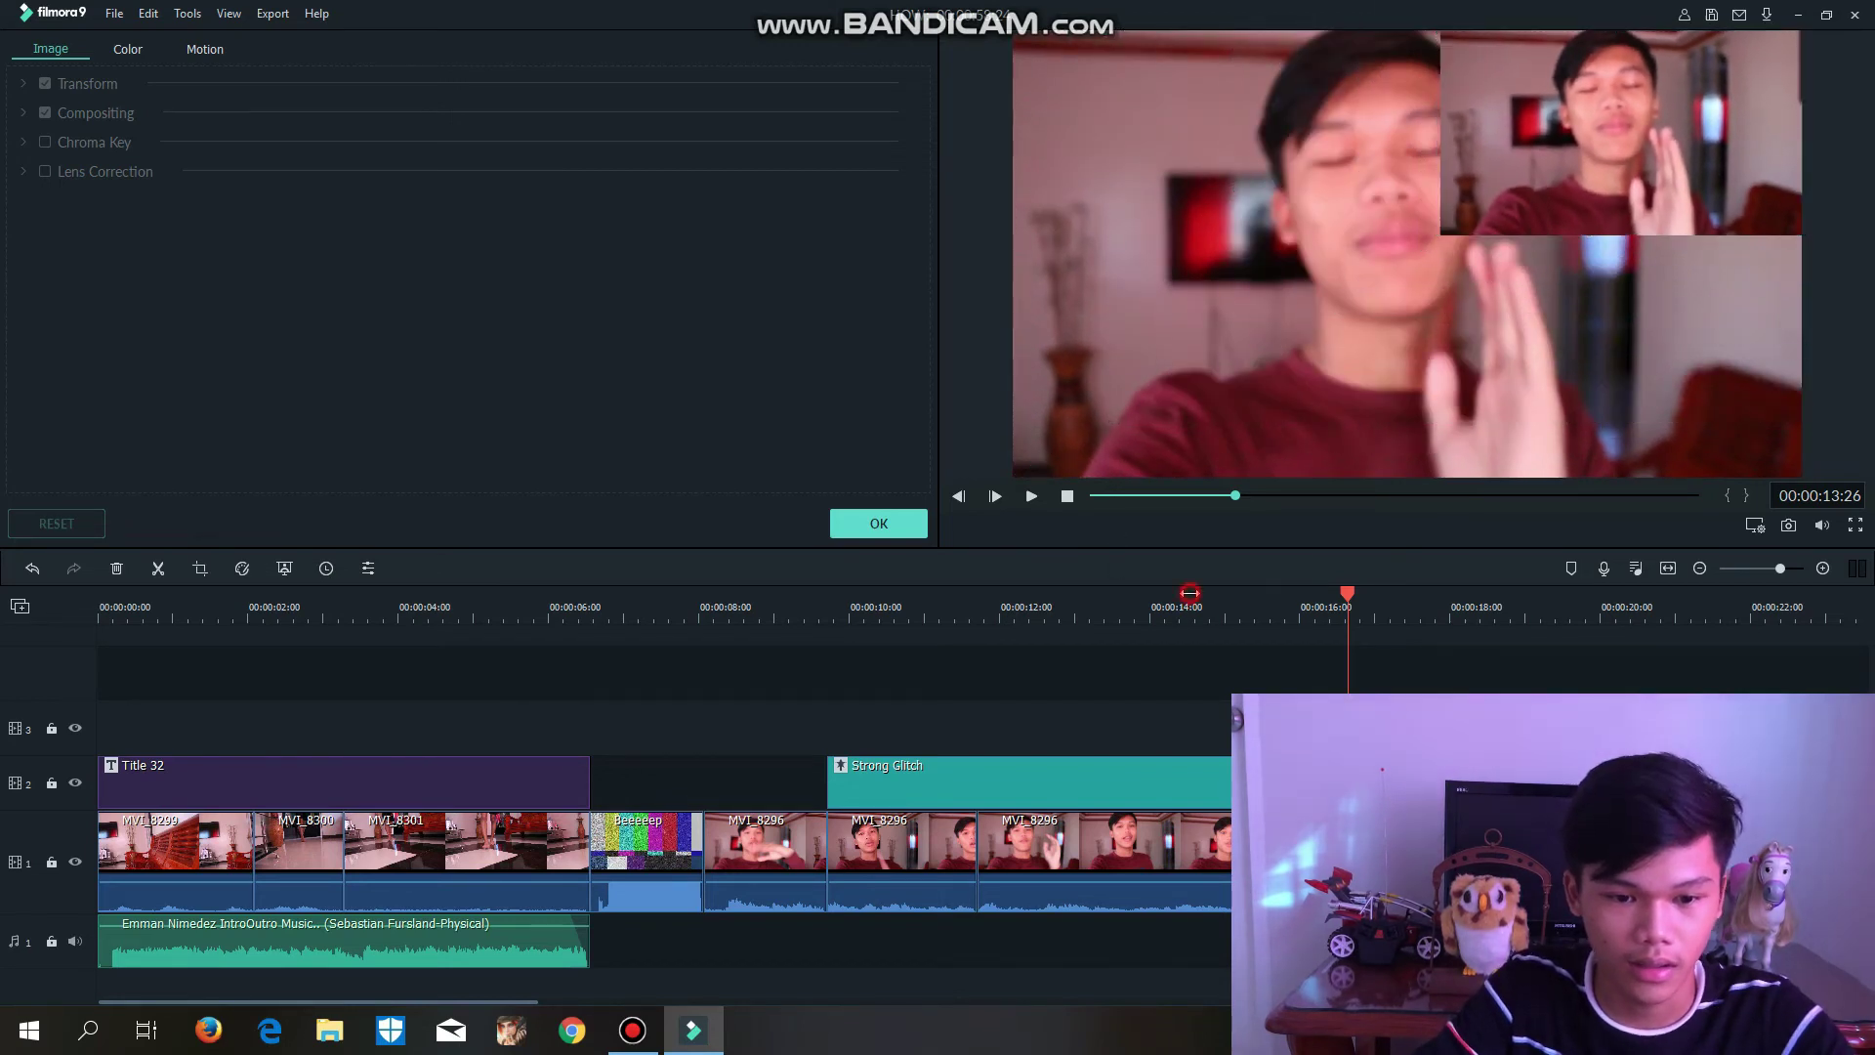
pyautogui.click(1188, 607)
pyautogui.click(884, 528)
pyautogui.press('space')
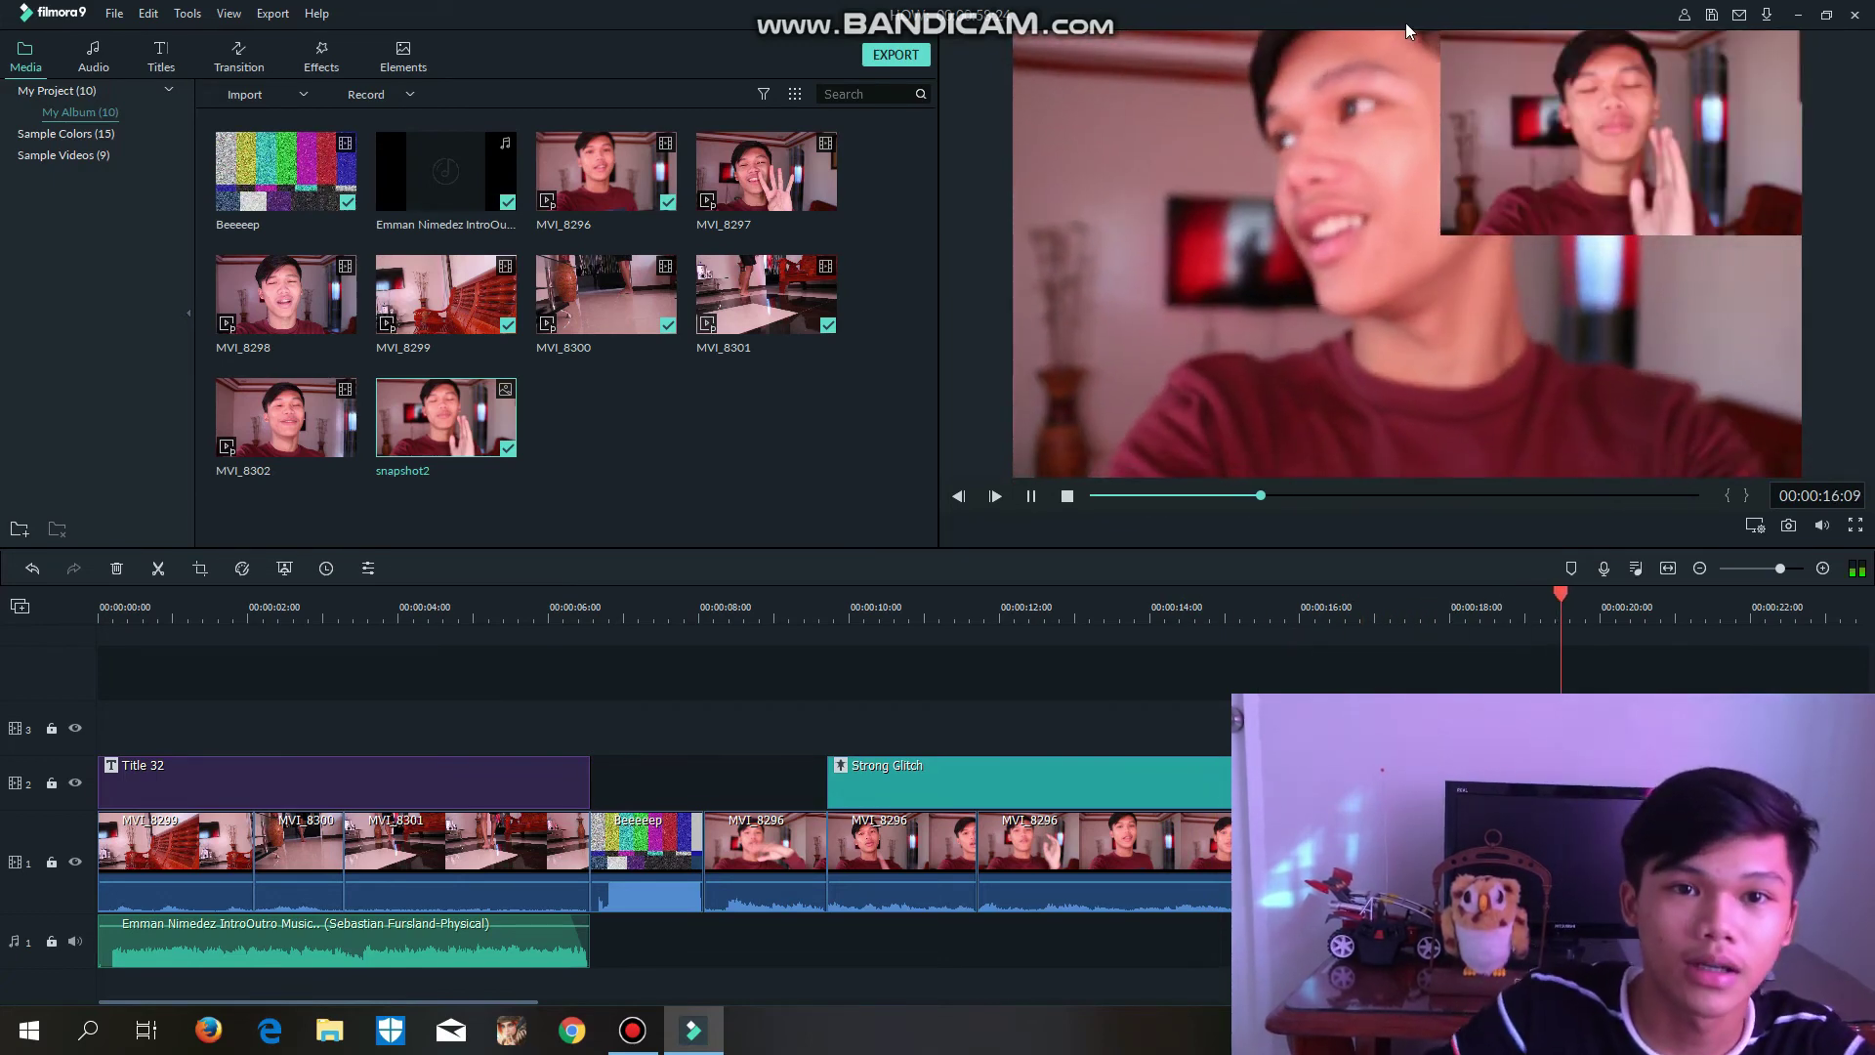
pyautogui.press('space')
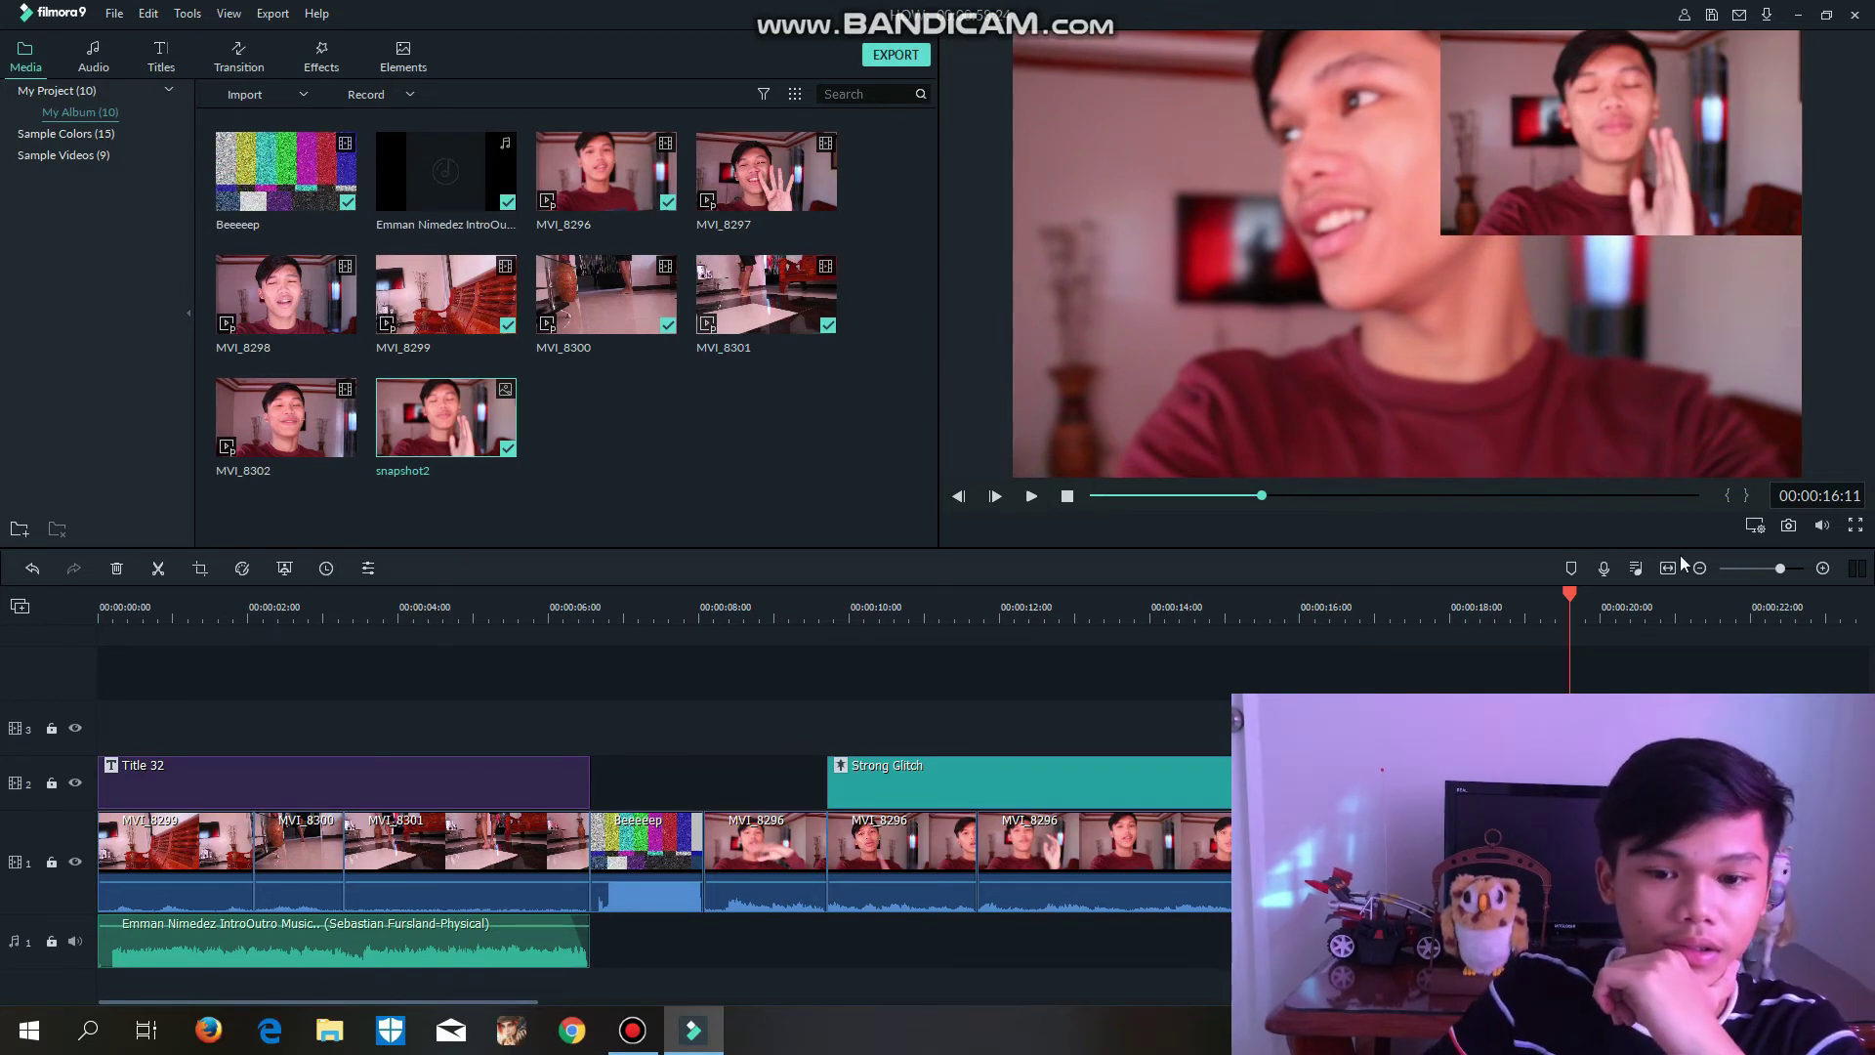
# - Inspect the local MP4 export settings, browse possible save folders including Documents, Downloads and SDHC (F:), and close without exporting
pyautogui.click(897, 50)
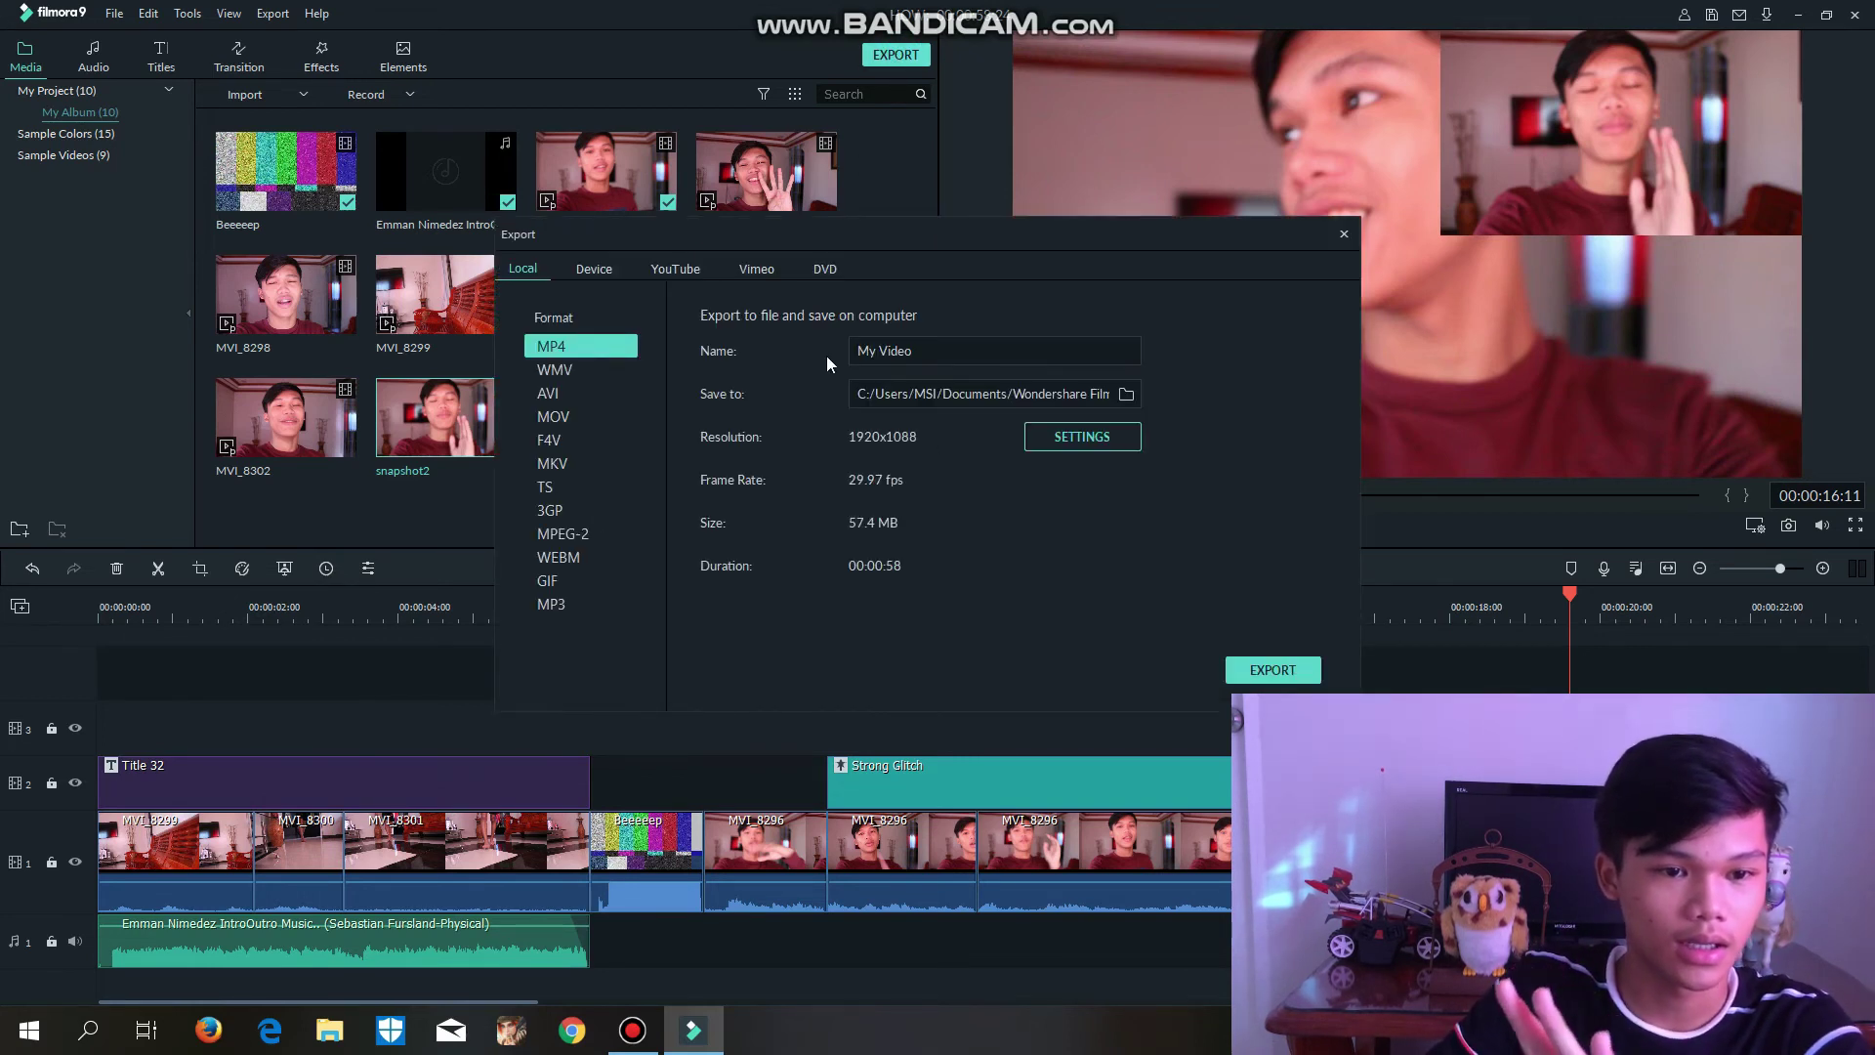
pyautogui.click(1126, 397)
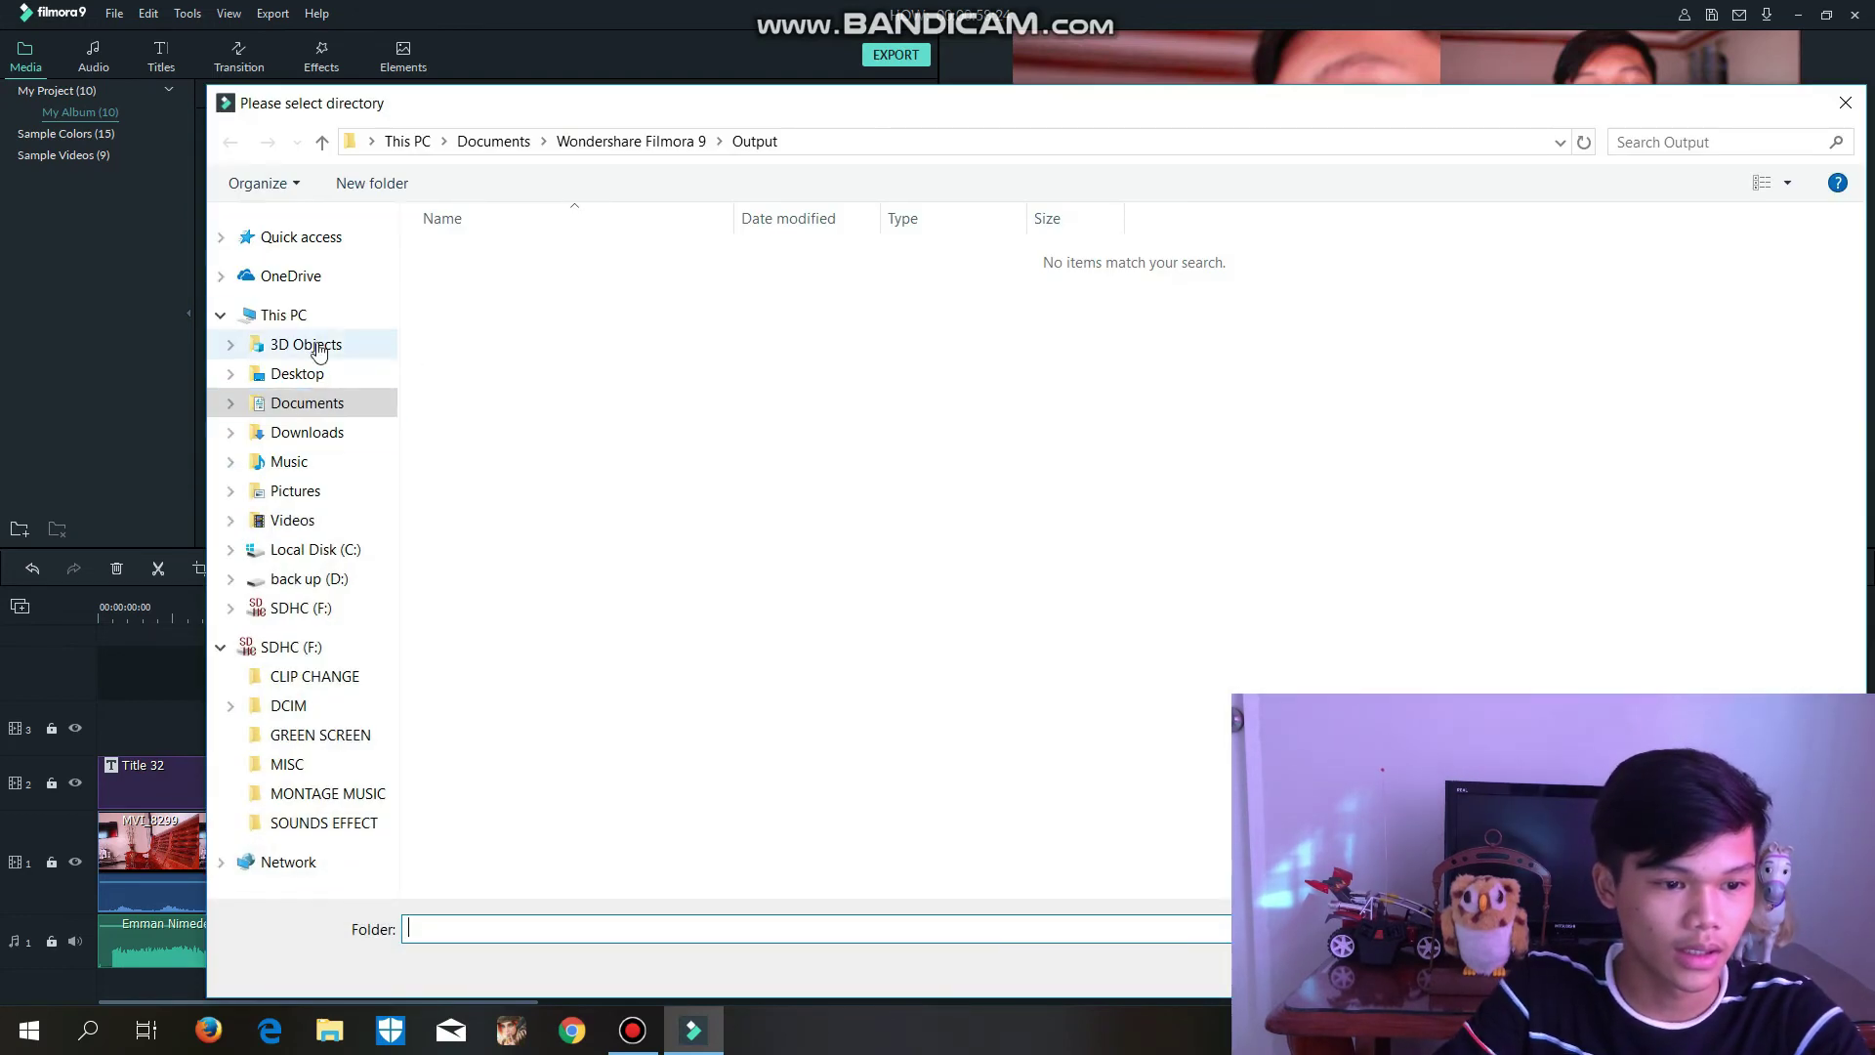
pyautogui.click(310, 432)
pyautogui.click(308, 402)
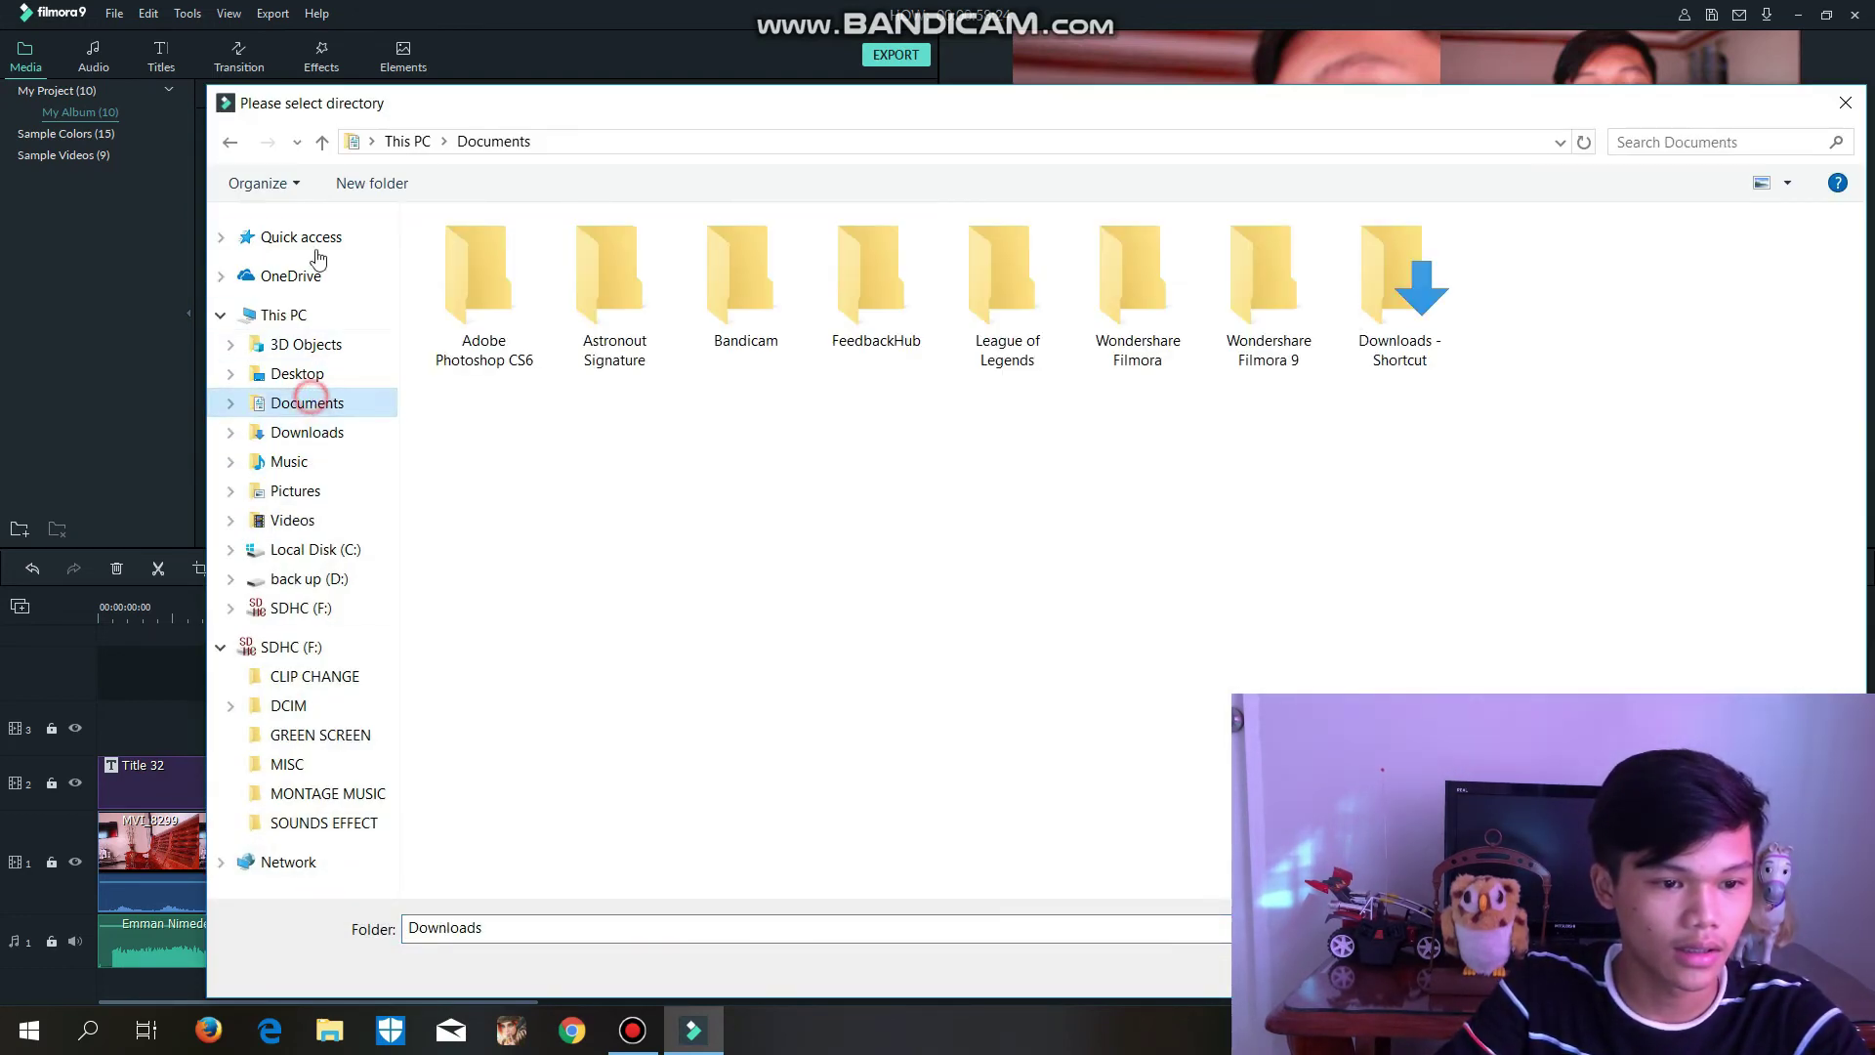
pyautogui.click(311, 431)
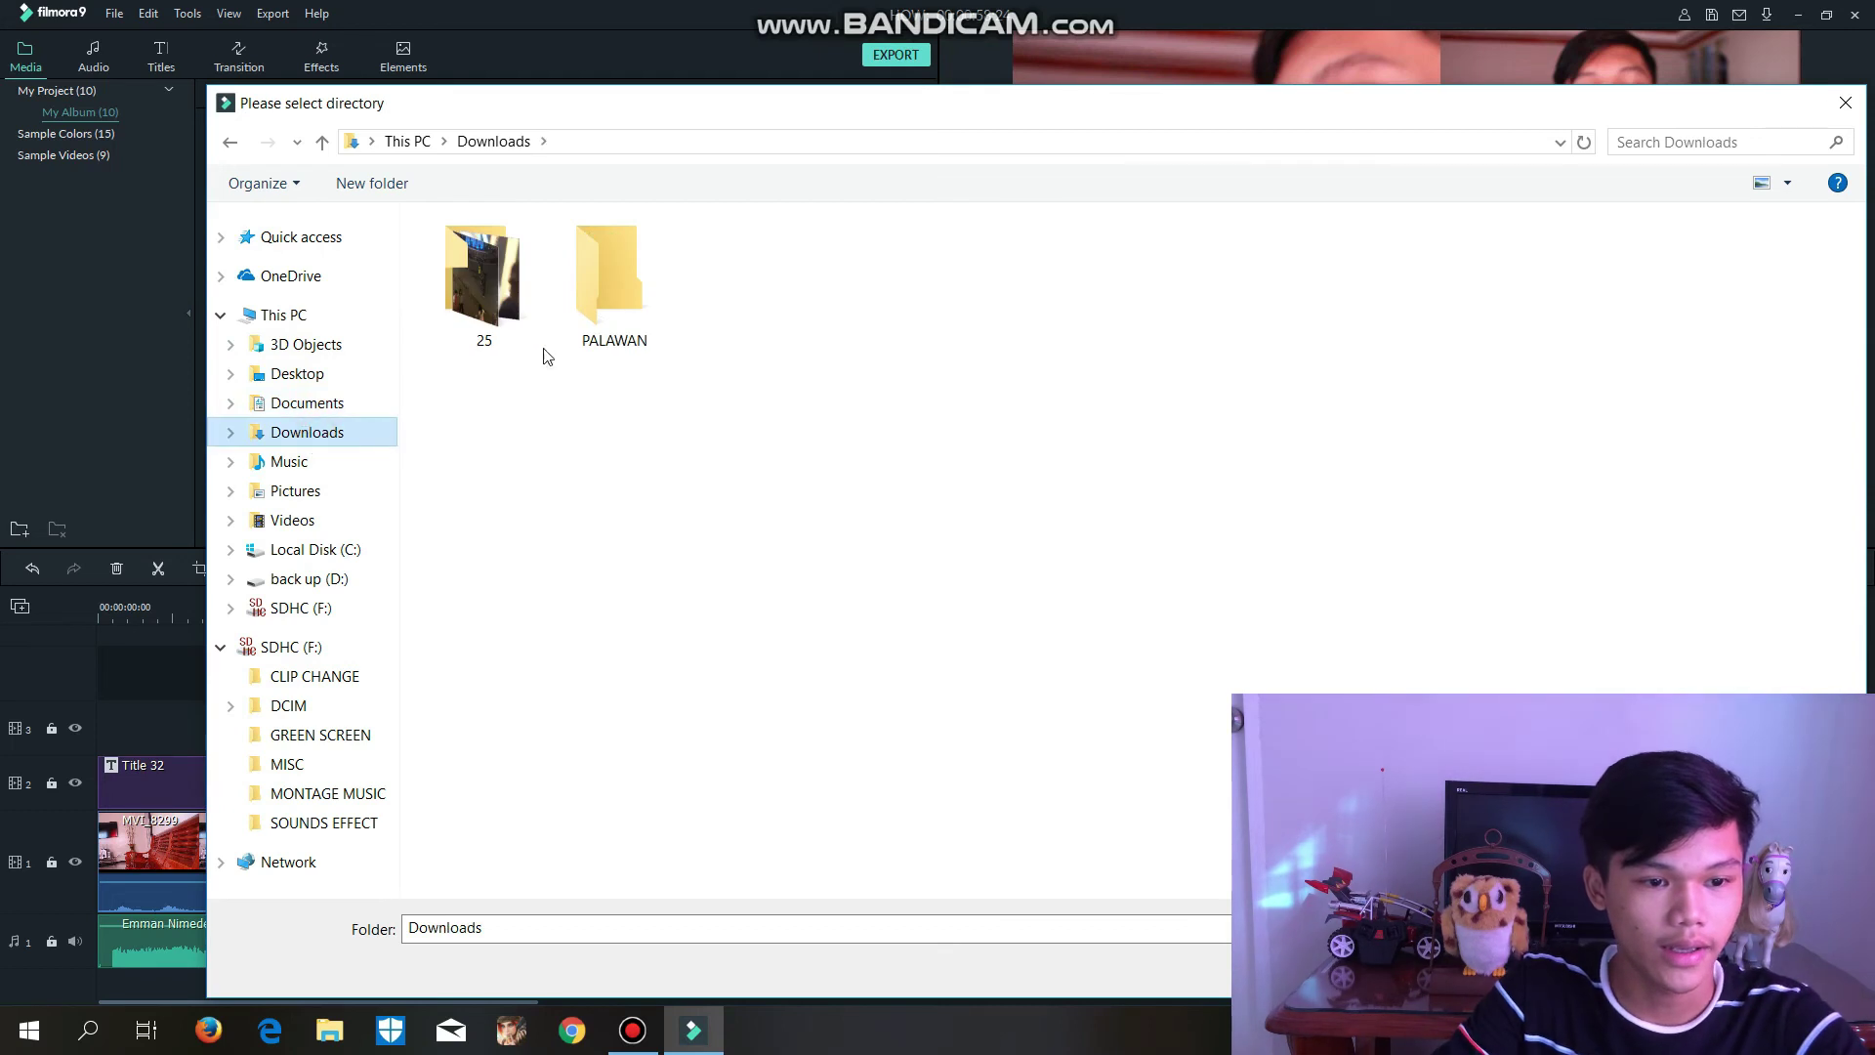
pyautogui.click(283, 647)
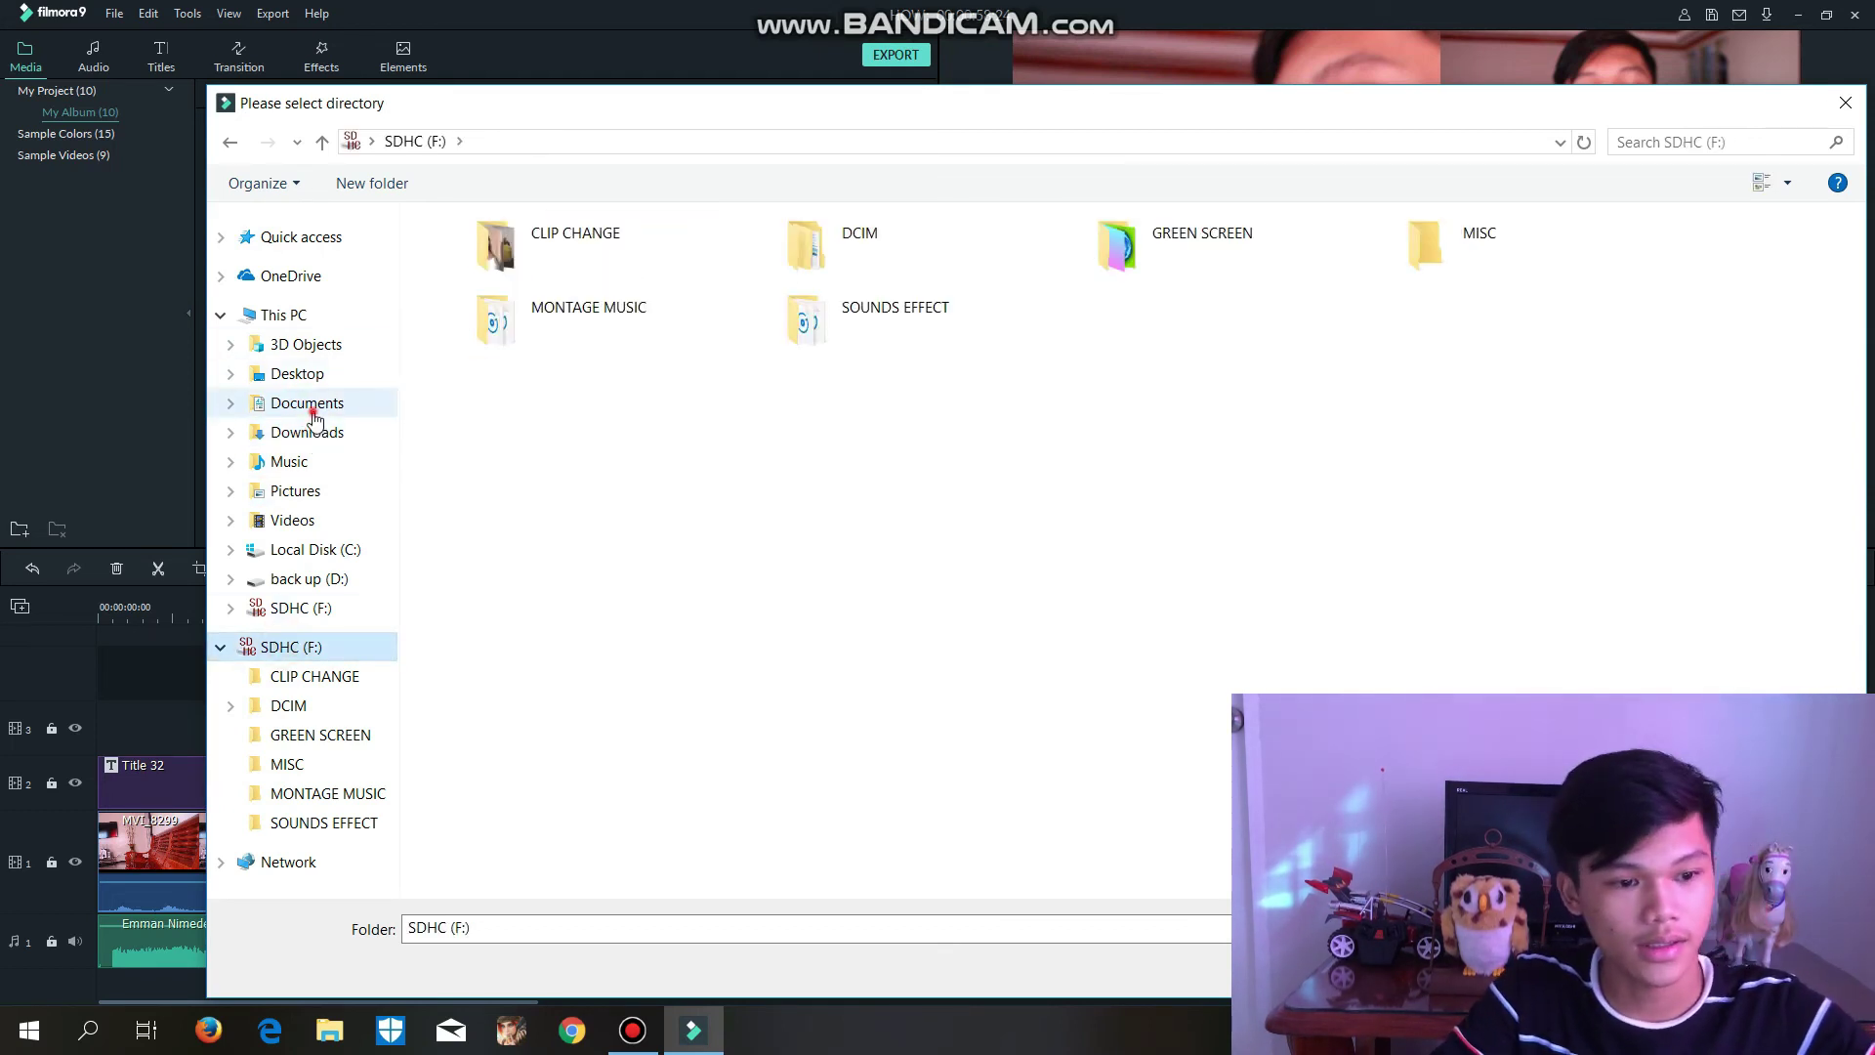
pyautogui.click(313, 415)
pyautogui.click(309, 373)
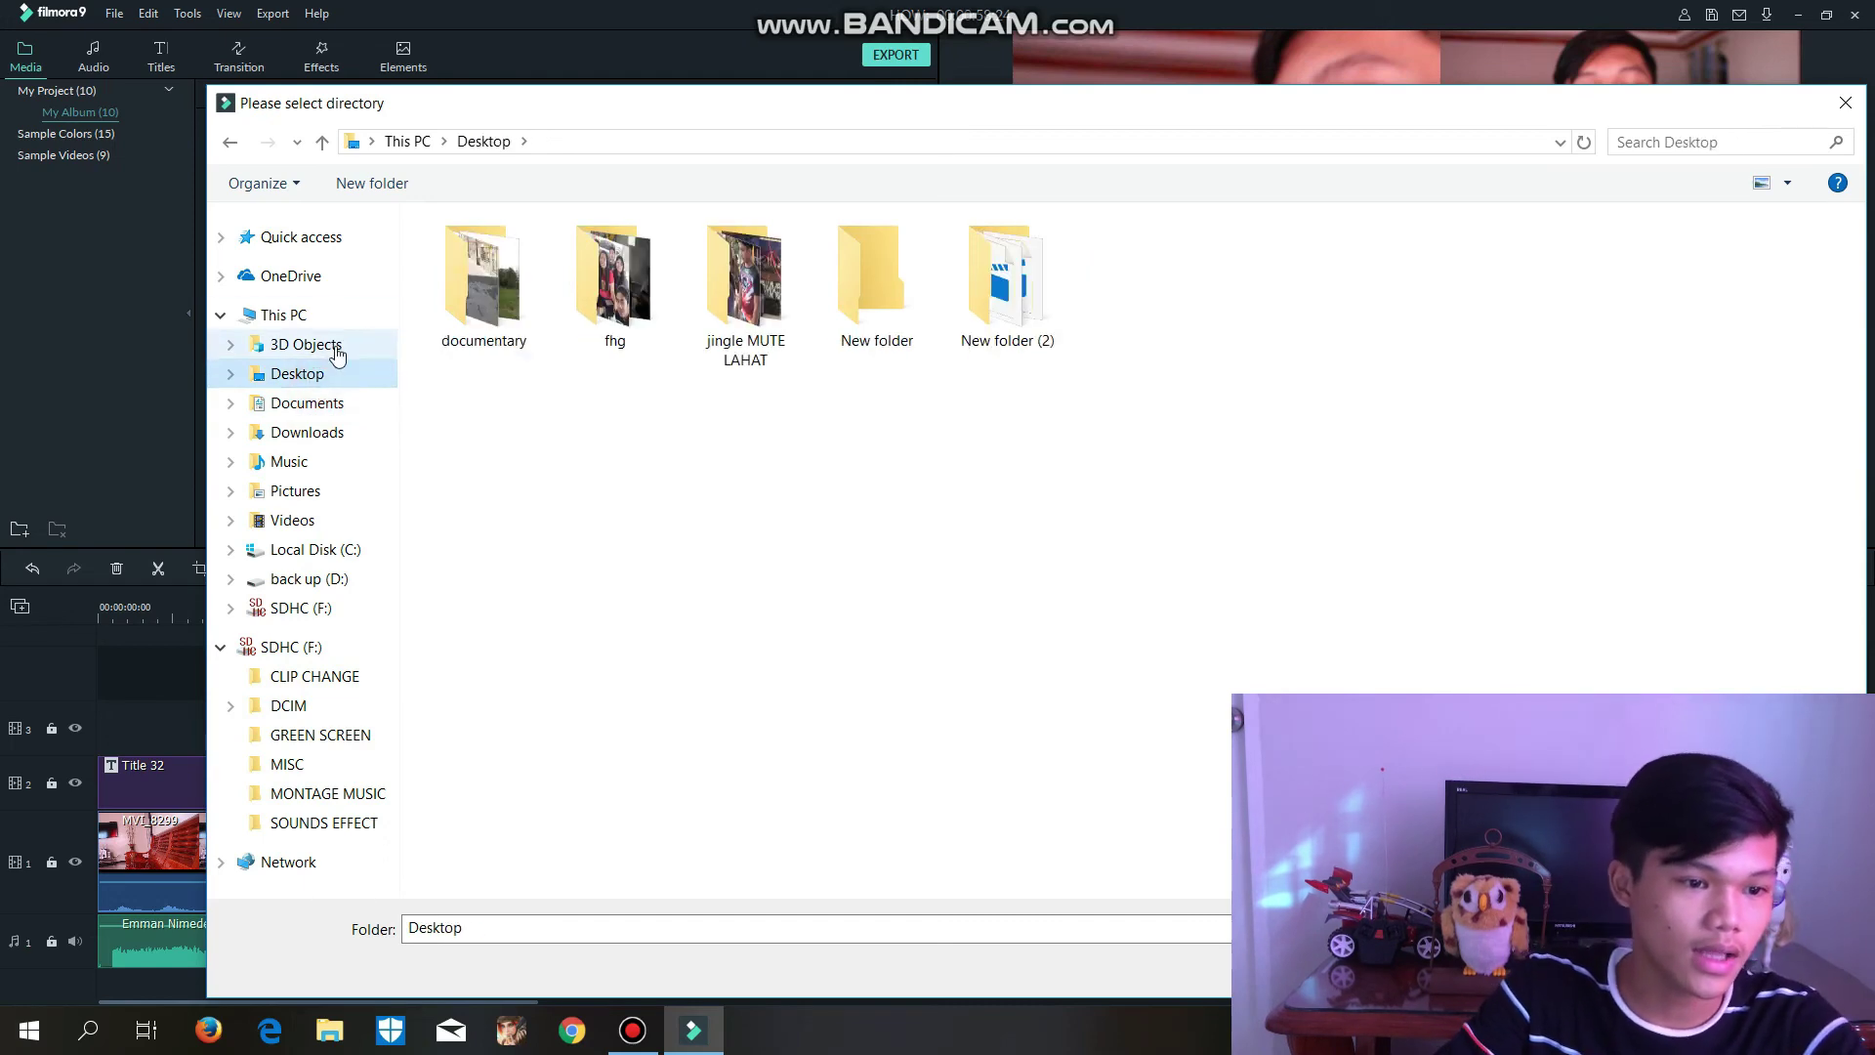
pyautogui.click(337, 351)
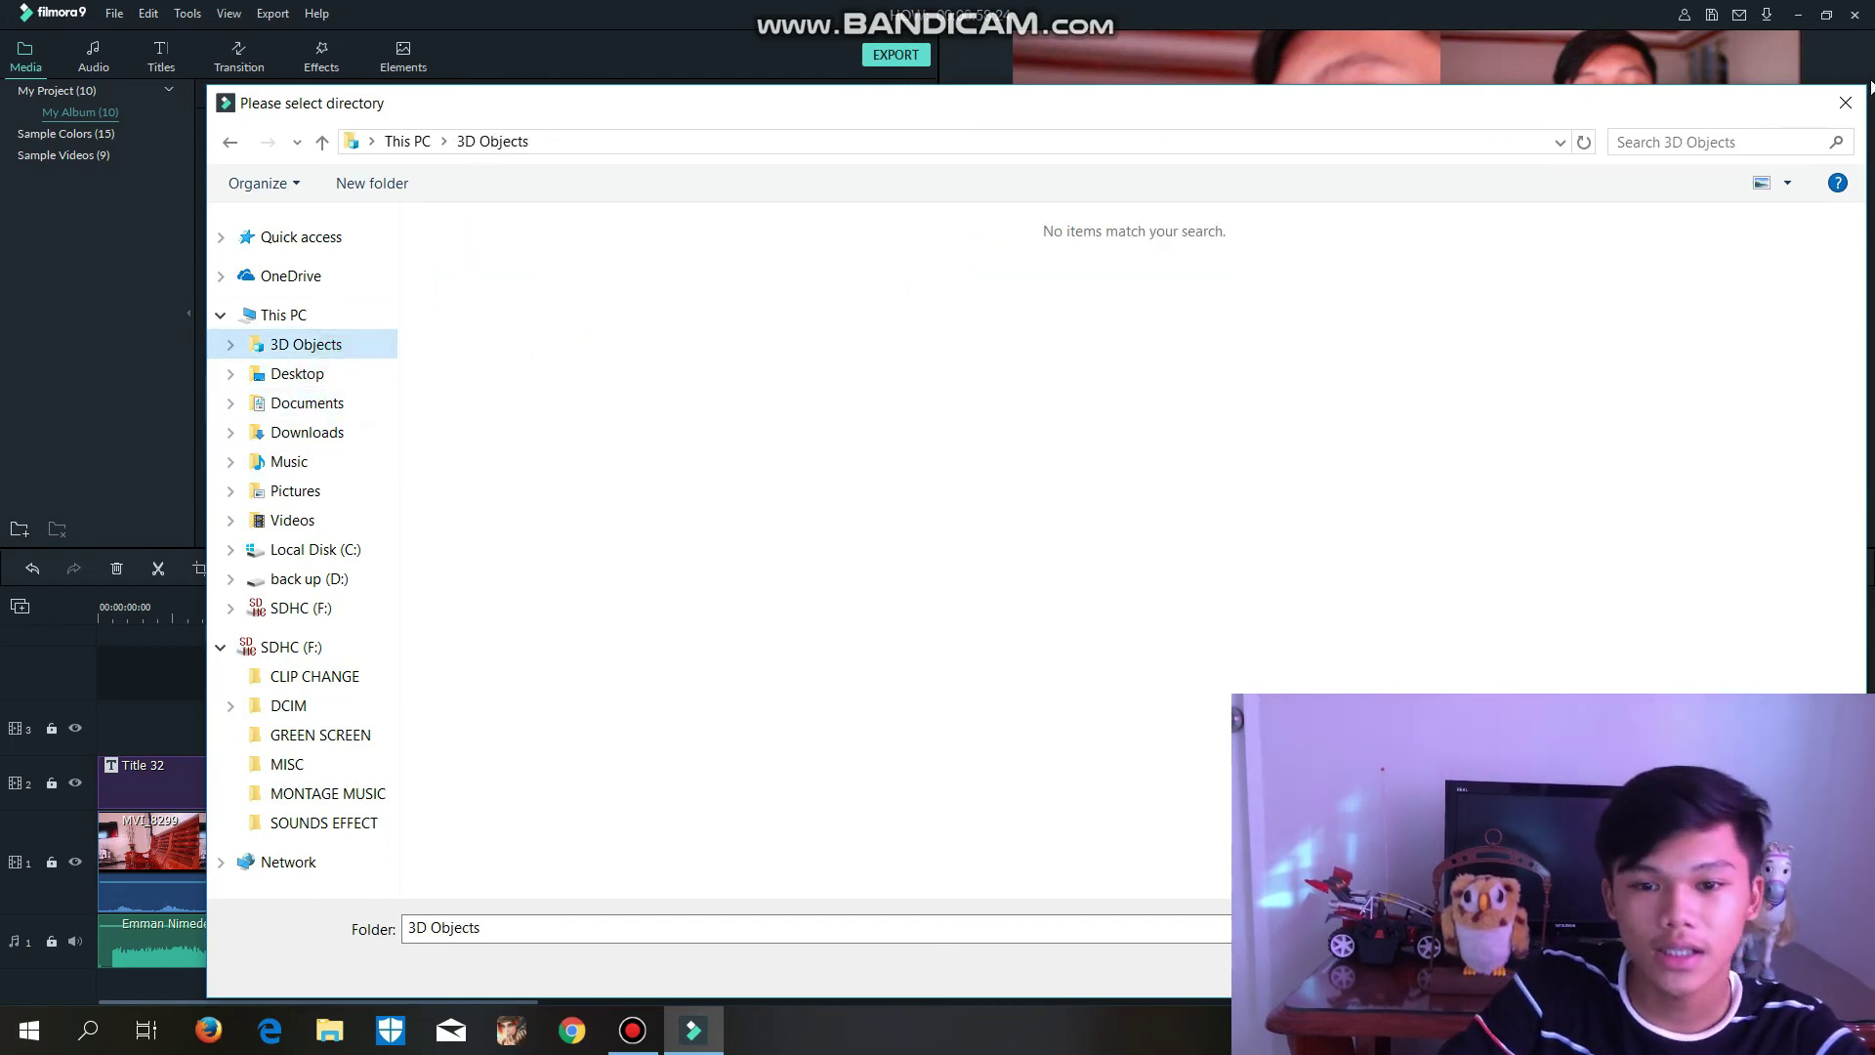
pyautogui.click(1845, 102)
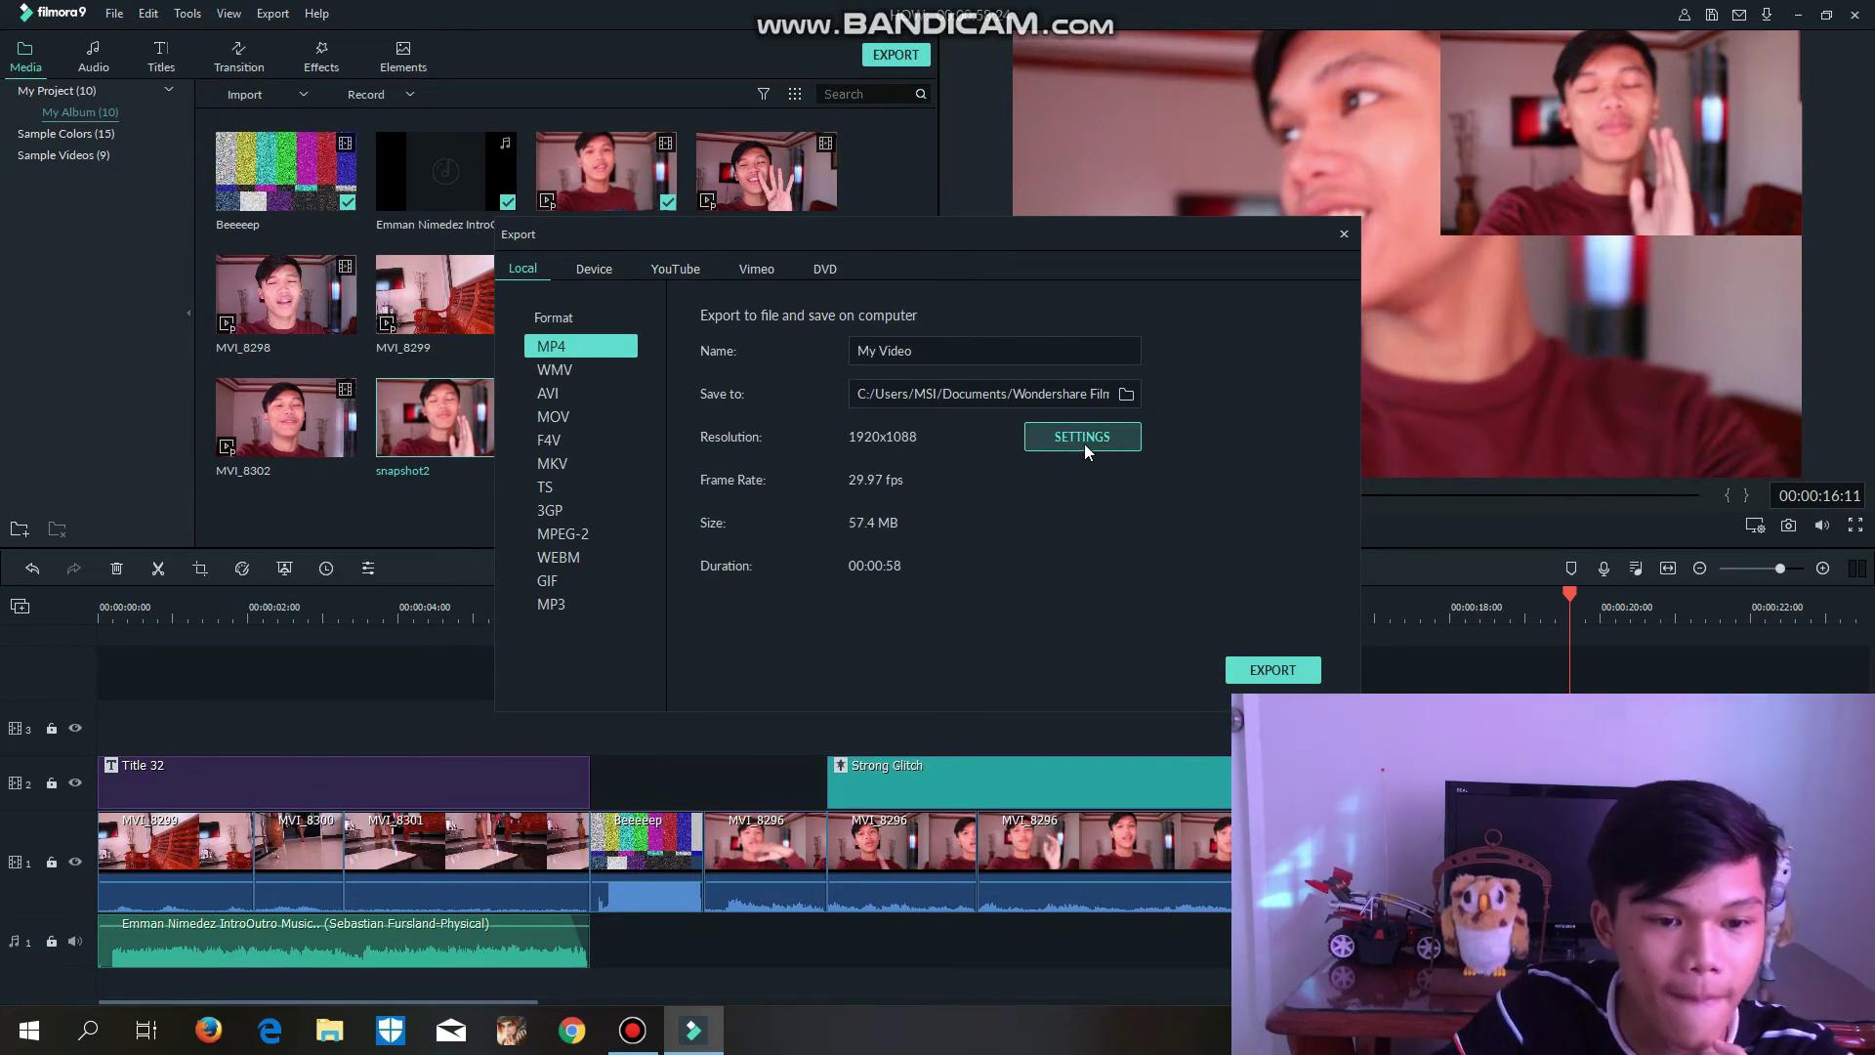
pyautogui.click(1352, 236)
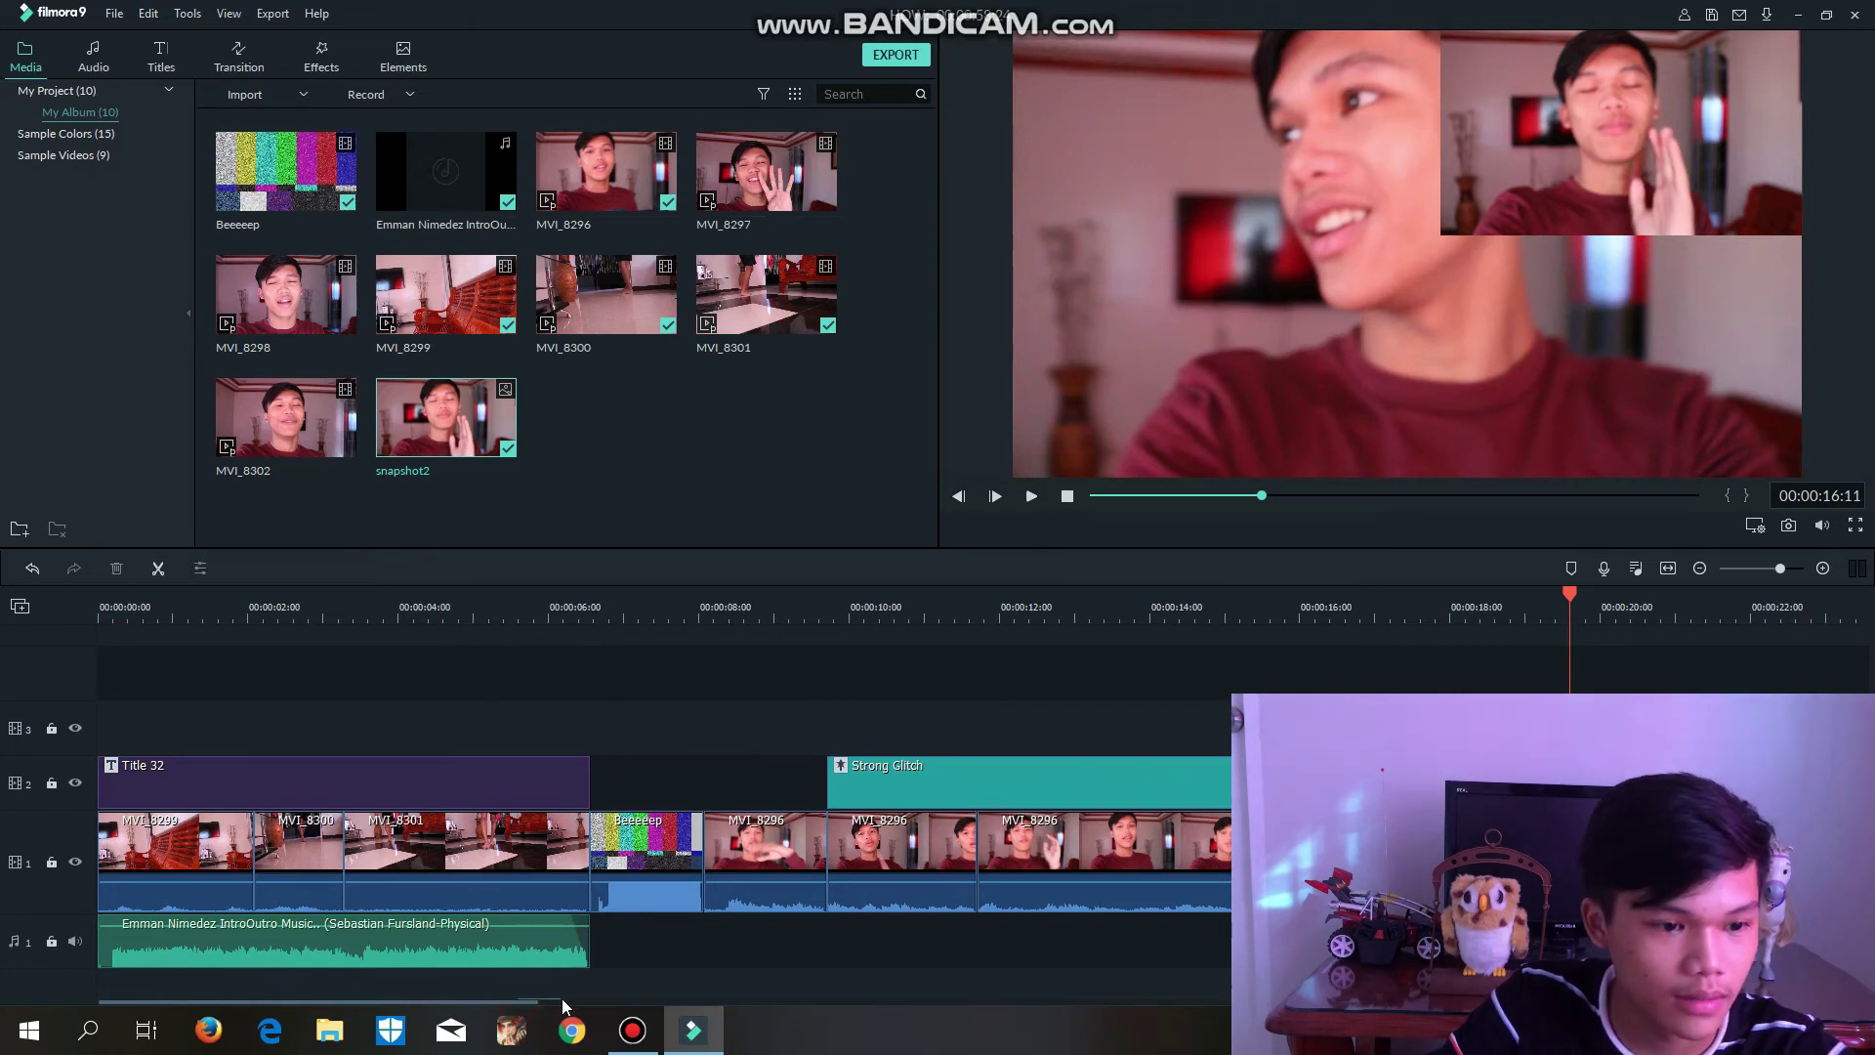
# - Play back the timeline section with the snapshot2 overlay until the overlay has ended
pyautogui.click(625, 664)
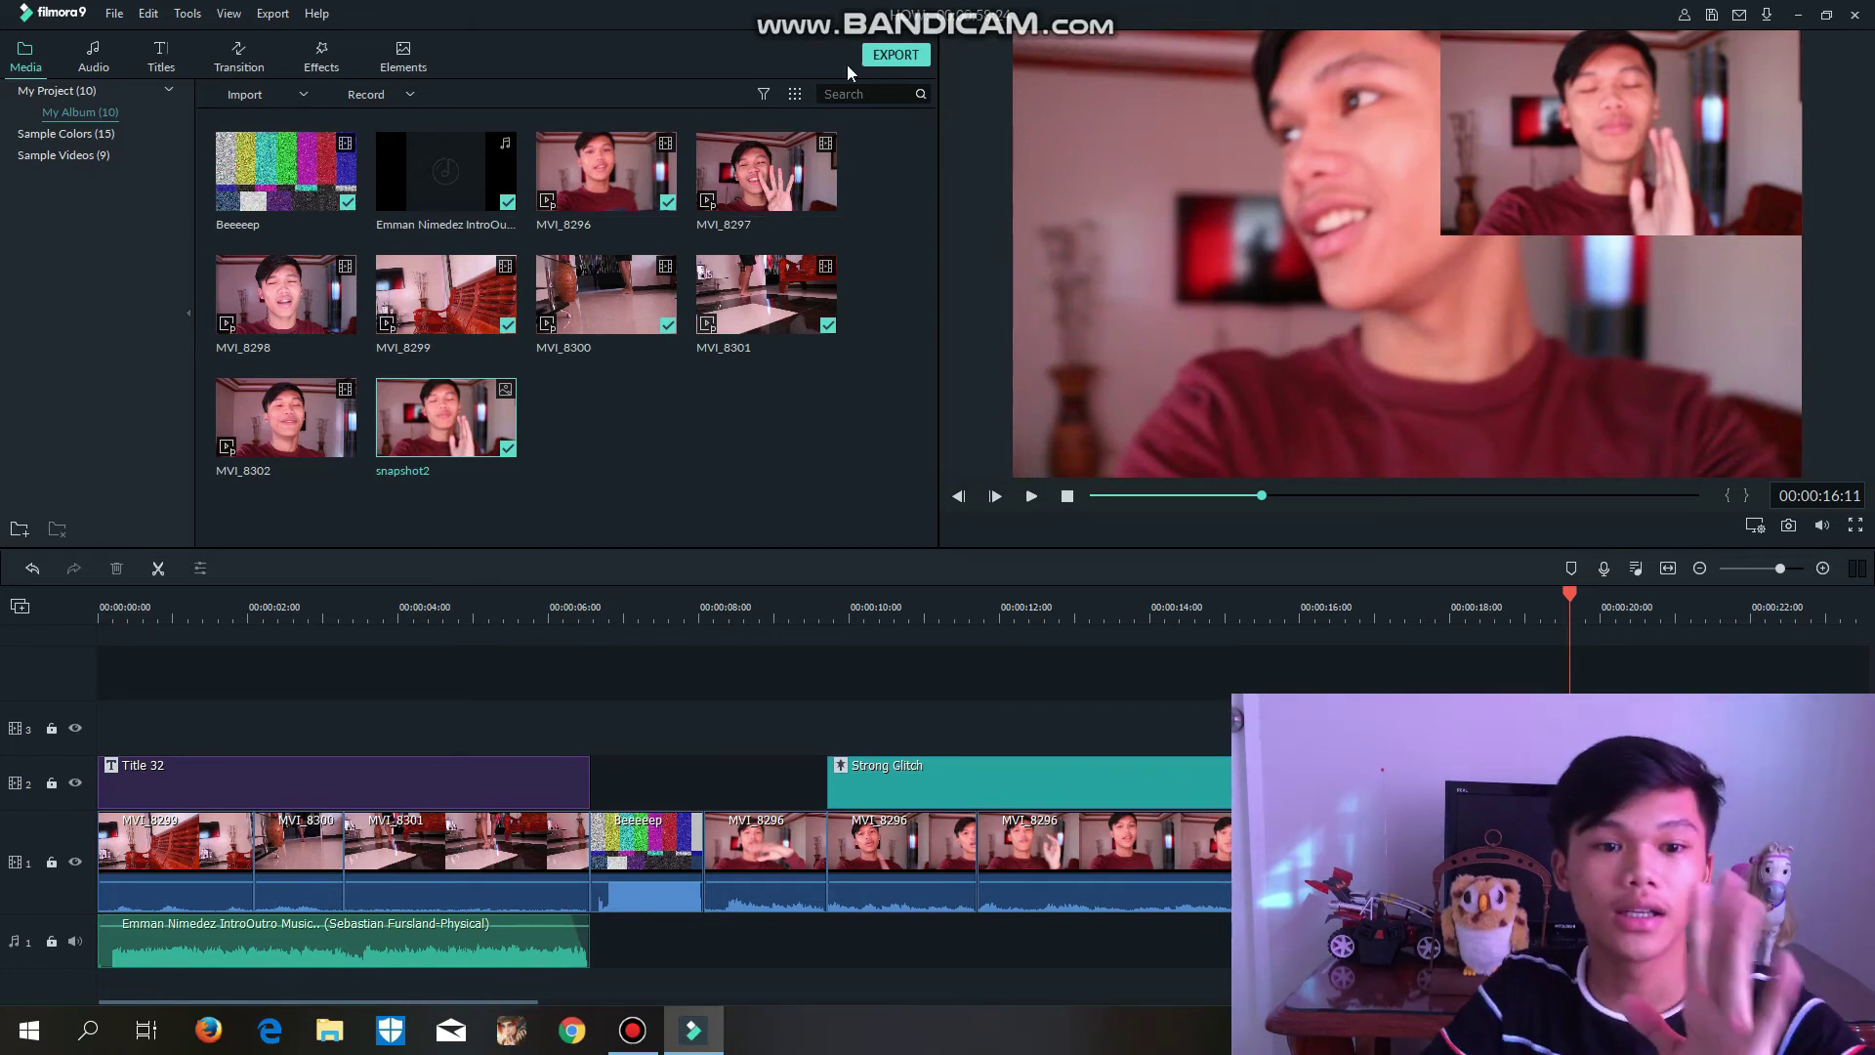
pyautogui.click(642, 408)
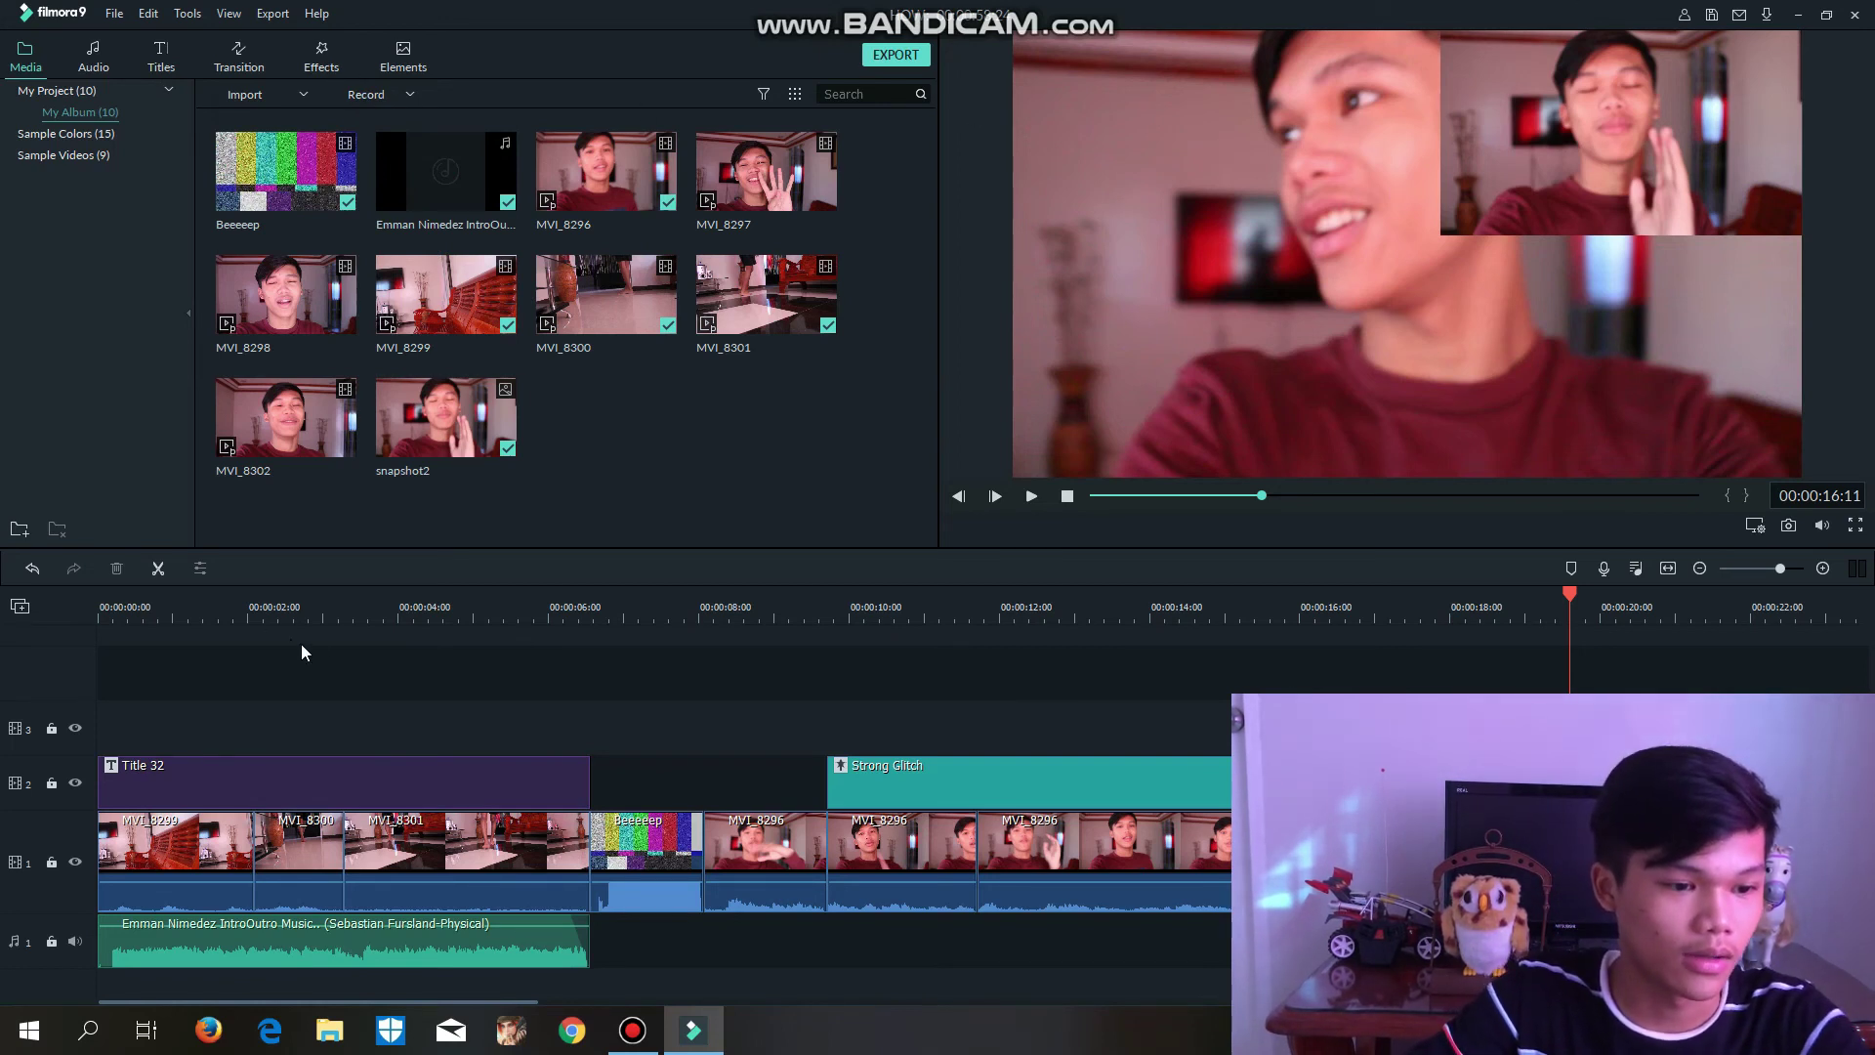
pyautogui.press('space')
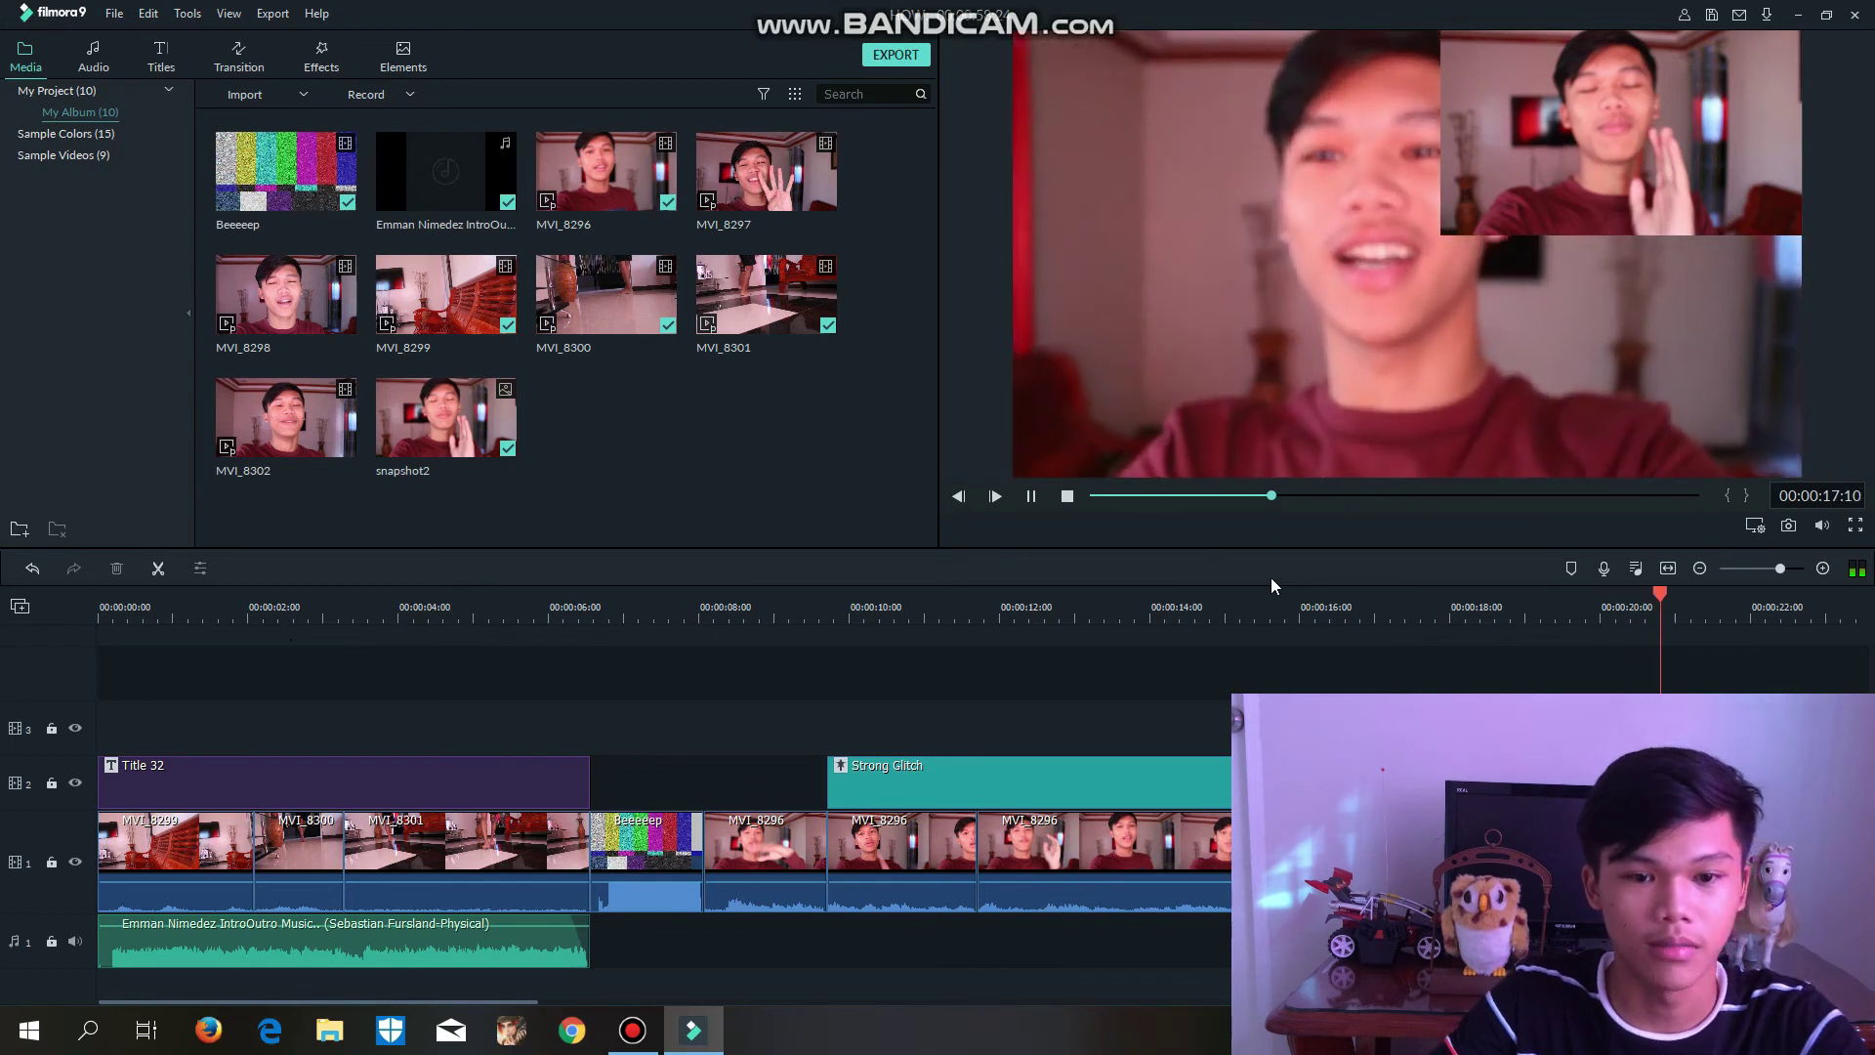
pyautogui.press('space')
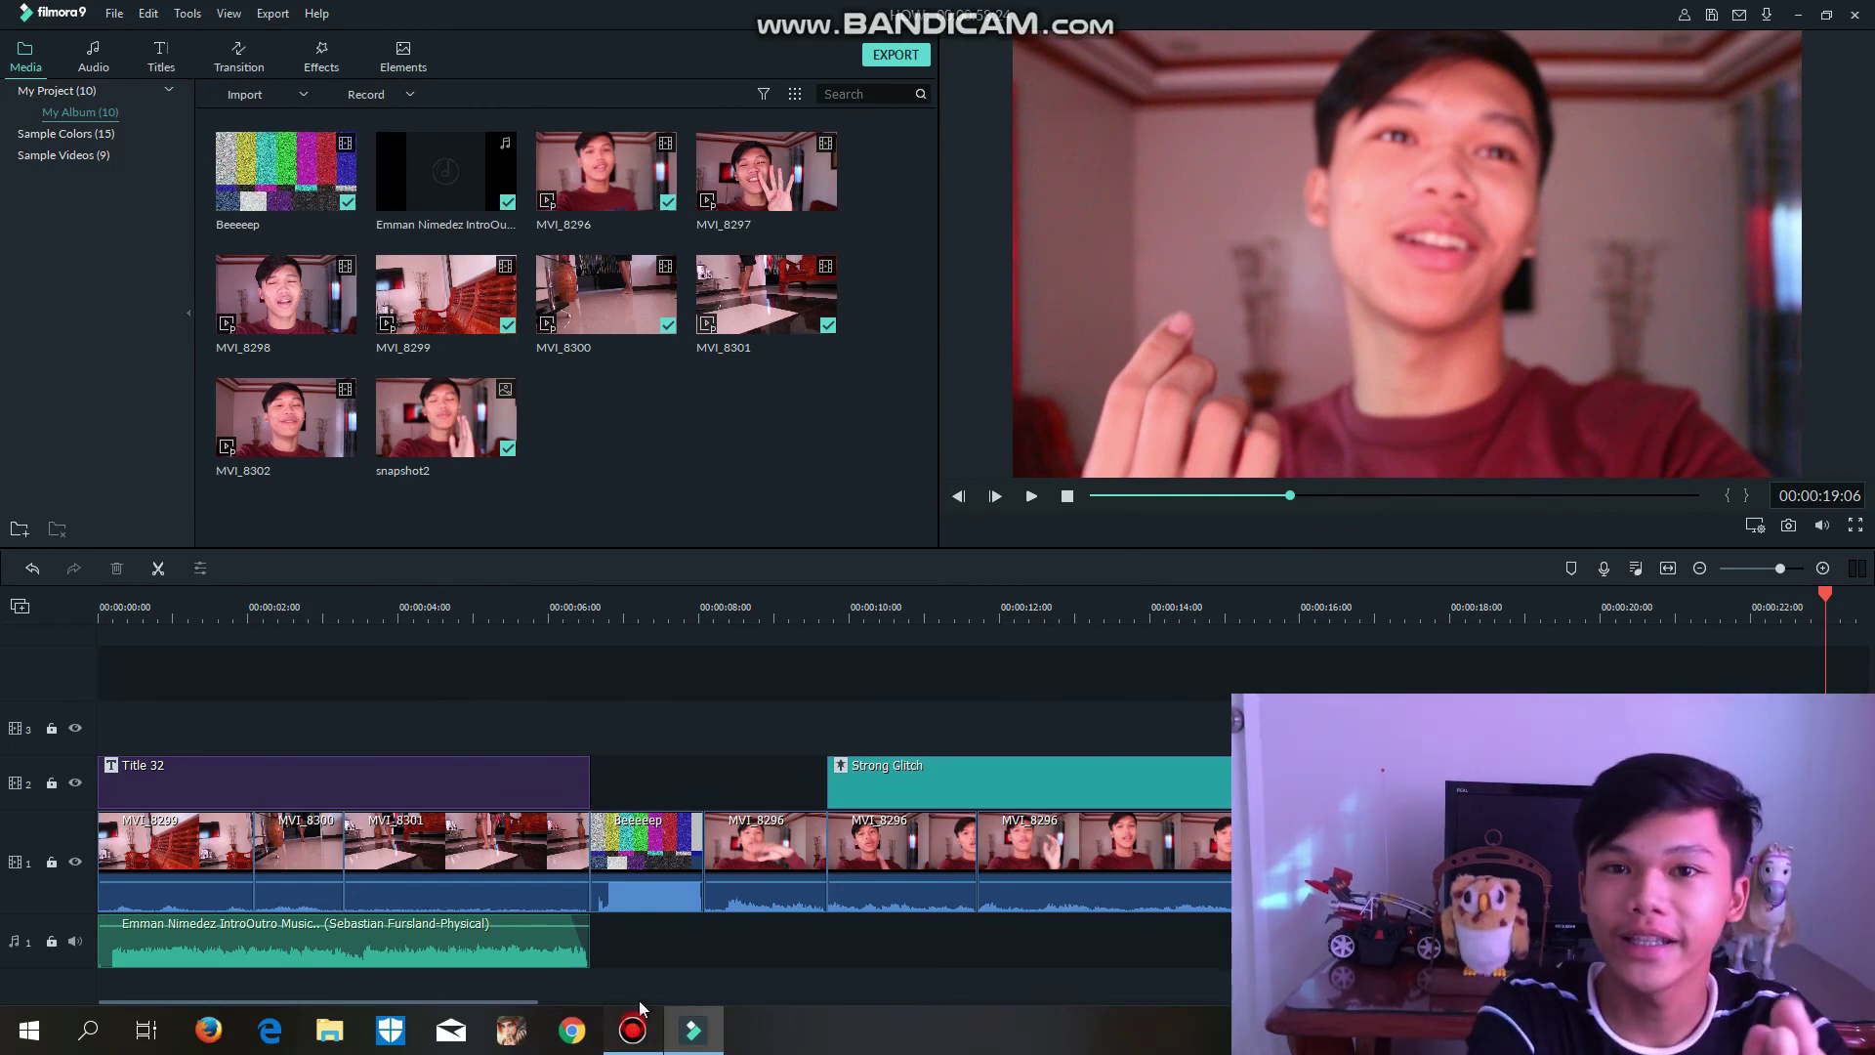
pyautogui.click(633, 1030)
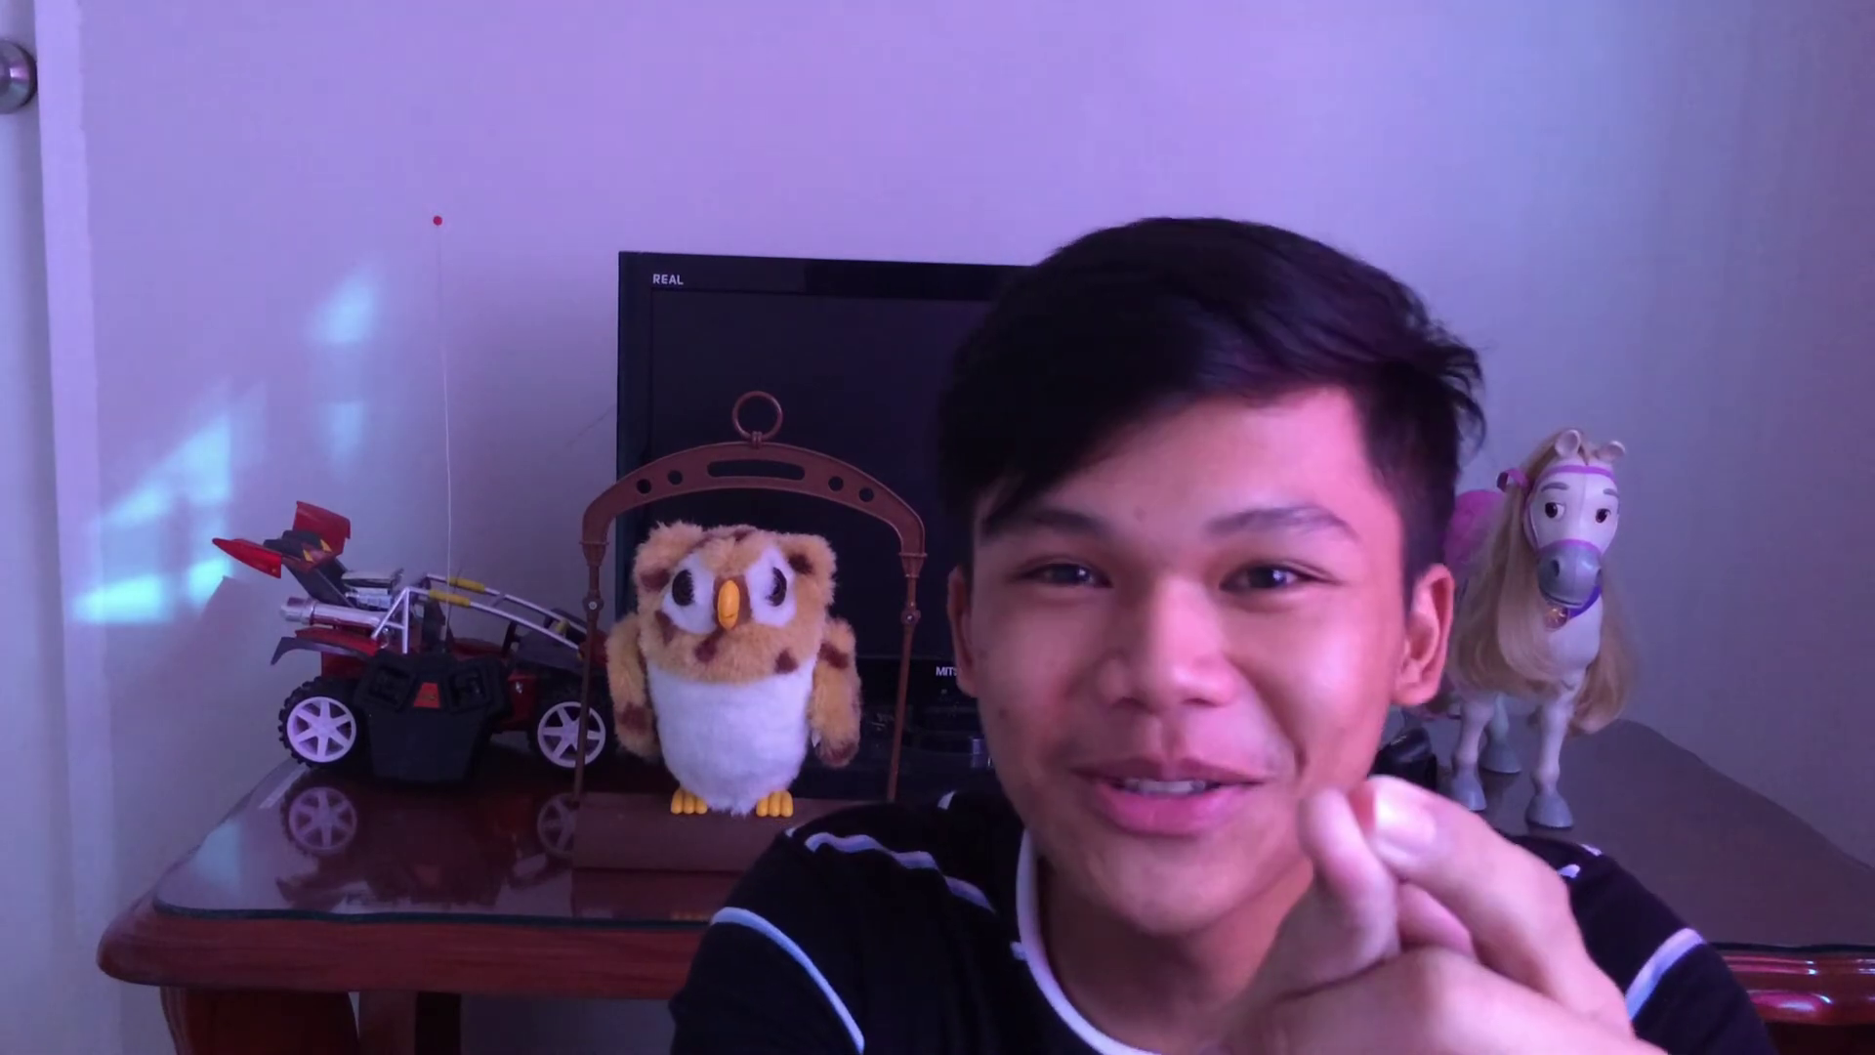